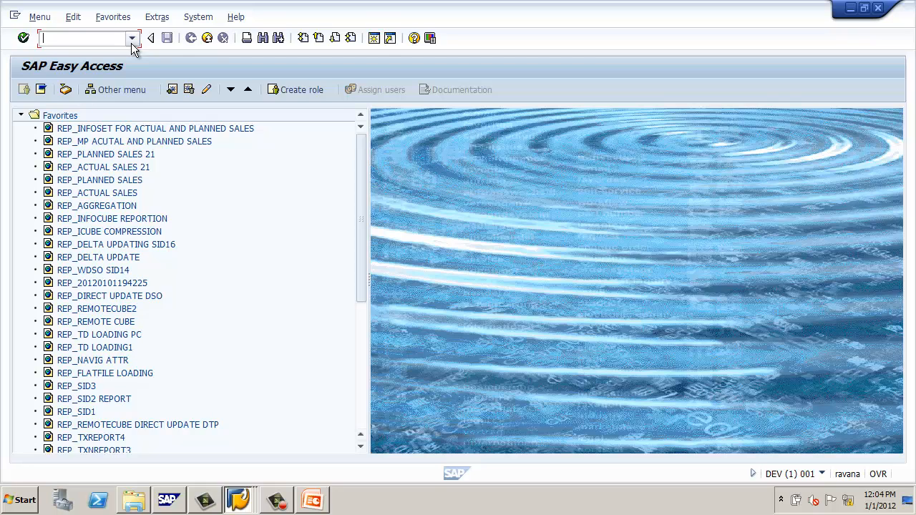
# - Run transaction AL11 and locate the directory path of the DIR_HOME parameter
pyautogui.write('AL11')
pyautogui.press('Return')
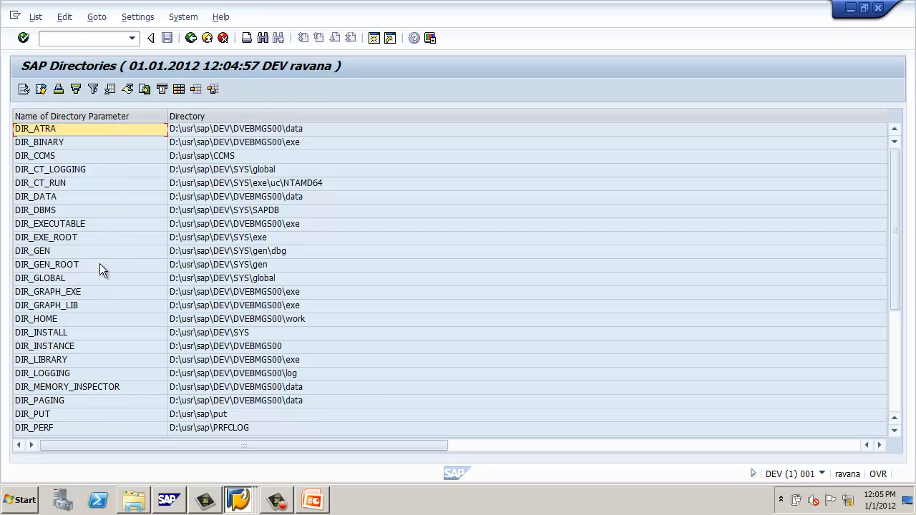
pyautogui.click(50, 323)
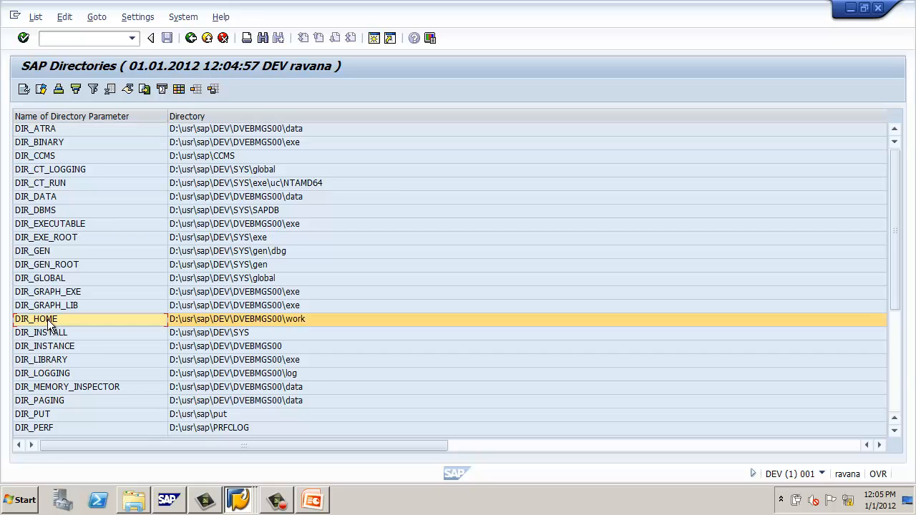
pyautogui.click(218, 321)
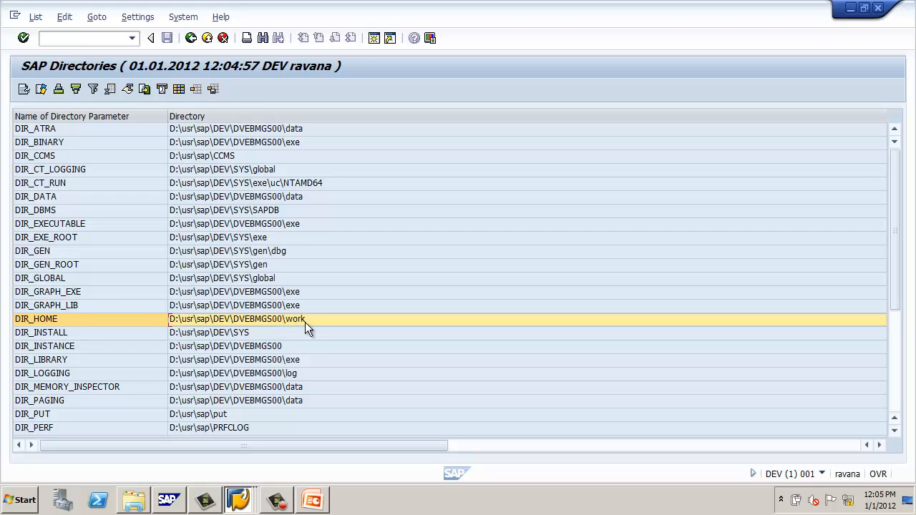
pyautogui.hscroll(3, 305, 322)
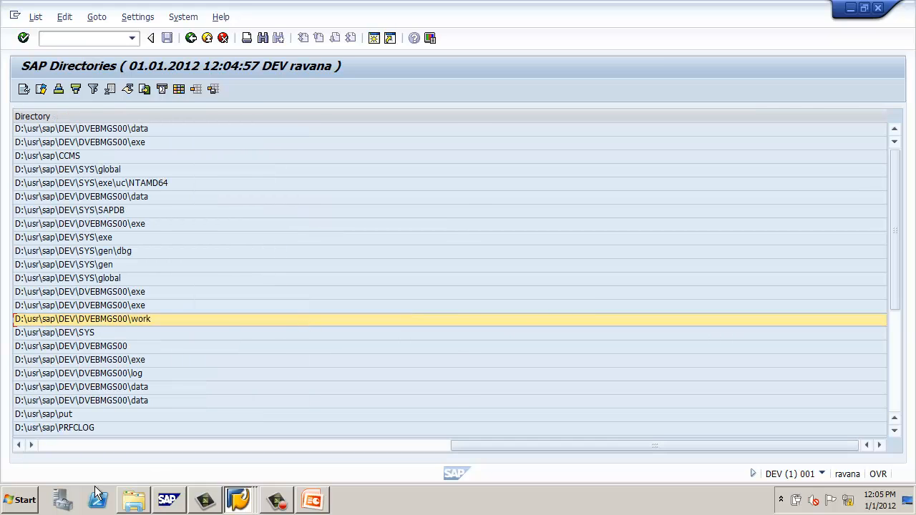
pyautogui.click(55, 450)
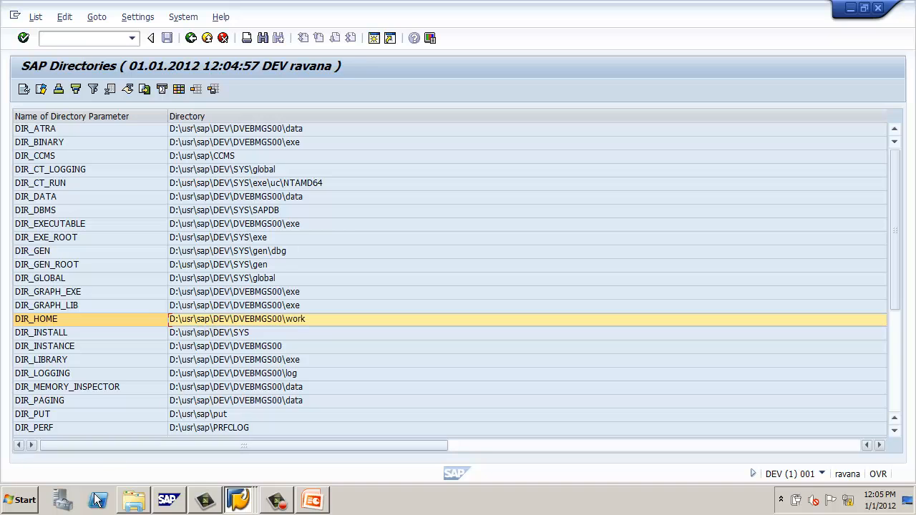
# - Switch to Windows Explorer and open the folder D:\usr\sap\DEV\DVEBMGS00\work
pyautogui.click(139, 504)
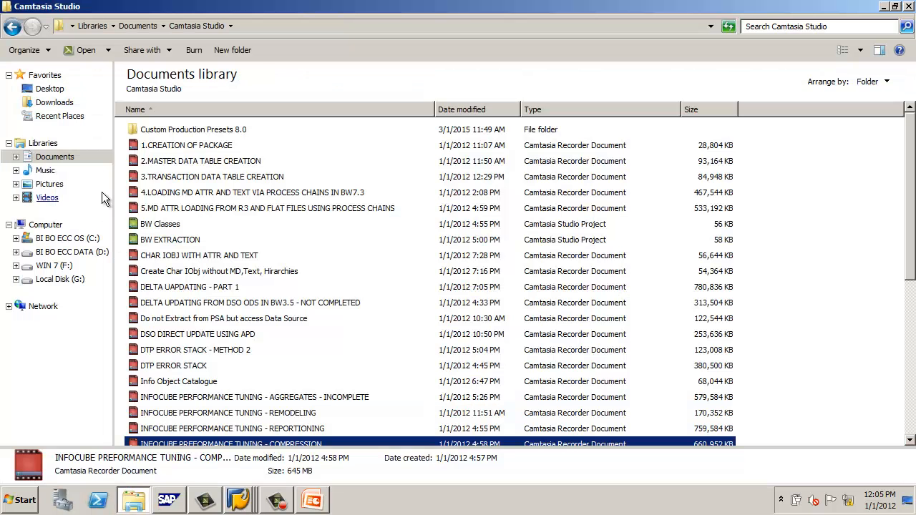
pyautogui.click(75, 279)
pyautogui.click(76, 253)
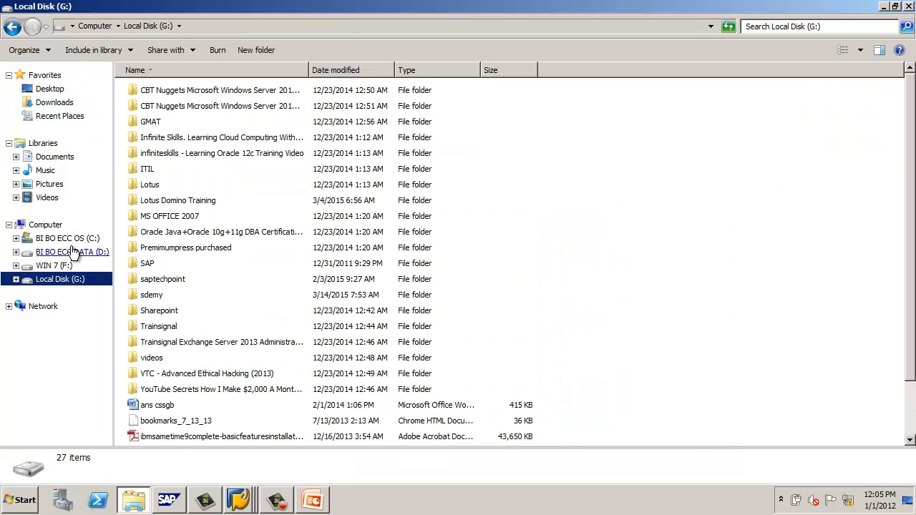
pyautogui.doubleClick(145, 229)
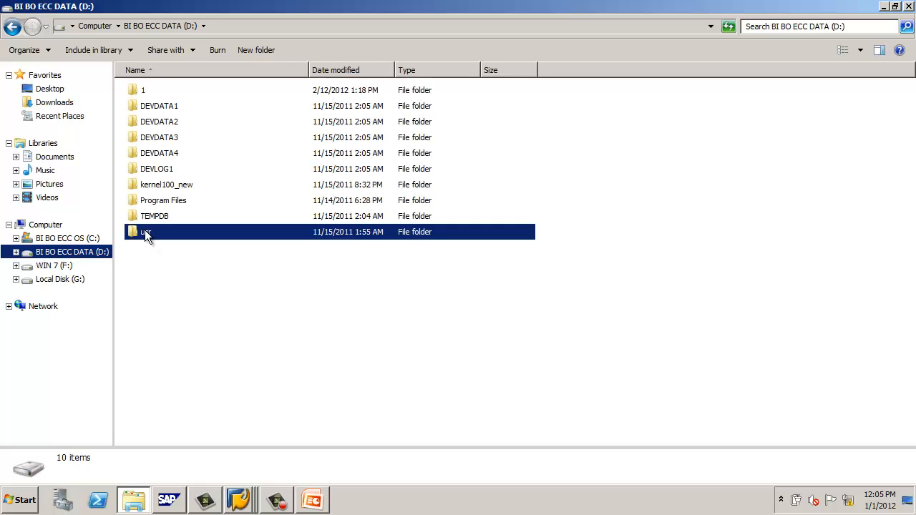
pyautogui.doubleClick(150, 90)
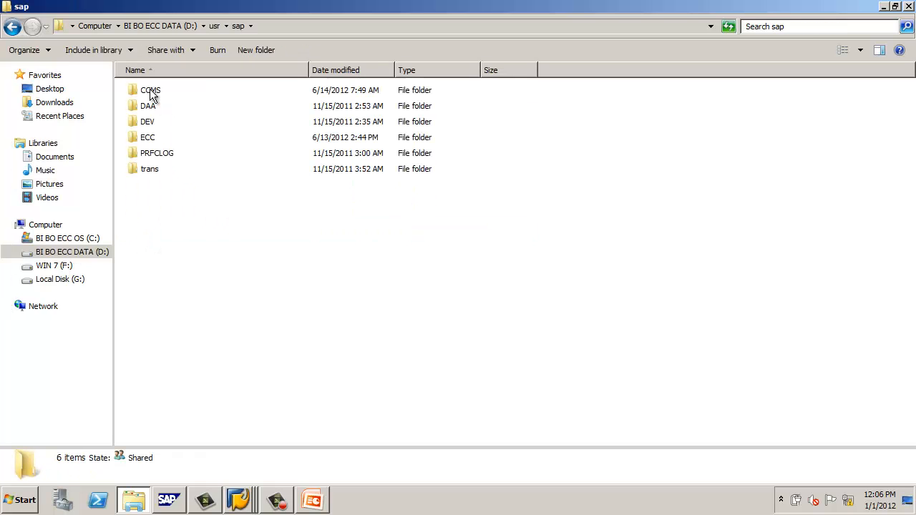
pyautogui.doubleClick(151, 123)
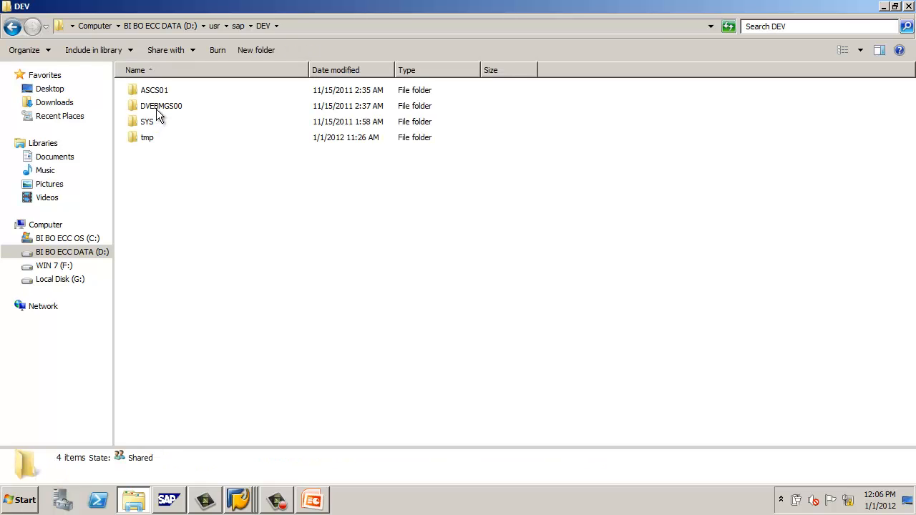
pyautogui.click(166, 111)
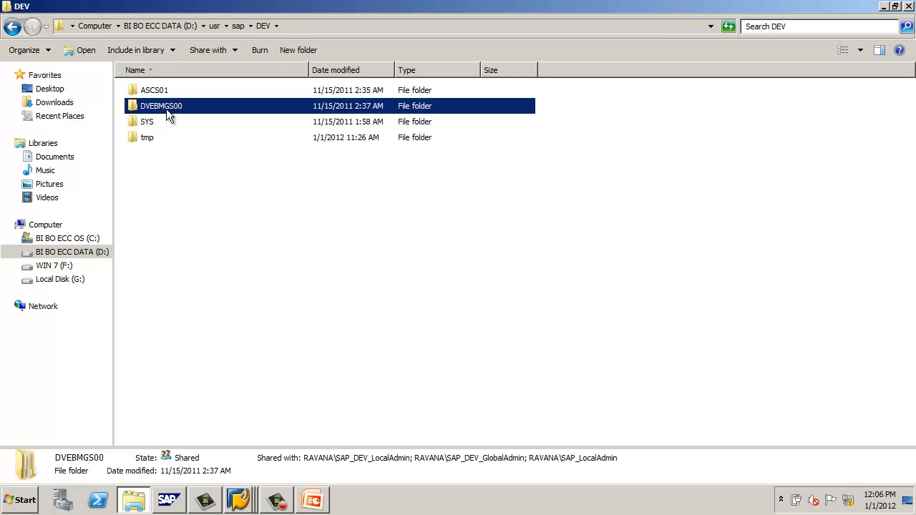
pyautogui.doubleClick(166, 109)
pyautogui.click(153, 168)
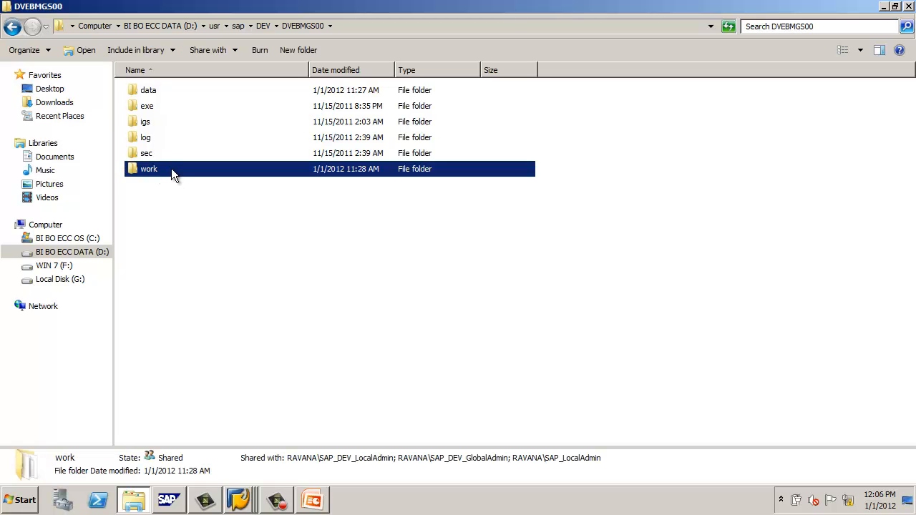
pyautogui.doubleClick(171, 169)
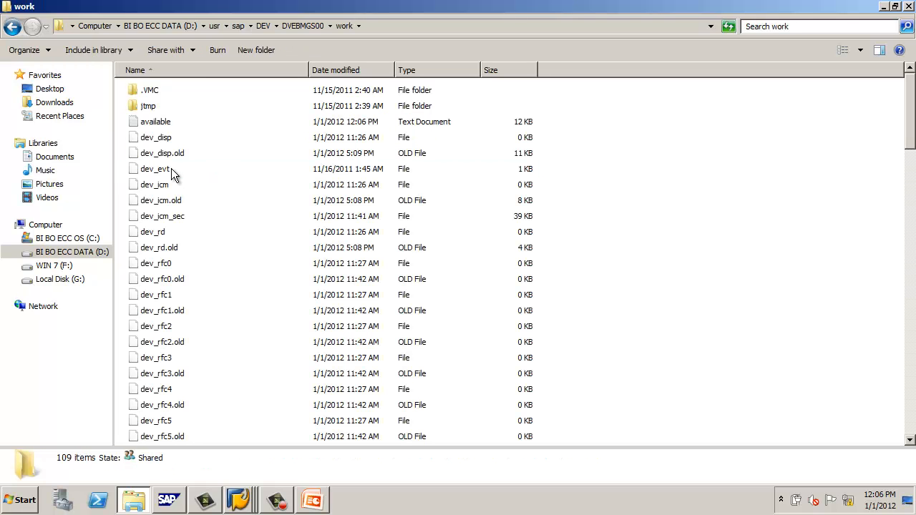
# - Sort the files in the work folder by type
pyautogui.scroll(-3, 184, 353)
pyautogui.scroll(-20, 182, 354)
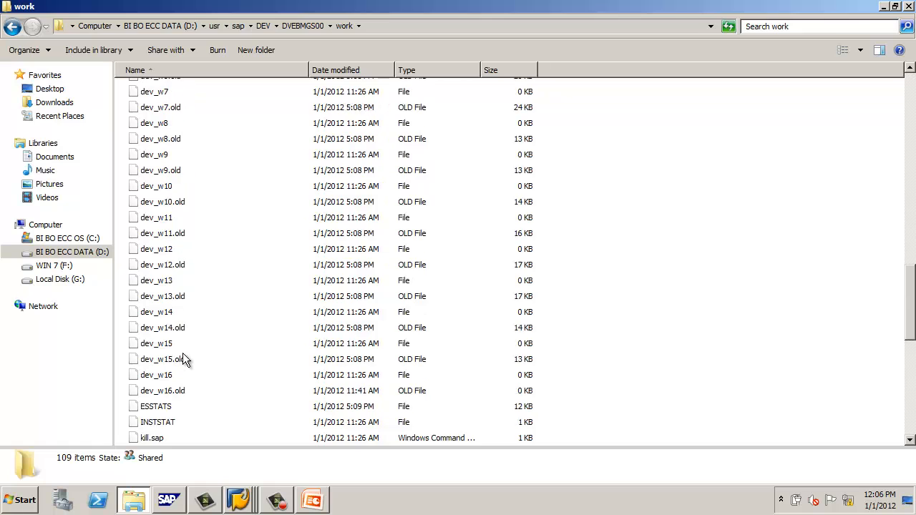
pyautogui.scroll(-2, 183, 218)
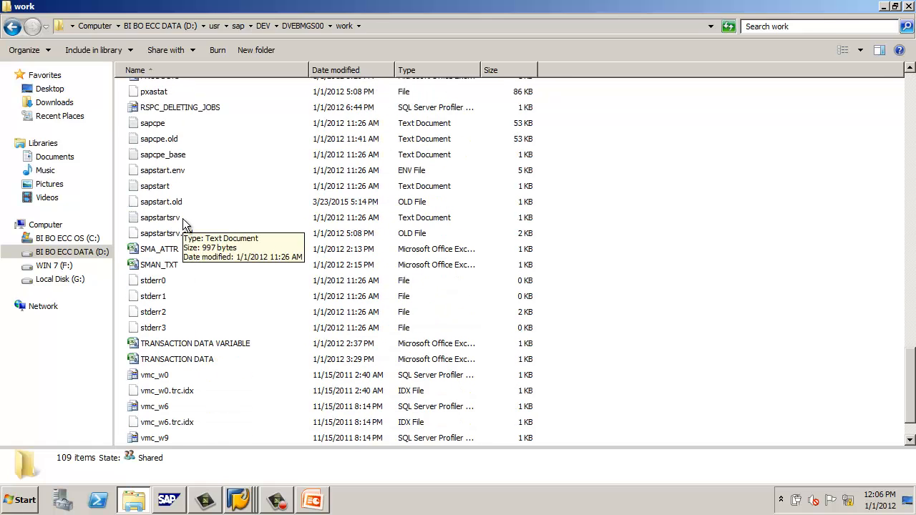
pyautogui.rightClick(271, 177)
pyautogui.moveTo(297, 196)
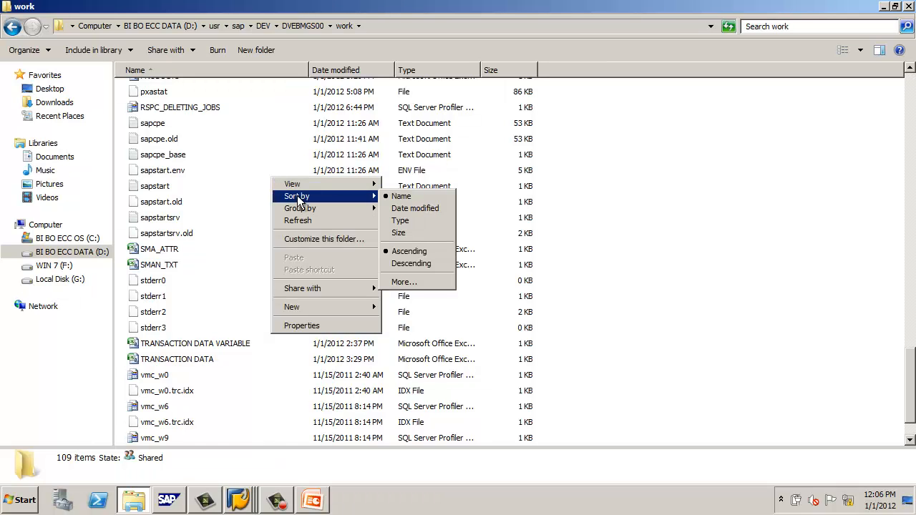
pyautogui.click(402, 221)
# - Locate the Excel CSV files in the work folder and inspect PRODUCTS, SMA_ATTR and SMAN_TXT in turn
pyautogui.scroll(-15, 231, 293)
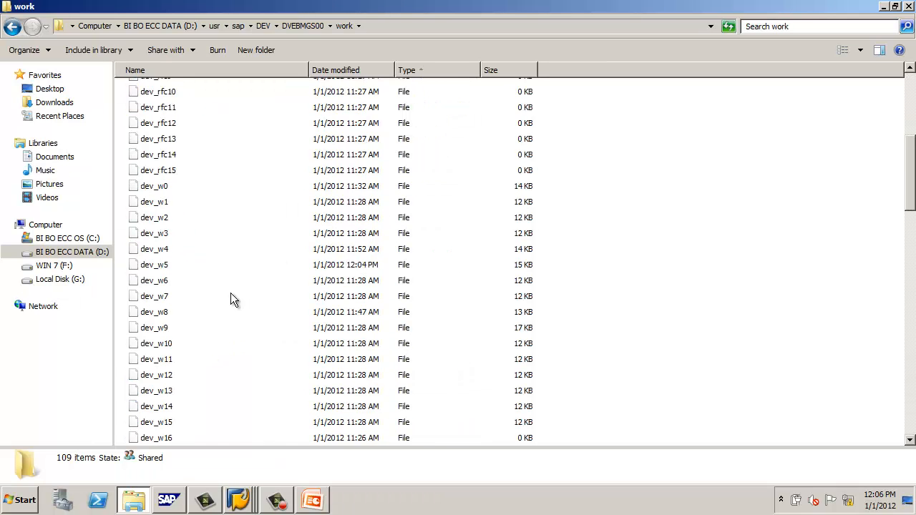
pyautogui.click(175, 151)
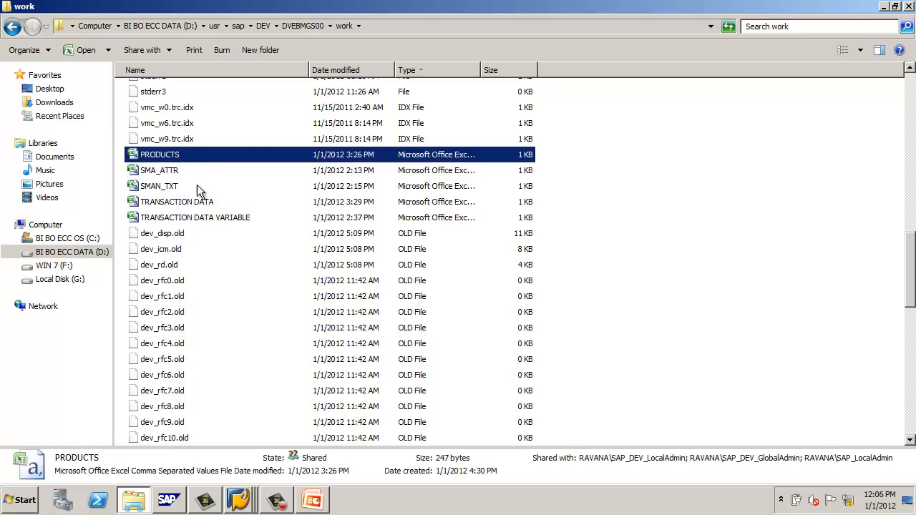
pyautogui.click(176, 173)
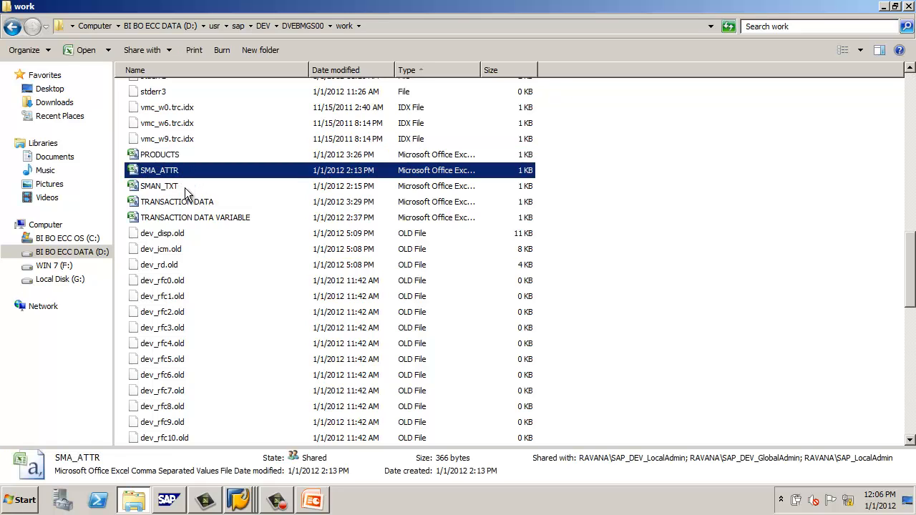
pyautogui.click(185, 187)
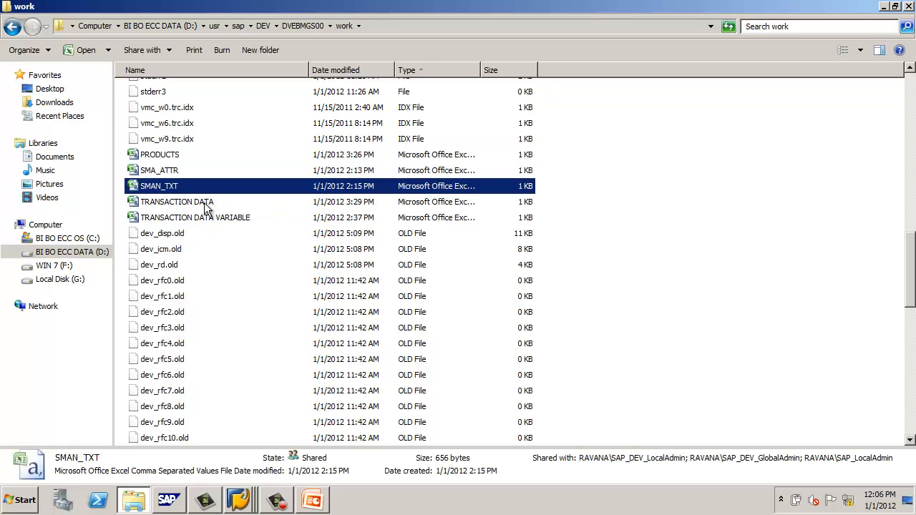
# - Show the full path of the work folder and close the Explorer window to return to SAP
pyautogui.click(376, 28)
pyautogui.click(252, 28)
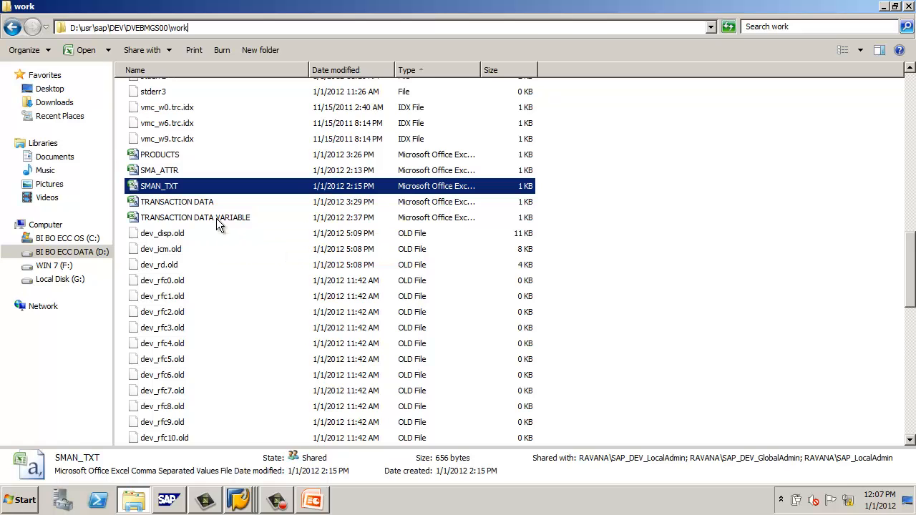
pyautogui.click(910, 4)
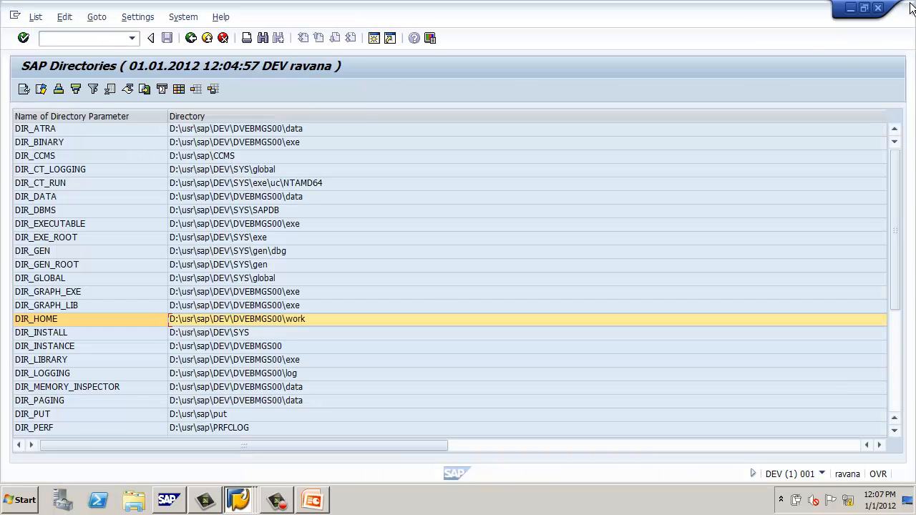
# - Leave the SAP directories list and run transaction RSA13
pyautogui.click(191, 37)
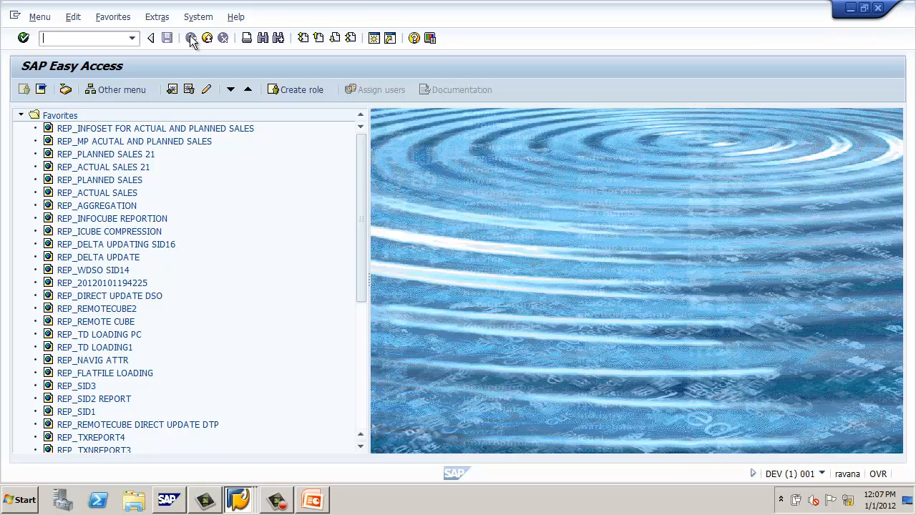
pyautogui.click(101, 39)
pyautogui.write('RSA13')
pyautogui.press('Return')
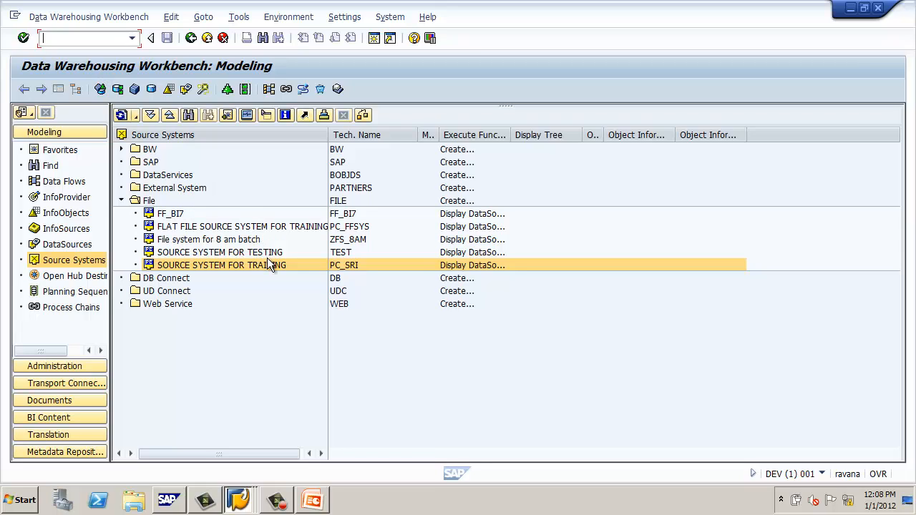
# - Select the file source system SOURCE SYSTEM FOR TRAINING (PC_SRI) in the source systems tree
pyautogui.click(135, 118)
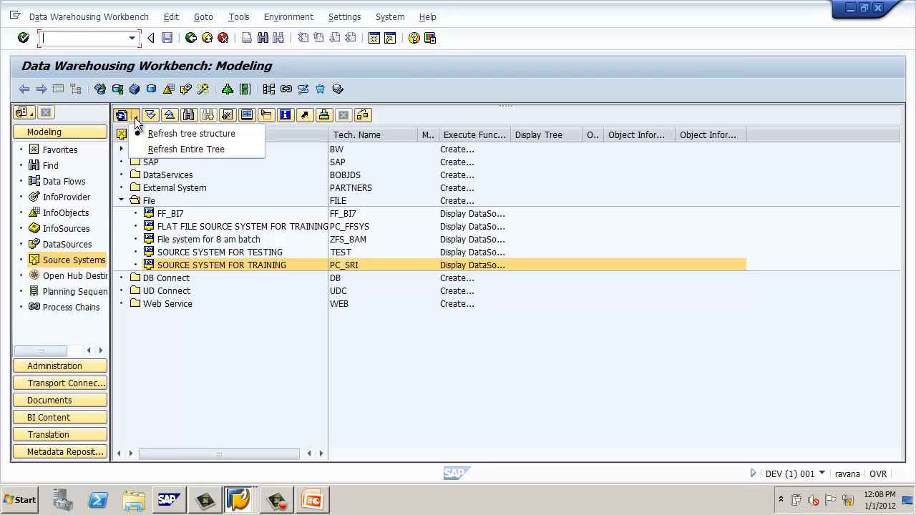
pyautogui.click(212, 264)
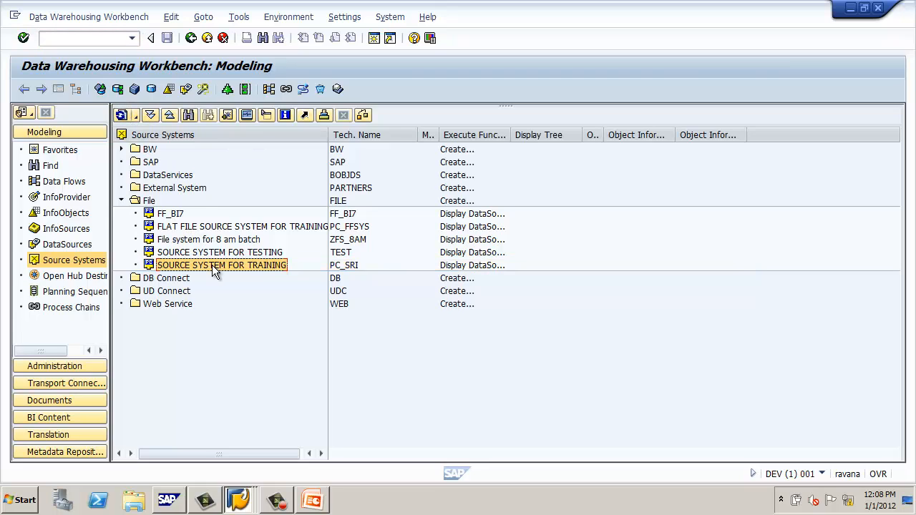
pyautogui.click(351, 265)
pyautogui.click(271, 264)
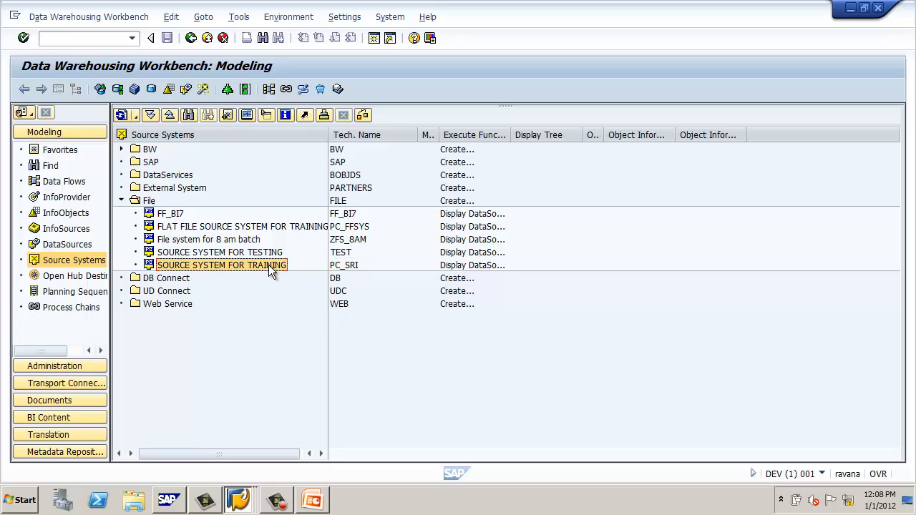
# - Open the DataSources tree and choose the file source system PC_SRI (SOURCE SYSTEM FOR TRAINING) for it
pyautogui.click(87, 247)
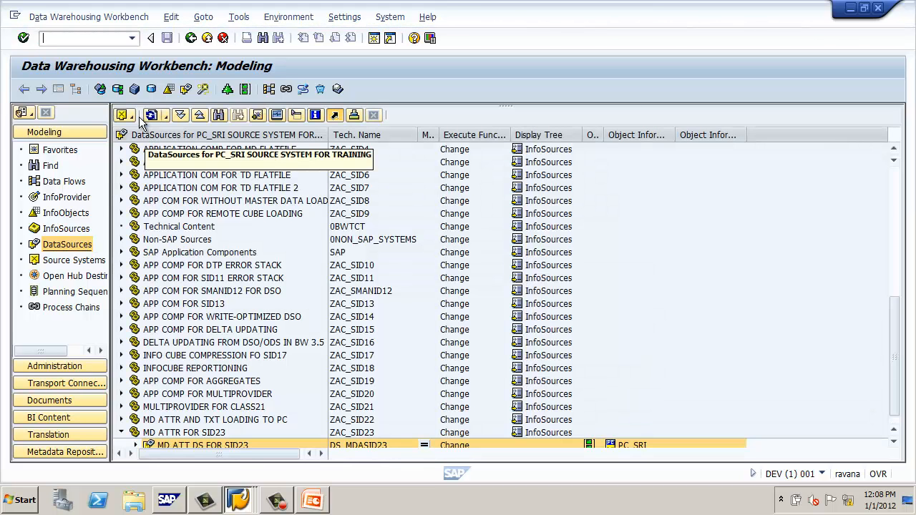
pyautogui.click(124, 116)
pyautogui.moveTo(138, 153)
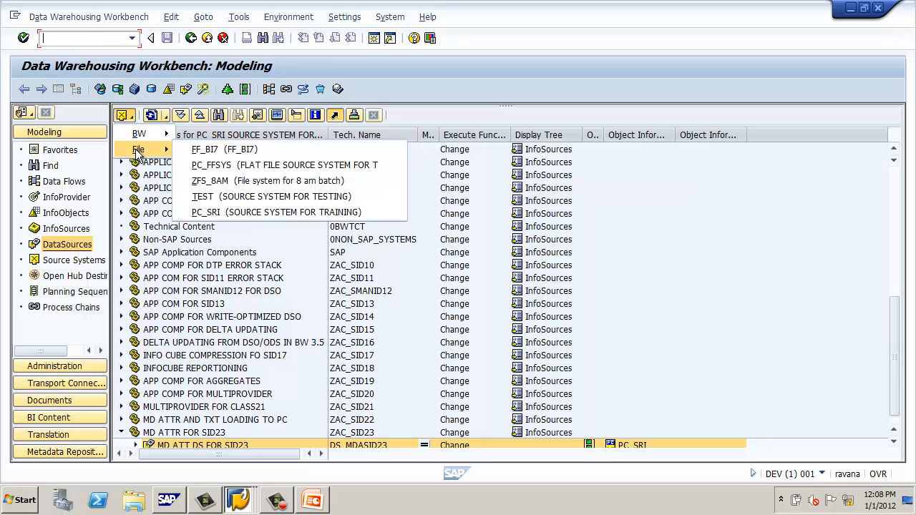
pyautogui.click(211, 212)
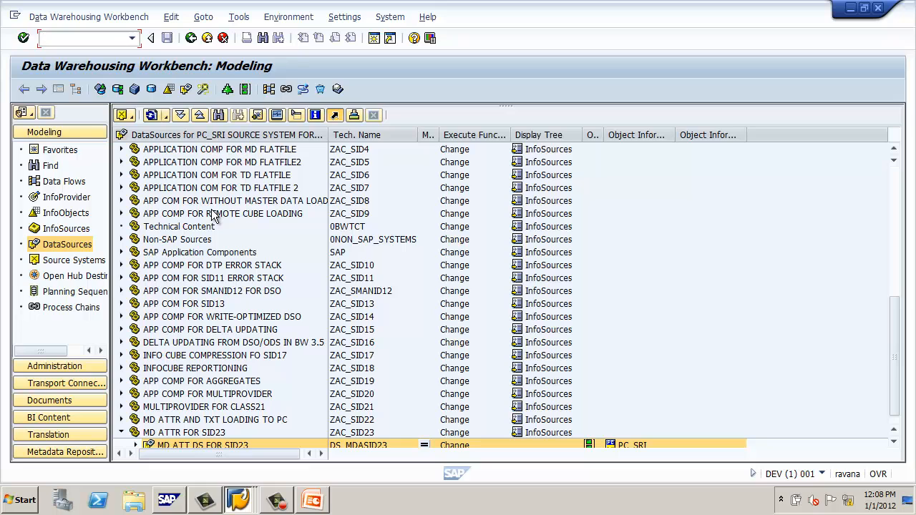
# - Return to the source systems tree and run a check on SOURCE SYSTEM FOR TRAINING (PC_SRI)
pyautogui.click(94, 263)
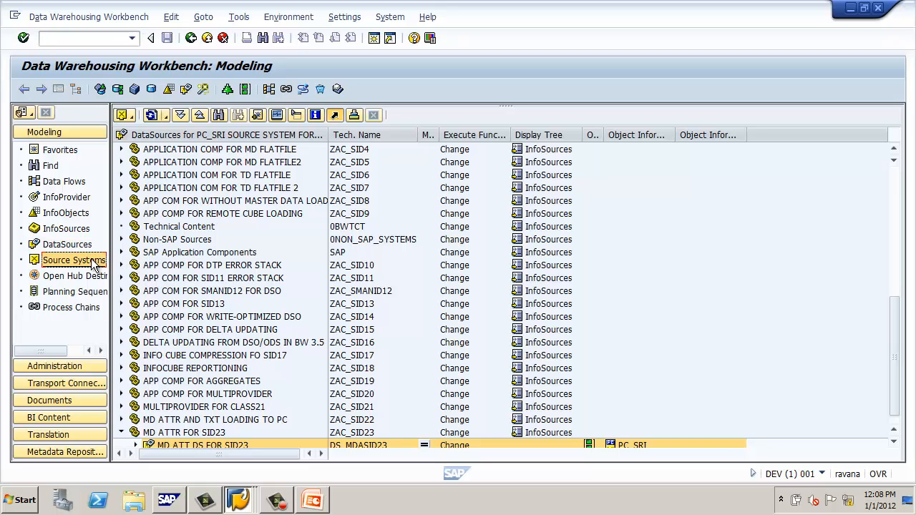
pyautogui.rightClick(202, 267)
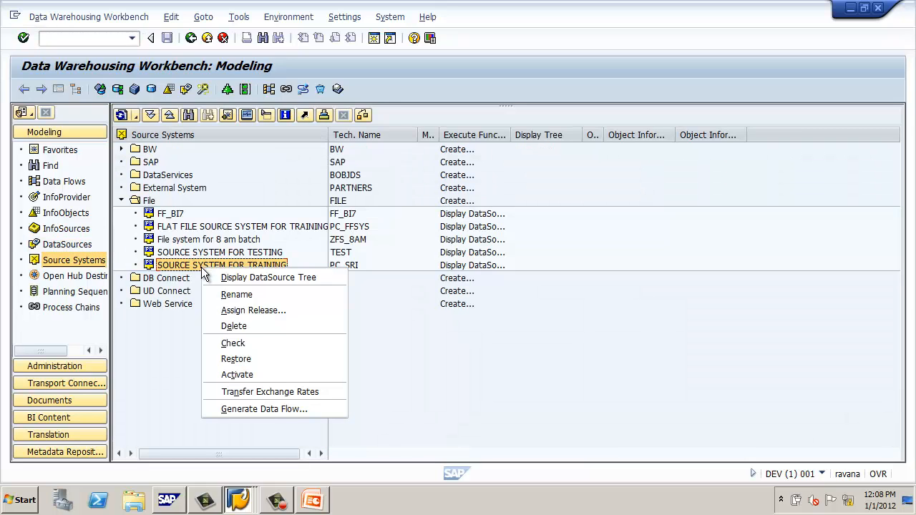
pyautogui.click(251, 339)
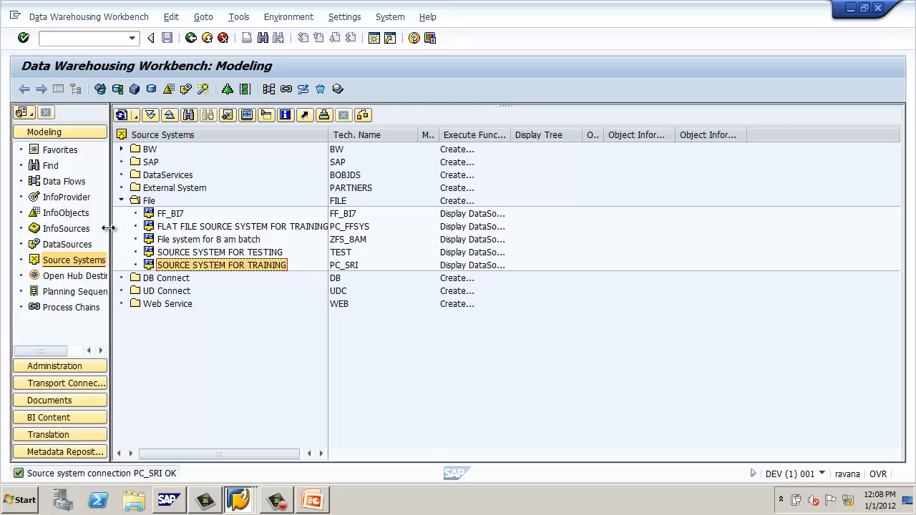
# - Create InfoArea IA_CLASS24 with the long description EXTRACTION FROM SS INTO MULTIPLE TARGETS in the InfoObjects tree
pyautogui.click(80, 213)
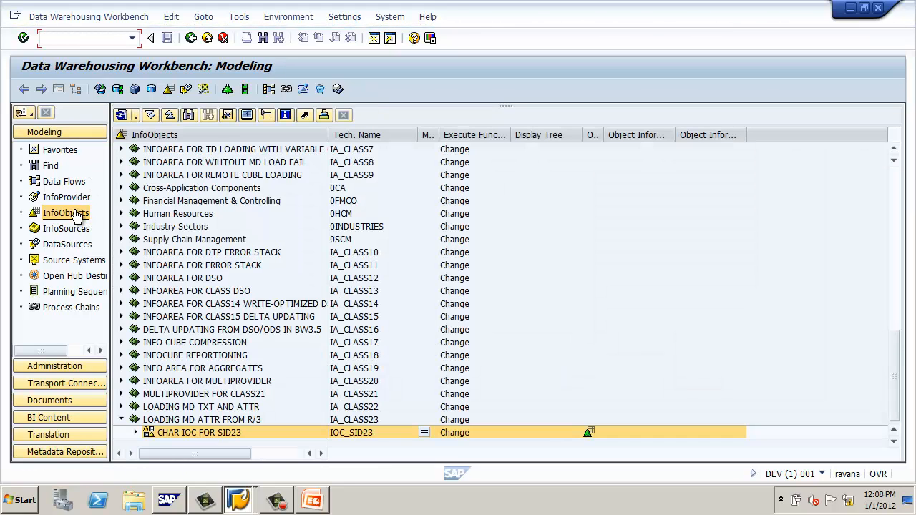
pyautogui.click(122, 419)
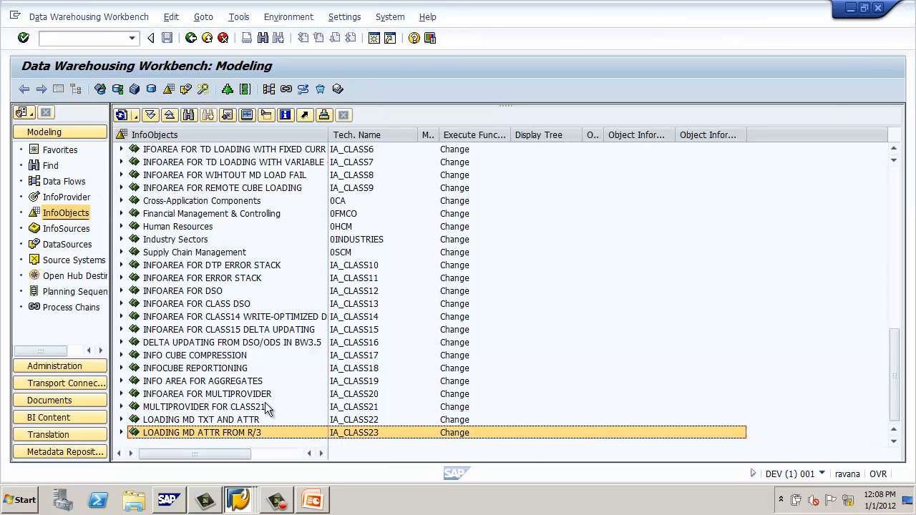
pyautogui.rightClick(246, 134)
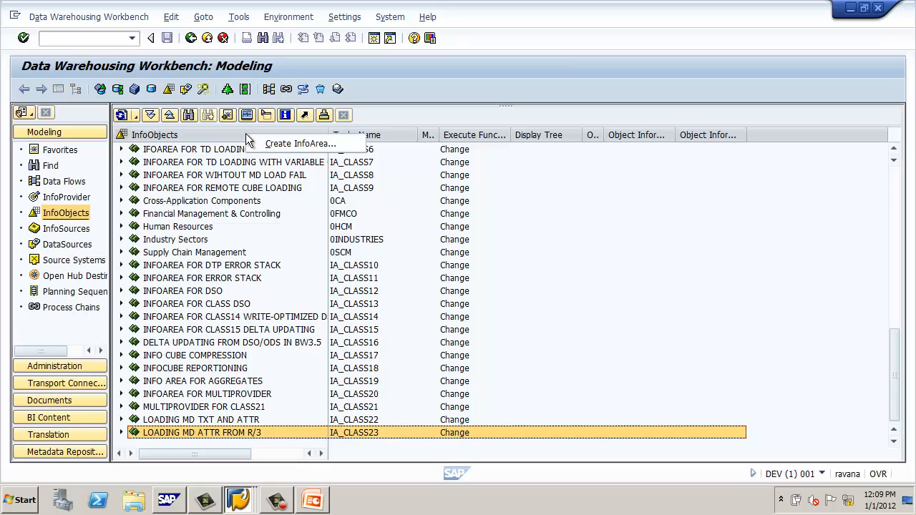
pyautogui.click(286, 144)
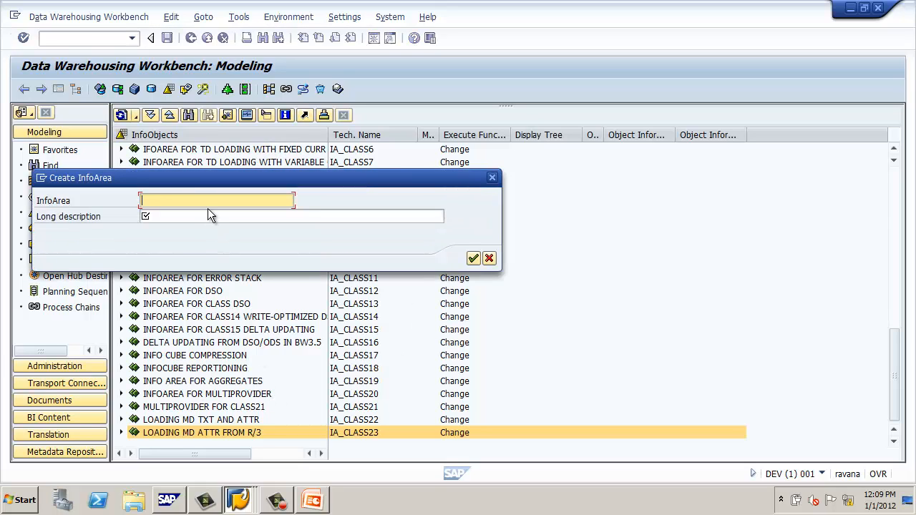
pyautogui.write('IA_')
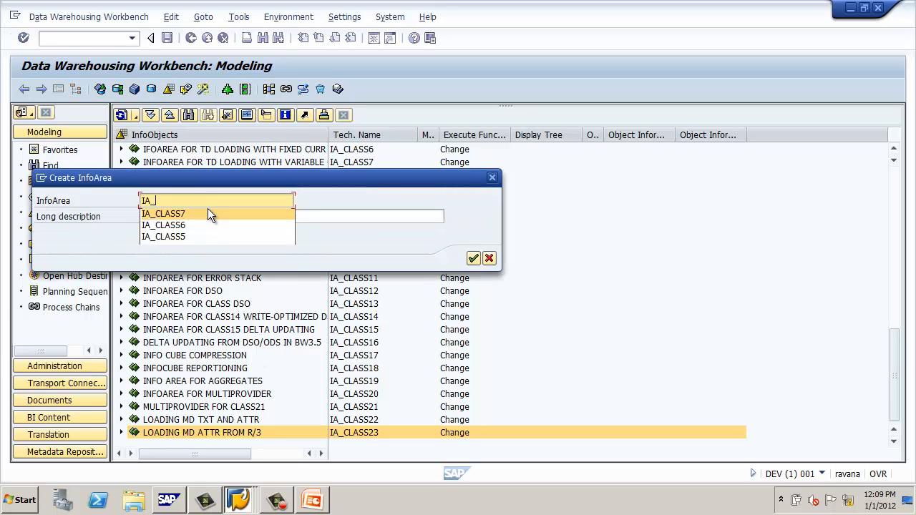
pyautogui.write('CLASS')
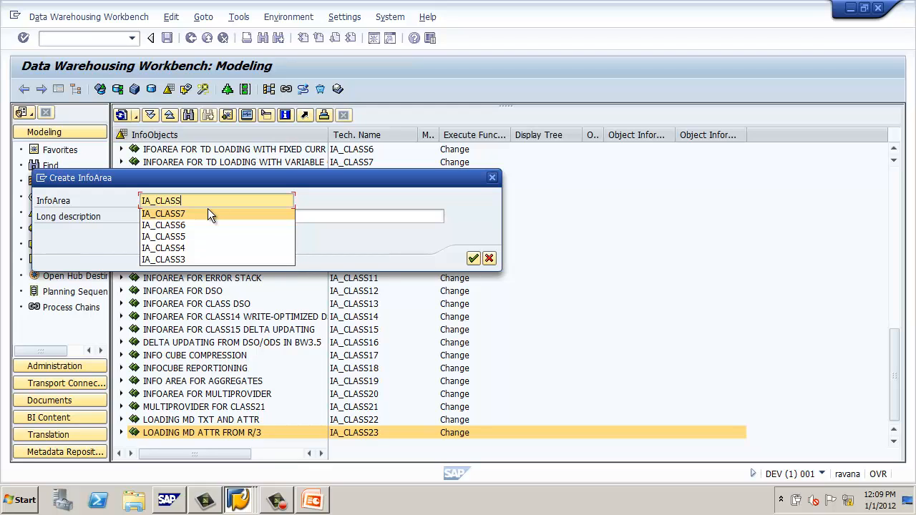
pyautogui.write('24')
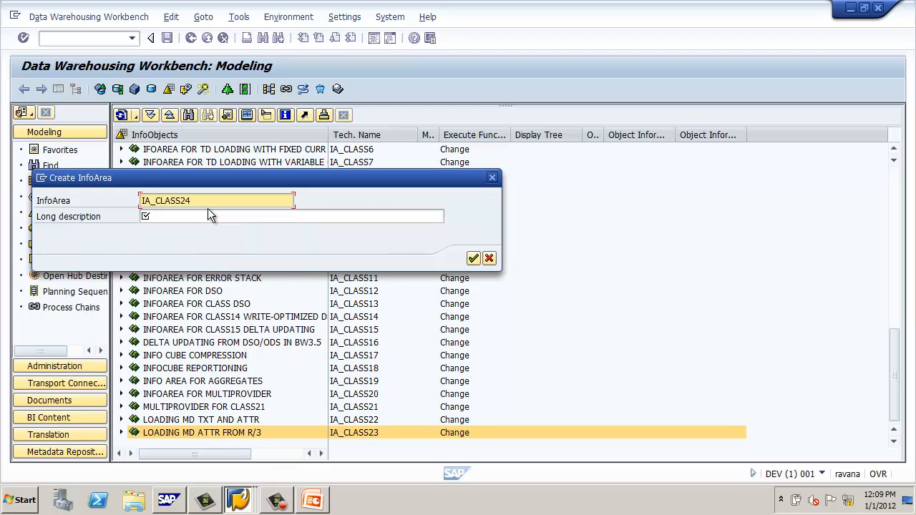
pyautogui.press('Tab')
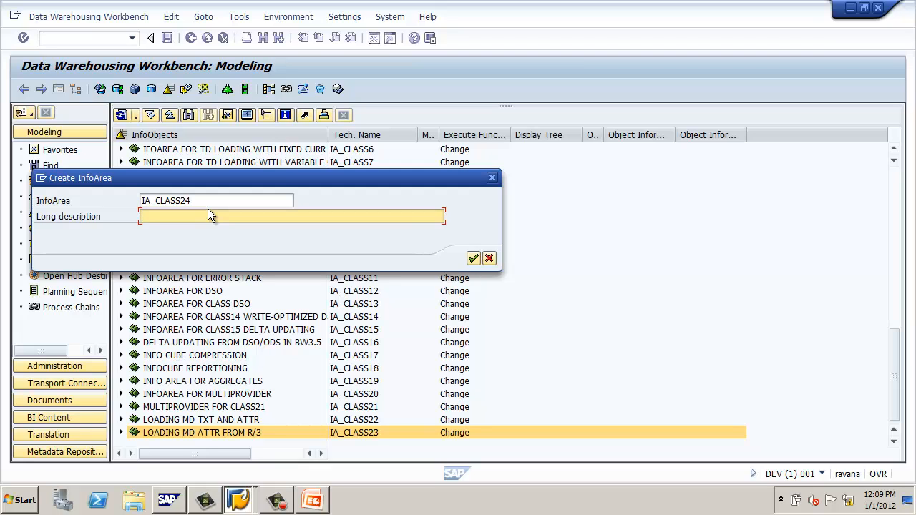
pyautogui.write('EXTRACTION FROM SS INTO MUL')
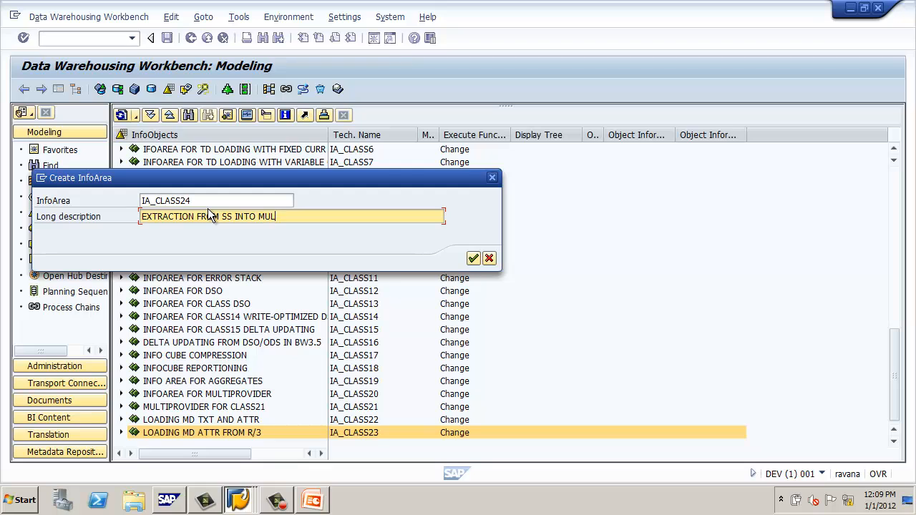
pyautogui.write('TIPLE TARGETS')
pyautogui.press('Return')
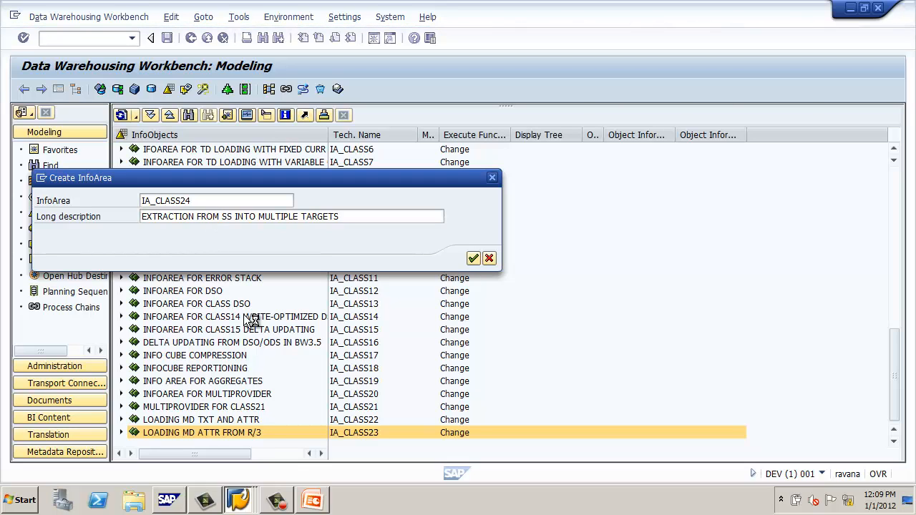
# - Start a new InfoObject catalog under InfoArea IA_CLASS24 and name it IOC_SID24
pyautogui.click(121, 420)
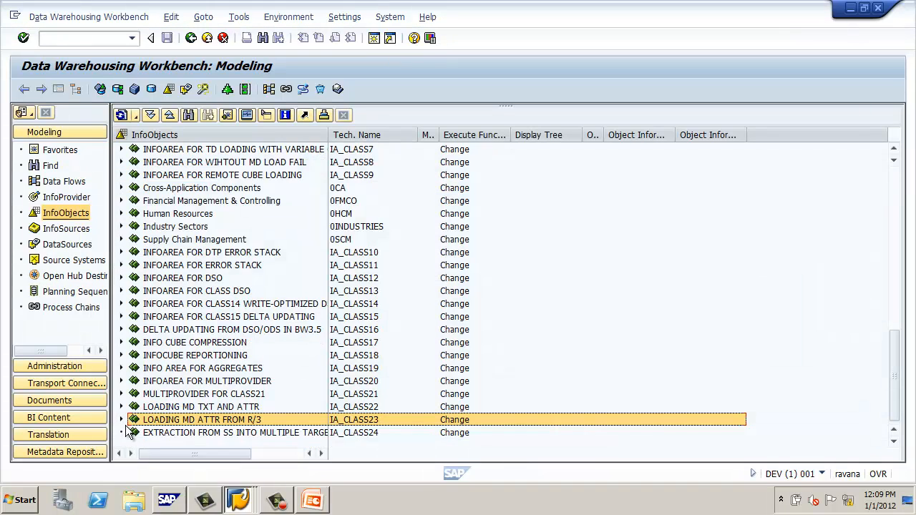
pyautogui.click(169, 432)
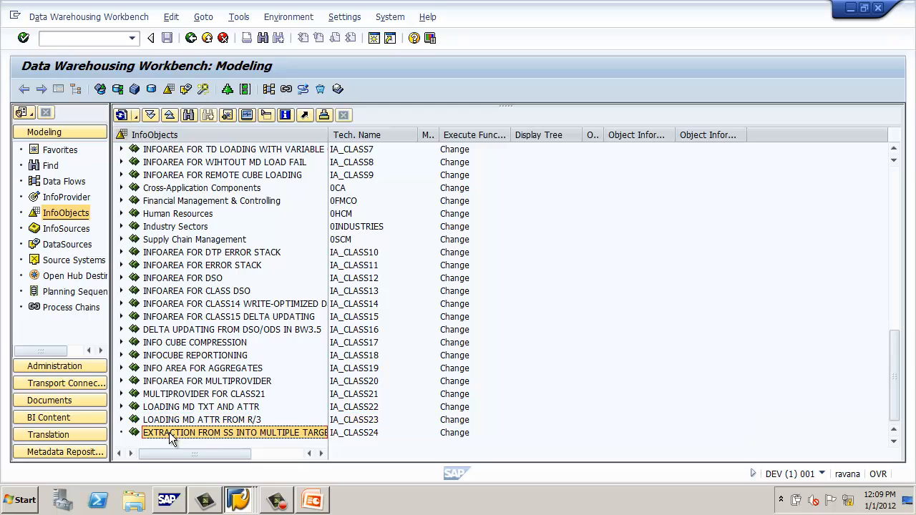
pyautogui.rightClick(268, 433)
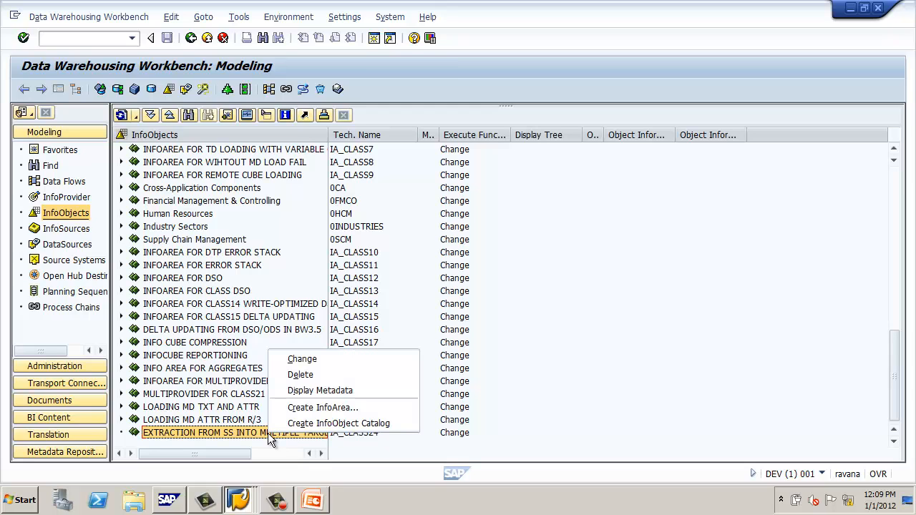
pyautogui.click(318, 424)
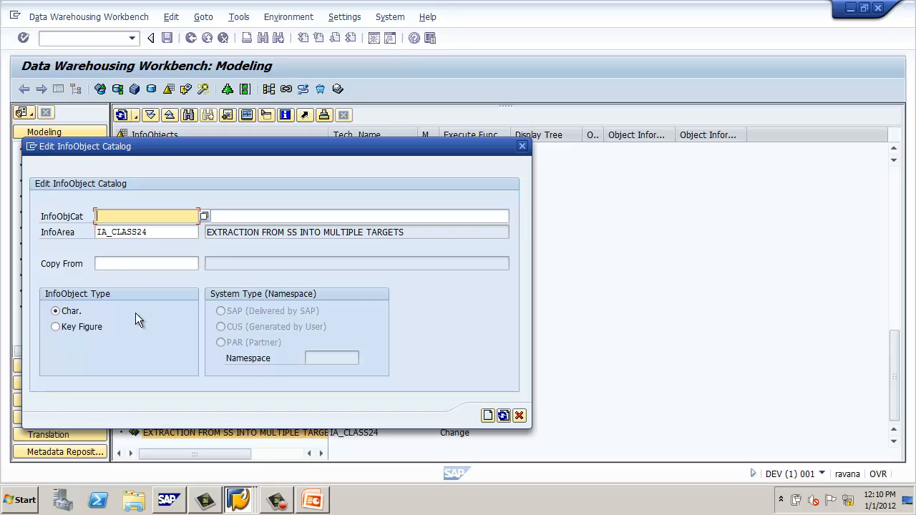
pyautogui.write('SID_')
pyautogui.press('BackSpace')
pyautogui.press('BackSpace')
pyautogui.press('BackSpace')
pyautogui.press('BackSpace')
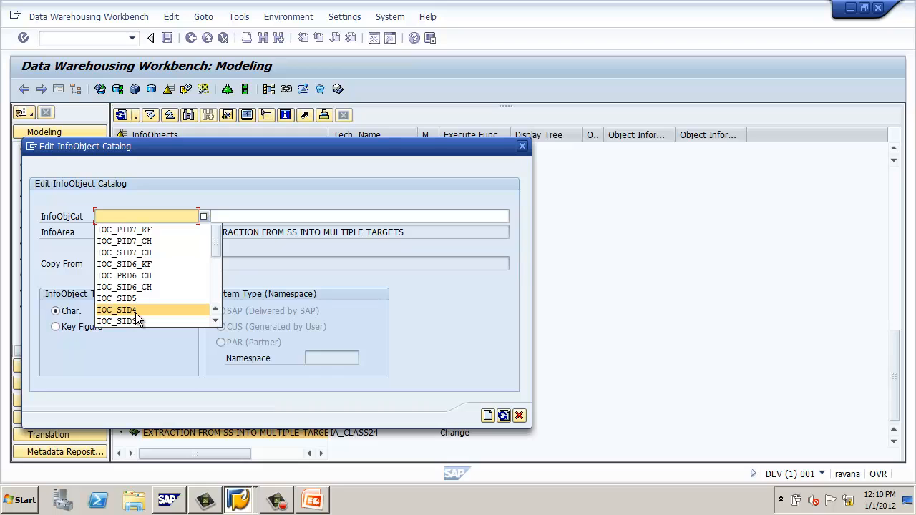
pyautogui.write('IOC_SID')
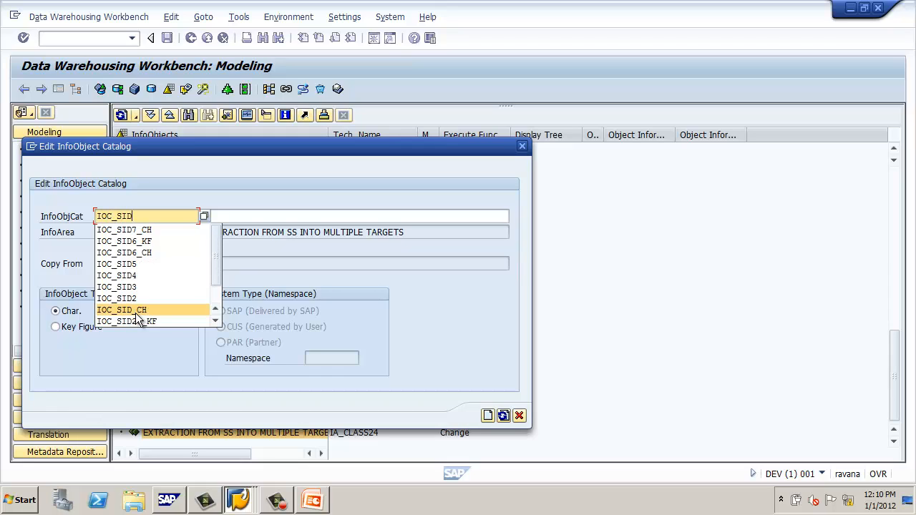
pyautogui.click(267, 250)
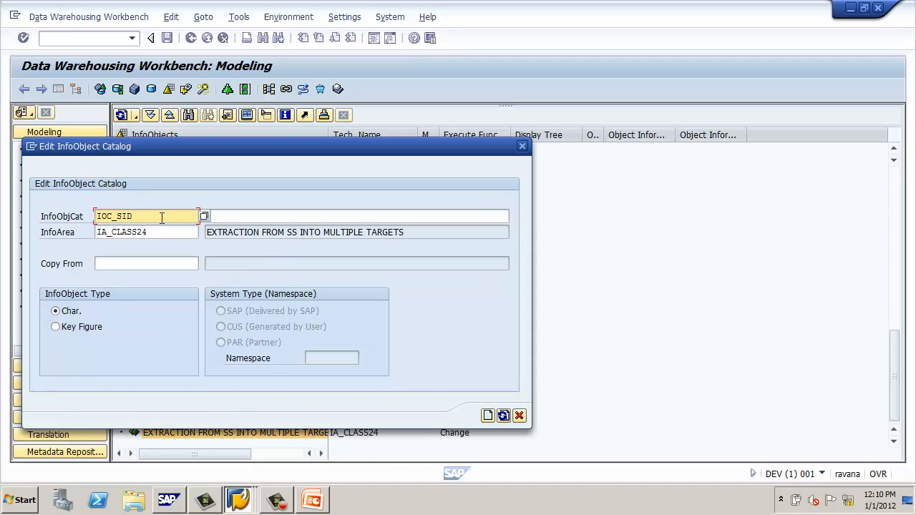
pyautogui.write('24')
# - Describe the characteristic catalog as CHAR IOC FOR SID24, create and activate it, and return to the modeling workbench
pyautogui.click(272, 218)
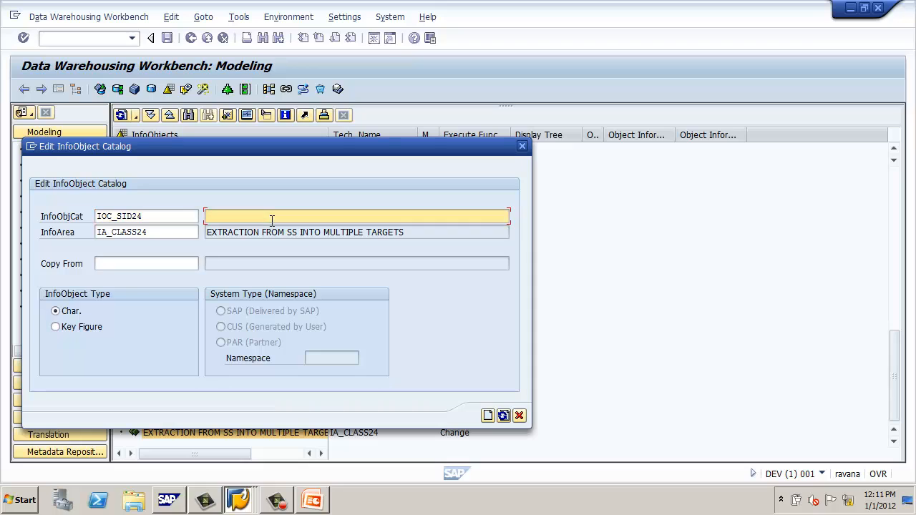
pyautogui.write('CHAR IOC FOR SID24')
pyautogui.click(309, 330)
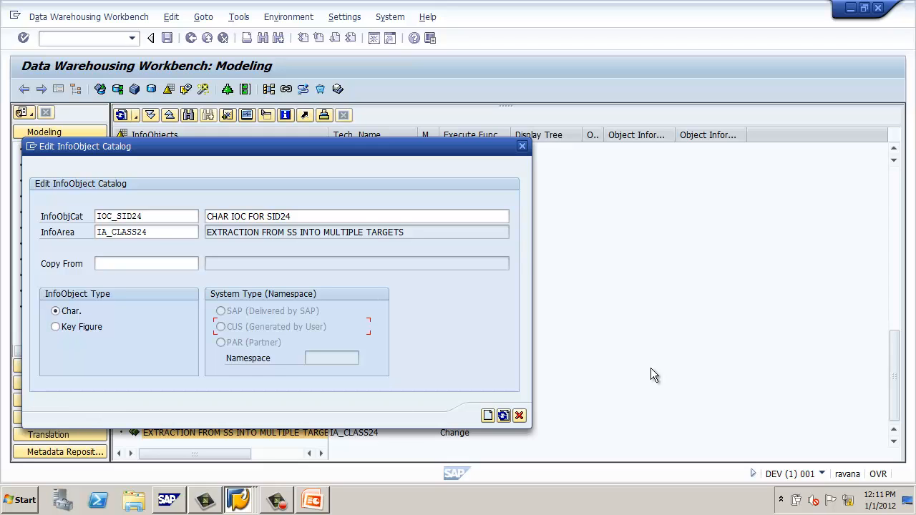
pyautogui.press('Return')
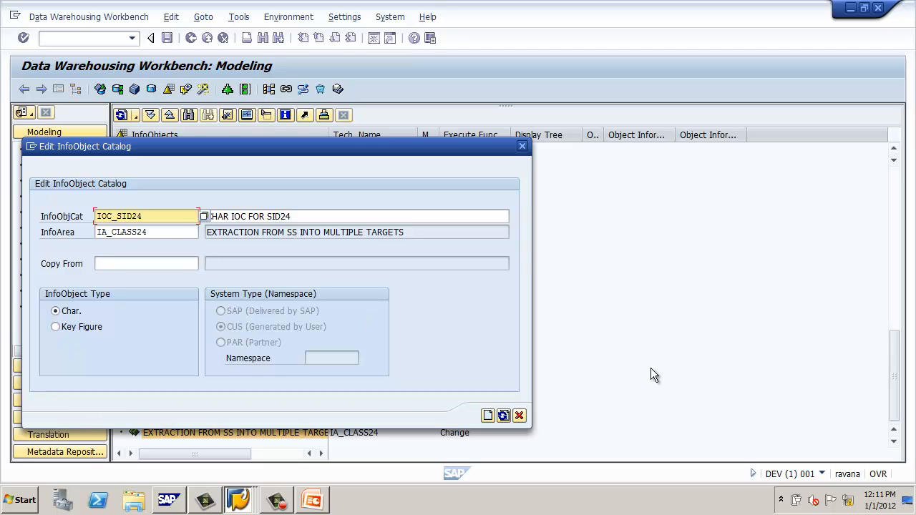
pyautogui.click(489, 415)
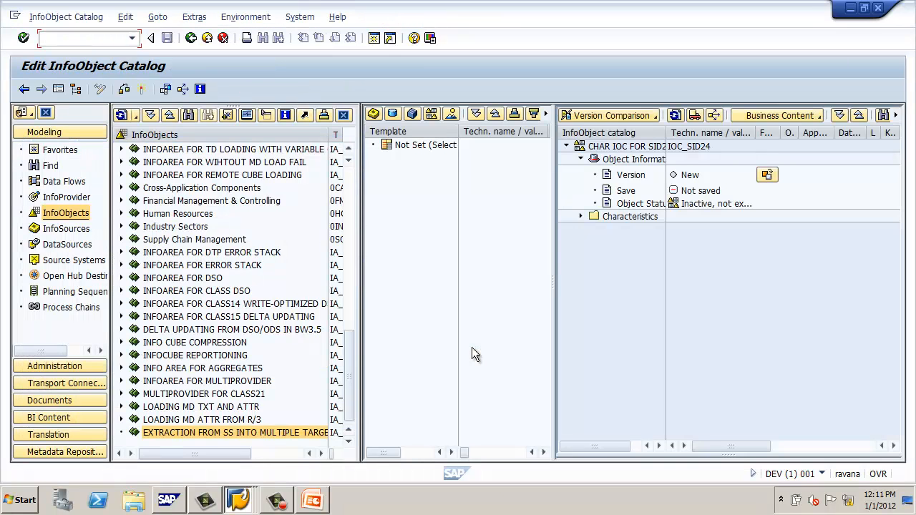
pyautogui.click(144, 91)
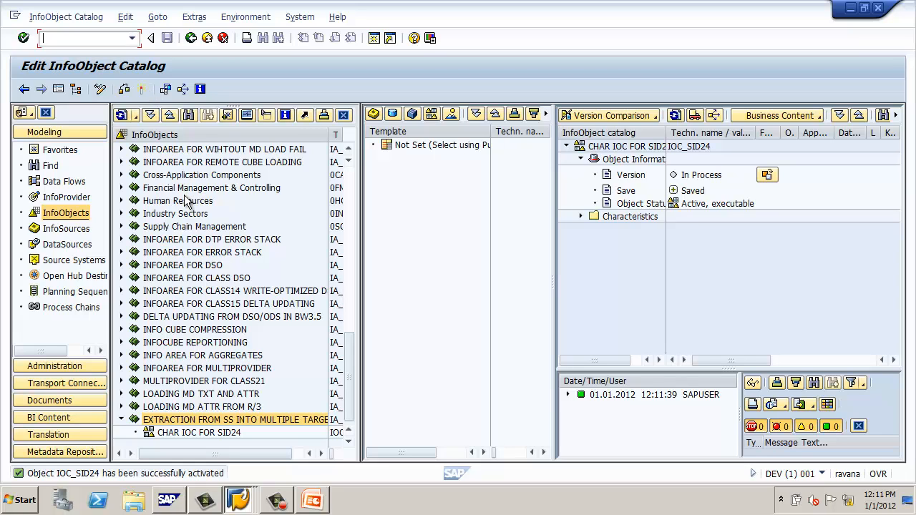
pyautogui.click(191, 39)
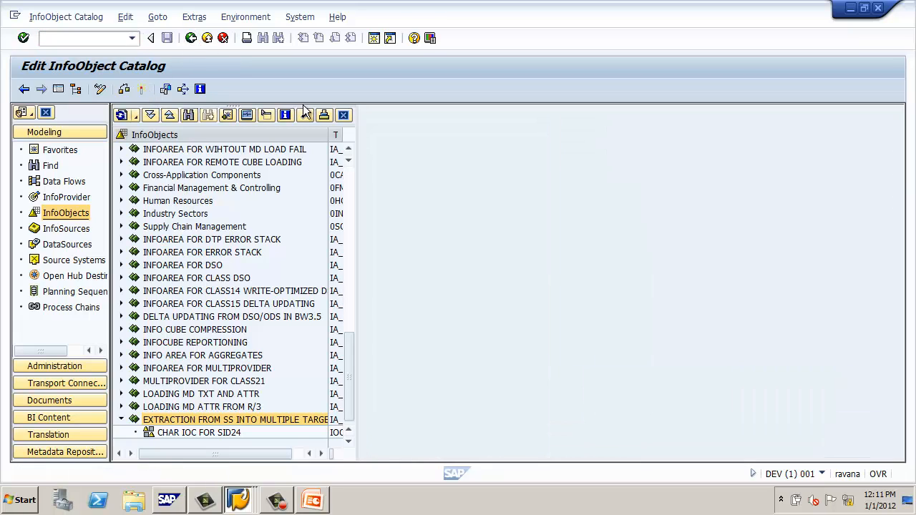
# - Create characteristic SID24 with the long description SALES MAN ID in the CHAR IOC FOR SID24 catalog
pyautogui.click(213, 432)
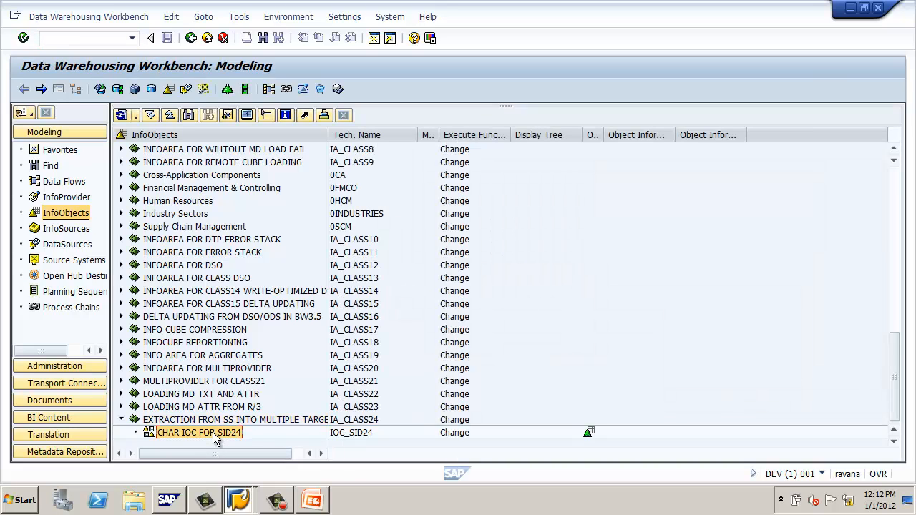
pyautogui.rightClick(212, 432)
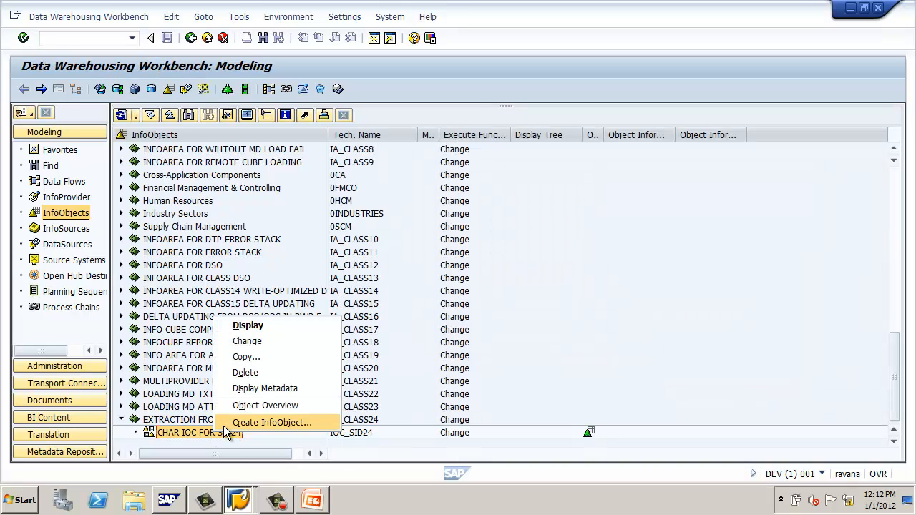
pyautogui.click(224, 425)
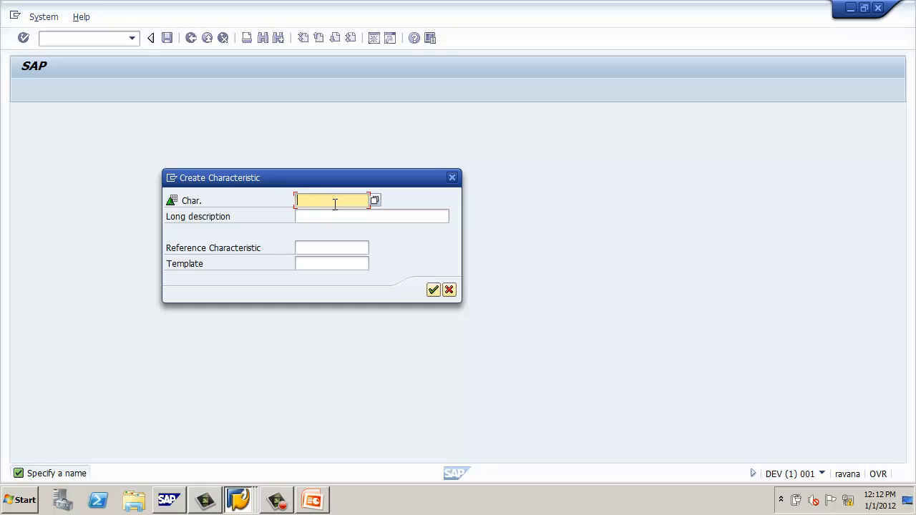
pyautogui.write('SID')
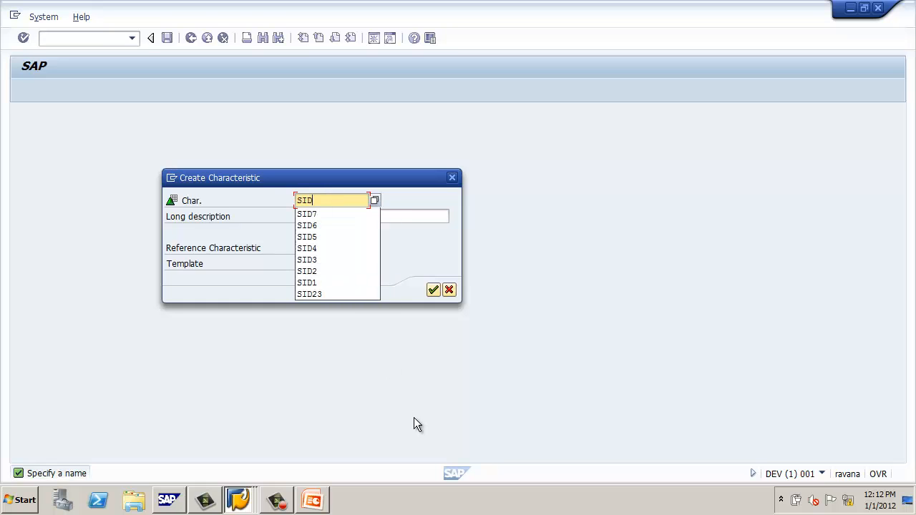
pyautogui.write('24')
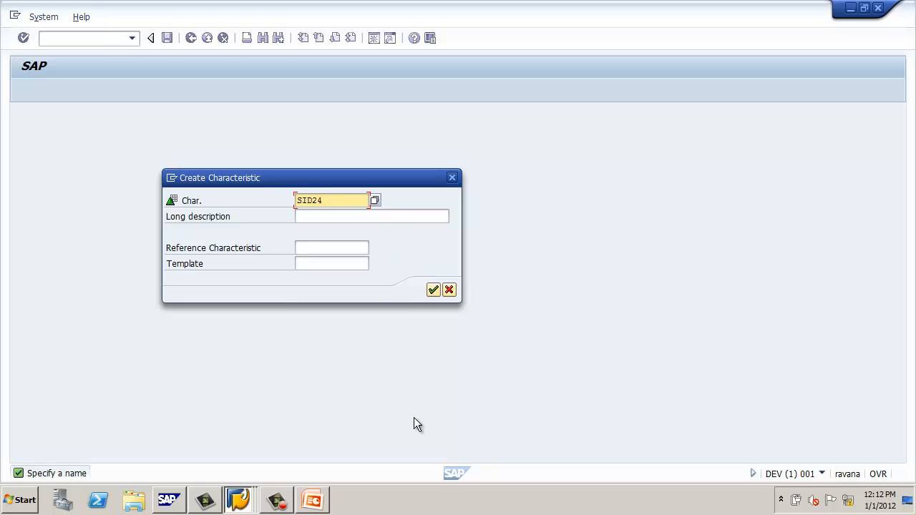
pyautogui.press('Tab')
pyautogui.write('SALES MAN ID')
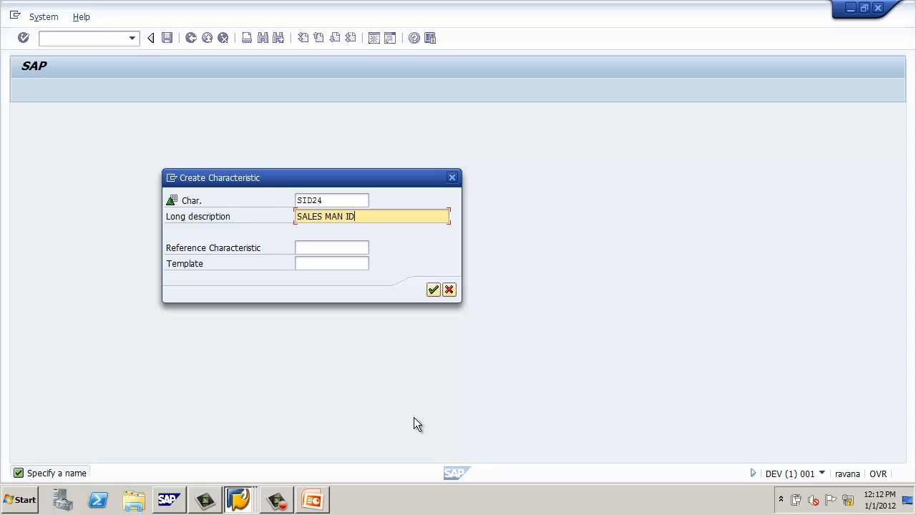
pyautogui.press('Return')
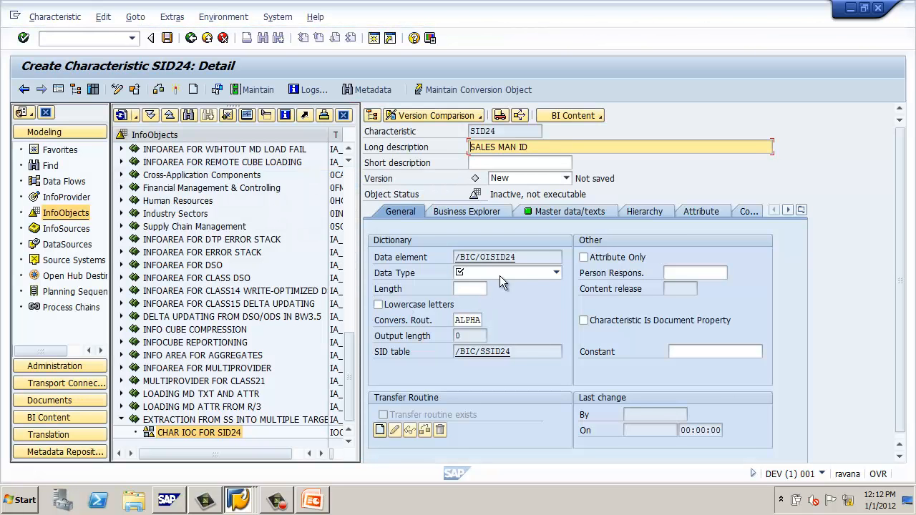
# - Set the data type of characteristic SID24 to CHAR - Character String with length 4
pyautogui.click(503, 272)
pyautogui.click(481, 285)
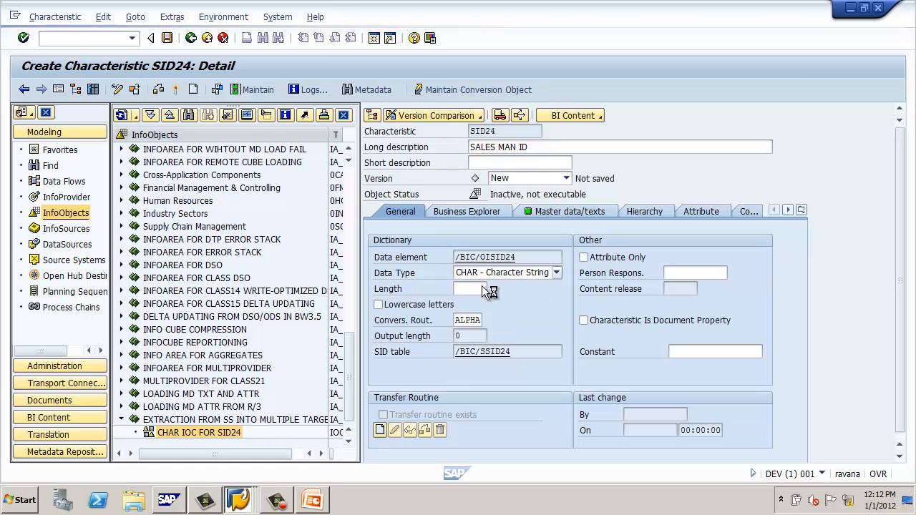
pyautogui.write('4')
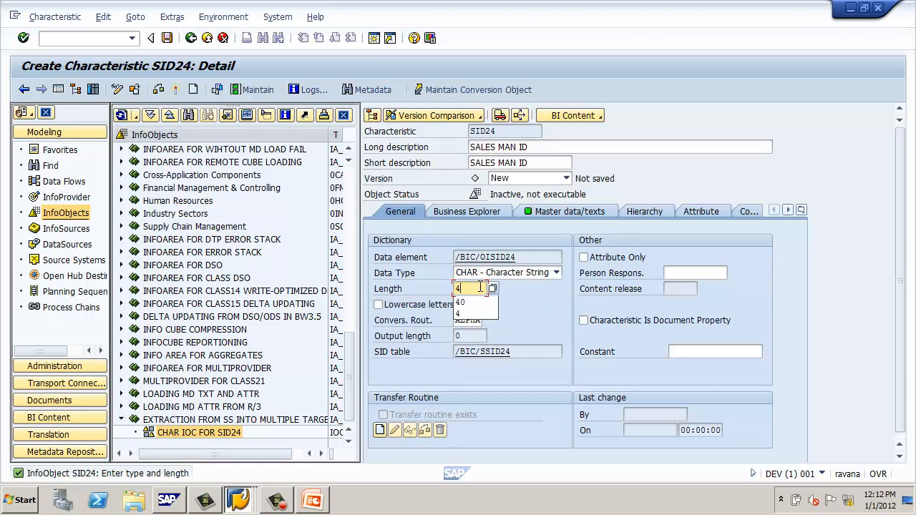
pyautogui.click(544, 299)
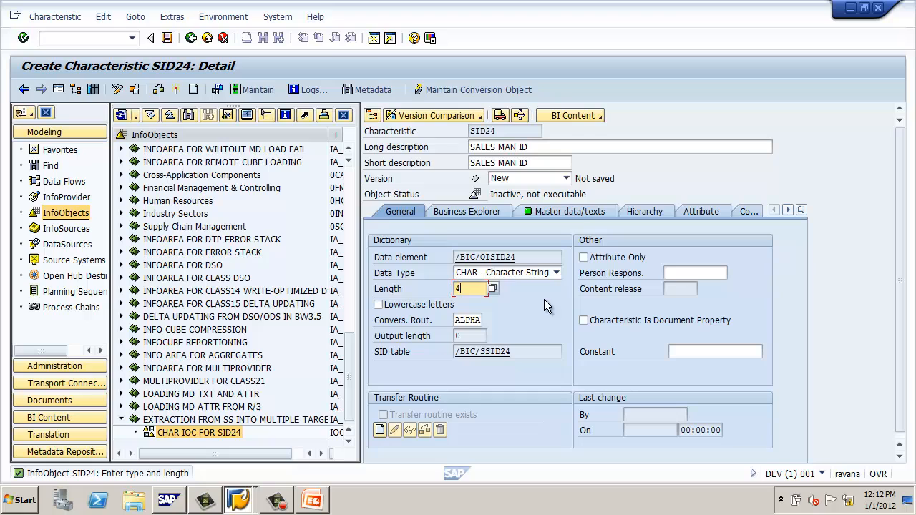
# - Disable texts for characteristic SID24 in its master data and text settings
pyautogui.click(578, 211)
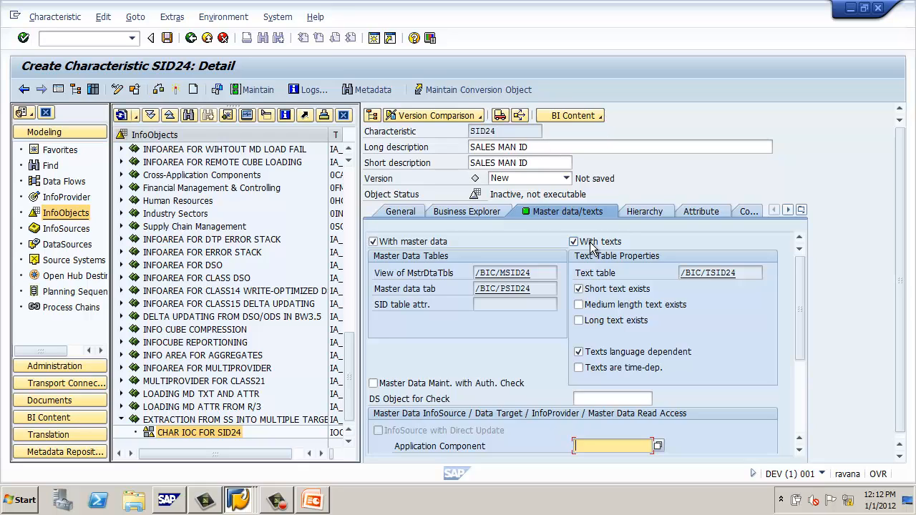
pyautogui.click(592, 243)
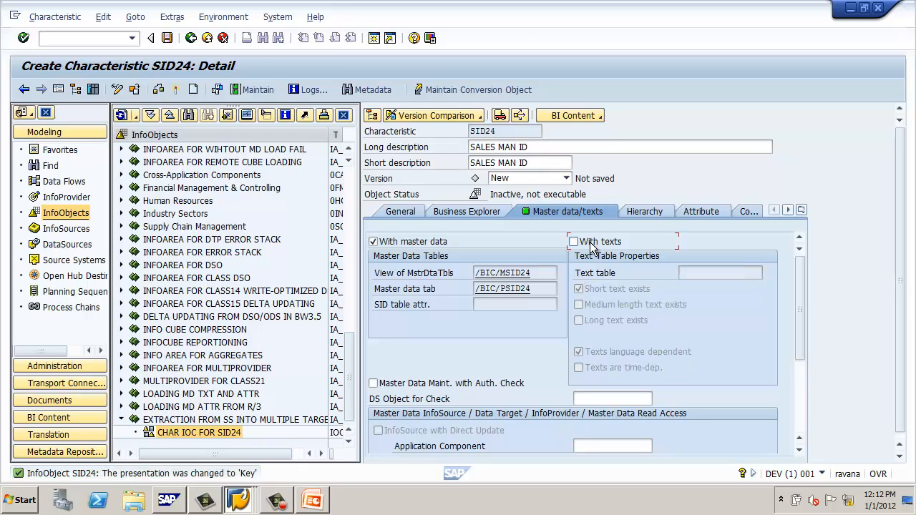
# - Add a new attribute SNAME24 to characteristic SID24, creating it as a characteristic
pyautogui.click(711, 212)
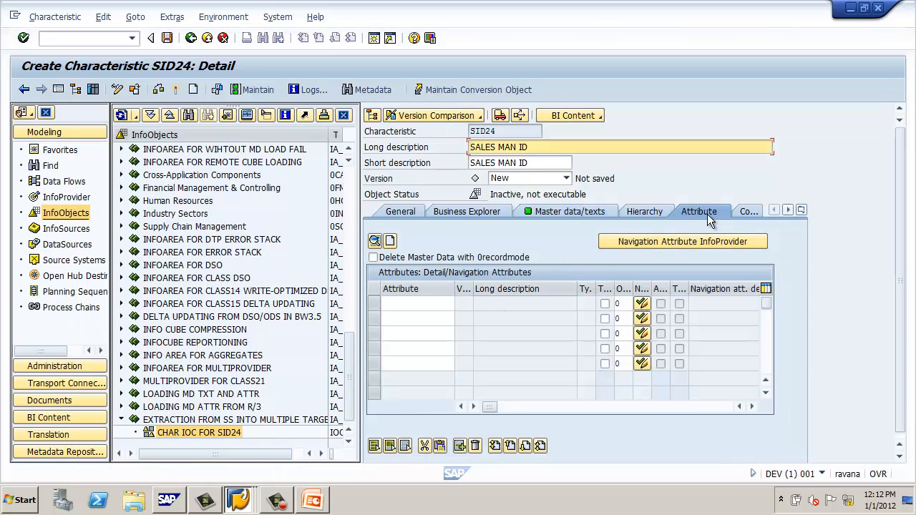
pyautogui.click(408, 305)
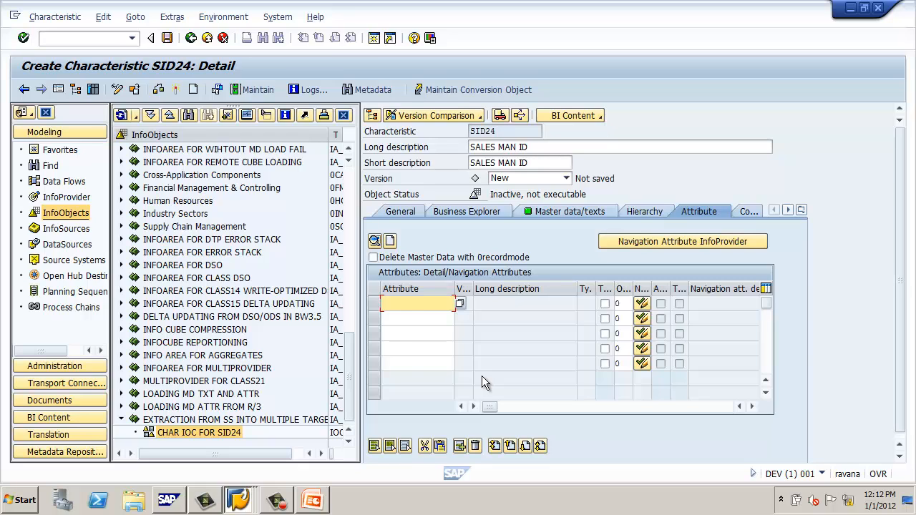
pyautogui.write('SNAME24')
pyautogui.press('Return')
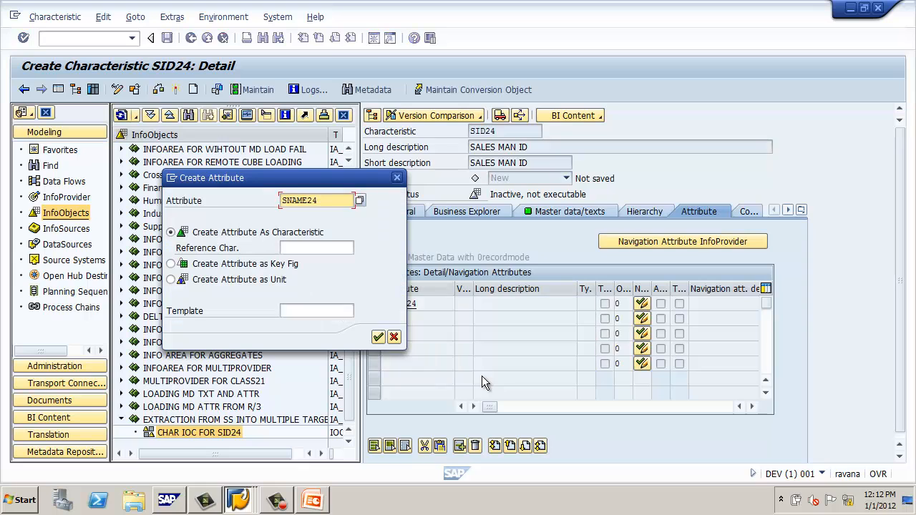
pyautogui.click(378, 337)
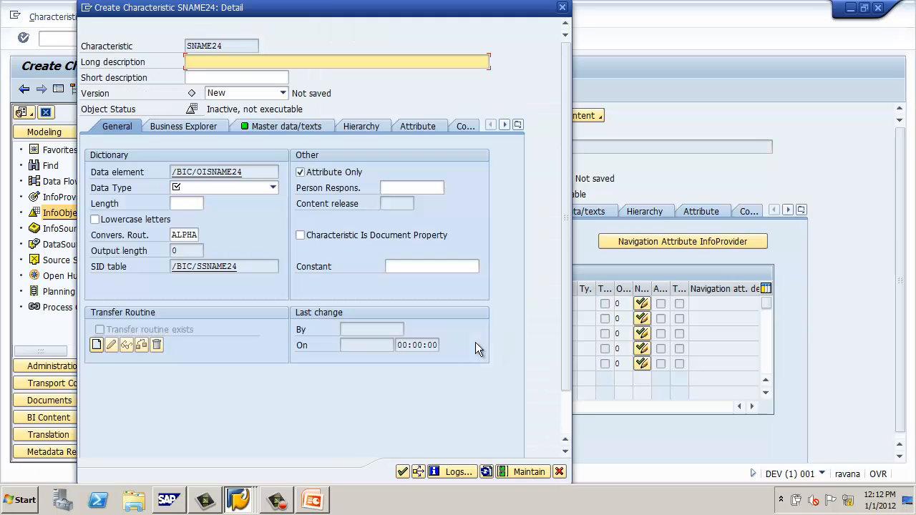
# - Describe SNAME24 as SALES MAN NAME, with data type CHAR - Character String and length 10, and accept it
pyautogui.write('SALES MAN NAME')
pyautogui.click(206, 187)
pyautogui.click(207, 200)
pyautogui.click(187, 204)
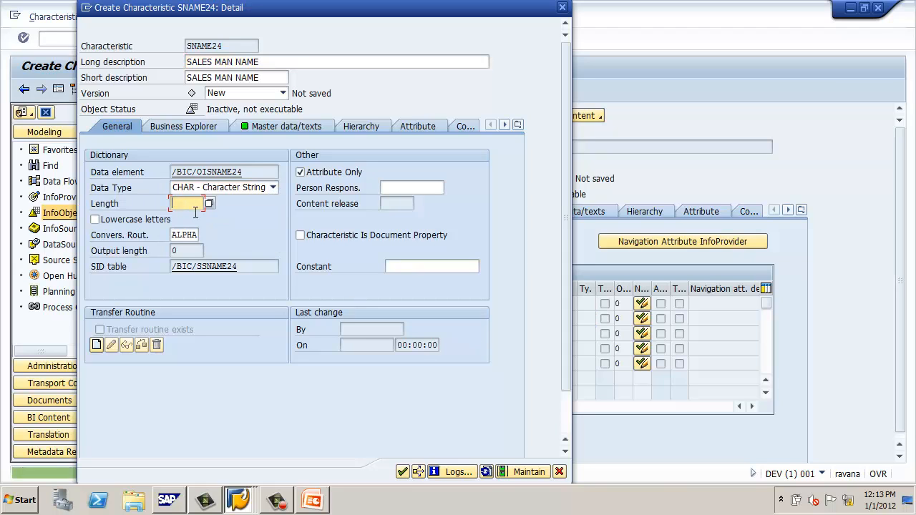
pyautogui.write('0')
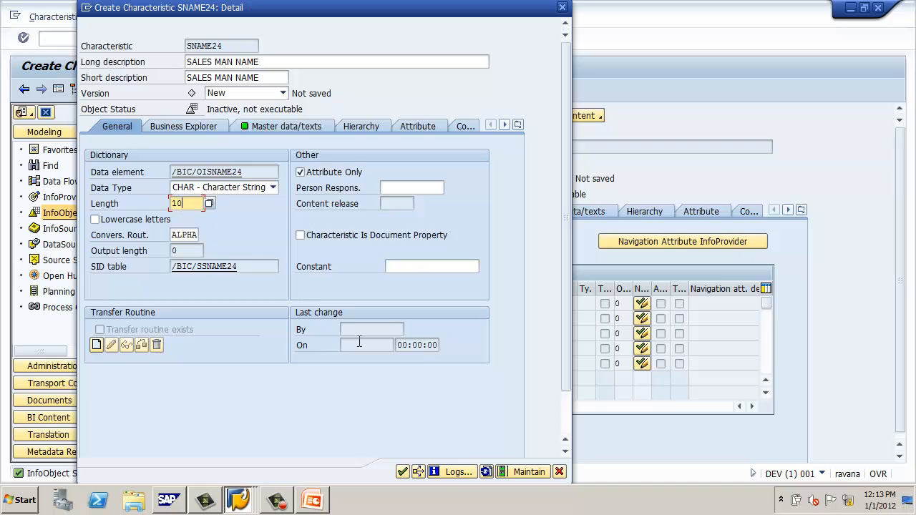
pyautogui.click(402, 473)
pyautogui.click(402, 472)
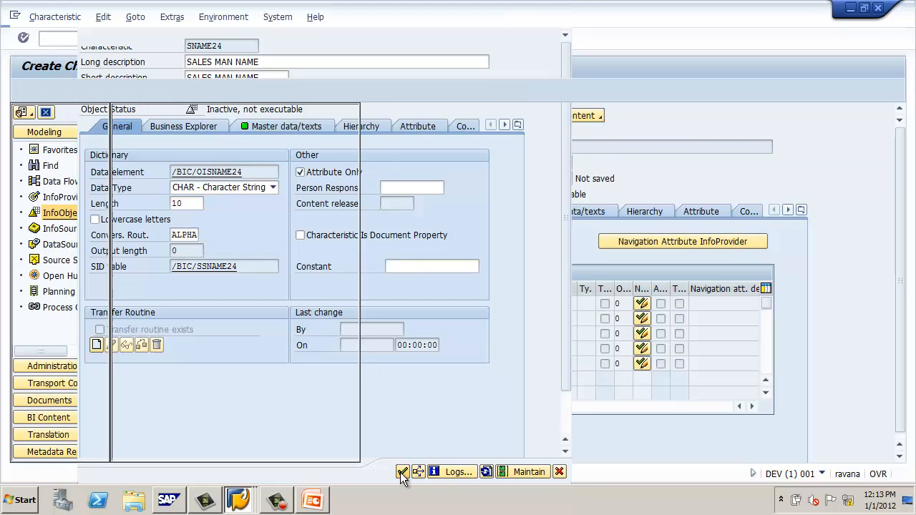
# - Add a second attribute SAGE24 to SID24, creating it as a characteristic
pyautogui.click(403, 321)
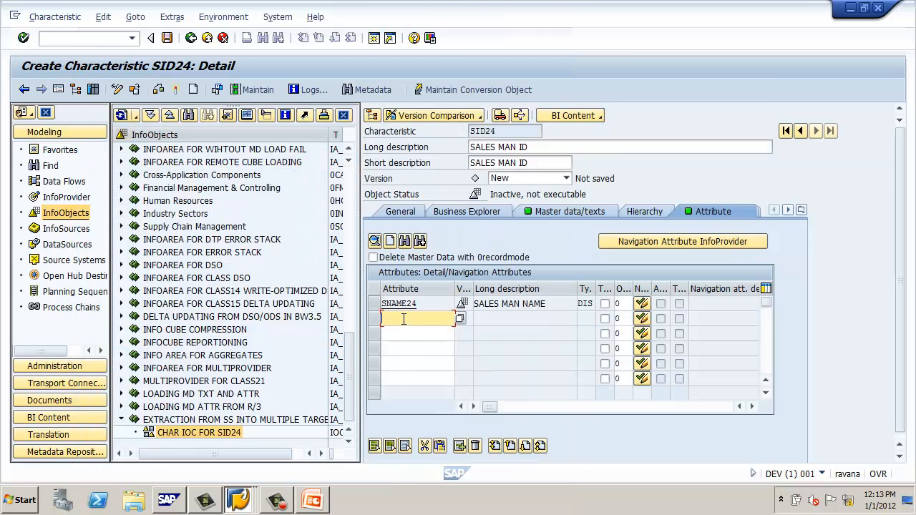
pyautogui.write('SAGE24')
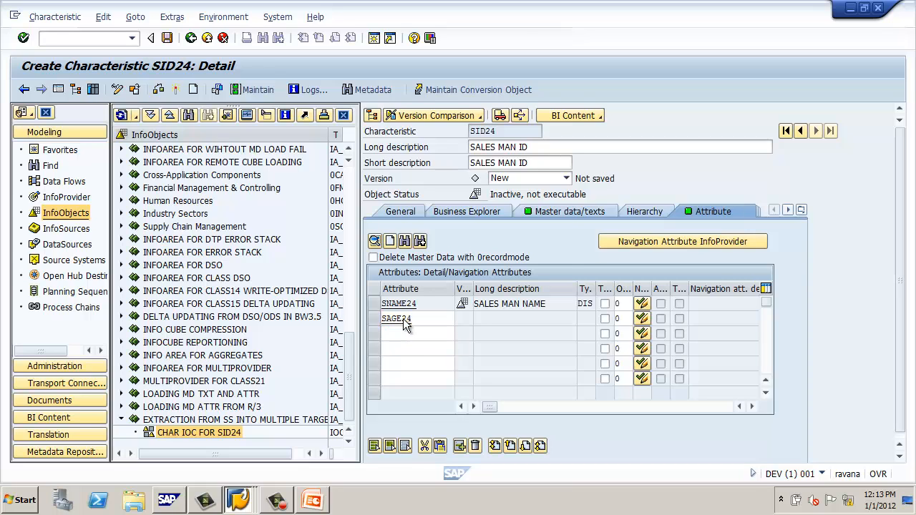
pyautogui.press('Return')
pyautogui.press('Return')
# - Enter SALES MAN AGE as the long description of attribute SAGE24
pyautogui.write('SALES MA')
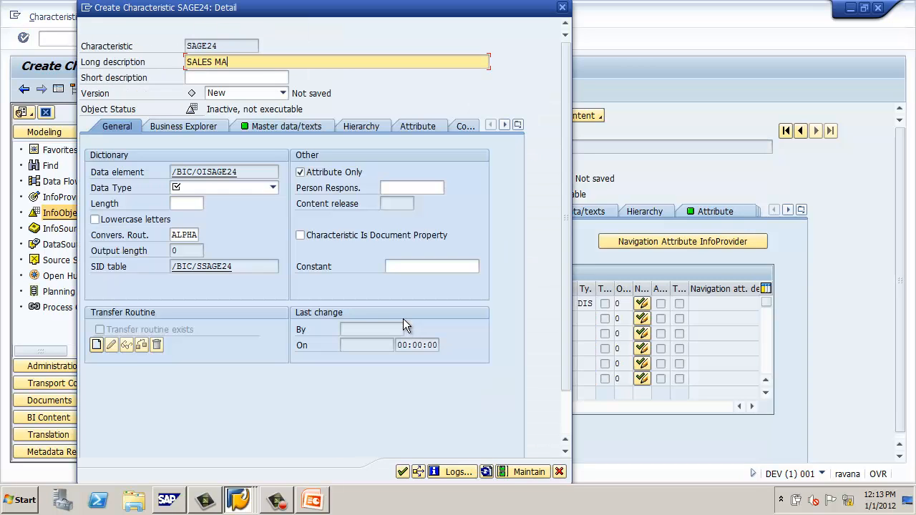
pyautogui.write('NA GE24')
pyautogui.press('BackSpace')
pyautogui.press('BackSpace')
pyautogui.press('BackSpace')
pyautogui.press('BackSpace')
pyautogui.write('A')
pyautogui.press('BackSpace')
pyautogui.press('BackSpace')
pyautogui.press('BackSpace')
pyautogui.write('AGE')
# - Set SAGE24 to data type NUMC - Character string with only digits, length 2, and accept it
pyautogui.click(255, 188)
pyautogui.click(250, 208)
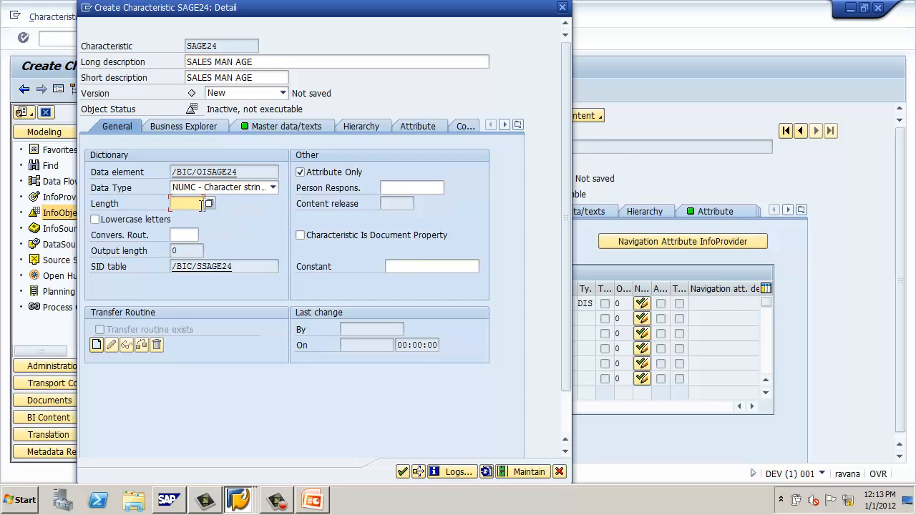
pyautogui.write('2')
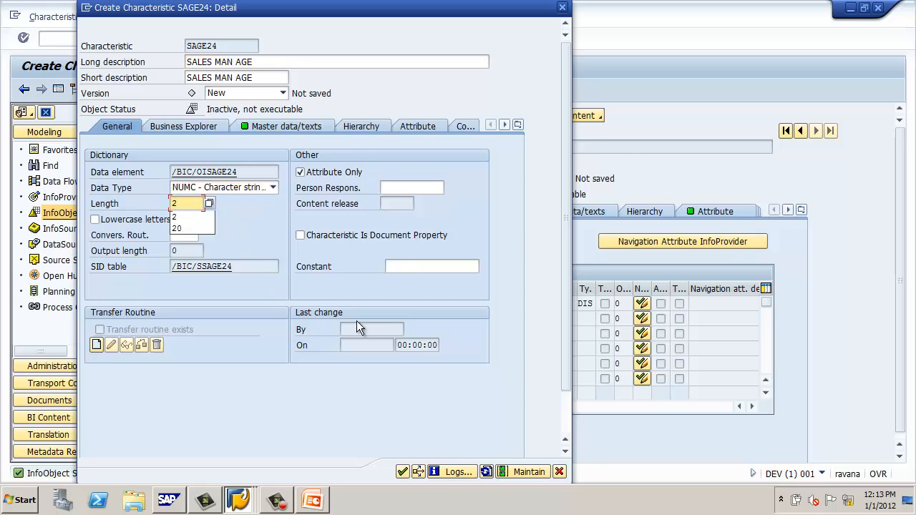
pyautogui.press('Return')
# - Add attribute SADDR24 to SID24 as a characteristic with the long description SALES MAN ADDRESS
pyautogui.click(424, 340)
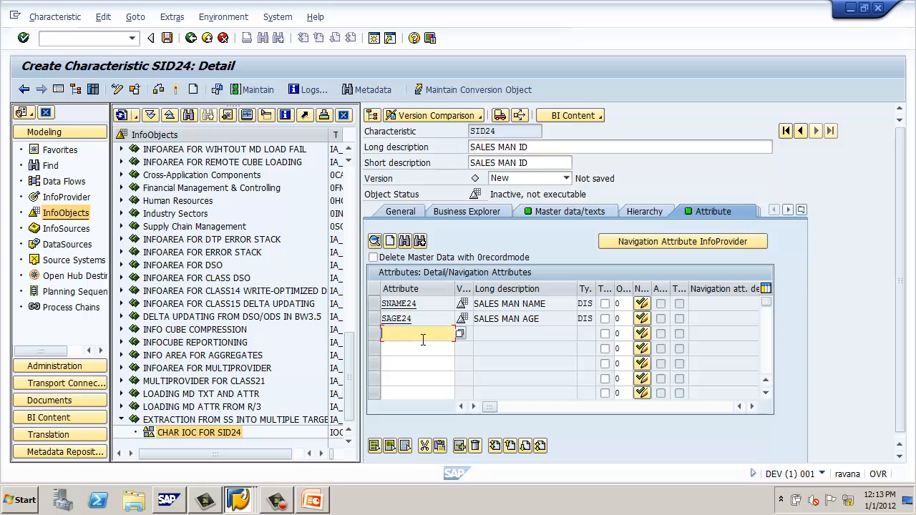
pyautogui.write('SADD')
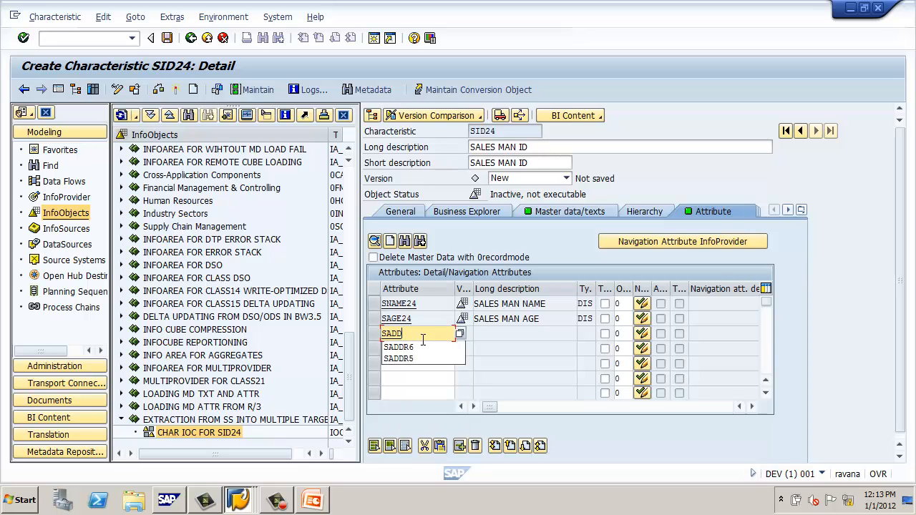
pyautogui.write('R24')
pyautogui.press('Return')
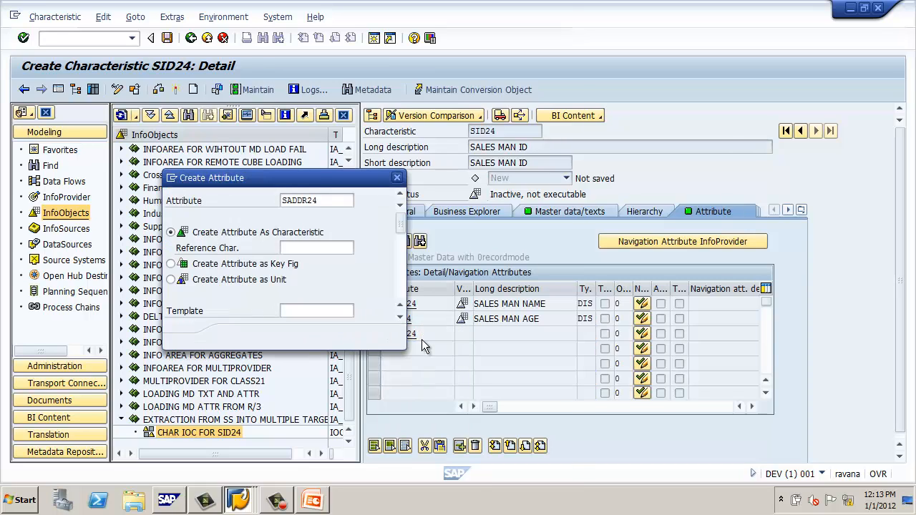
pyautogui.press('Return')
pyautogui.write('SALES MANA A')
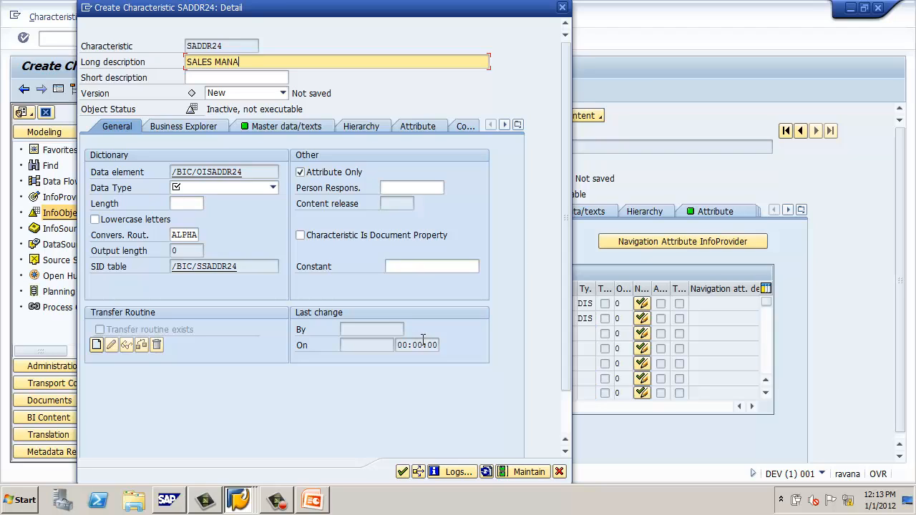
pyautogui.press('BackSpace')
pyautogui.write('ADDRESS')
# - Set SADDR24 to data type CHAR - Character String, length 10, and accept it
pyautogui.click(230, 188)
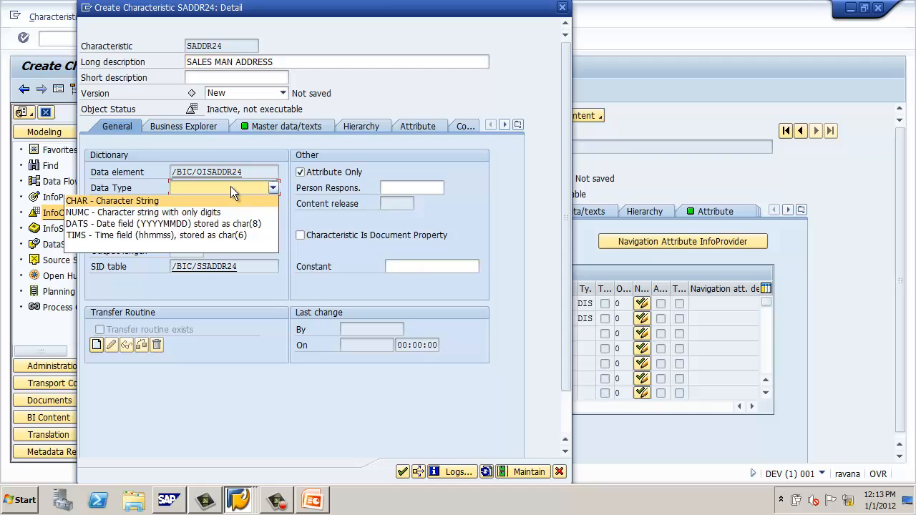
pyautogui.click(195, 200)
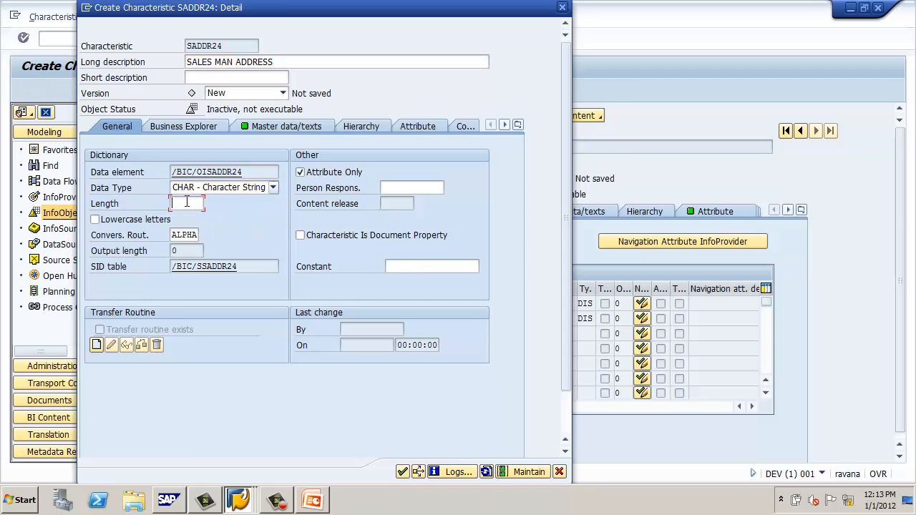
pyautogui.write('10')
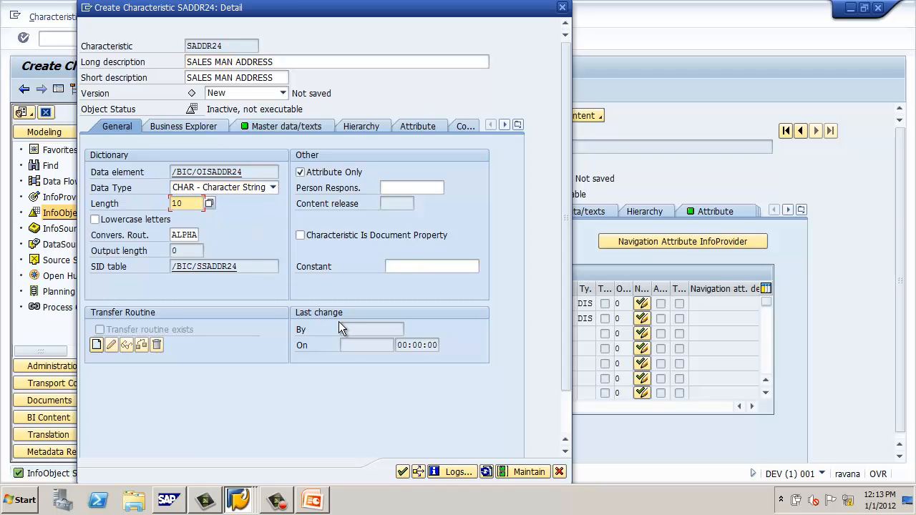
pyautogui.click(403, 473)
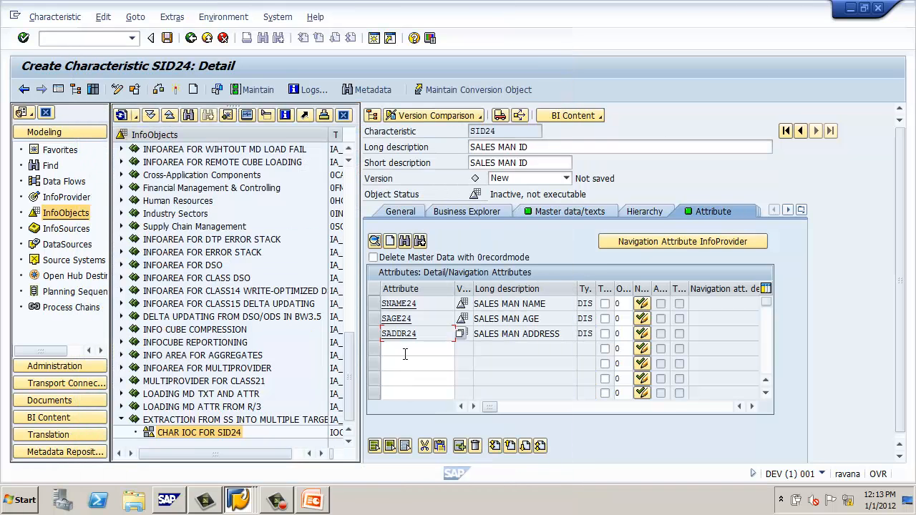
# - Add attribute SPHONE24 to SID24 as a characteristic with the long description SALES MAN PHONE
pyautogui.click(403, 349)
pyautogui.write('SPHONE')
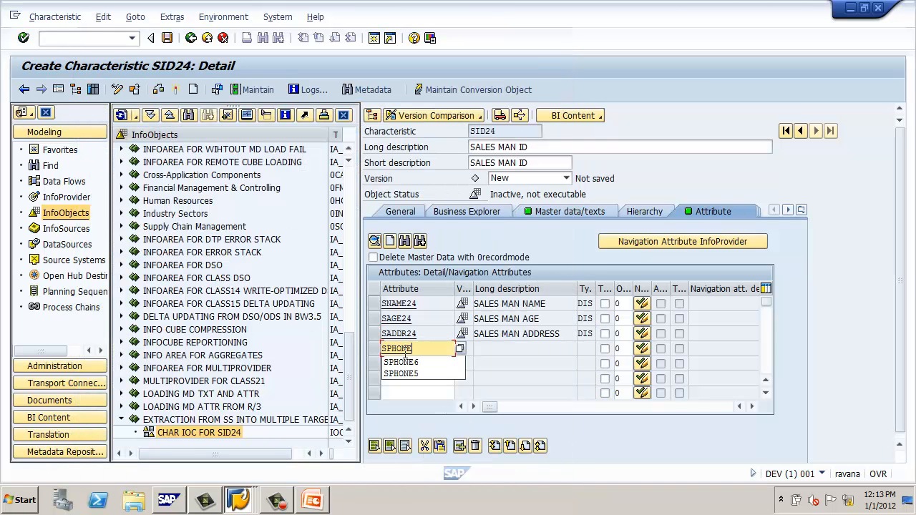
pyautogui.write('24')
pyautogui.press('Return')
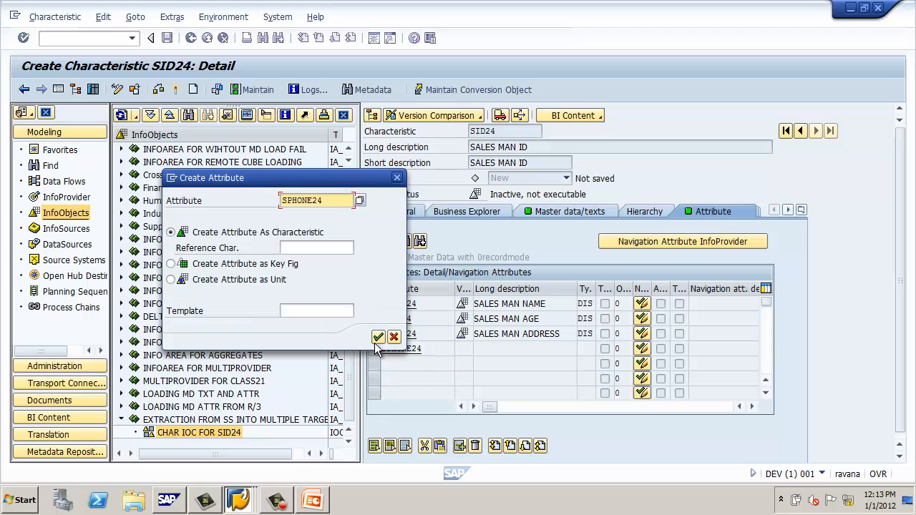
pyautogui.click(377, 337)
pyautogui.write('SALE')
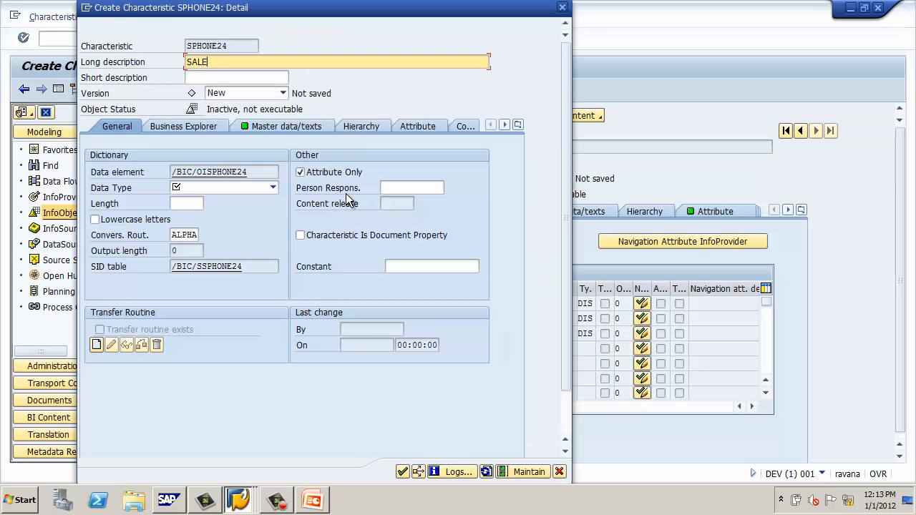
pyautogui.write('S MAN PHONE')
# - Set SPHONE24 to data type NUMC - Character string with only digits, length 10, and accept it
pyautogui.click(249, 188)
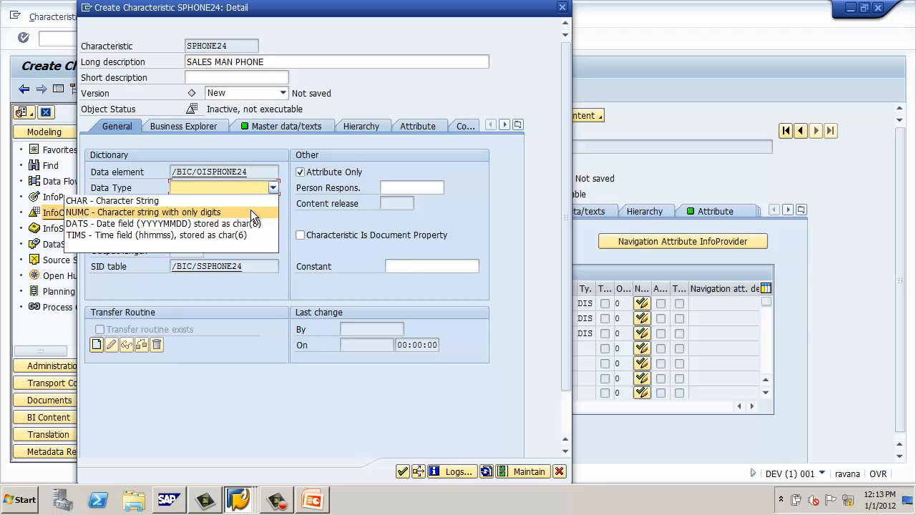
pyautogui.click(250, 210)
pyautogui.write('1')
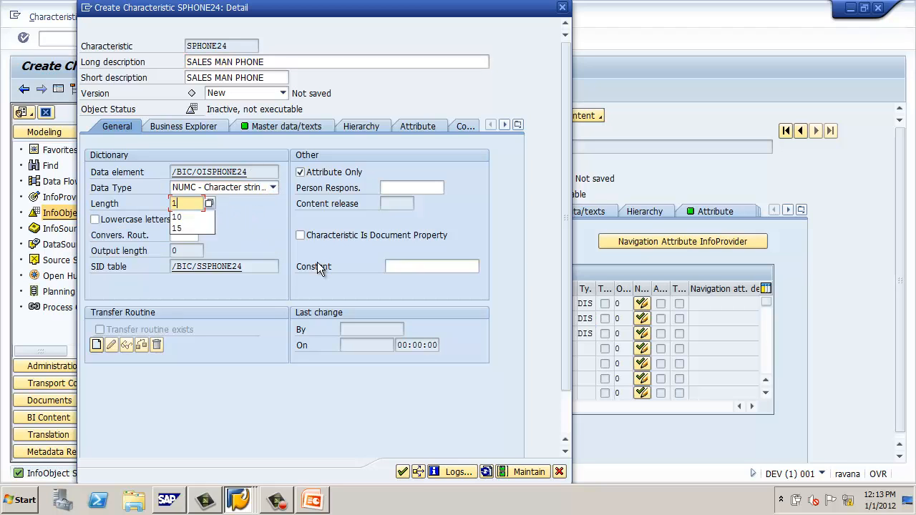
pyautogui.write('0')
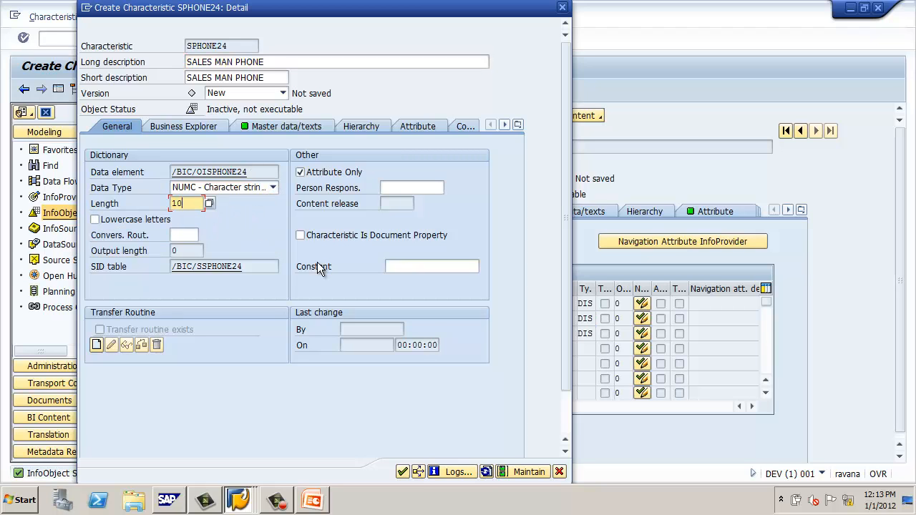
pyautogui.click(401, 472)
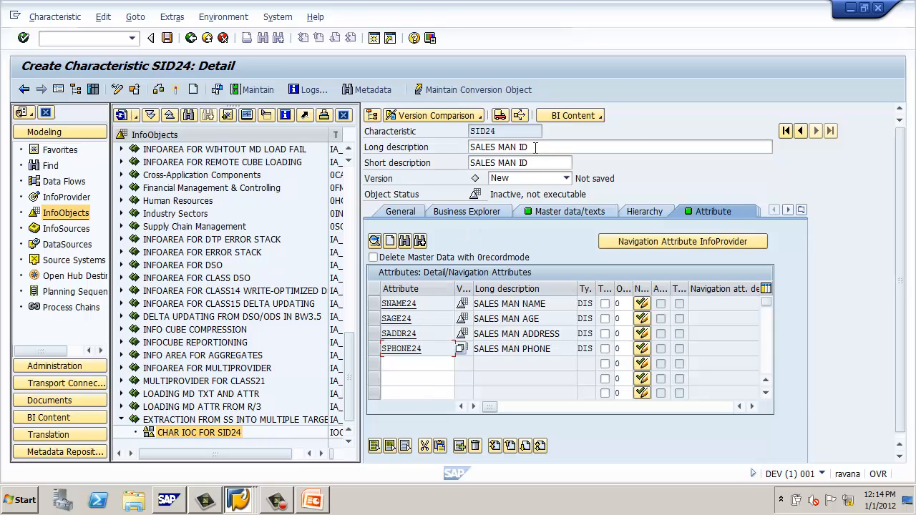
# - Activate characteristic SID24 together with its dependent InfoObjects and return to the modeling workbench
pyautogui.click(175, 90)
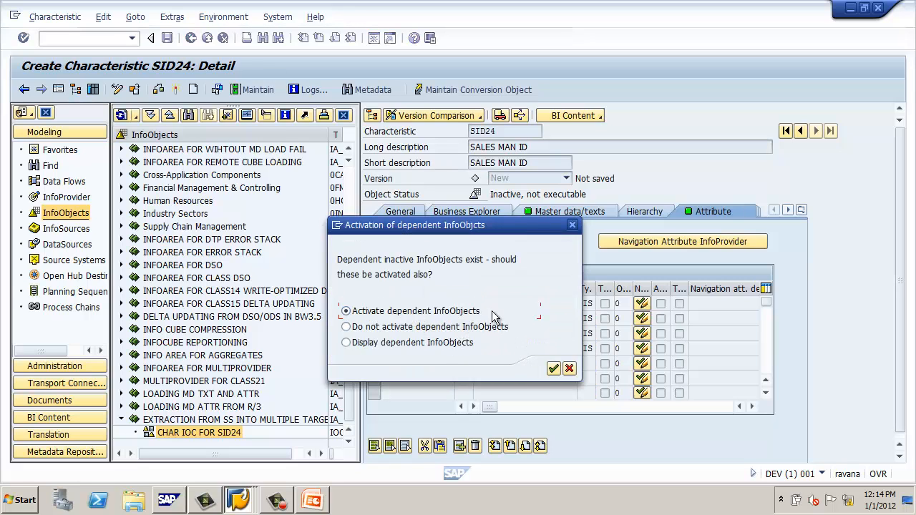
pyautogui.click(554, 368)
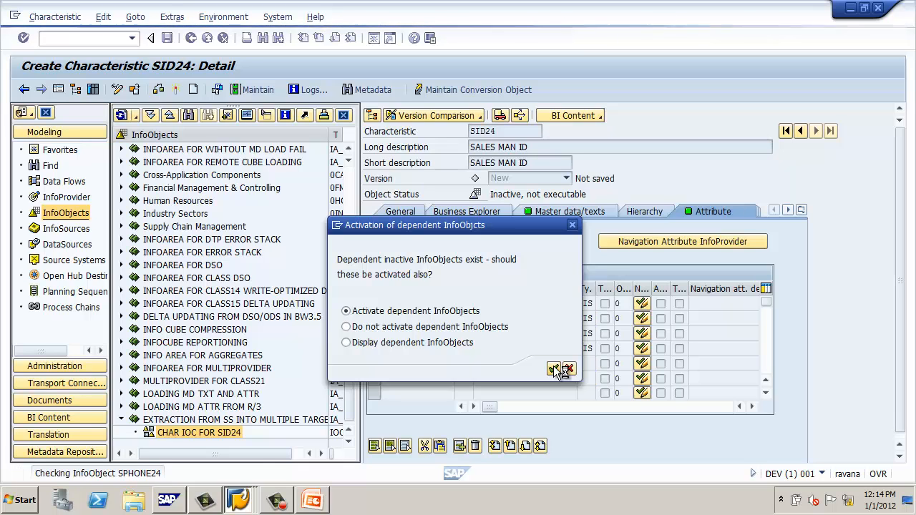
pyautogui.click(558, 368)
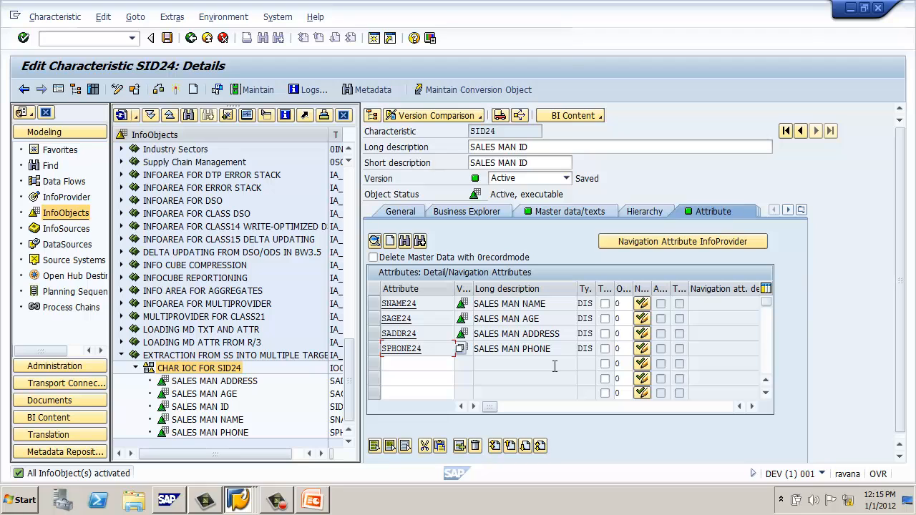
pyautogui.click(194, 40)
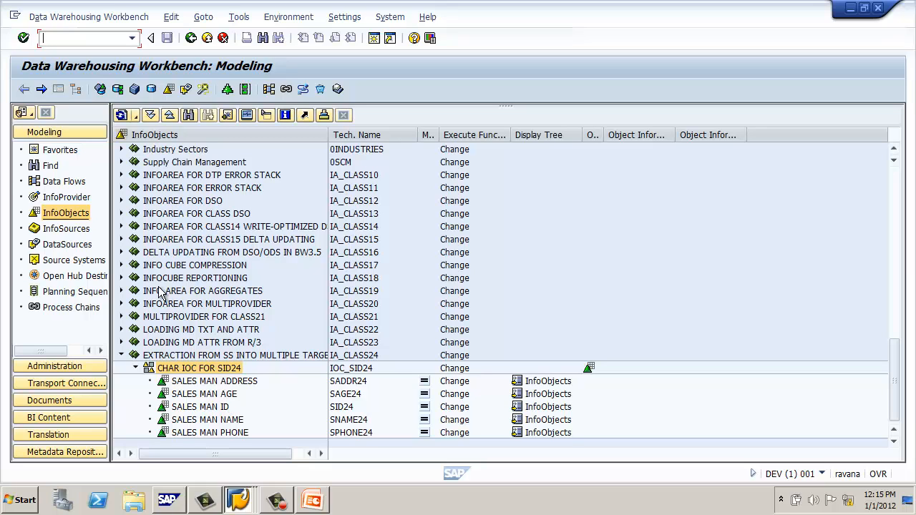
# - Start a new application component named AC_SID24 in the DataSources tree of source system PC_SRI
pyautogui.click(68, 245)
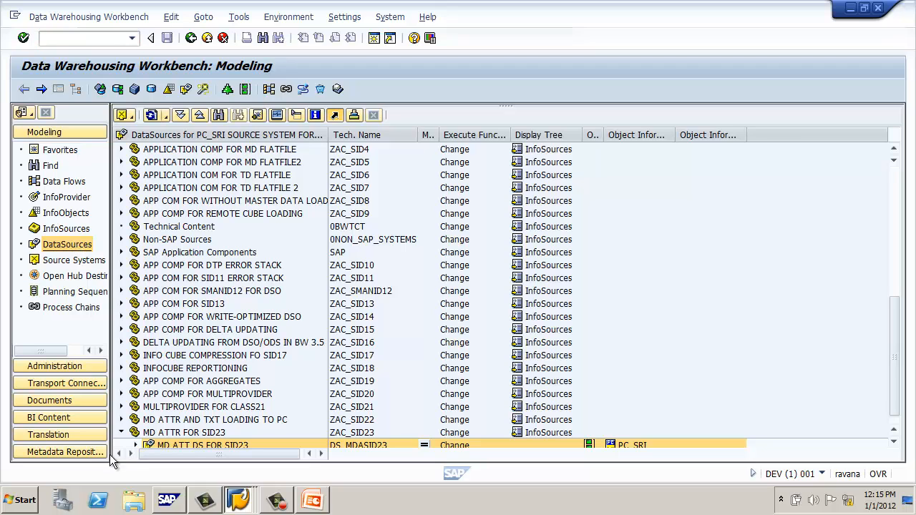
pyautogui.click(121, 433)
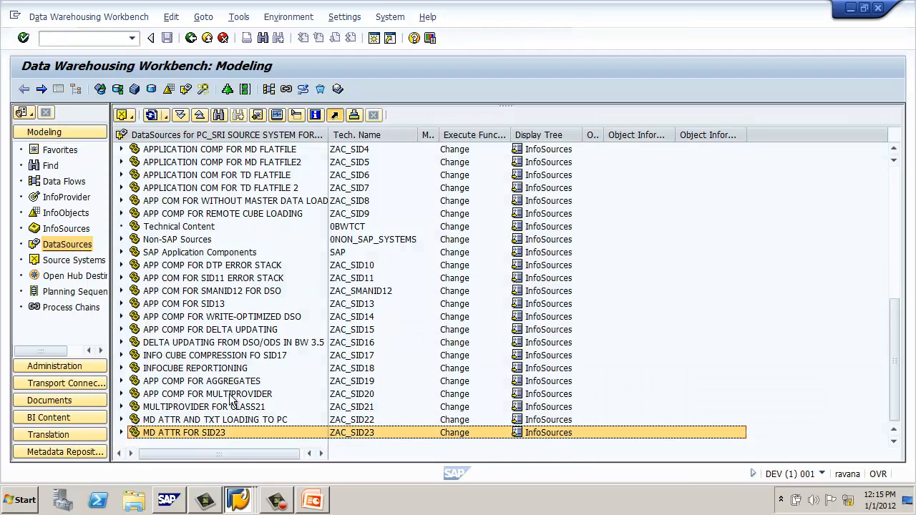
pyautogui.rightClick(272, 134)
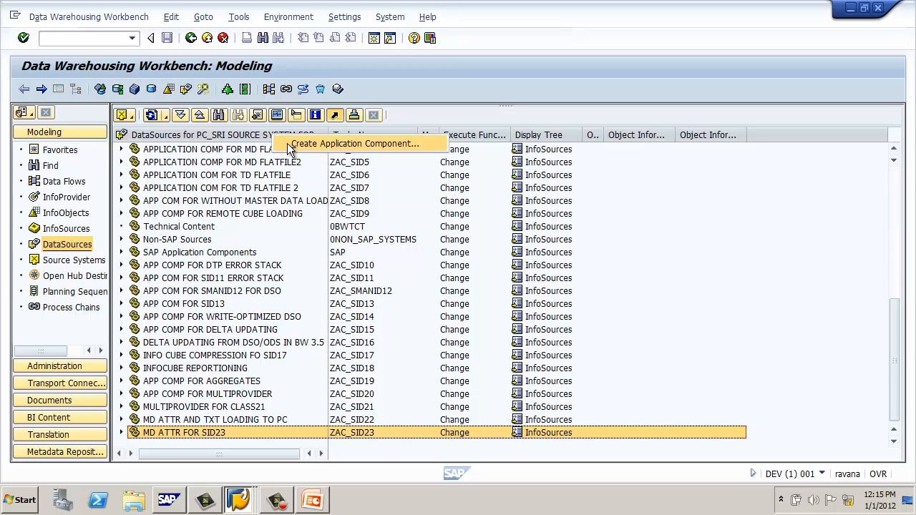
pyautogui.click(287, 143)
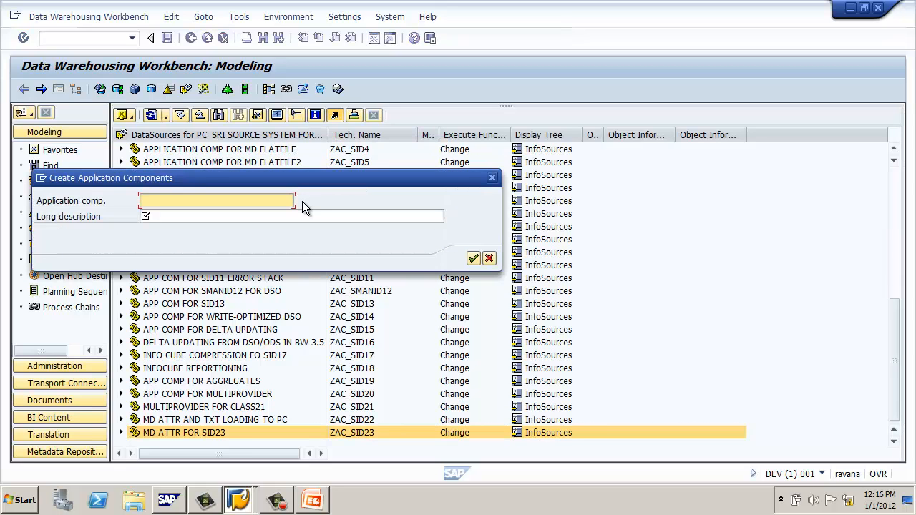
pyautogui.write('AB')
pyautogui.press('BackSpace')
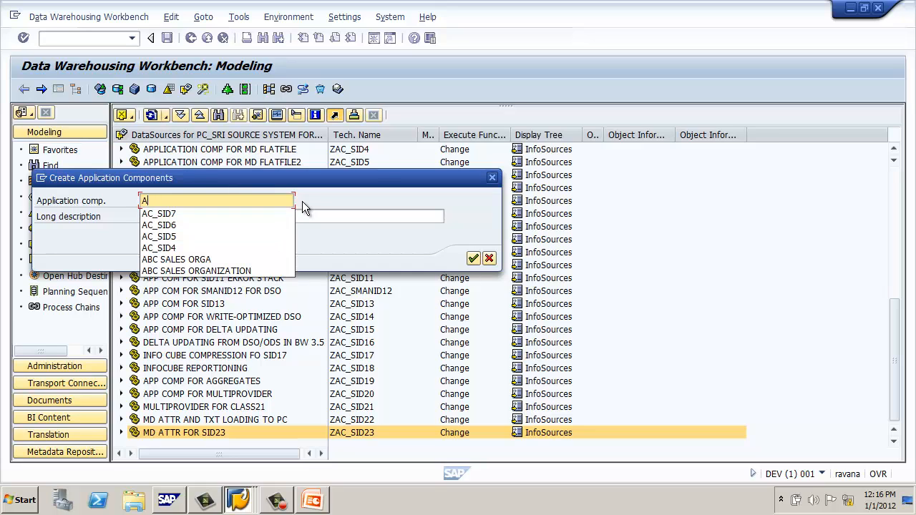
pyautogui.write('C_SID')
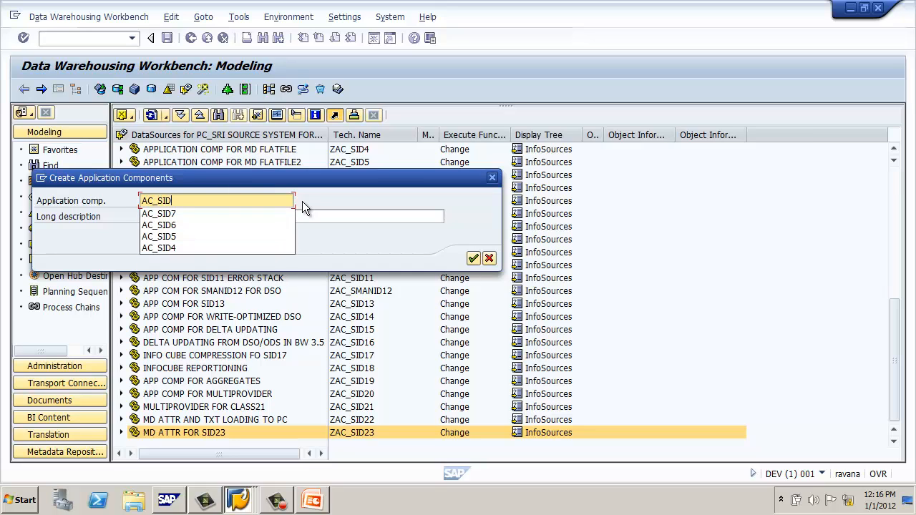
pyautogui.write('24')
pyautogui.press('Tab')
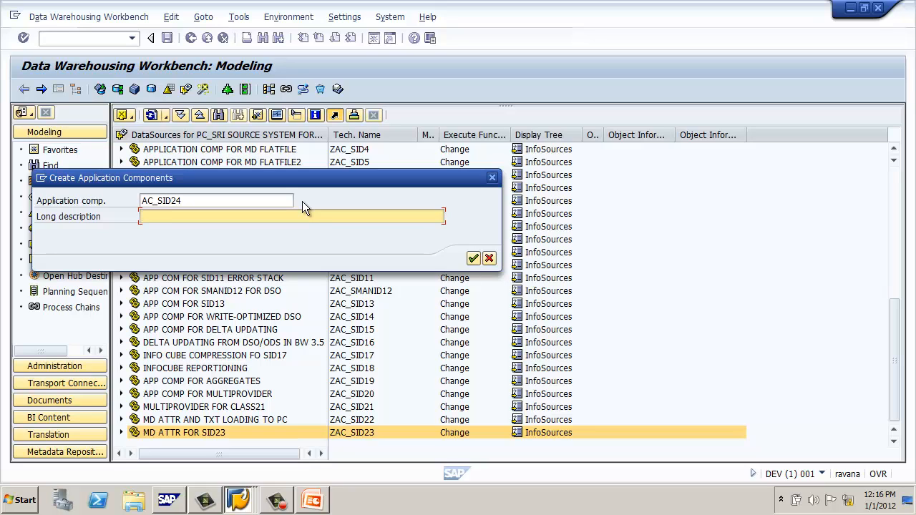
# - Give the application component the long description EXTRACTING DATA FROM SINGLE SS TO MULTIPLE TARGETS and create it
pyautogui.write('EXTRACTING DATA FROM SINGLE S')
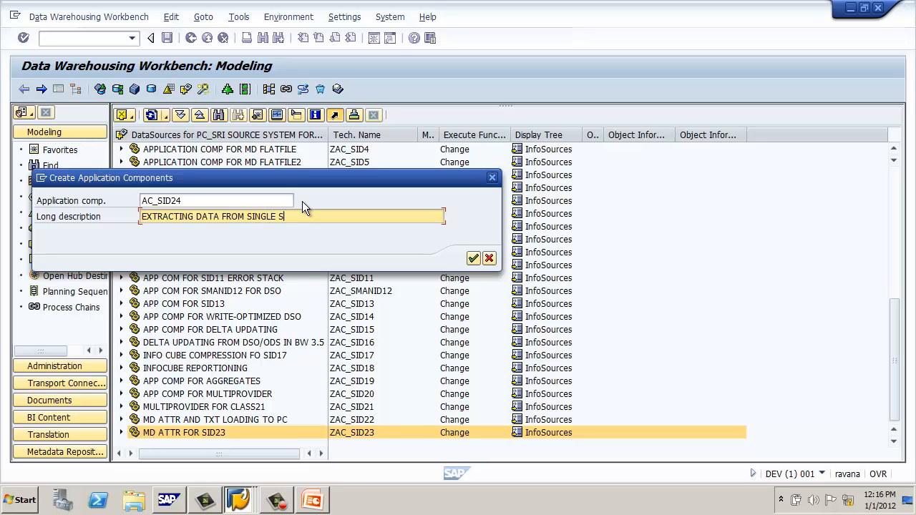
pyautogui.write('S TO MULTI')
pyautogui.press('BackSpace')
pyautogui.press('BackSpace')
pyautogui.write('IPLE TARGETS')
pyautogui.press('Return')
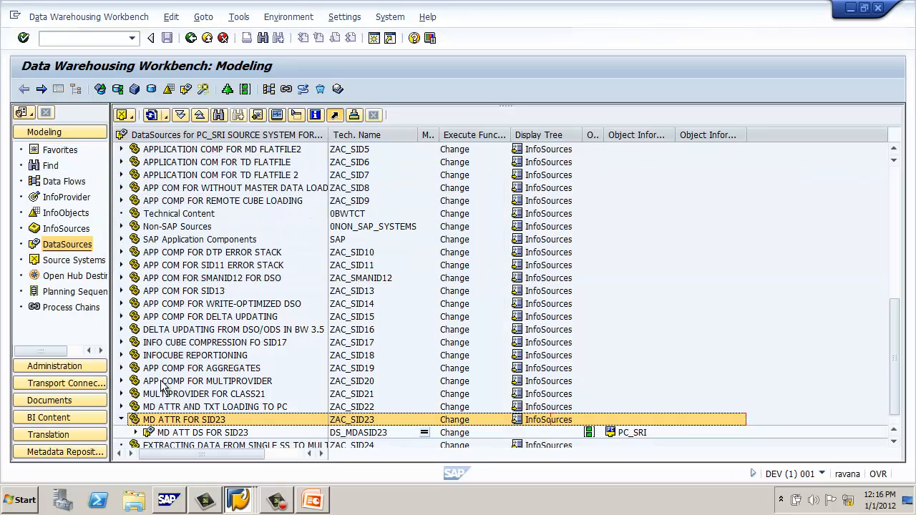
# - Start a new DataSource named DS_MDSID24 under the application component EXTRACTING DATA FROM SINGLE SS TO MULTIPLE TARGETS
pyautogui.click(121, 419)
pyautogui.click(193, 433)
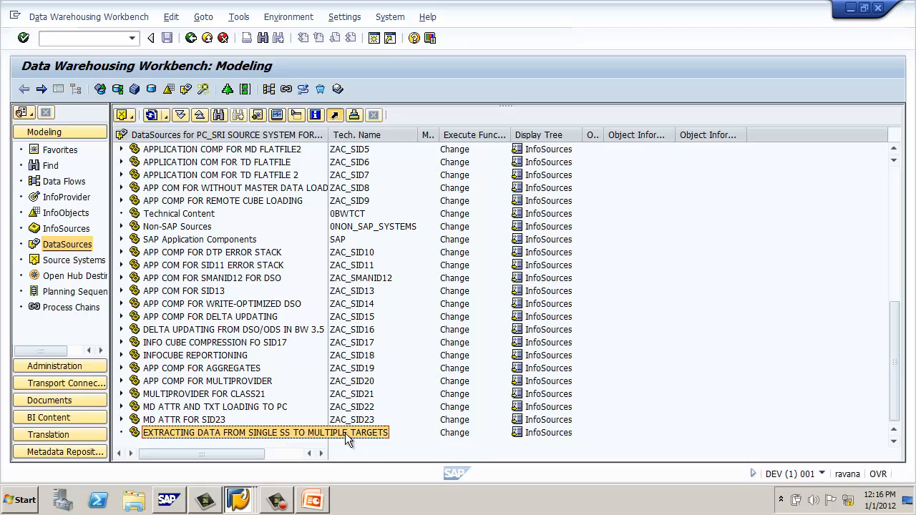
pyautogui.rightClick(209, 432)
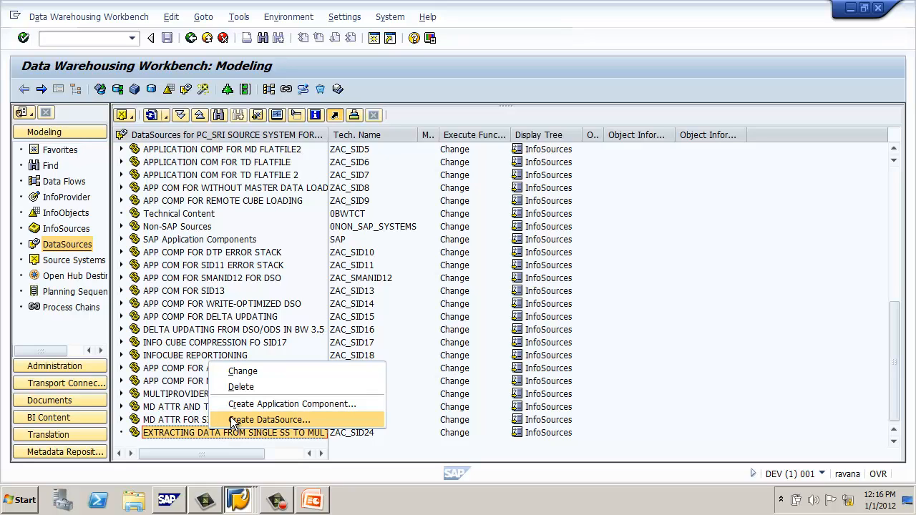
pyautogui.click(303, 420)
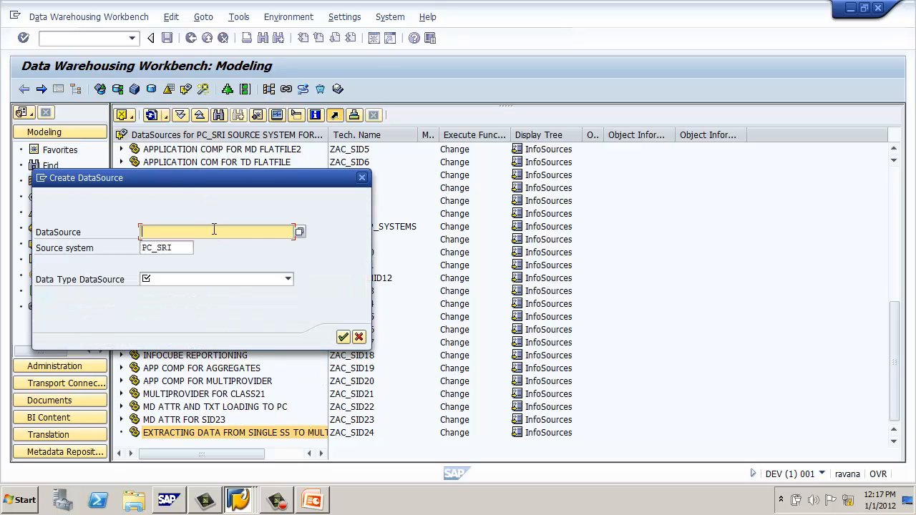
pyautogui.write('DS_MD')
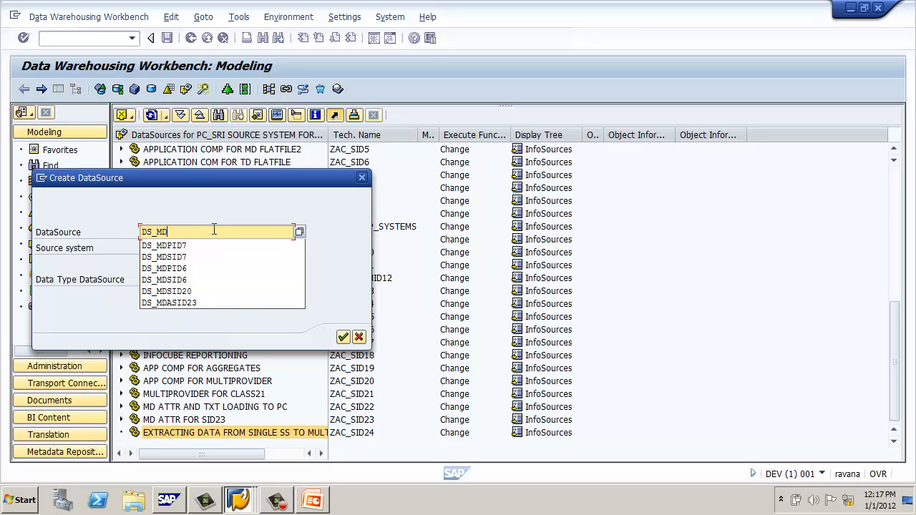
pyautogui.write('SID')
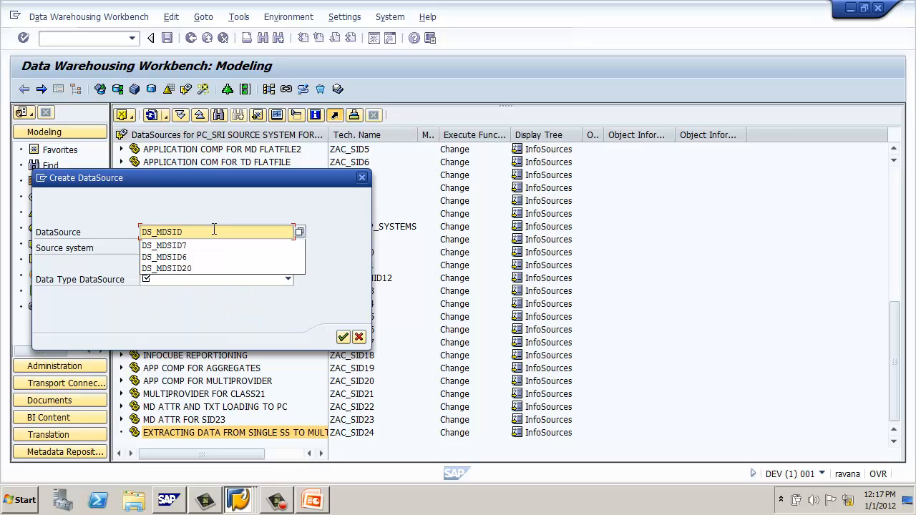
pyautogui.write('24')
pyautogui.press('BackSpace')
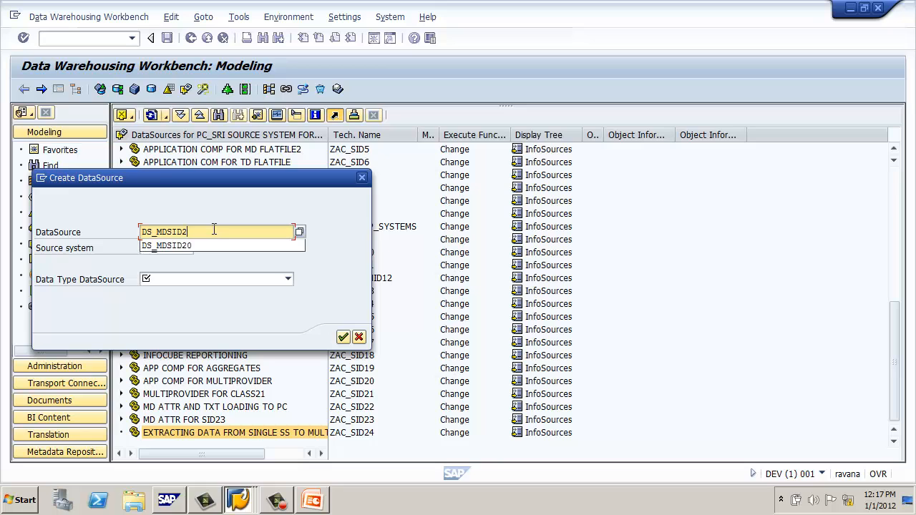
pyautogui.write('4')
pyautogui.press('Tab')
pyautogui.press('Tab')
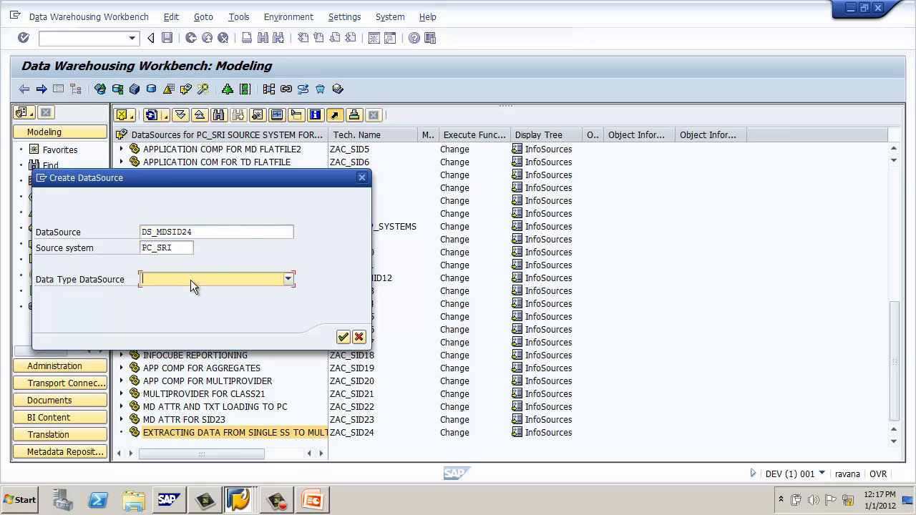
# - Set the DataSource's data type to Master Data Attributes and confirm its creation
pyautogui.click(190, 280)
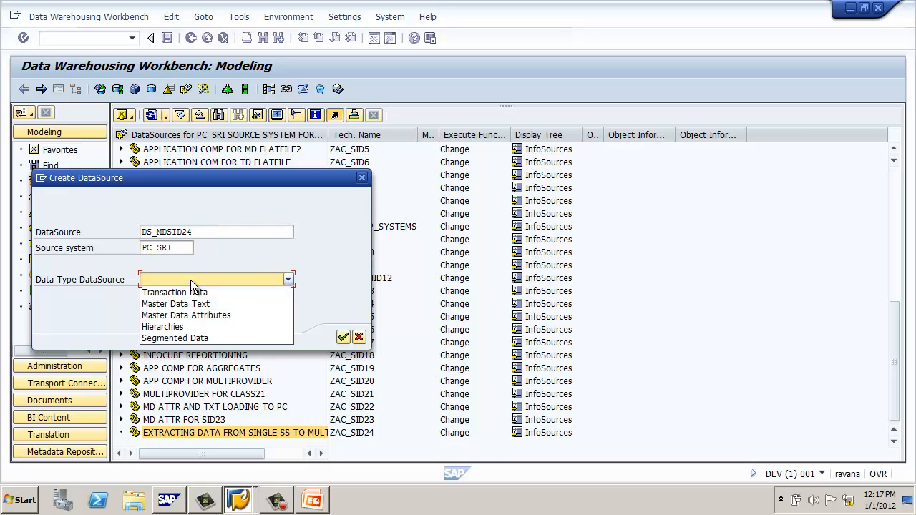
pyautogui.click(220, 315)
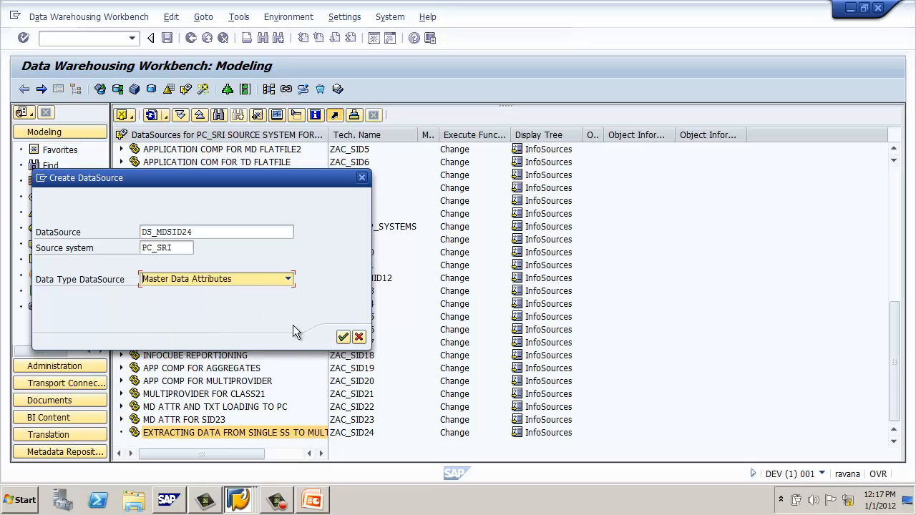
pyautogui.click(344, 337)
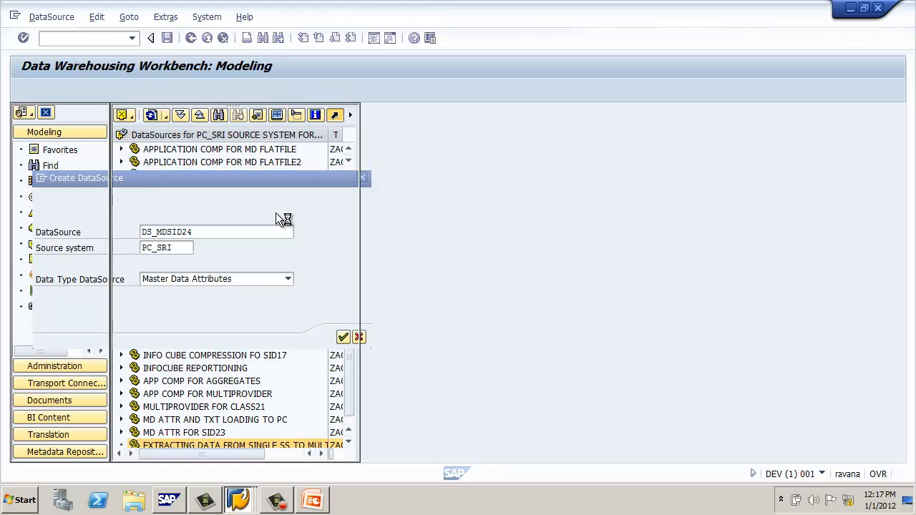
# - Enter DS FOR MD SID24 as the short, medium and long description of the DataSource
pyautogui.click(535, 226)
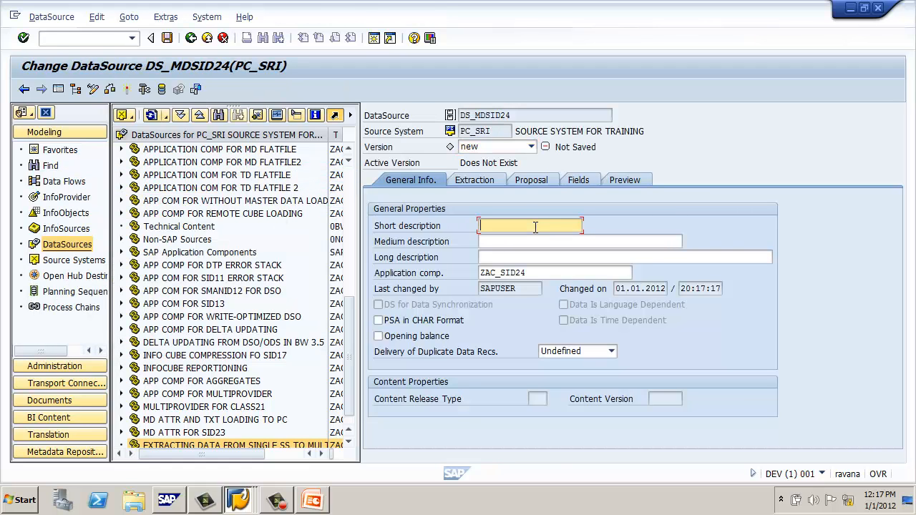
pyautogui.write('DS F')
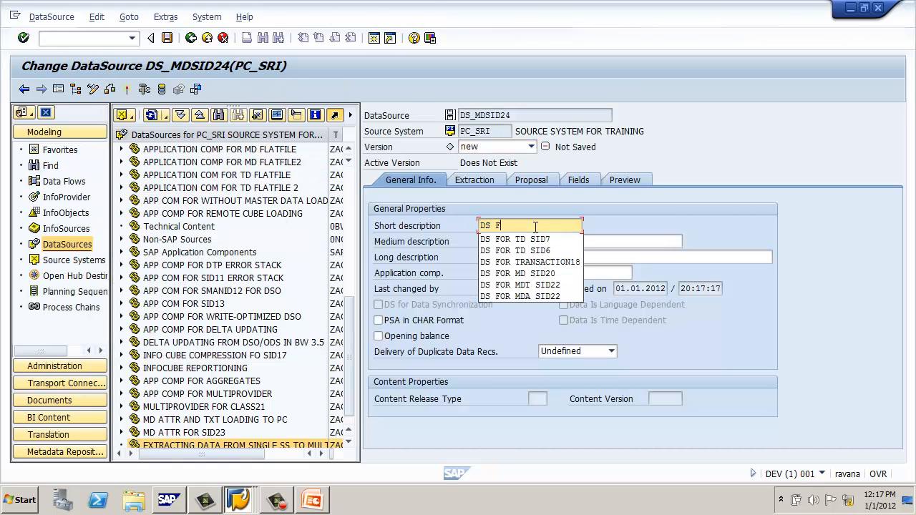
pyautogui.write('OR MD SID24')
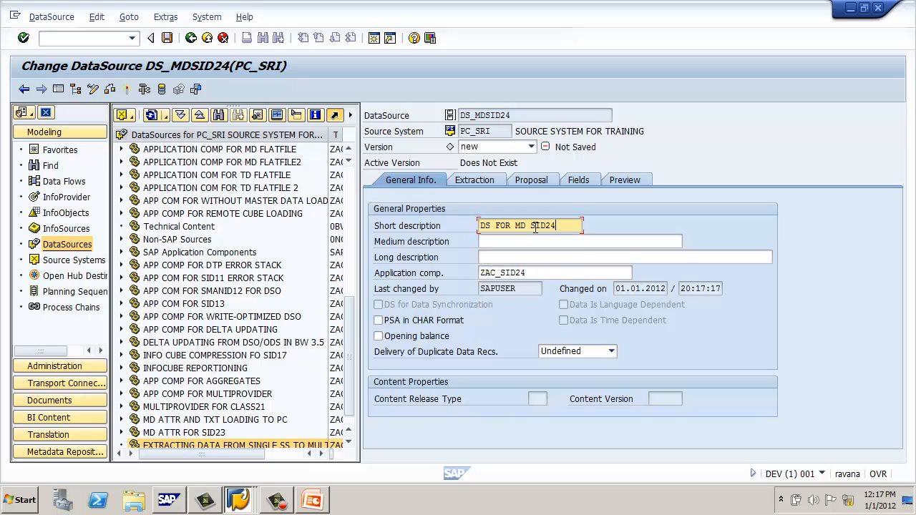
pyautogui.hotkey('ctrl', 'a')
pyautogui.hotkey('ctrl', 'c')
pyautogui.click(555, 241)
pyautogui.hotkey('ctrl', 'v')
pyautogui.click(560, 258)
pyautogui.hotkey('ctrl', 'v')
# - Choose the SMA_ATTR file from the desktop's FLAT FILES folder as the DataSource's extraction file
pyautogui.click(487, 181)
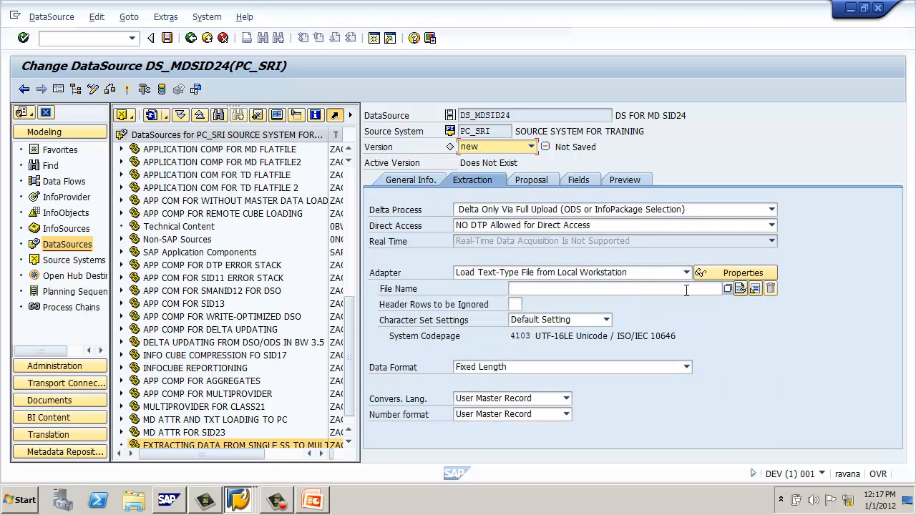
pyautogui.click(727, 290)
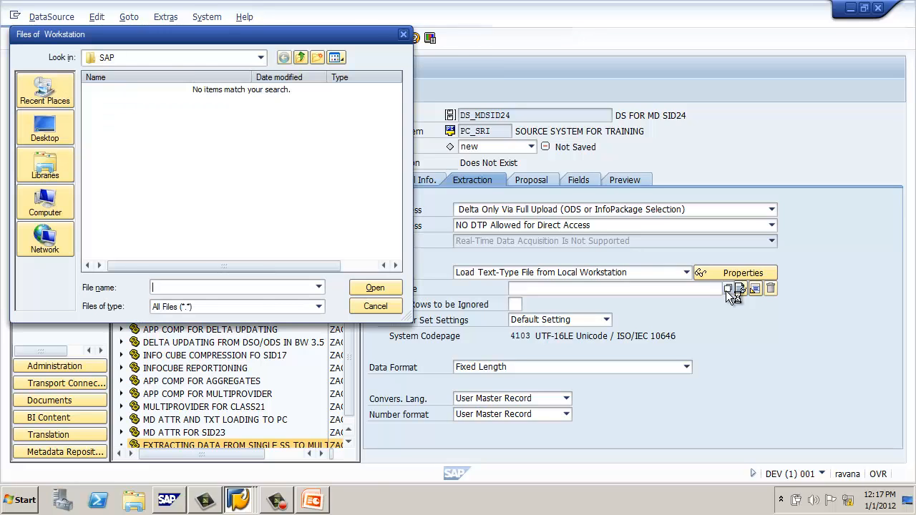
pyautogui.click(56, 131)
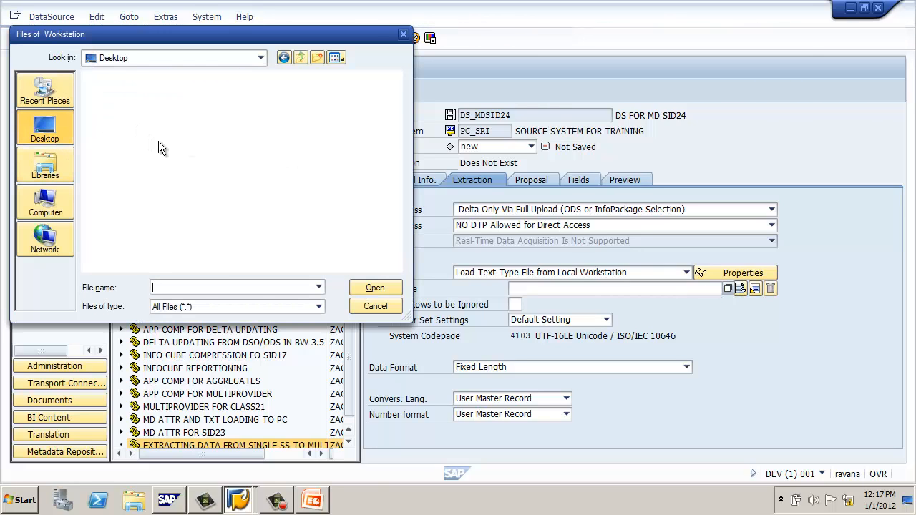
pyautogui.click(147, 199)
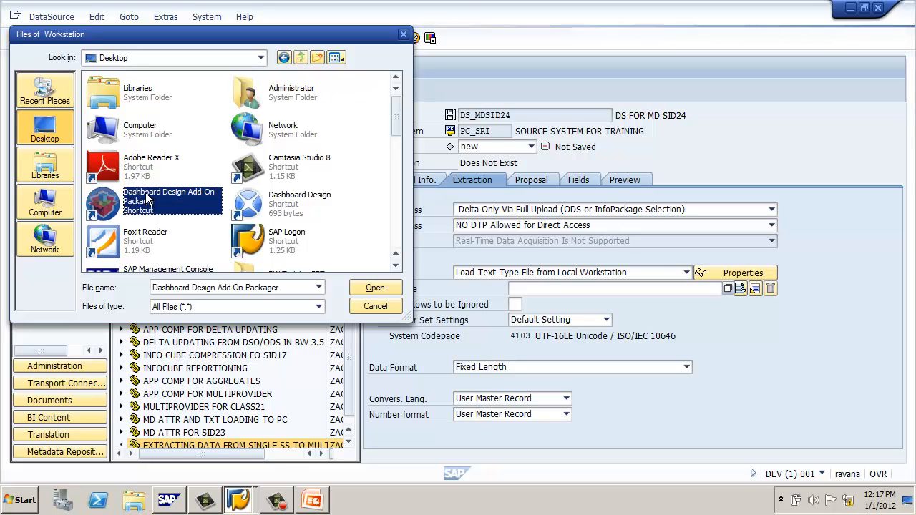
pyautogui.press('f')
pyautogui.press('f')
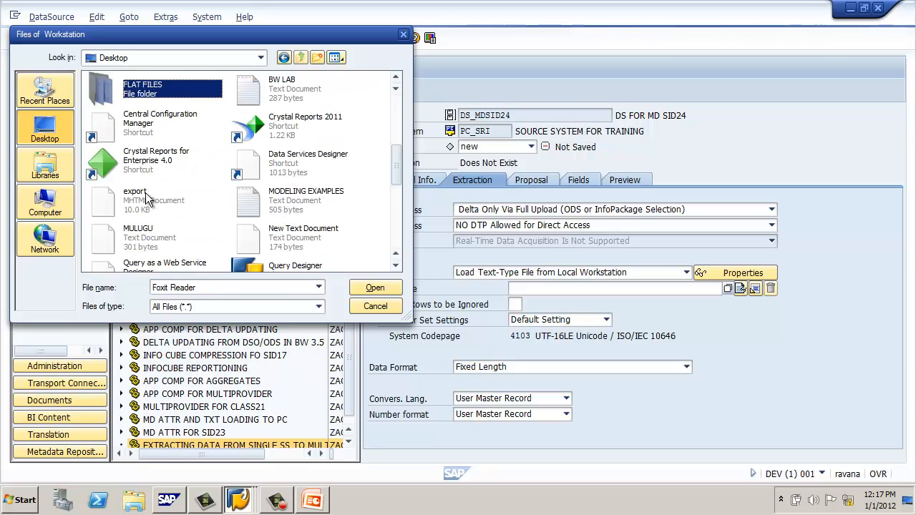
pyautogui.doubleClick(154, 93)
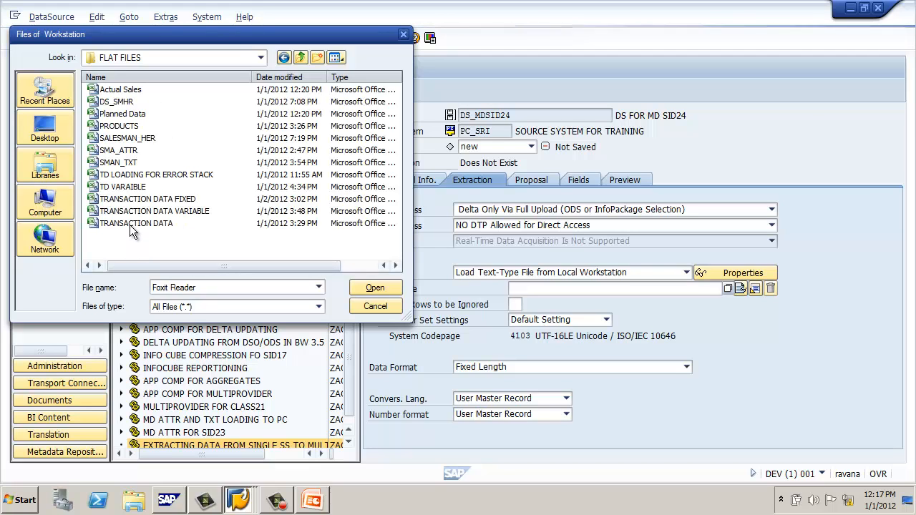
pyautogui.click(118, 150)
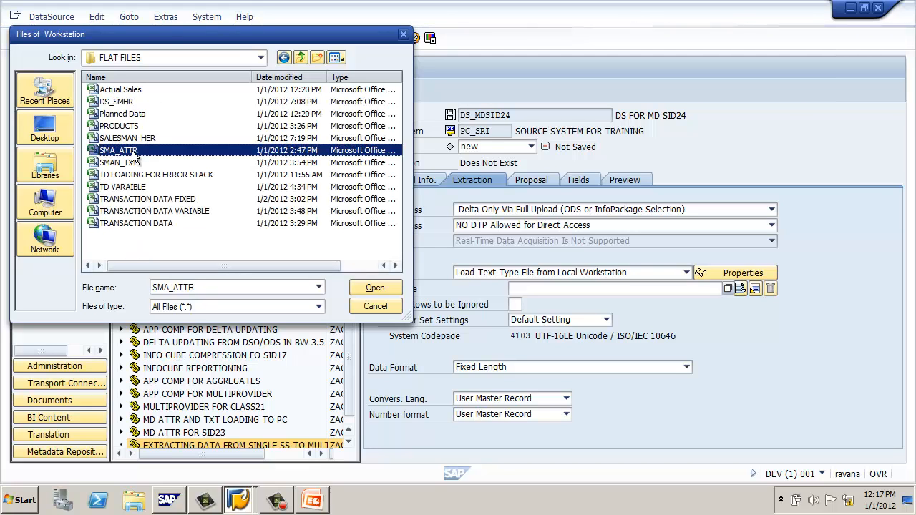
pyautogui.click(375, 288)
# - Configure the extraction to ignore 1 header row and read the Separated with Separator (for Example, CSV) format with a comma as data separator
pyautogui.click(515, 304)
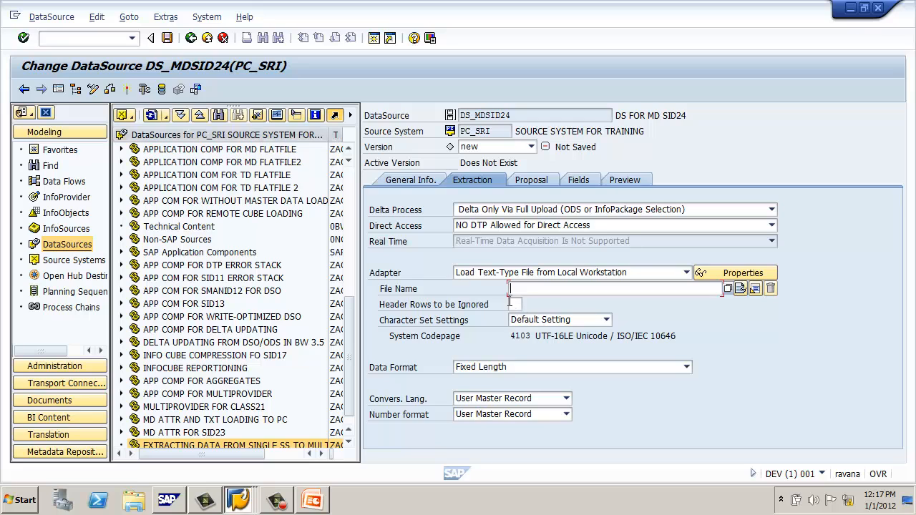
pyautogui.write('1')
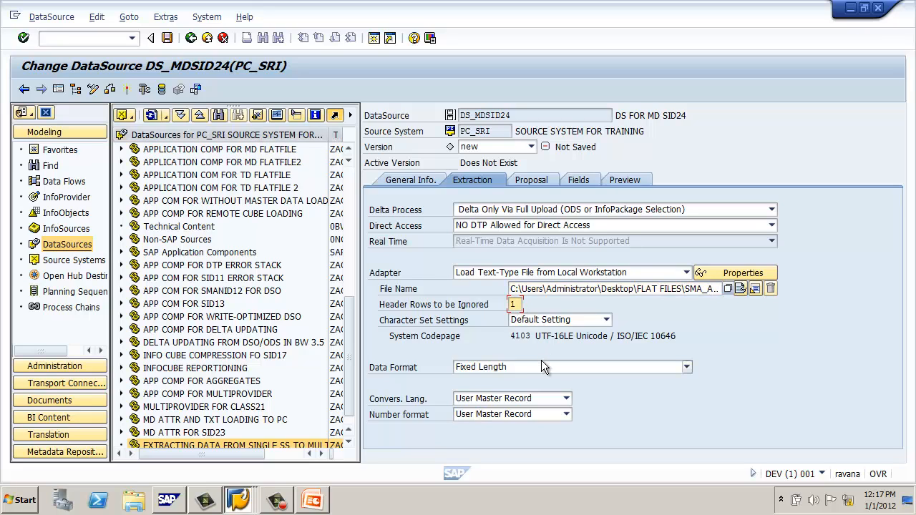
pyautogui.click(540, 368)
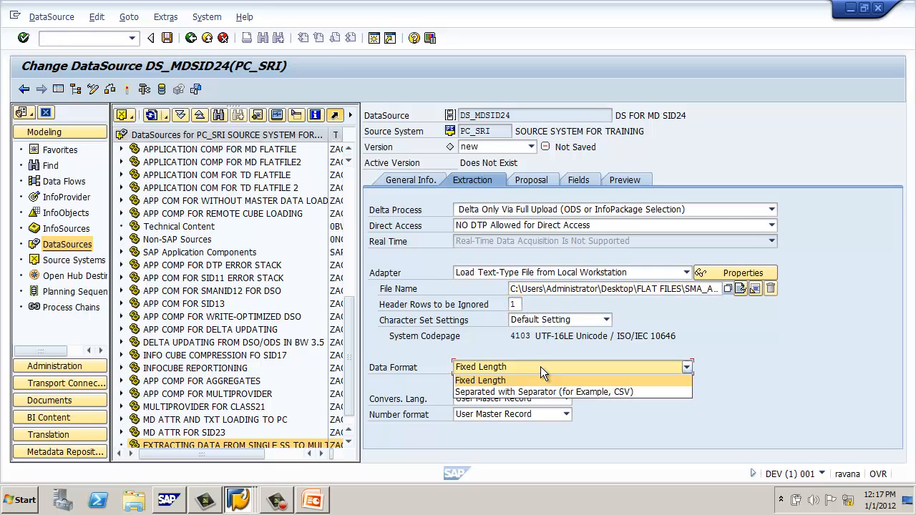
pyautogui.click(552, 390)
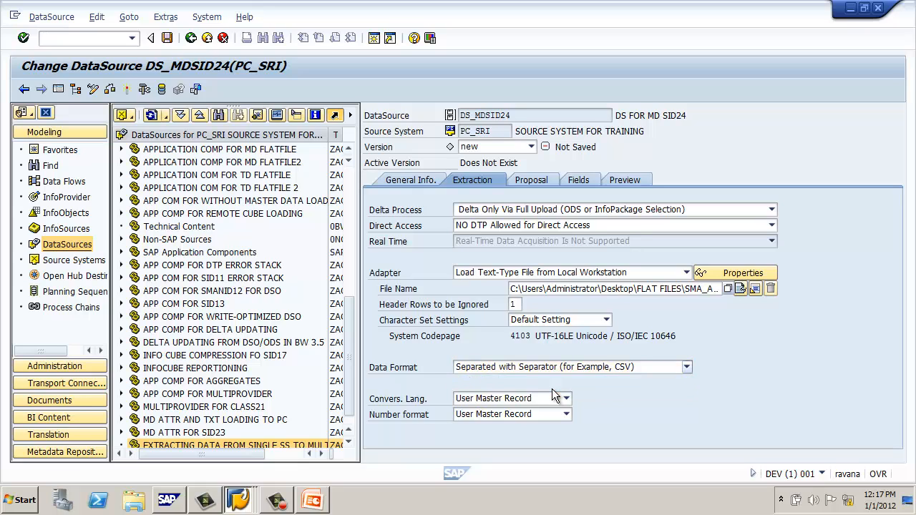
pyautogui.click(519, 383)
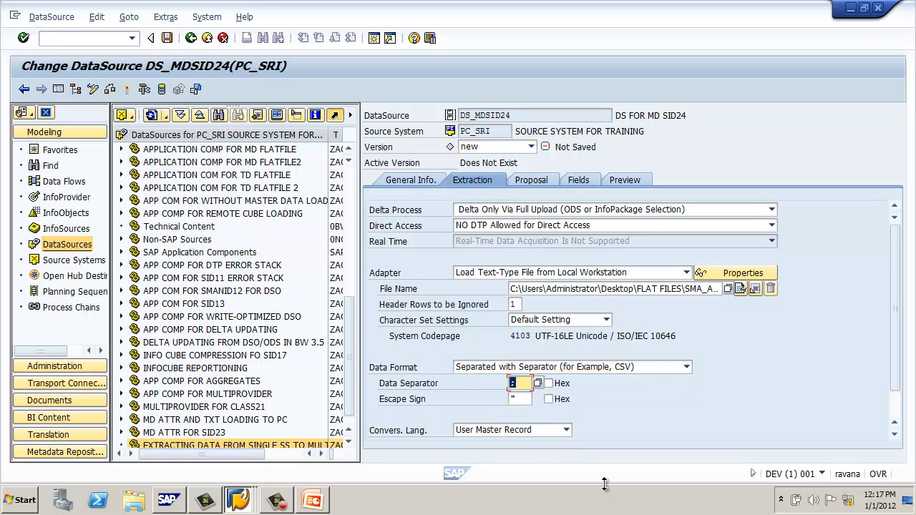
pyautogui.press('BackSpace')
pyautogui.write(',')
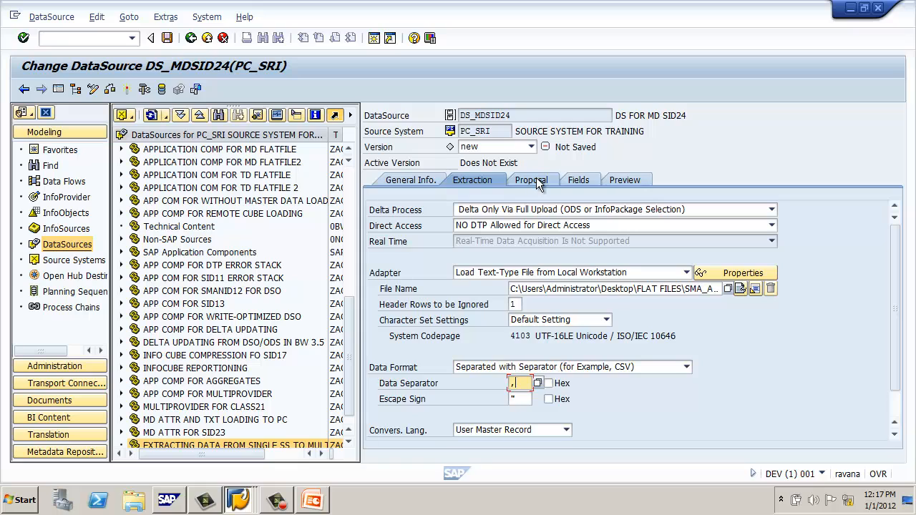
# - Load the file's example data to generate the field proposal and carry it over into the DataSource's field list
pyautogui.press('Return')
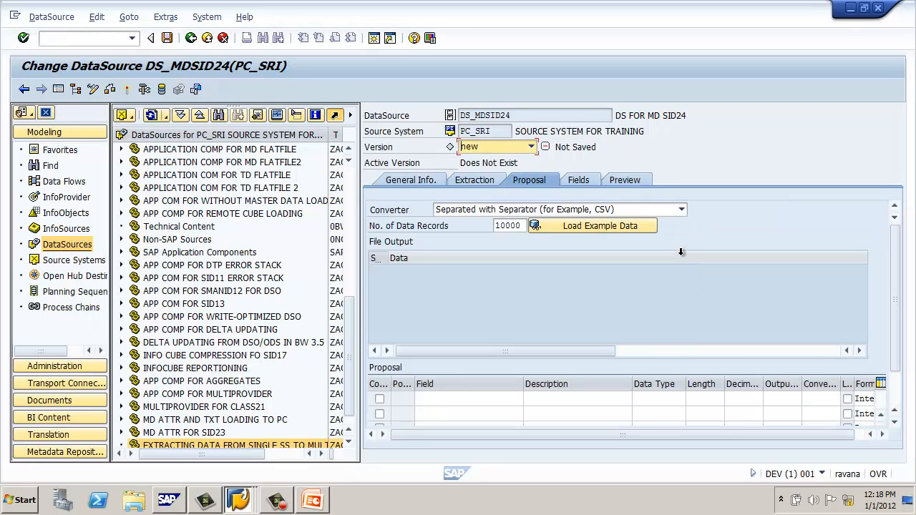
pyautogui.click(648, 225)
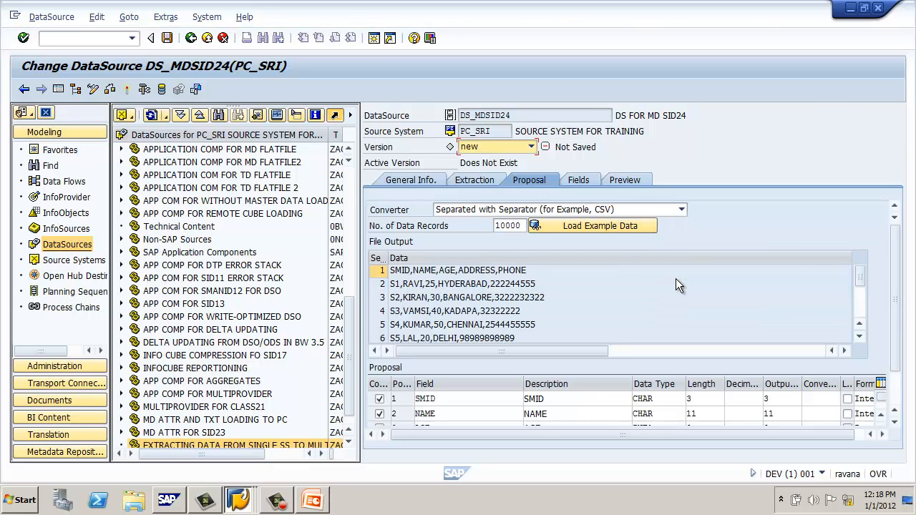
pyautogui.click(585, 181)
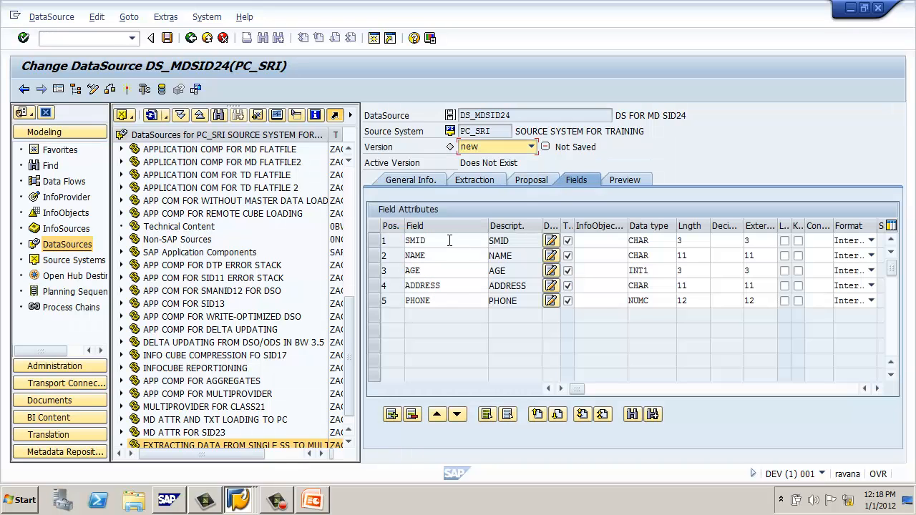
# - Assign InfoObject SID24 as template for the SMID field, copying its properties and suppressing the copy question for this session
pyautogui.click(601, 241)
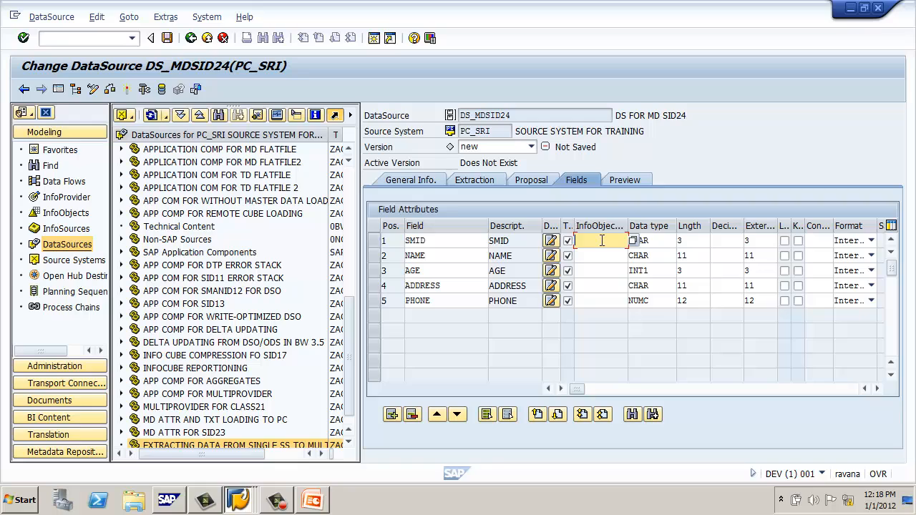
pyautogui.click(459, 242)
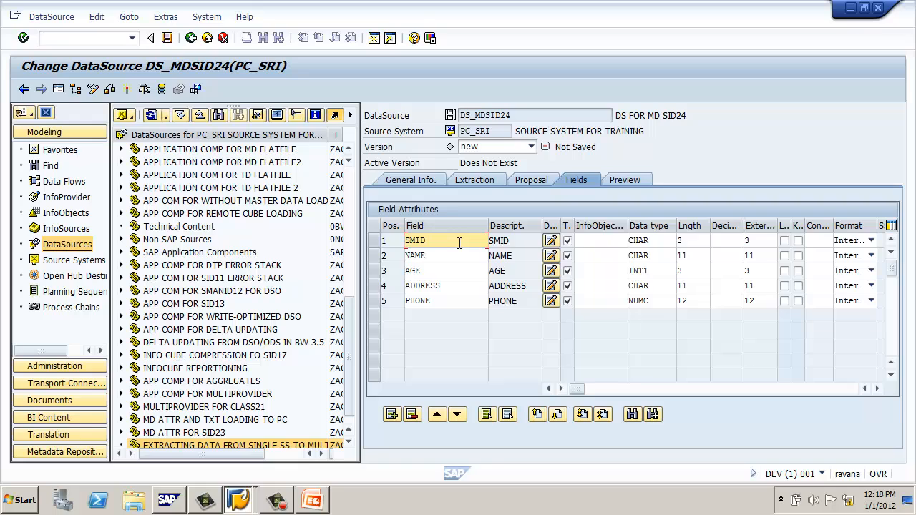
pyautogui.click(603, 241)
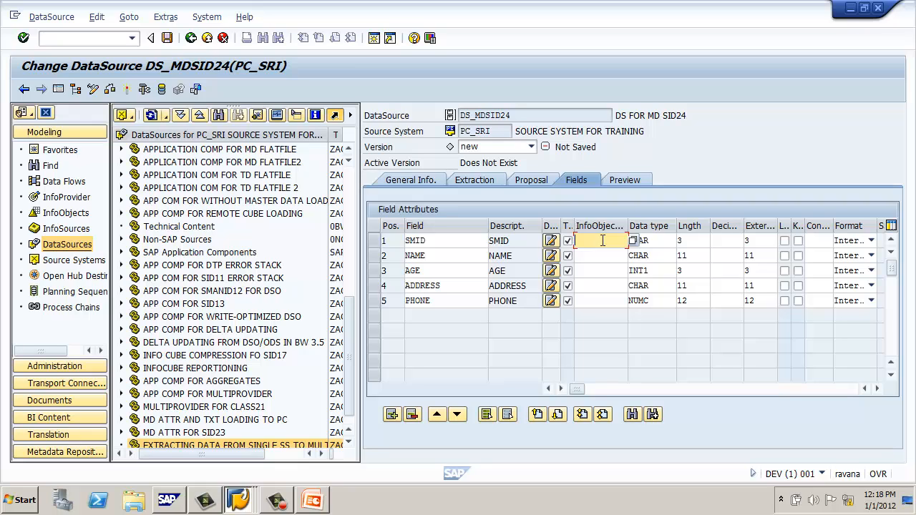
pyautogui.write('SID24')
pyautogui.press('Return')
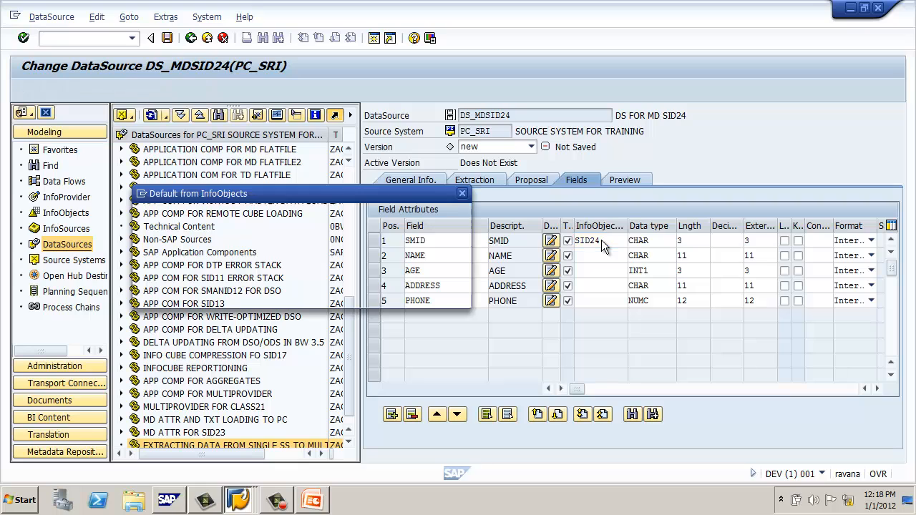
pyautogui.click(215, 264)
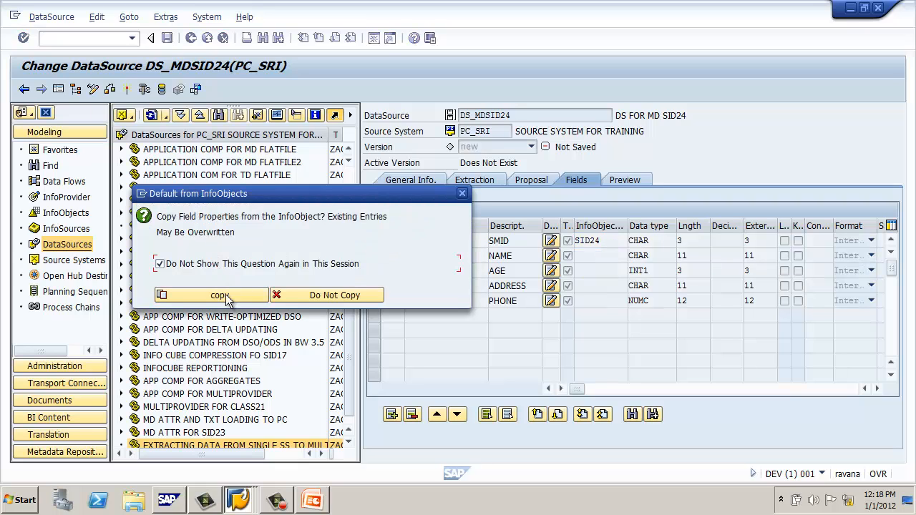
pyautogui.click(219, 295)
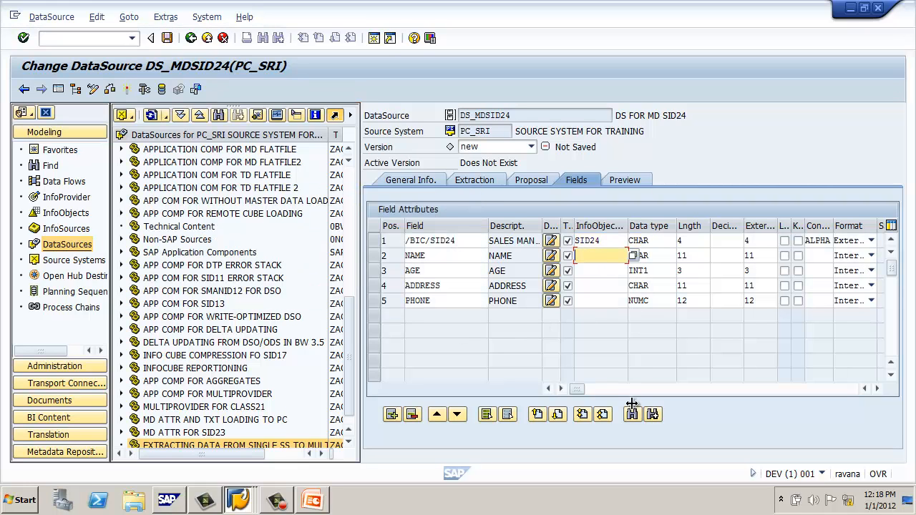
# - Assign InfoObject SNAME24 as template for the NAME field and SAGE24 for the AGE field
pyautogui.write('SNAME24')
pyautogui.press('Return')
pyautogui.press('Down')
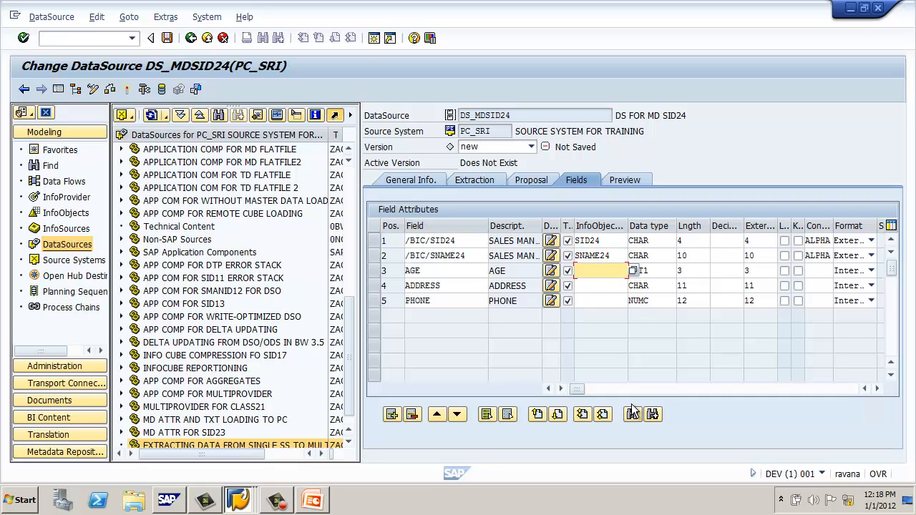
pyautogui.write('SAGE24')
pyautogui.press('Return')
# - Assign InfoObject SADDR24 as template for the ADDRESS field and SPHONE24 for the PHONE field
pyautogui.press('Down')
pyautogui.write('SADDR24')
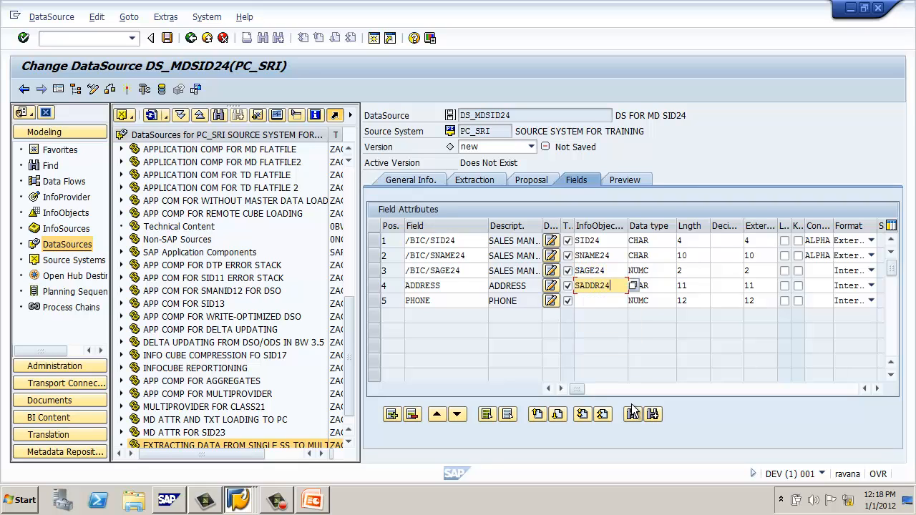
pyautogui.press('Return')
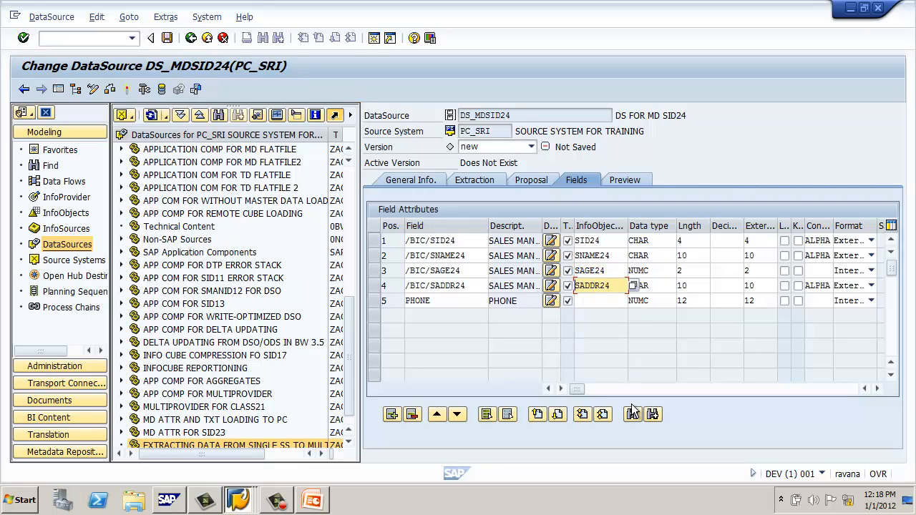
pyautogui.press('Down')
pyautogui.write('S')
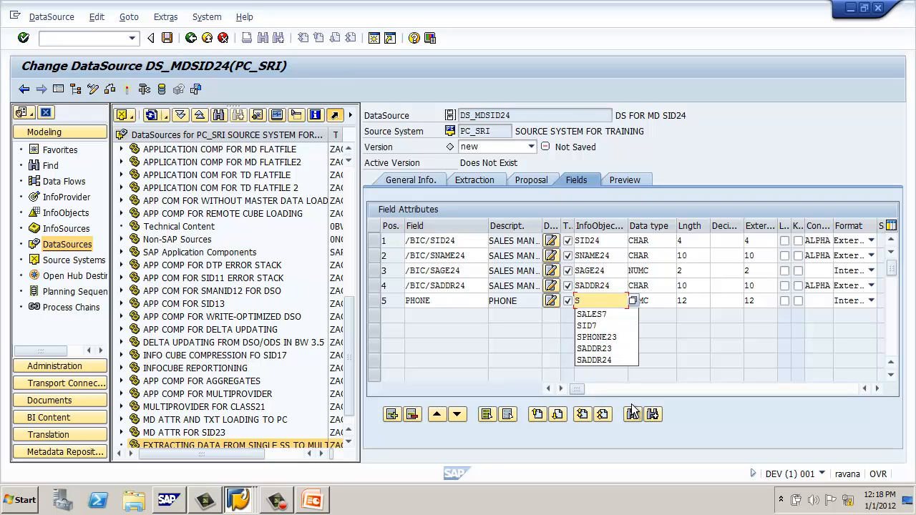
pyautogui.write('PHONE24')
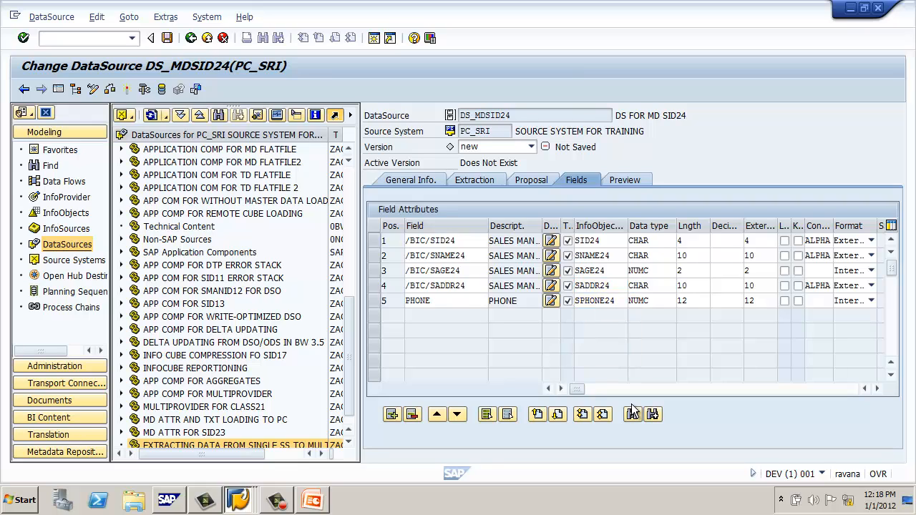
pyautogui.press('Return')
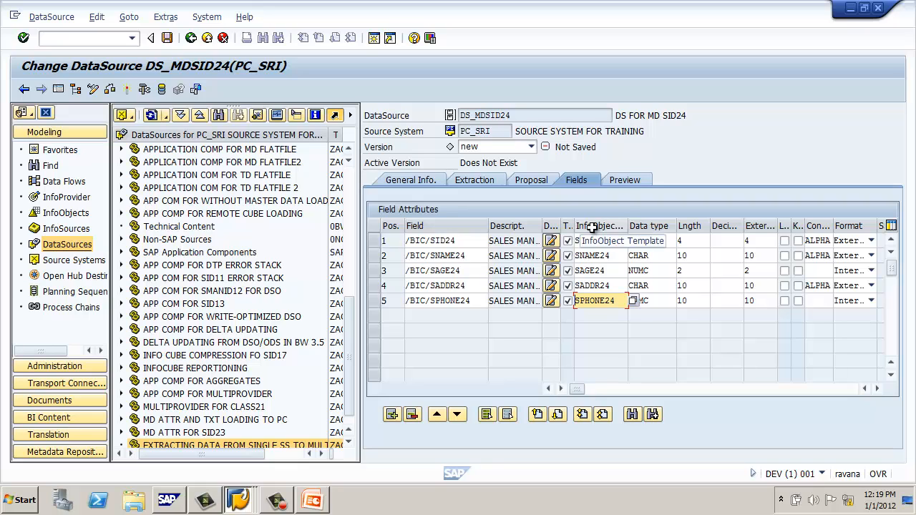
# - Activate DataSource DS_MDSID24, read its preview data and return to the DataSources overview
pyautogui.click(616, 178)
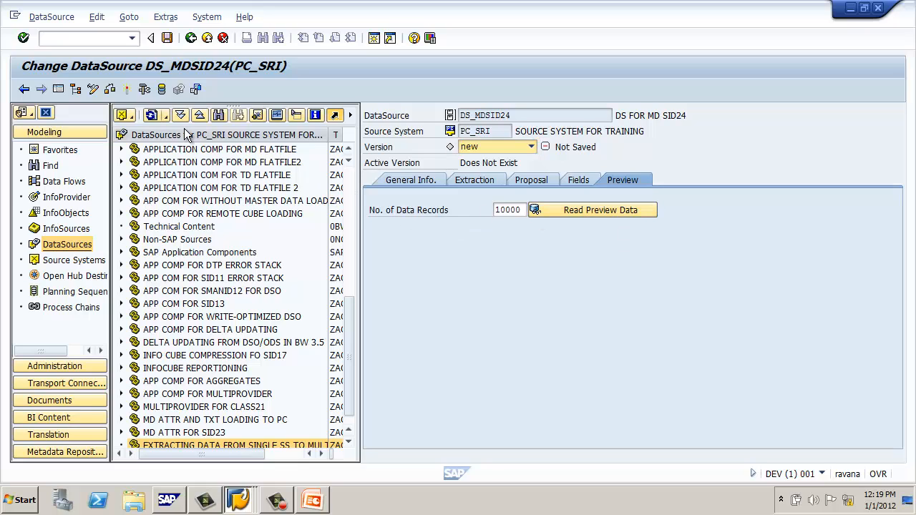
pyautogui.click(126, 90)
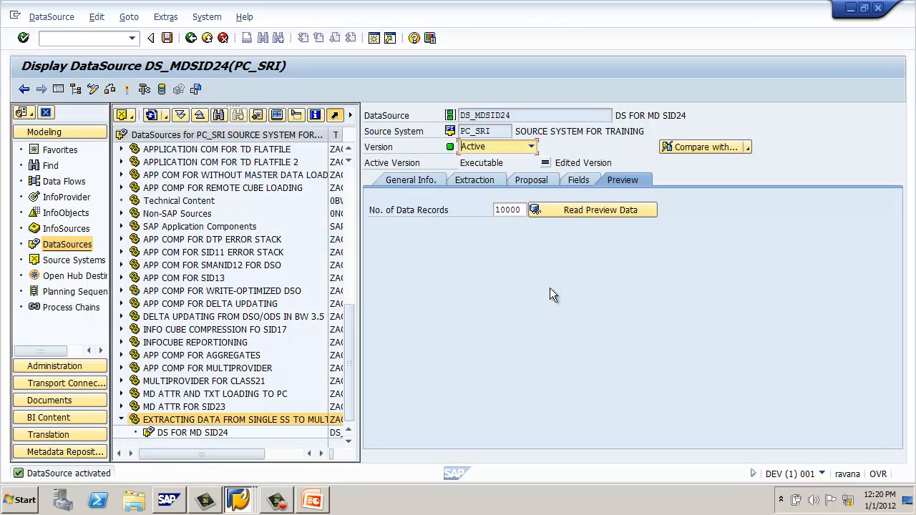
pyautogui.click(573, 212)
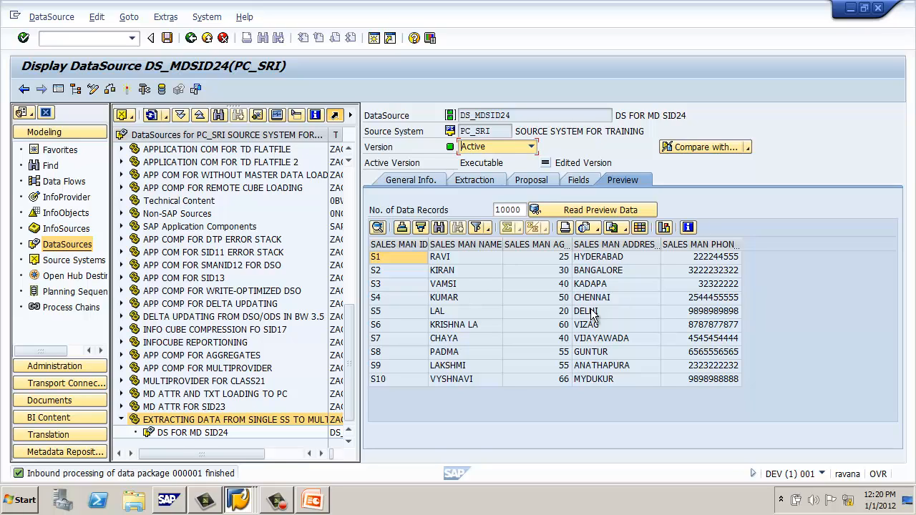
pyautogui.click(191, 38)
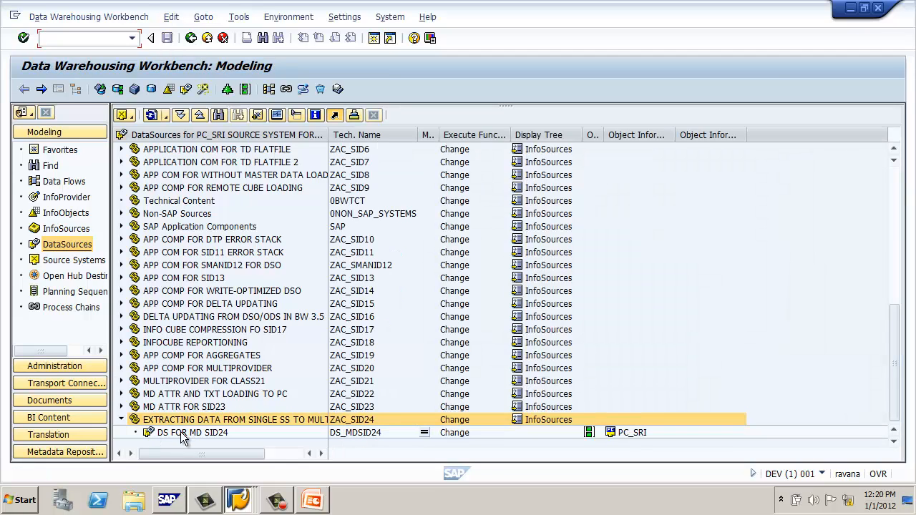
# - Insert characteristic SID24 as an InfoProvider in the InfoArea EXTRACTION FROM SS INTO MULTIPLE TARGETS
pyautogui.click(72, 198)
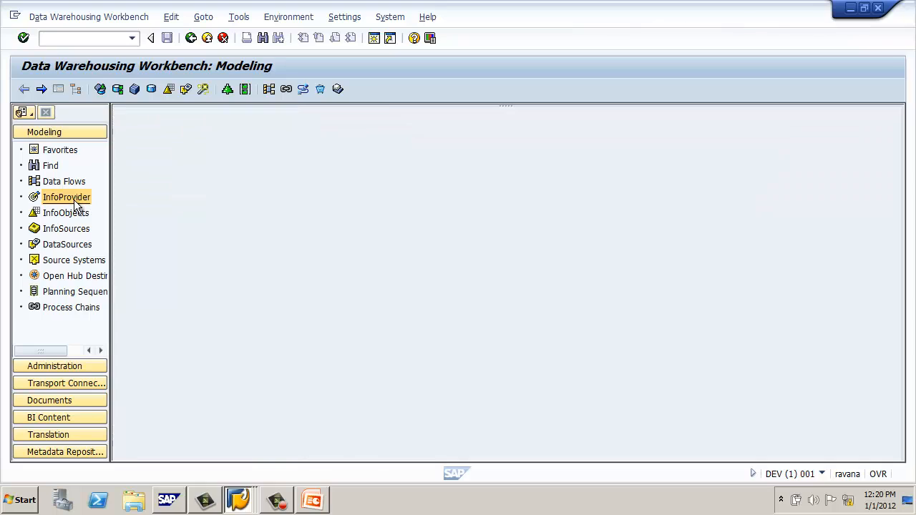
pyautogui.click(122, 408)
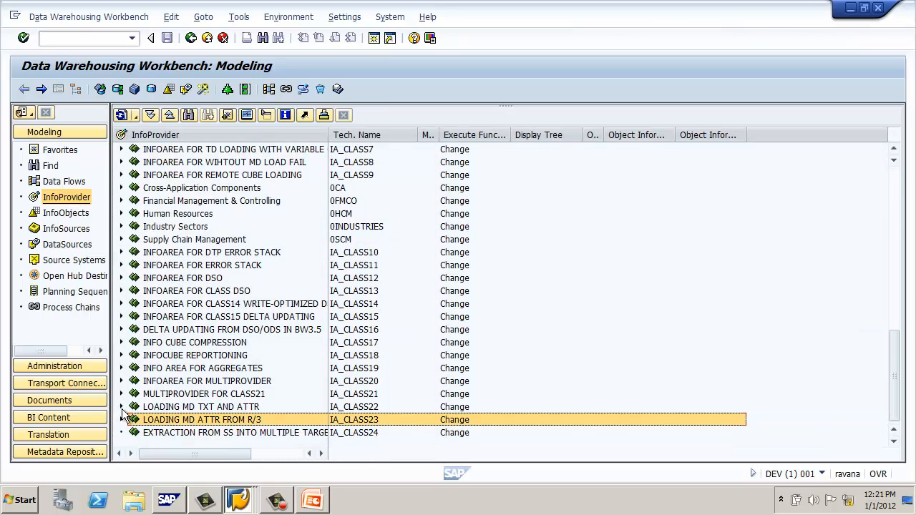
pyautogui.click(166, 433)
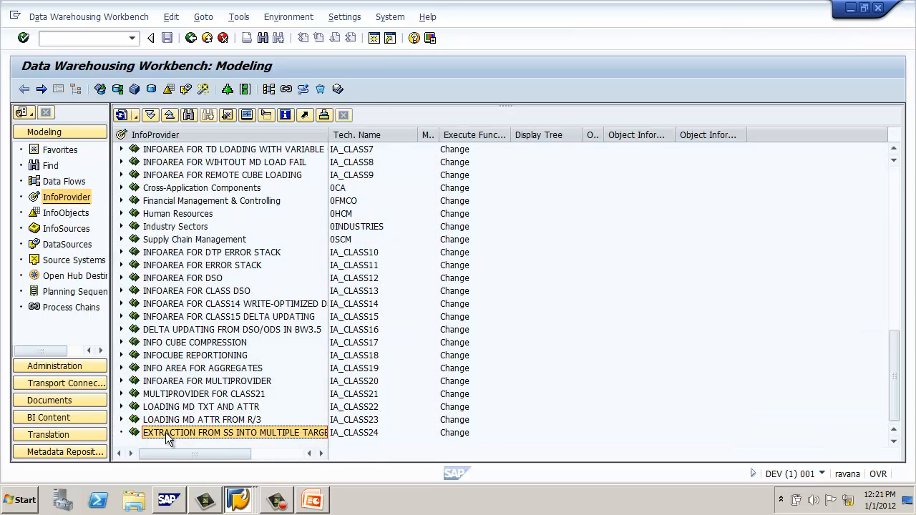
pyautogui.moveTo(329, 136); pyautogui.dragTo(407, 134)
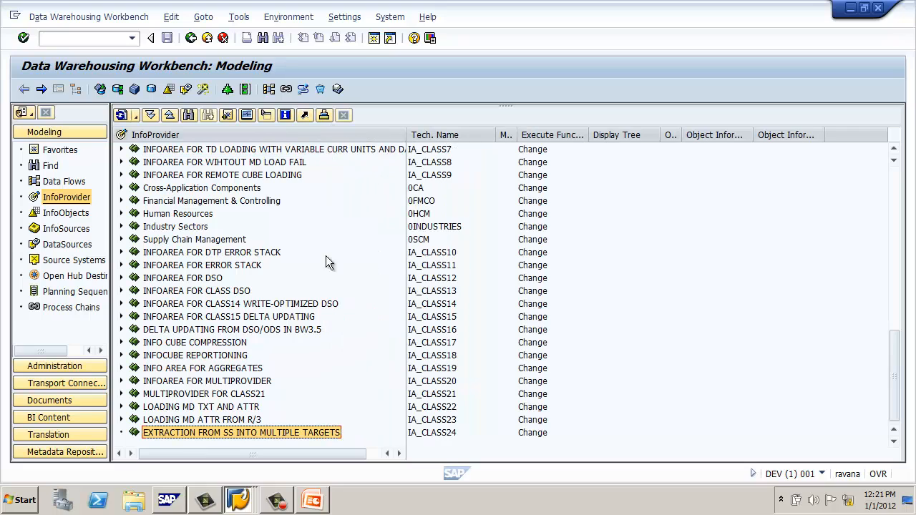
pyautogui.rightClick(255, 436)
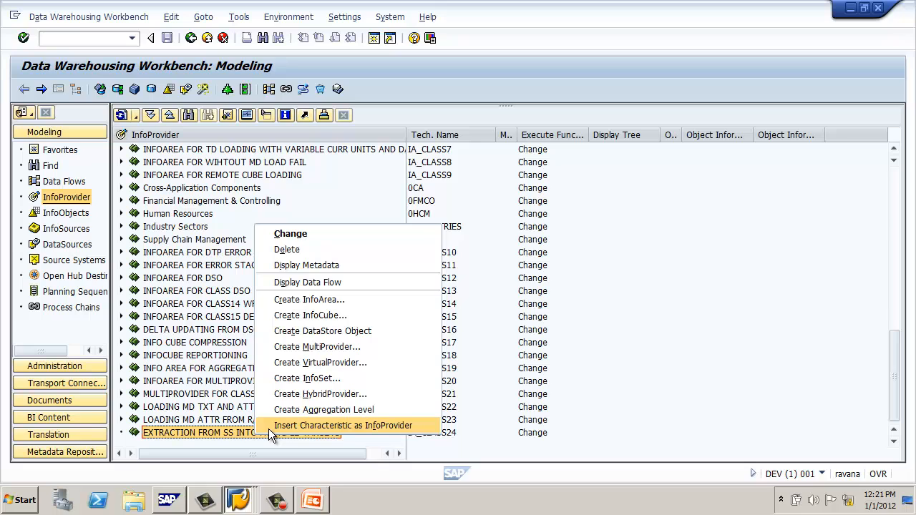
pyautogui.click(269, 428)
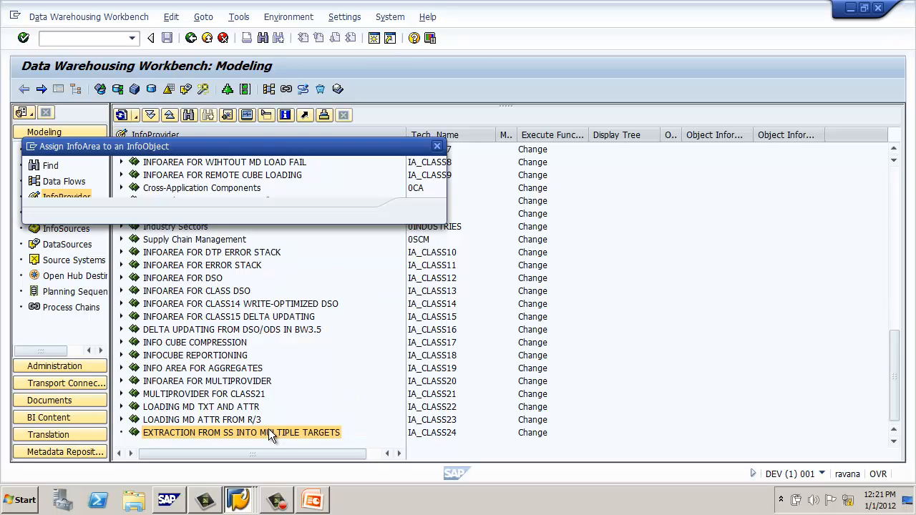
pyautogui.write('SI')
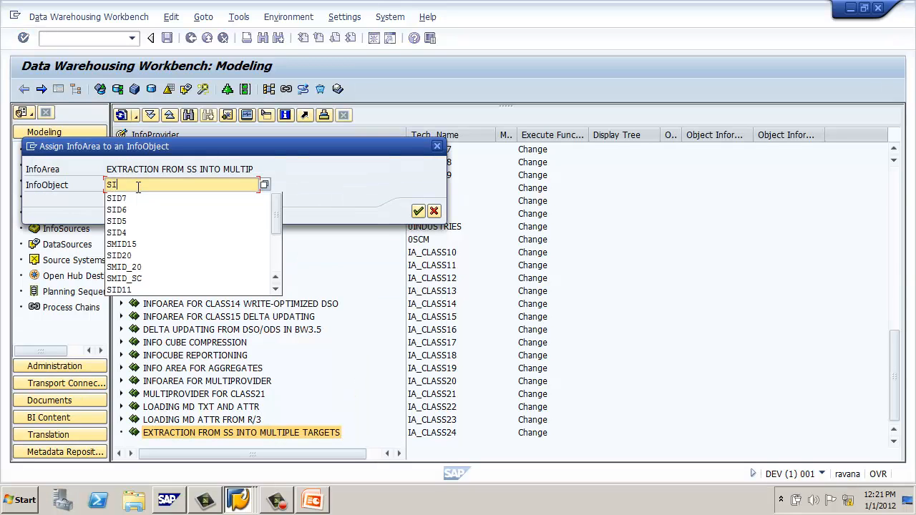
pyautogui.write('D24')
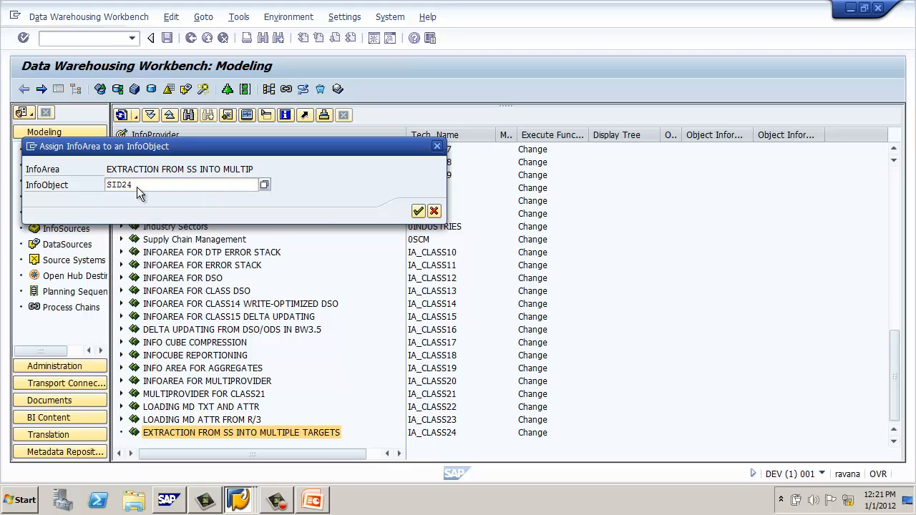
pyautogui.press('Return')
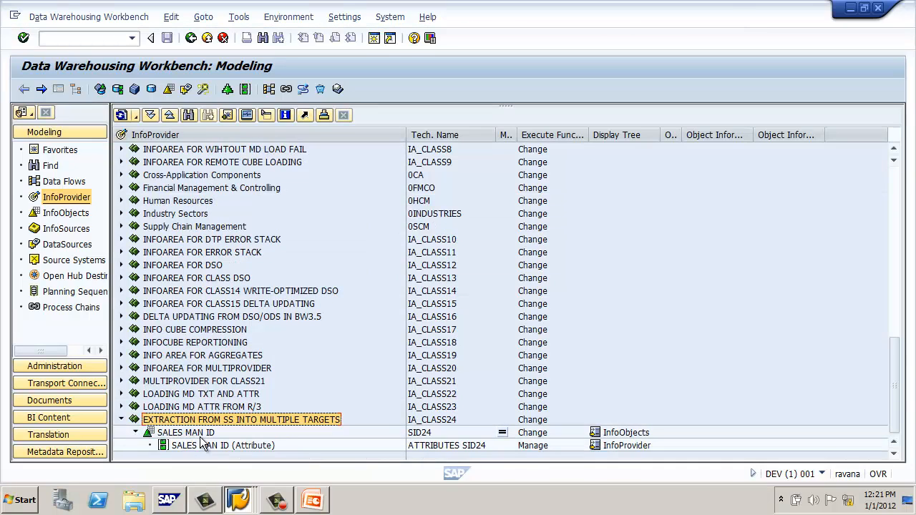
# - Start a transformation targeting the SALES MAN ID attributes with DataSource DS_MDSID24 as its source
pyautogui.click(234, 447)
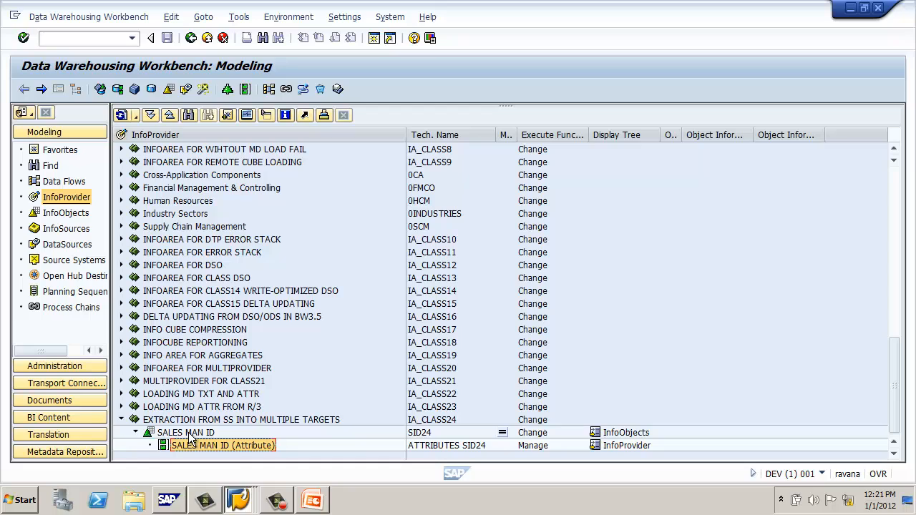
pyautogui.rightClick(240, 447)
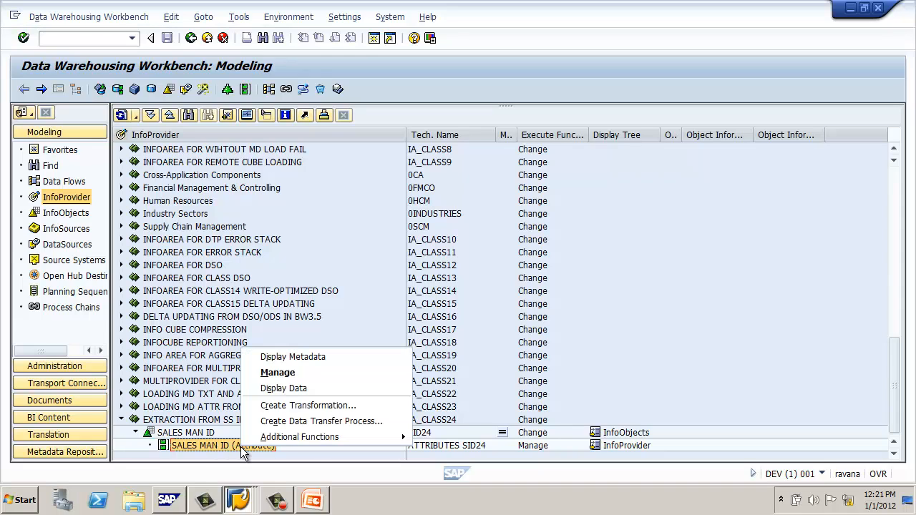
pyautogui.click(254, 405)
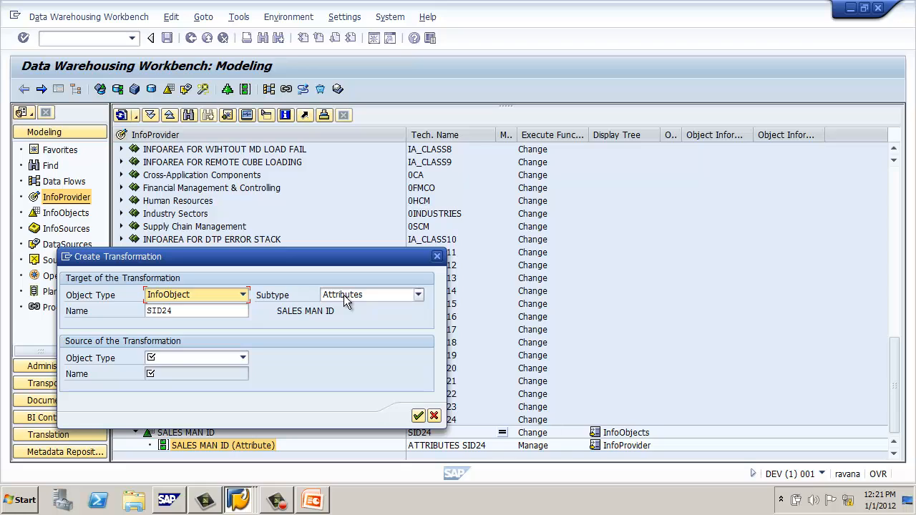
pyautogui.click(188, 358)
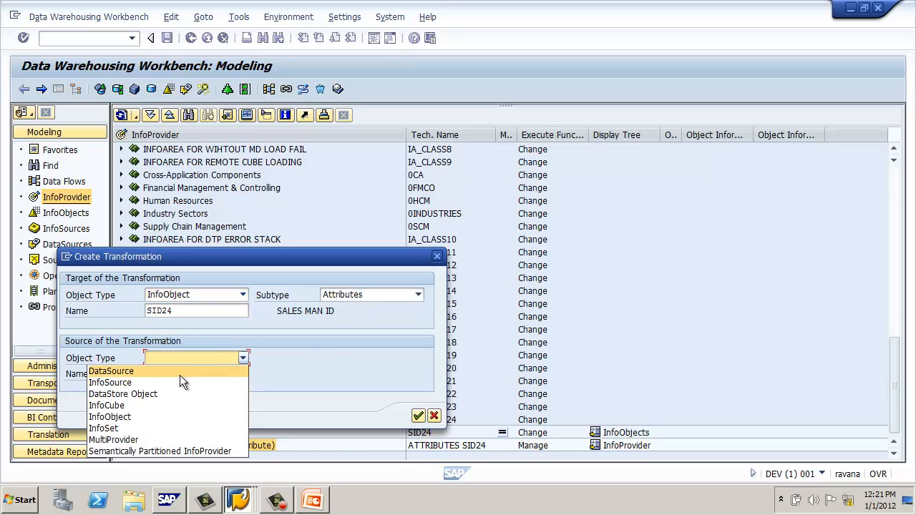
pyautogui.click(179, 374)
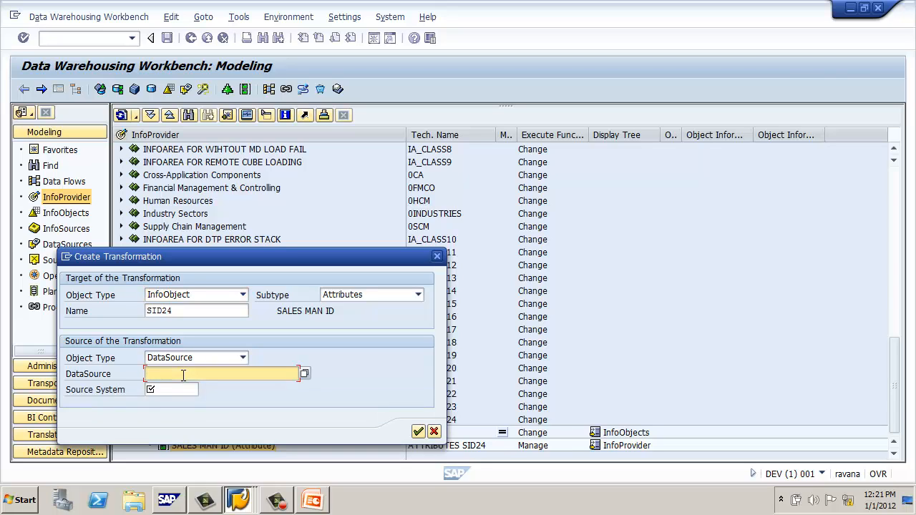
pyautogui.write('DS_')
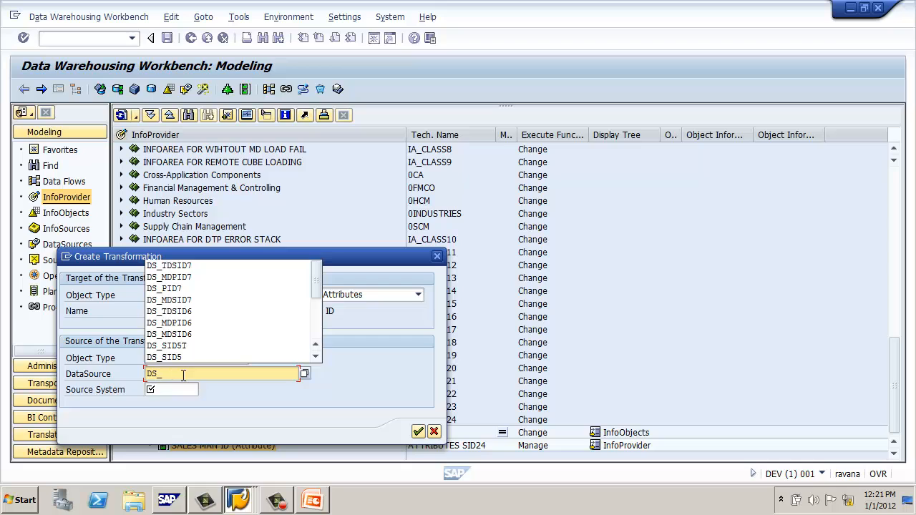
pyautogui.write('MDSID')
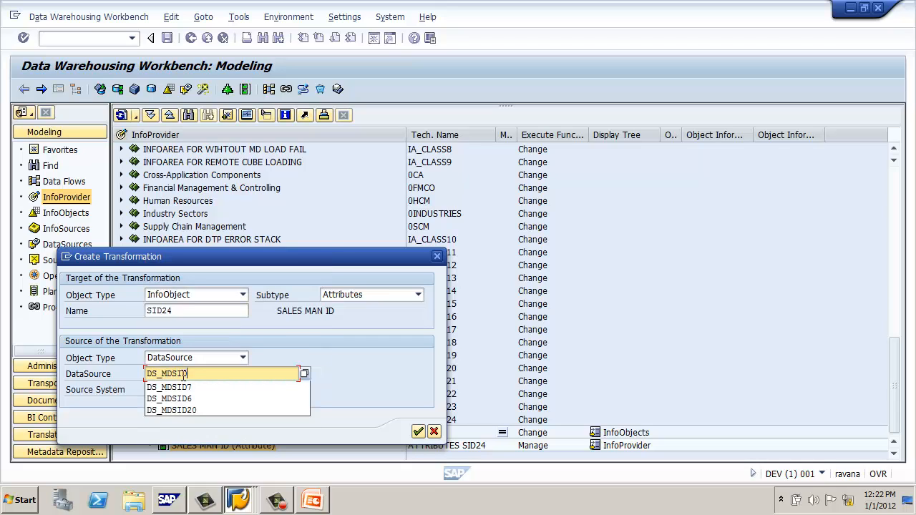
pyautogui.write('24')
# - Set the transformation's source system to PC_SRI, generate the rule proposal, activate it and return to the modeling overview
pyautogui.click(186, 395)
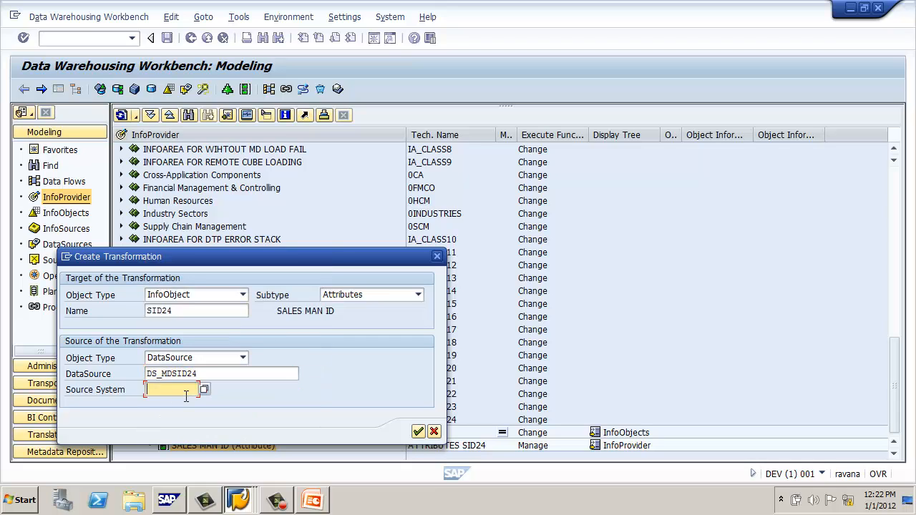
pyautogui.write('PC')
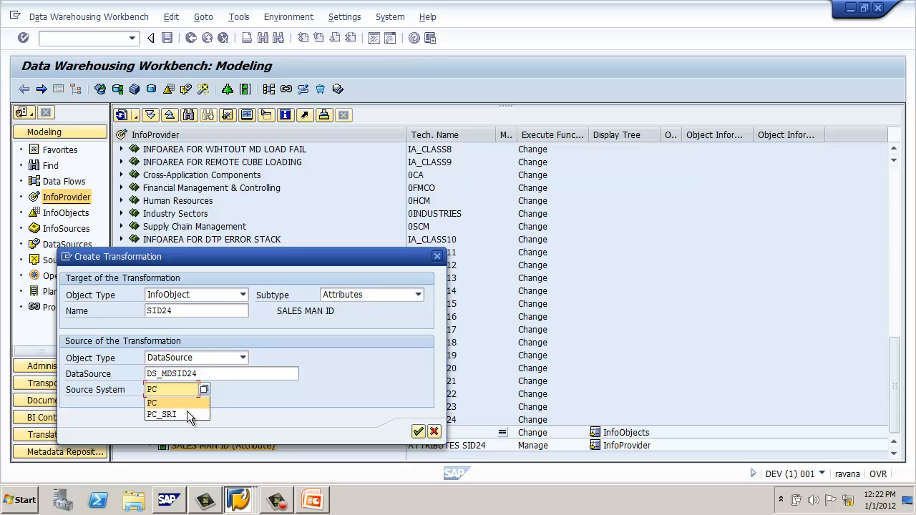
pyautogui.click(187, 414)
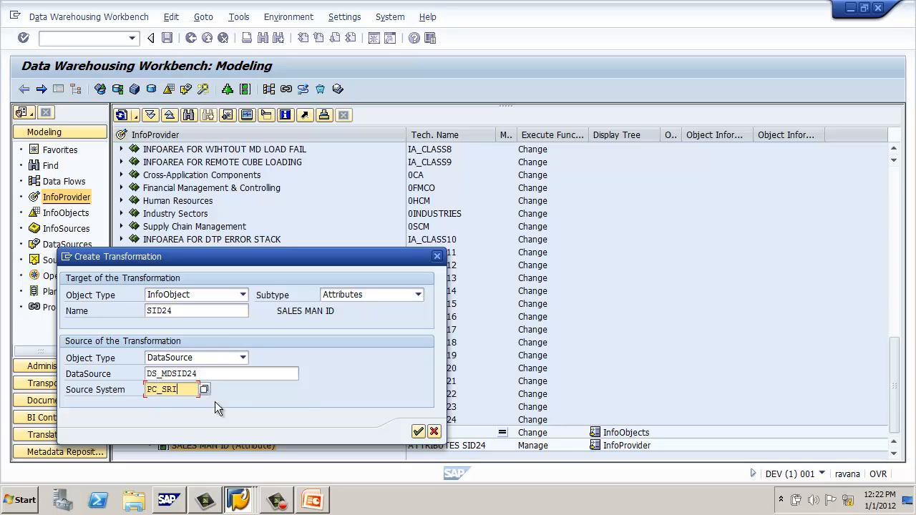
pyautogui.click(419, 432)
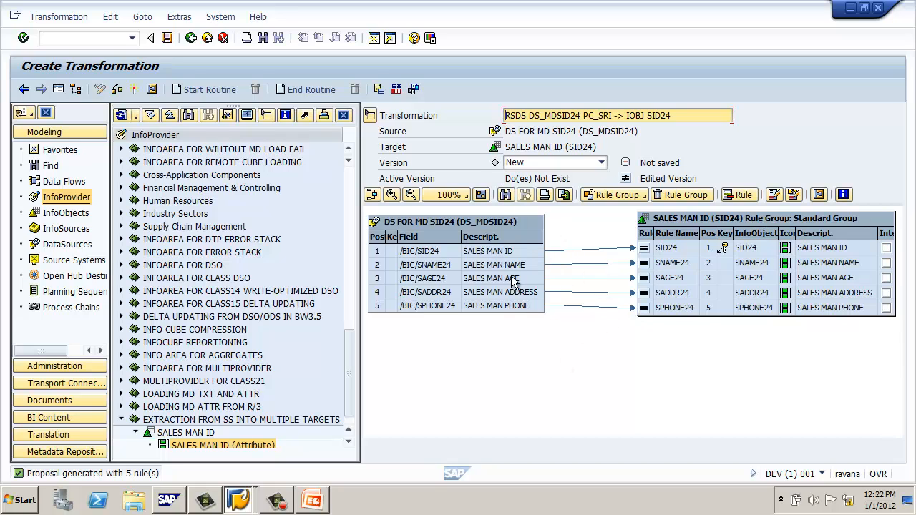
pyautogui.click(133, 94)
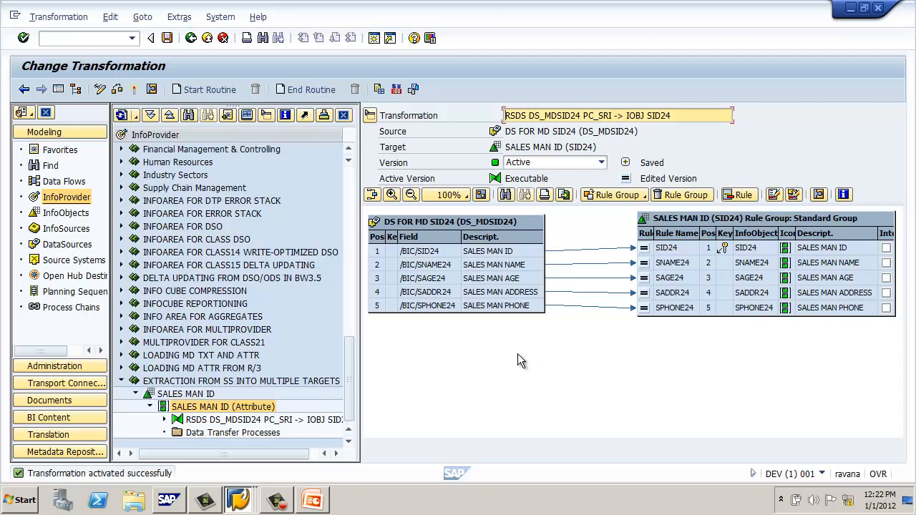
pyautogui.click(191, 38)
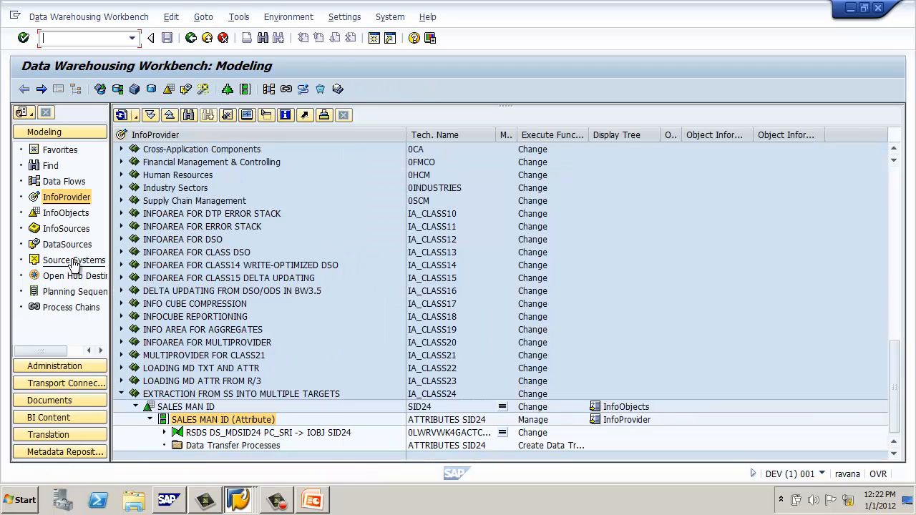
# - Examine the upward data flow of DS FOR MD SID24 in the DataSources overview, refreshing the tree first
pyautogui.click(72, 247)
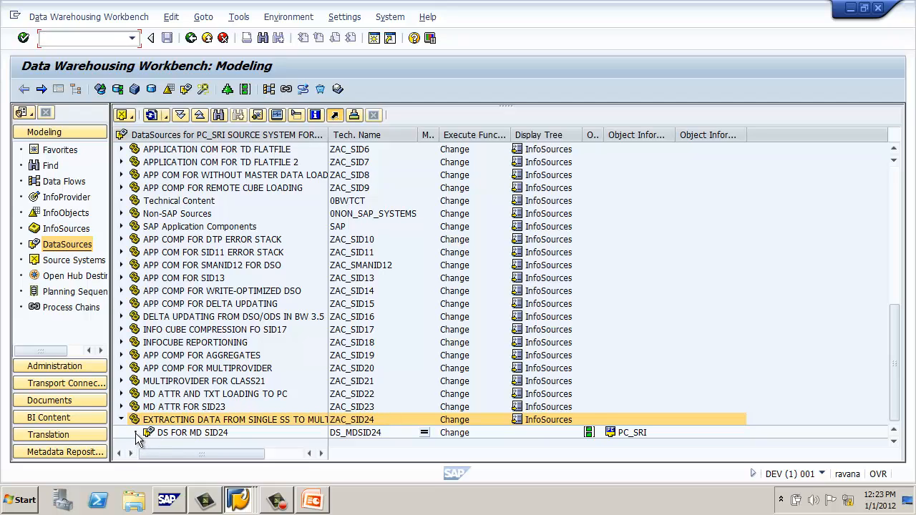
pyautogui.click(159, 116)
pyautogui.click(137, 434)
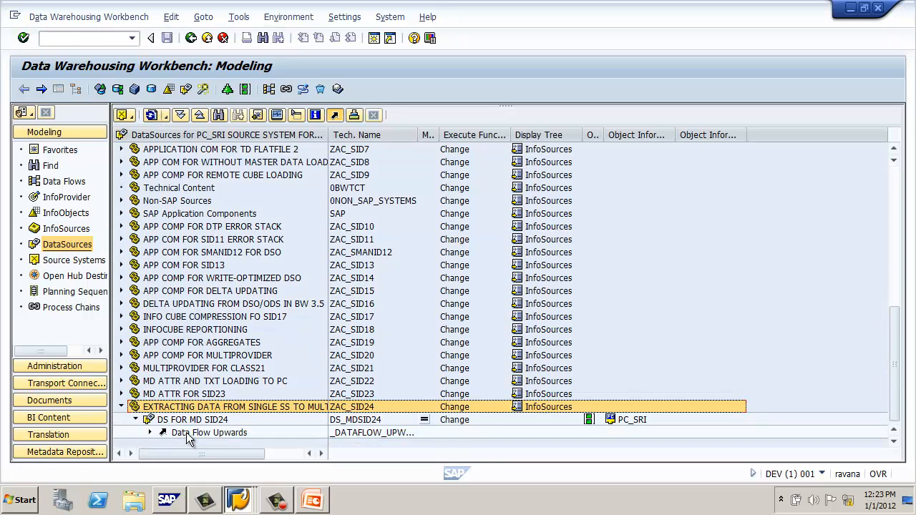
pyautogui.click(159, 436)
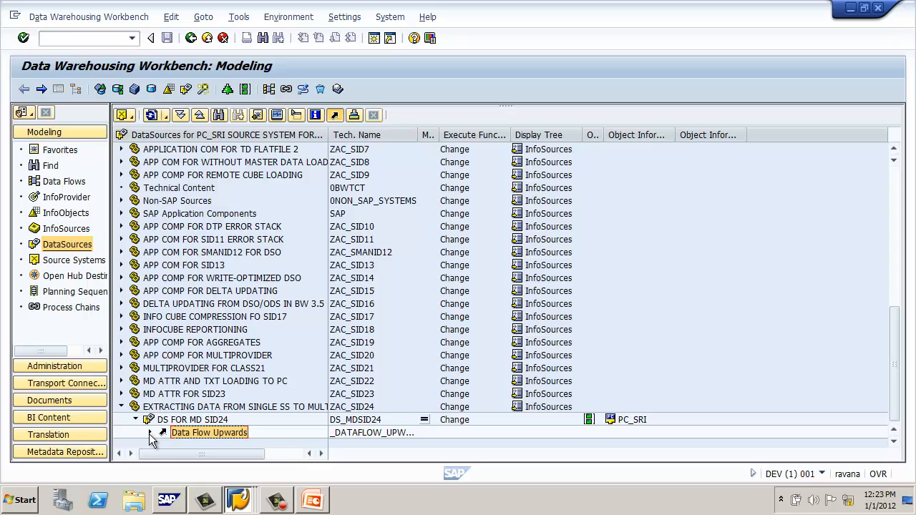
pyautogui.click(150, 434)
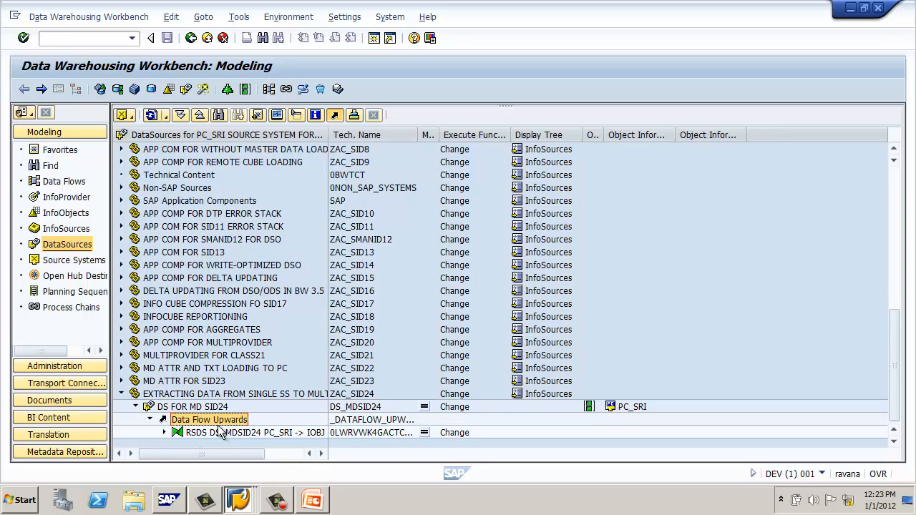
pyautogui.click(215, 432)
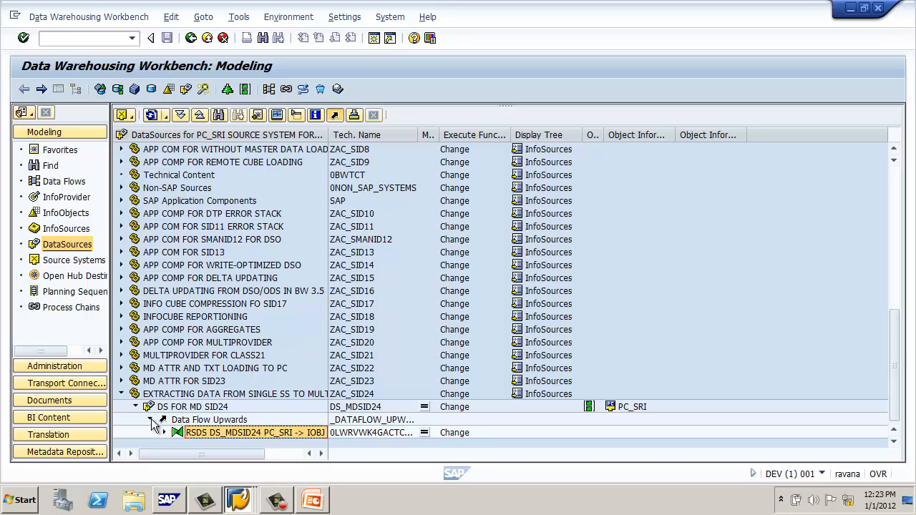
pyautogui.click(151, 421)
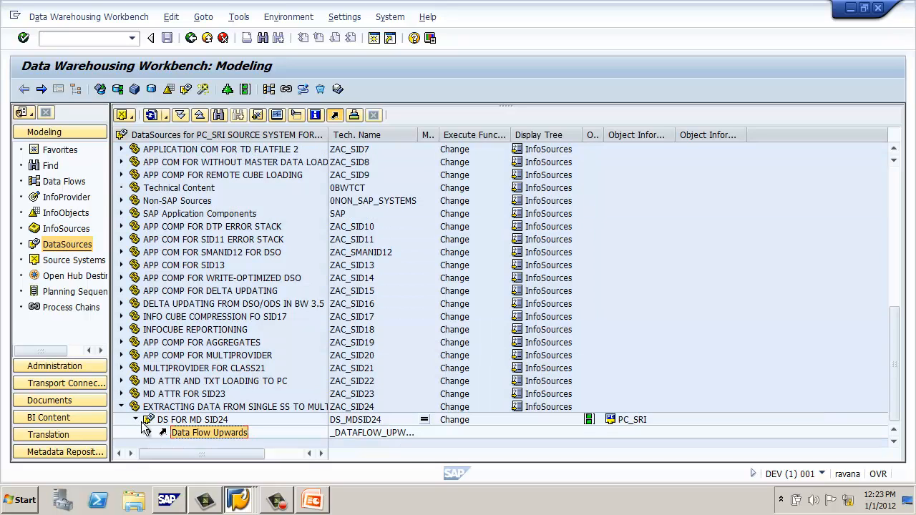
pyautogui.click(137, 421)
# - Create an InfoPackage for DS FOR MD SID24 with the description IP FOR MD FO SID24
pyautogui.rightClick(188, 431)
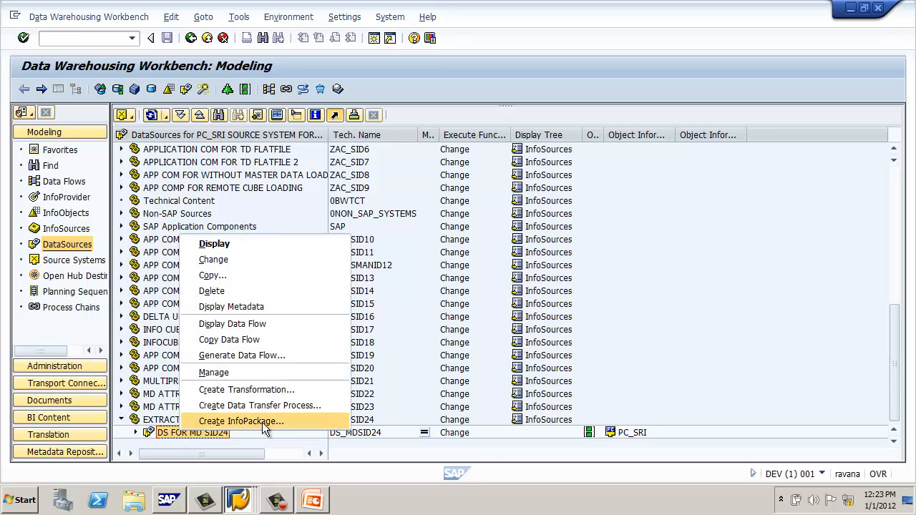
pyautogui.click(200, 439)
pyautogui.rightClick(200, 439)
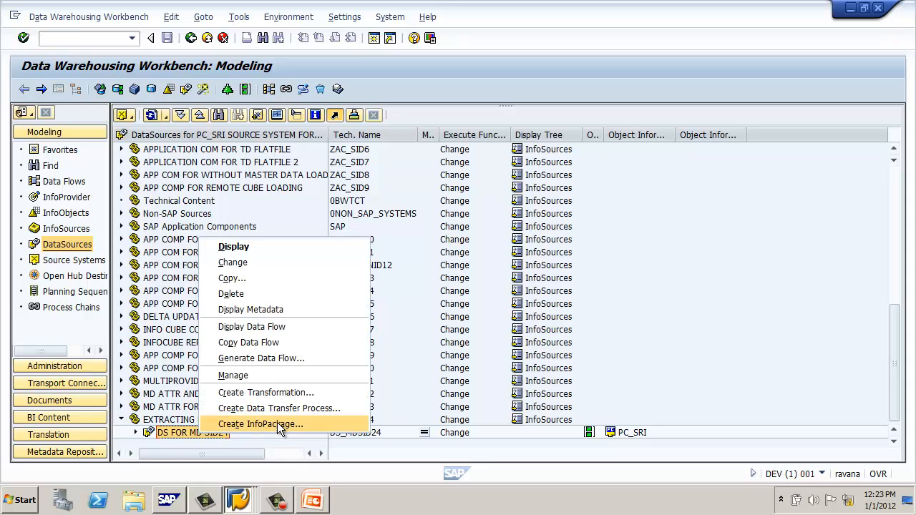
pyautogui.click(320, 423)
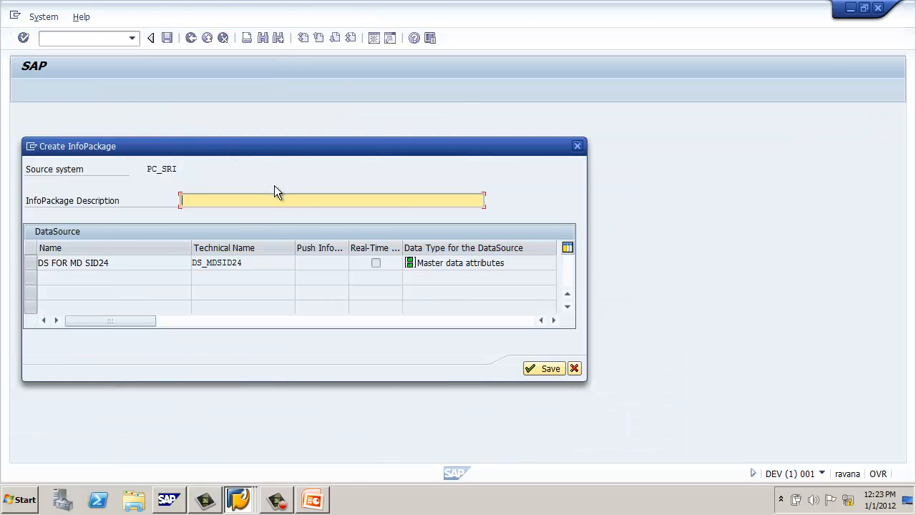
pyautogui.write('IP FOR MD')
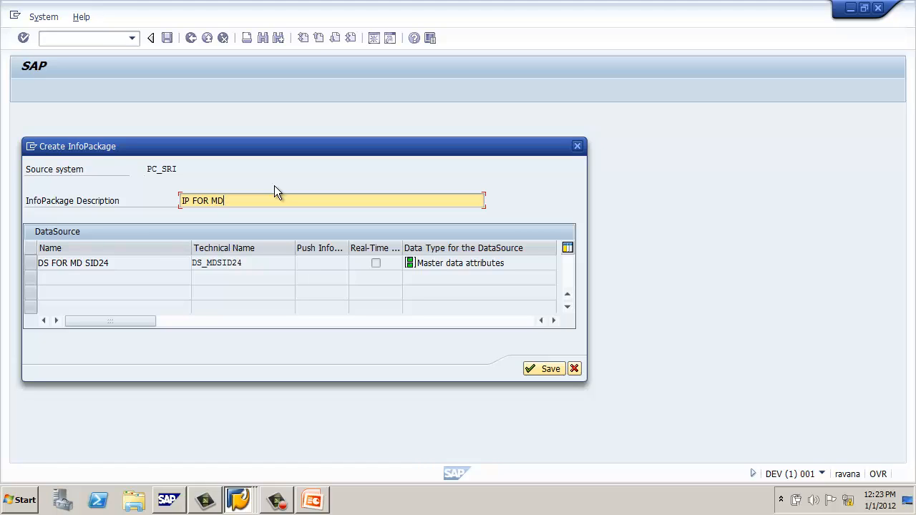
pyautogui.write(' FO SID24')
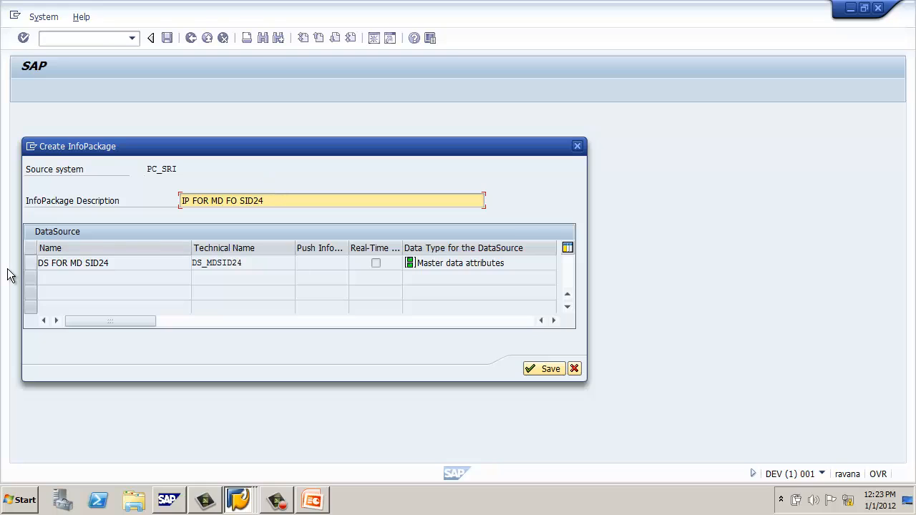
pyautogui.click(30, 262)
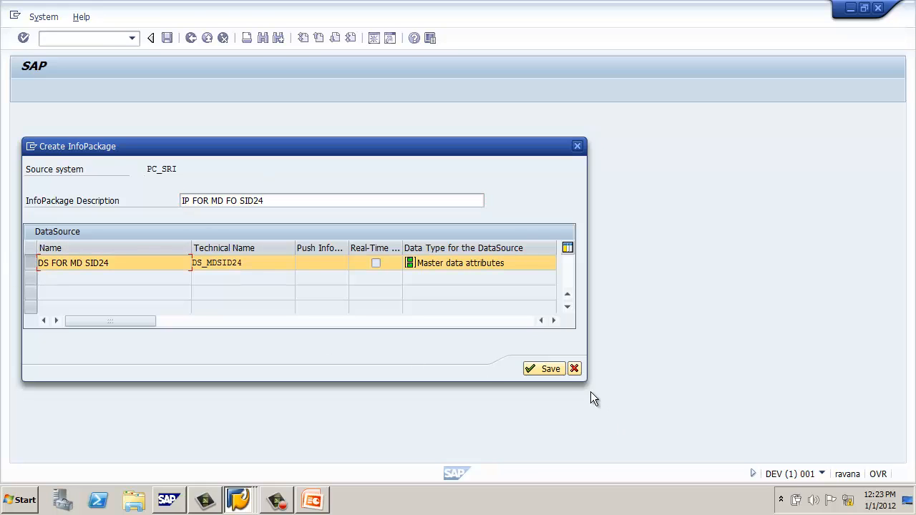
pyautogui.click(548, 370)
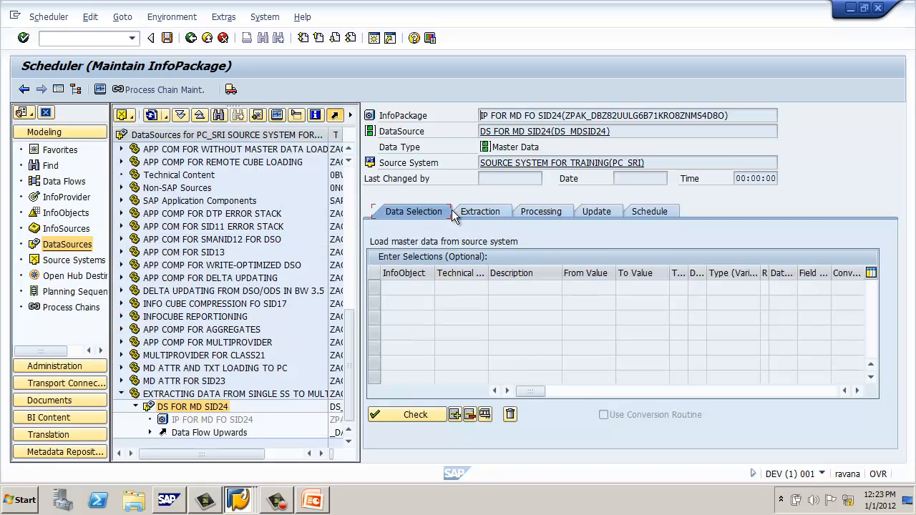
# - Review the InfoPackage's extraction, processing and update settings and start the data load immediately
pyautogui.click(482, 214)
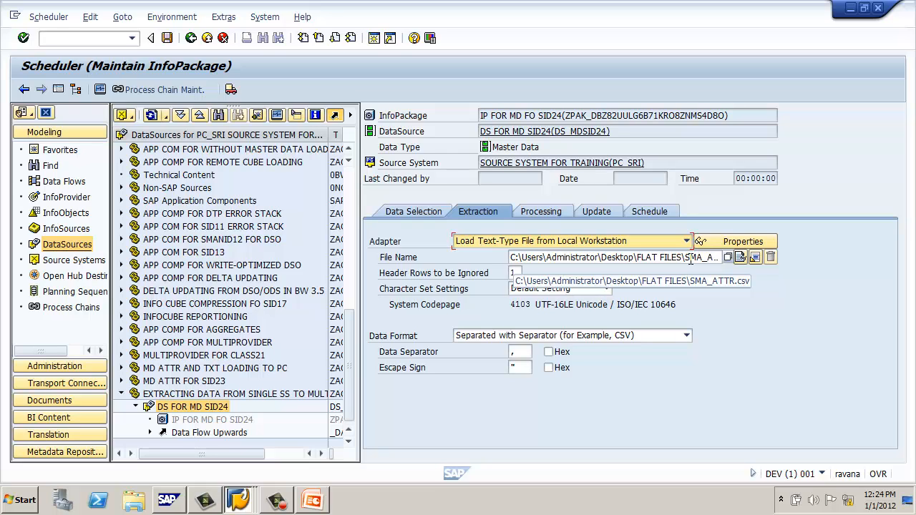
pyautogui.click(566, 214)
pyautogui.click(601, 211)
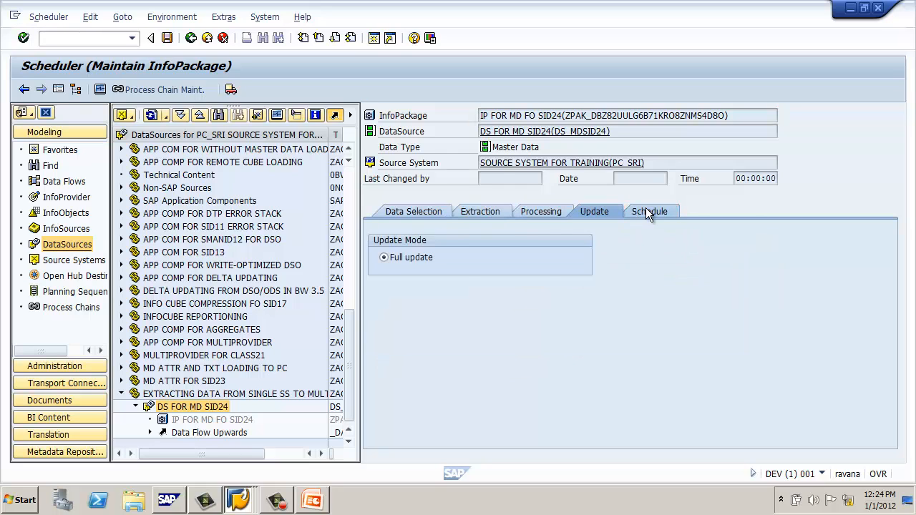
pyautogui.click(646, 211)
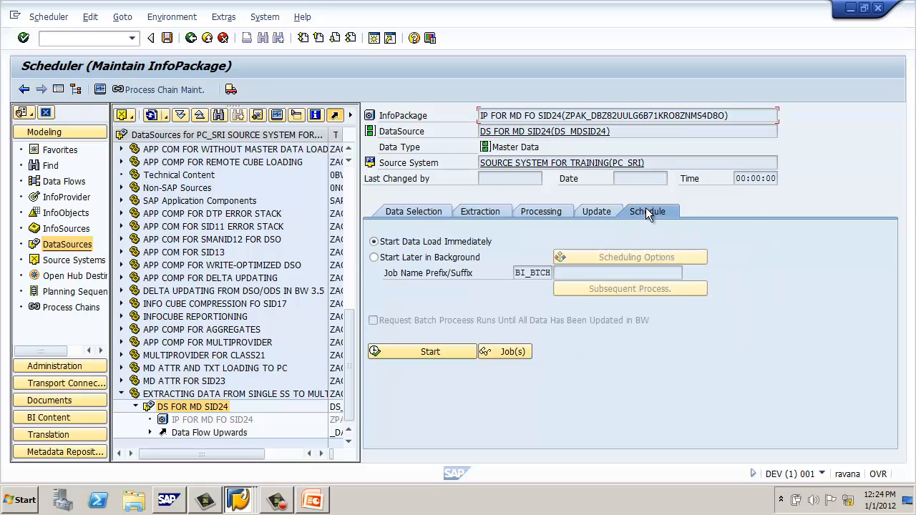
pyautogui.click(432, 352)
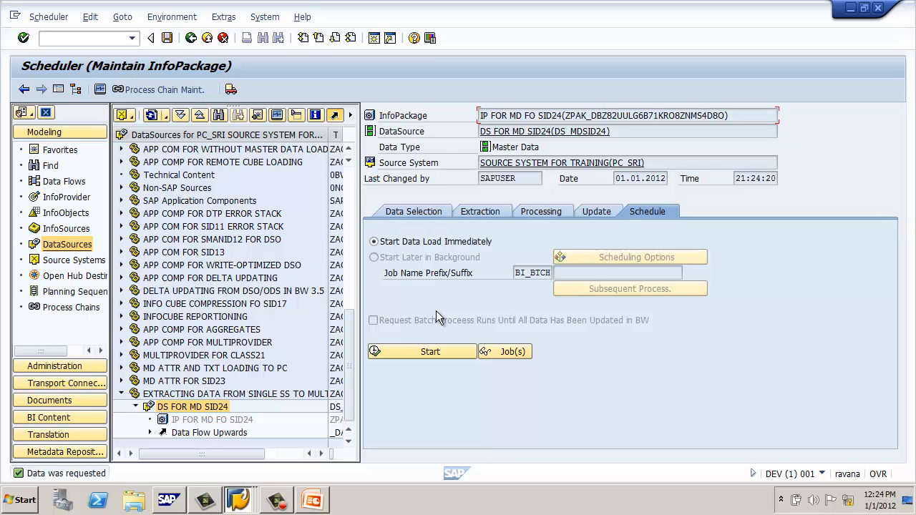
# - Open the InfoPackage's load monitor and inspect the loaded request's data packages in PSA maintenance, adjusting the package column width
pyautogui.click(100, 90)
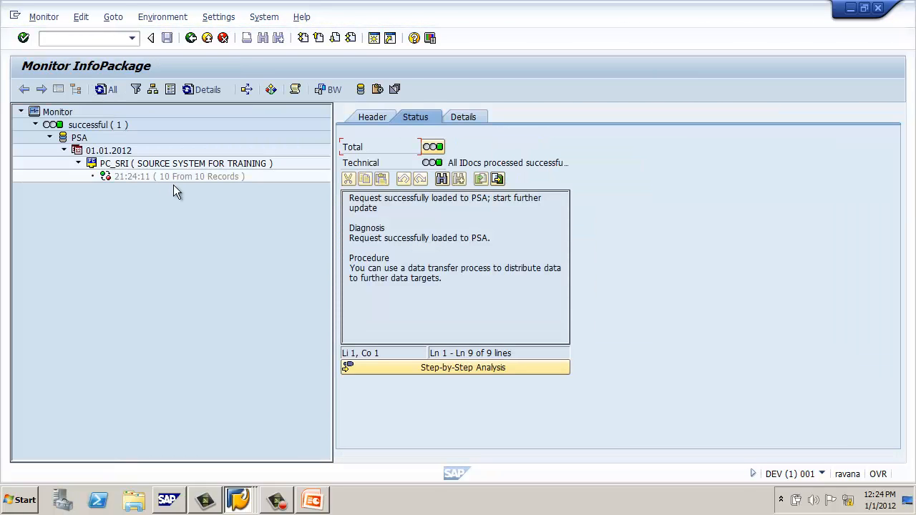
pyautogui.click(201, 175)
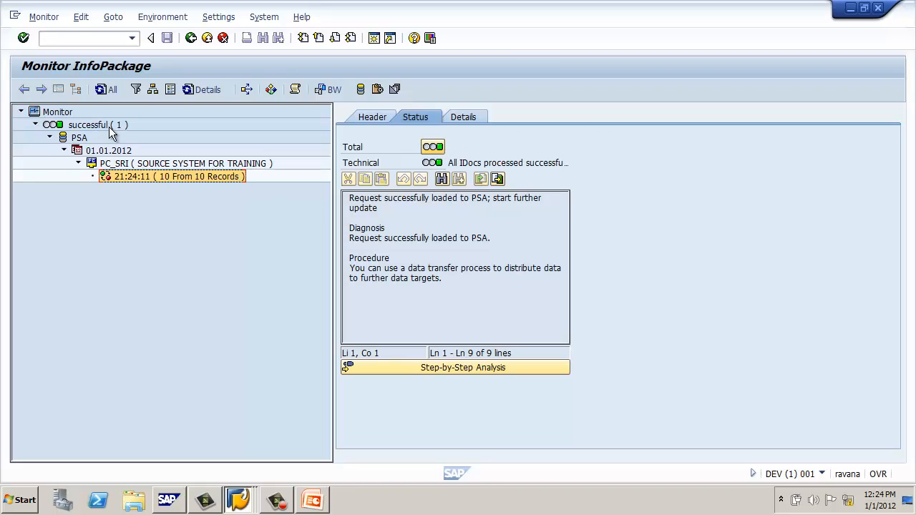
pyautogui.click(360, 90)
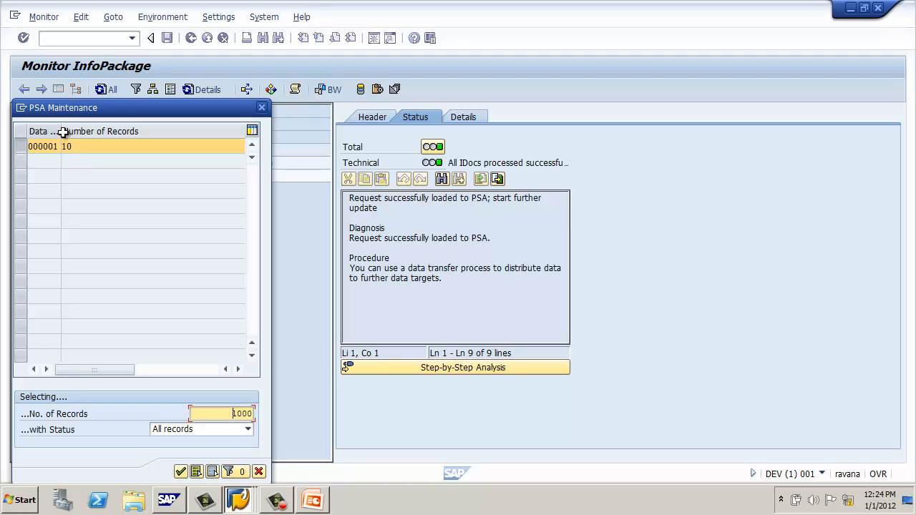
pyautogui.moveTo(60, 131); pyautogui.dragTo(101, 131)
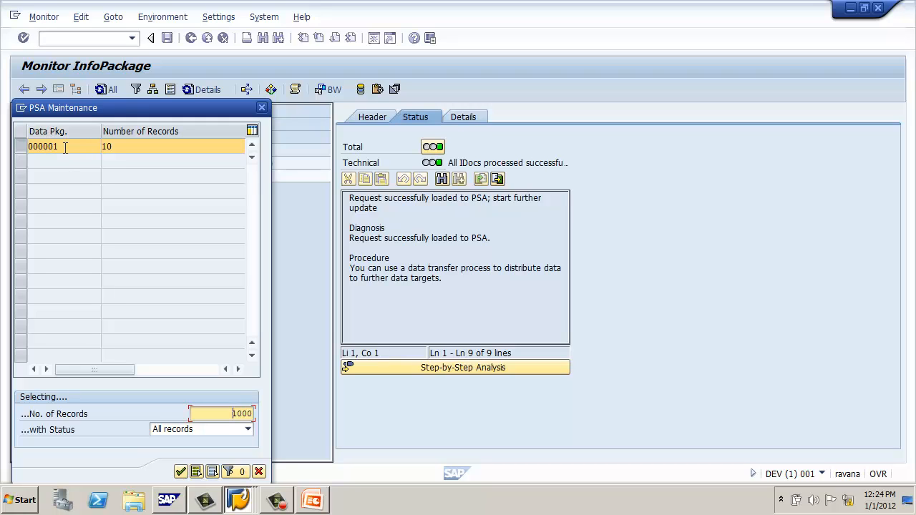
pyautogui.click(68, 147)
pyautogui.click(118, 145)
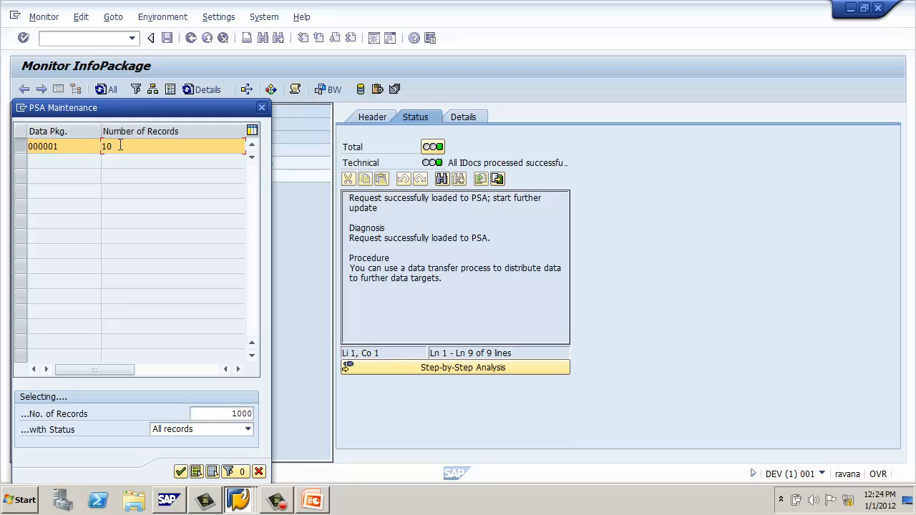
pyautogui.moveTo(101, 130); pyautogui.dragTo(96, 129)
pyautogui.moveTo(83, 128); pyautogui.dragTo(81, 128)
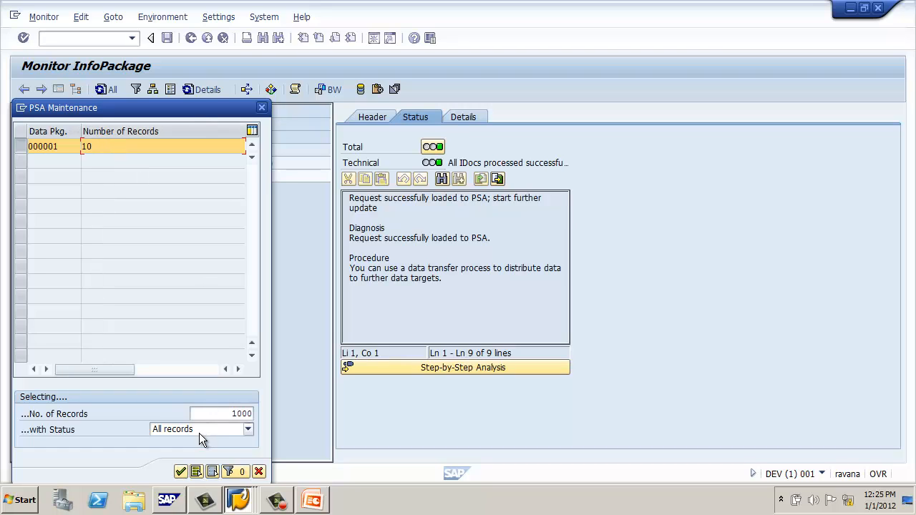
# - Display the PSA records with status All records, limited to 1000, and go back to the modeling overview
pyautogui.click(181, 473)
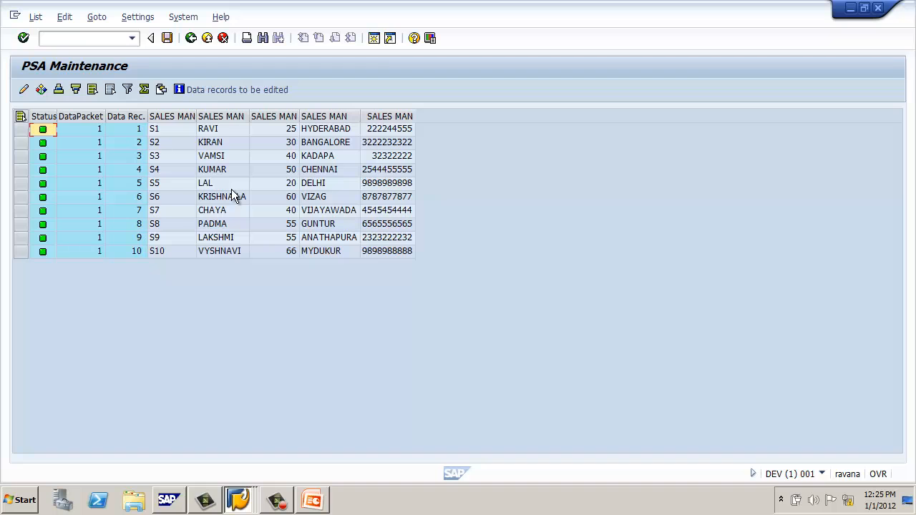
pyautogui.click(190, 38)
pyautogui.click(190, 38)
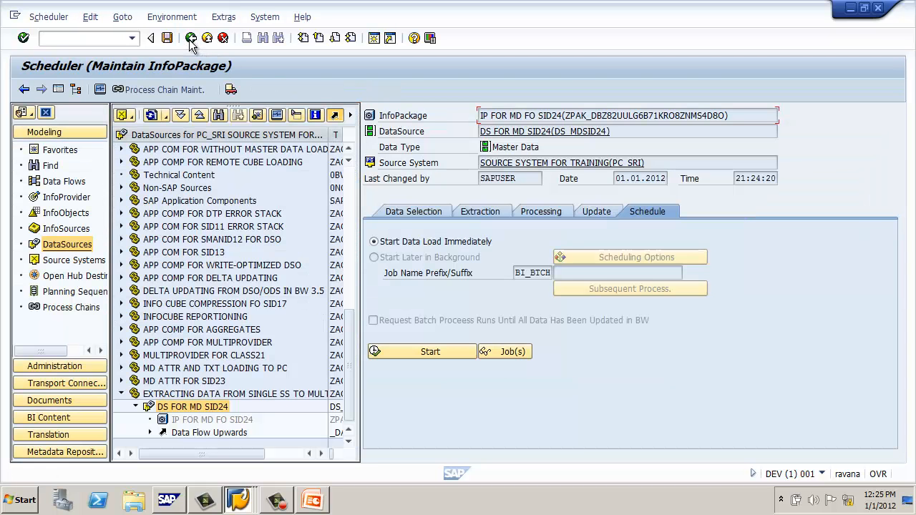
pyautogui.click(191, 38)
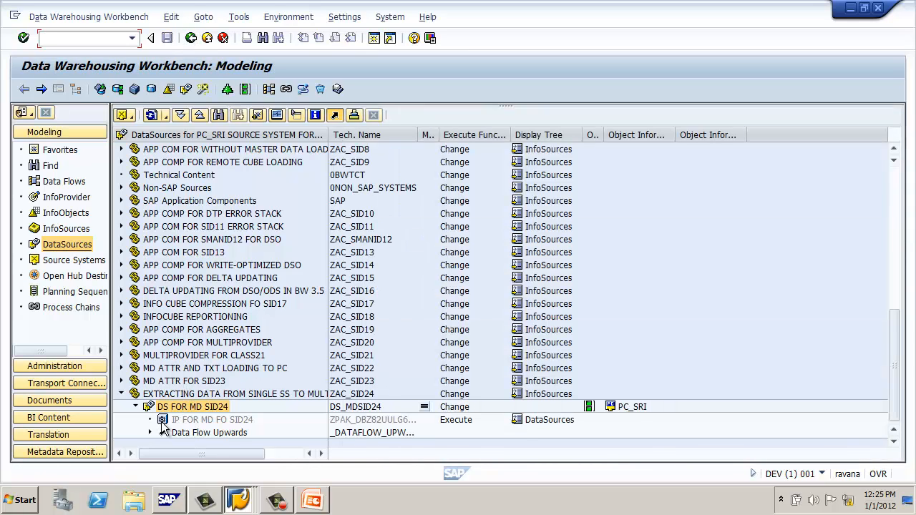
# - Refresh DS FOR MD SID24 and create a standard data transfer process from it to the attributes of InfoObject SID24
pyautogui.click(224, 421)
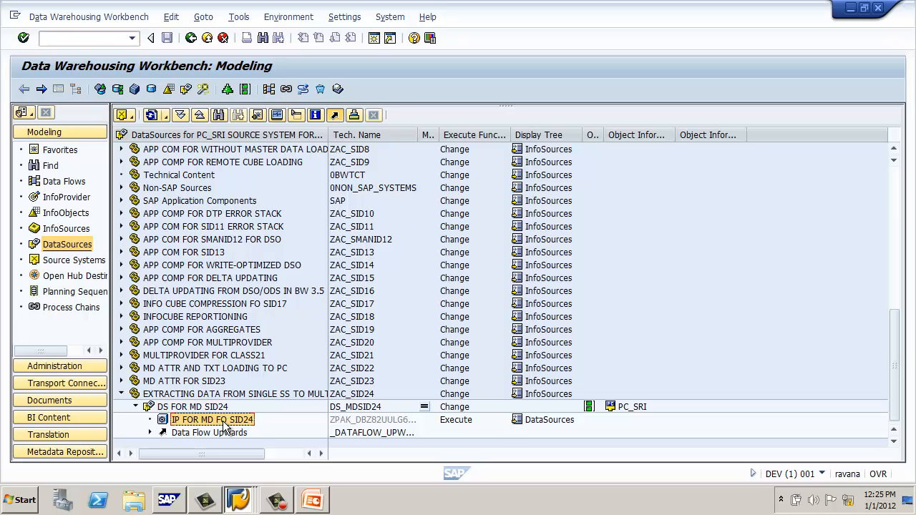
pyautogui.click(153, 115)
pyautogui.click(222, 408)
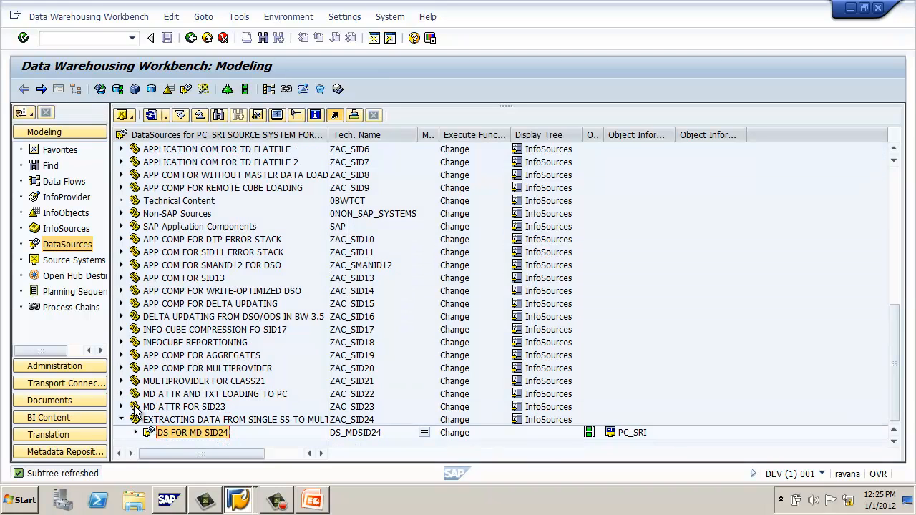
pyautogui.click(135, 407)
pyautogui.rightClick(188, 434)
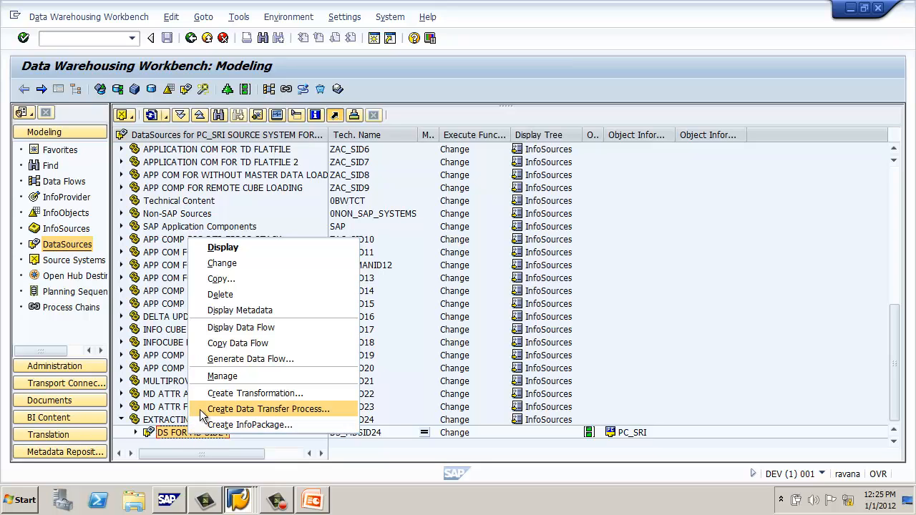
pyautogui.click(200, 409)
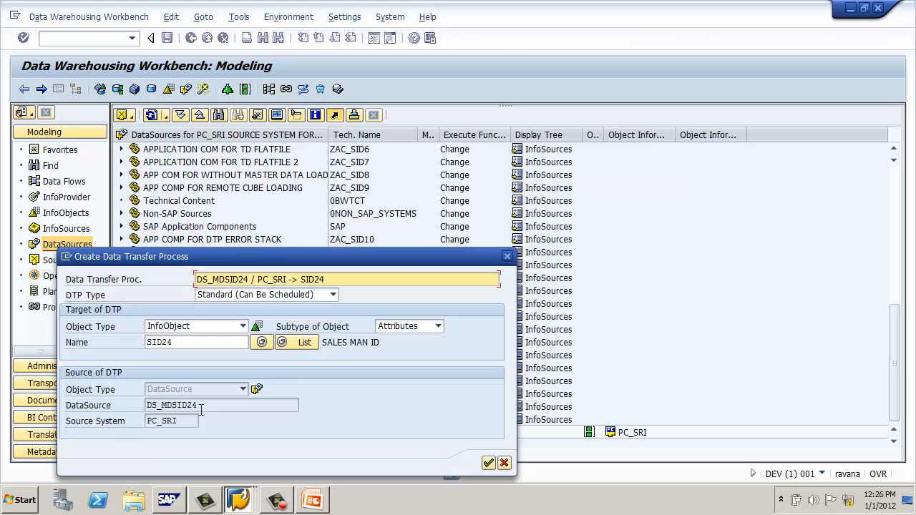
pyautogui.moveTo(248, 263); pyautogui.dragTo(320, 181)
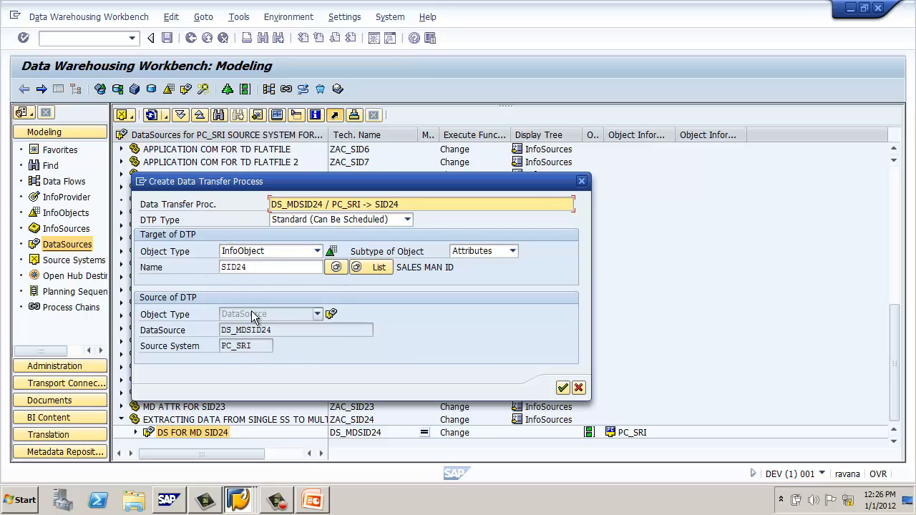
pyautogui.click(562, 388)
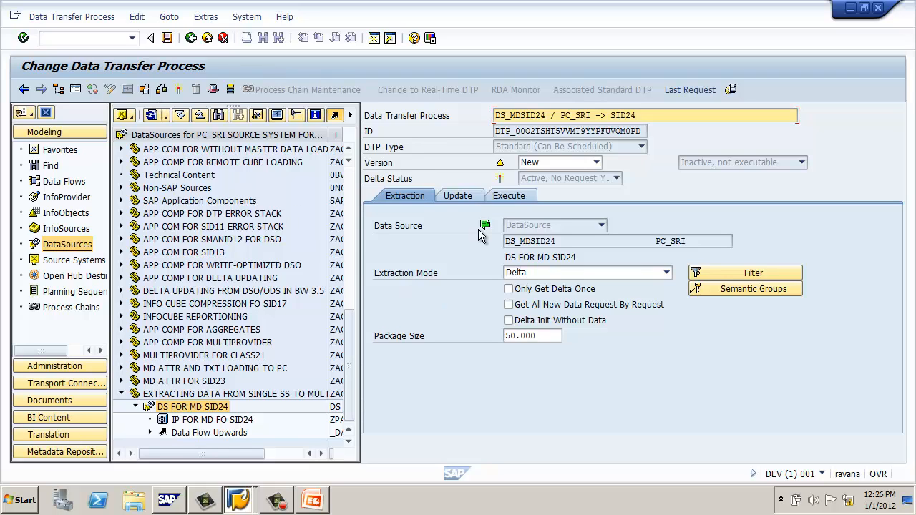
# - Set the data transfer process's extraction mode to Full
pyautogui.click(564, 273)
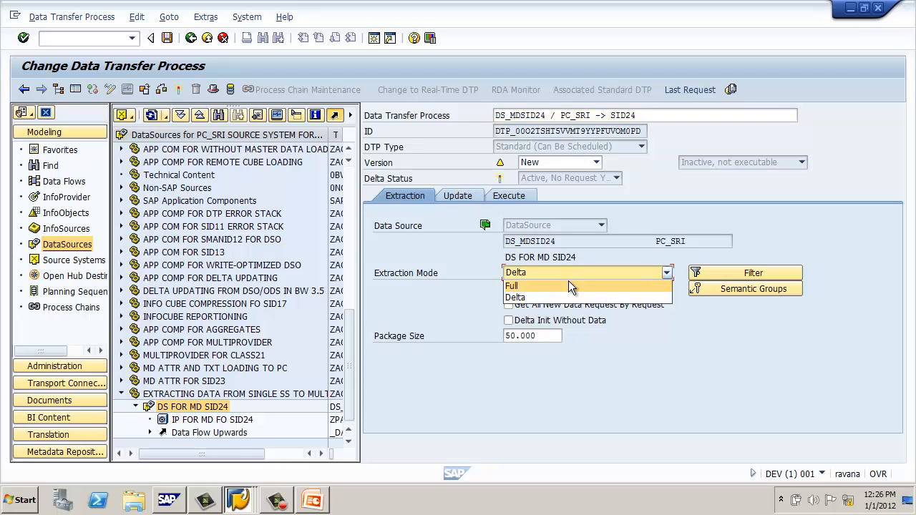
pyautogui.click(569, 285)
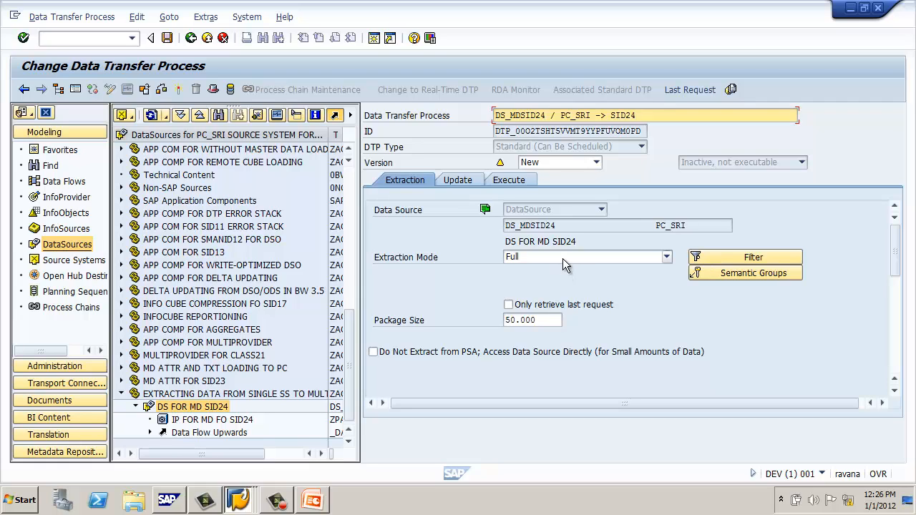
pyautogui.click(563, 259)
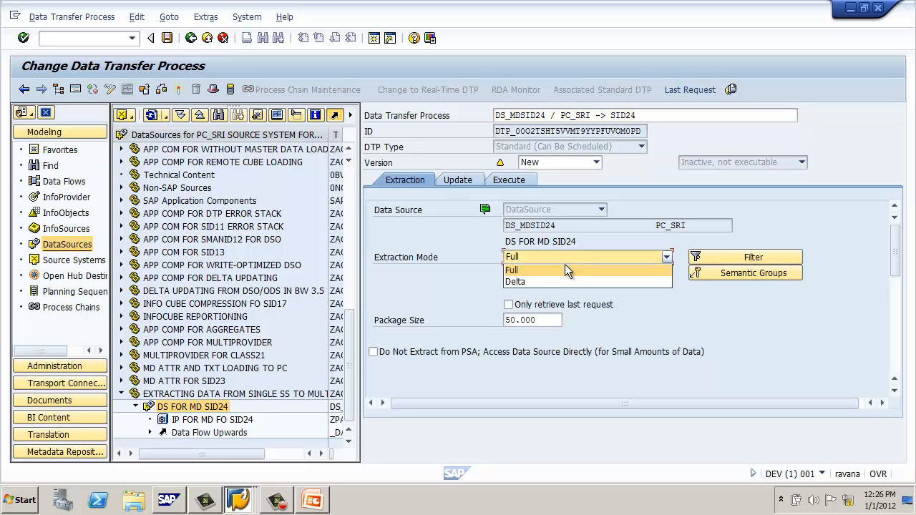
pyautogui.click(570, 269)
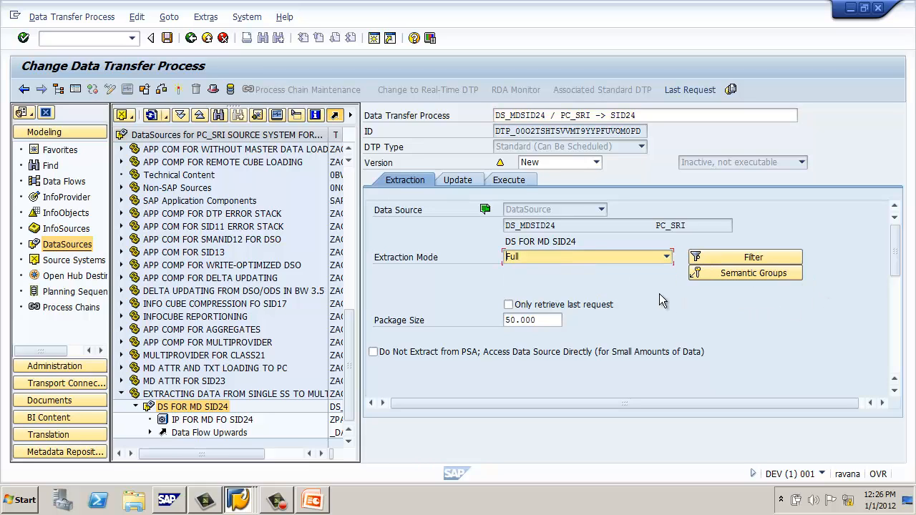
# - Review the update and execution settings, then activate and execute the data transfer process, displaying its request monitor
pyautogui.click(458, 180)
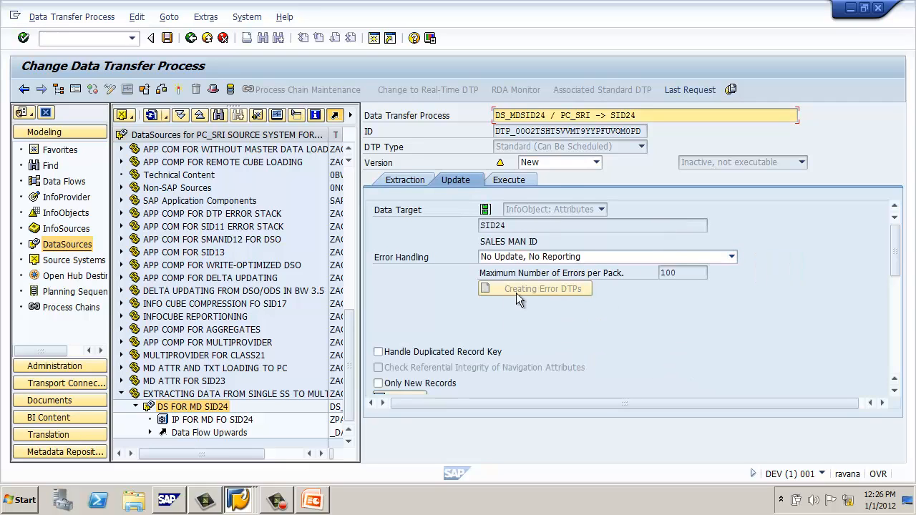
pyautogui.click(505, 180)
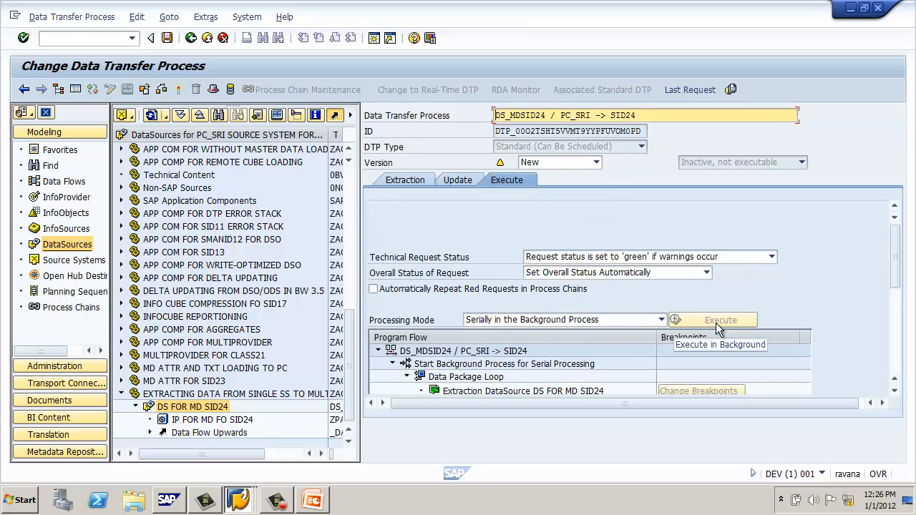
pyautogui.click(177, 91)
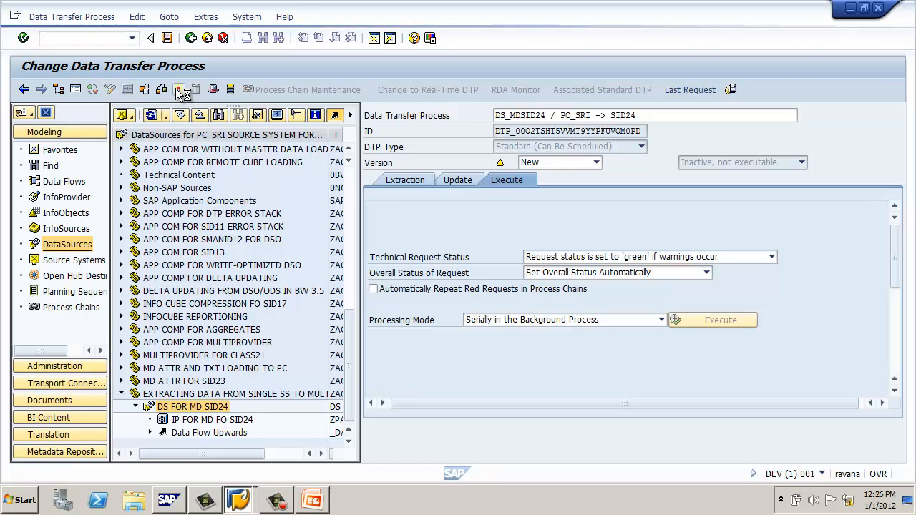
pyautogui.click(742, 324)
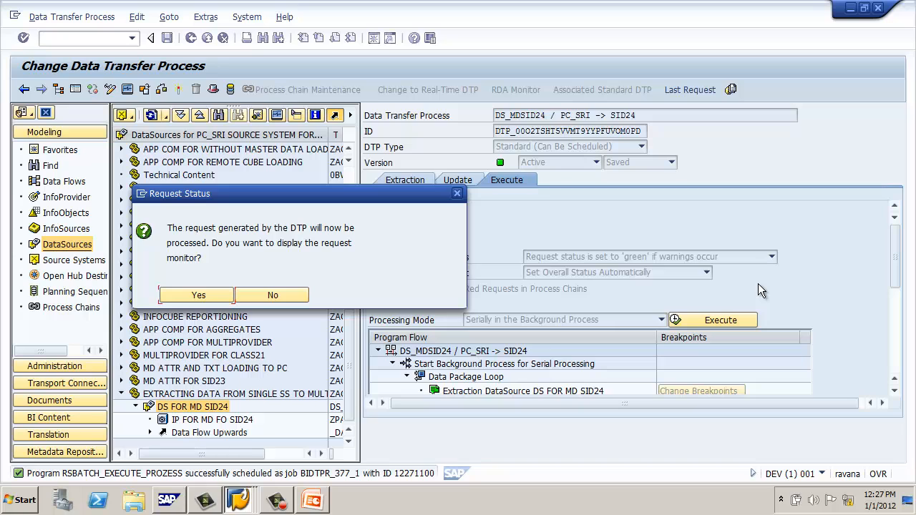
pyautogui.click(209, 295)
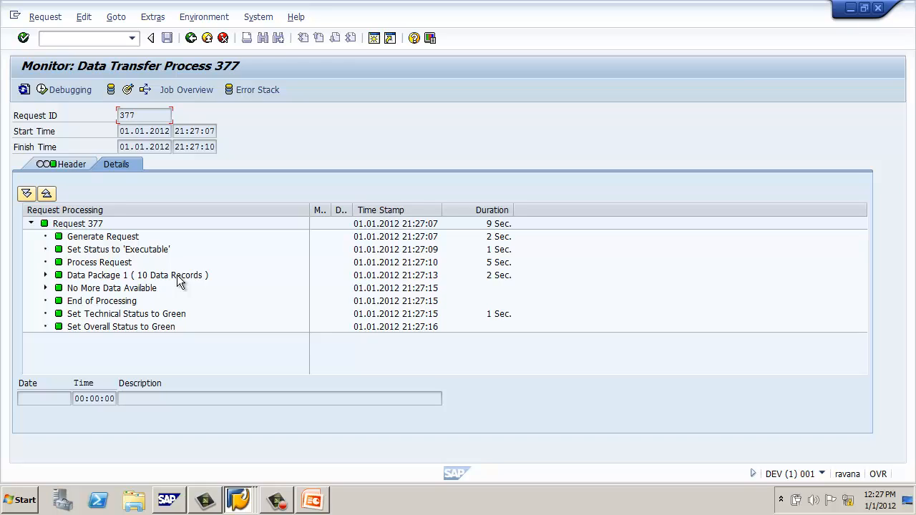
# - Open the administration of target SID24 and examine the load request's transferred and added records, selecting SALES MAN ID
pyautogui.click(126, 89)
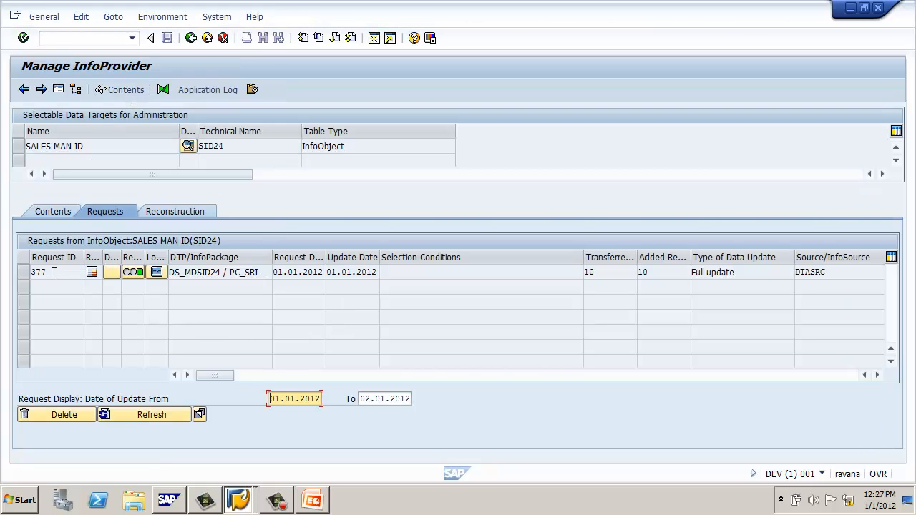
pyautogui.click(52, 273)
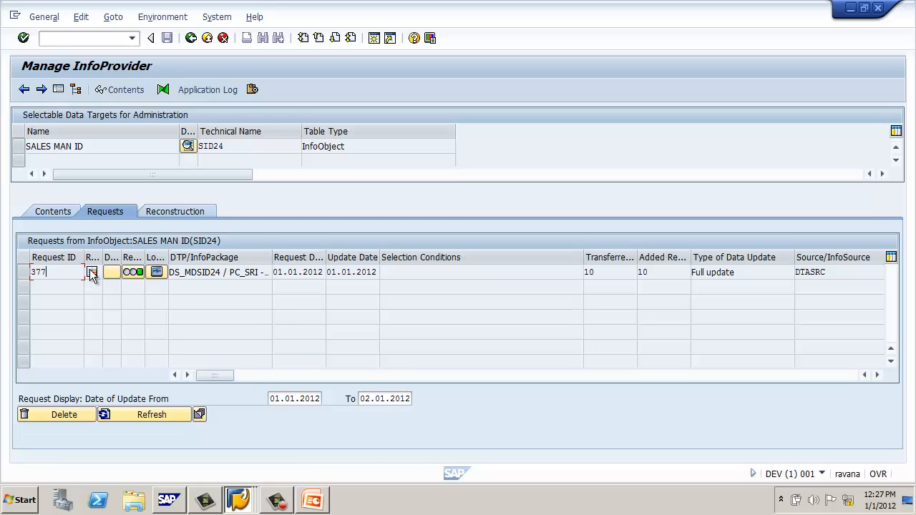
pyautogui.moveTo(91, 273)
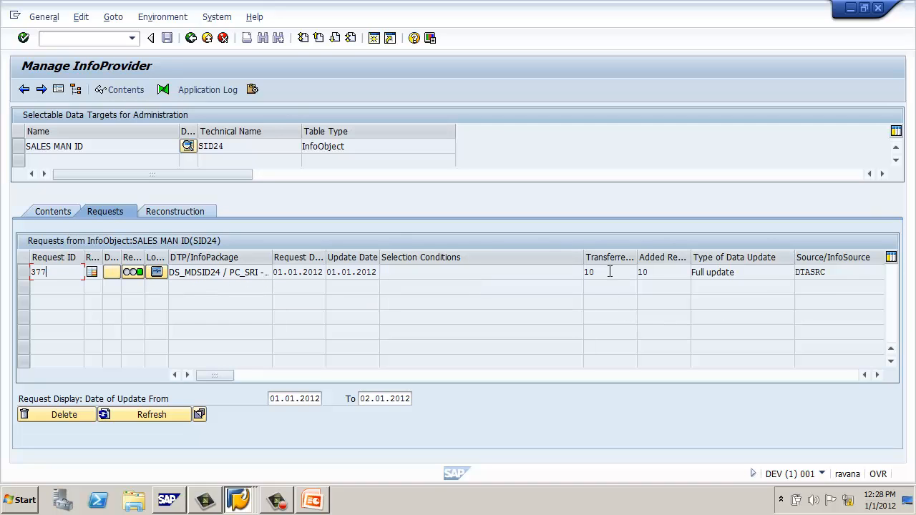
pyautogui.click(683, 270)
pyautogui.click(20, 146)
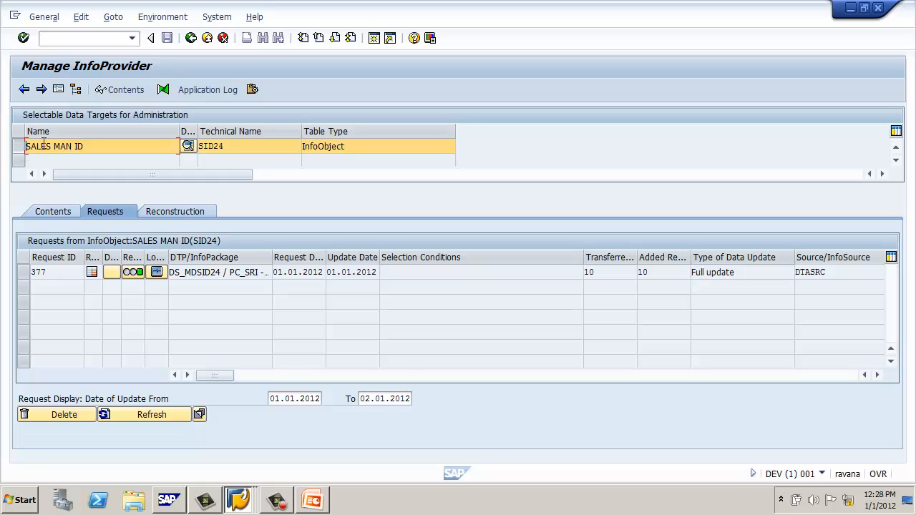
# - Display the SID24 master data contents without selection restrictions and go back to the request monitor
pyautogui.click(118, 89)
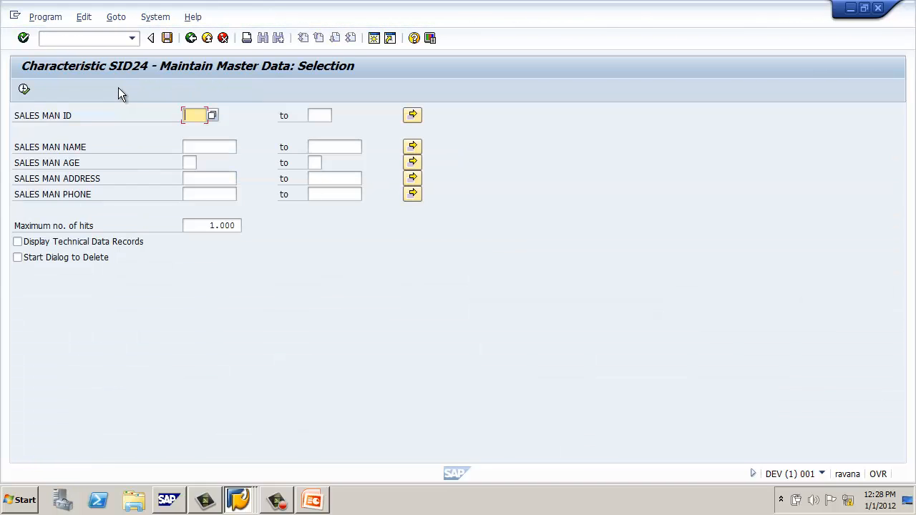
pyautogui.click(26, 89)
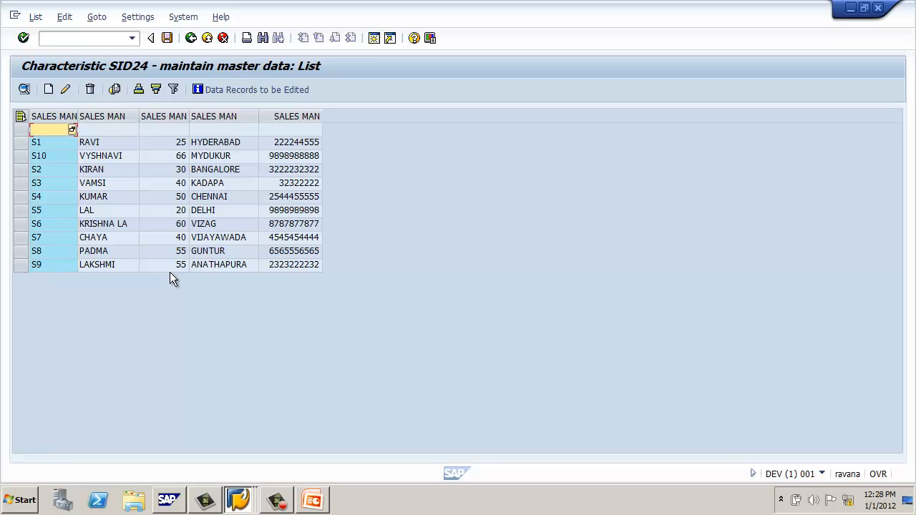
pyautogui.click(191, 37)
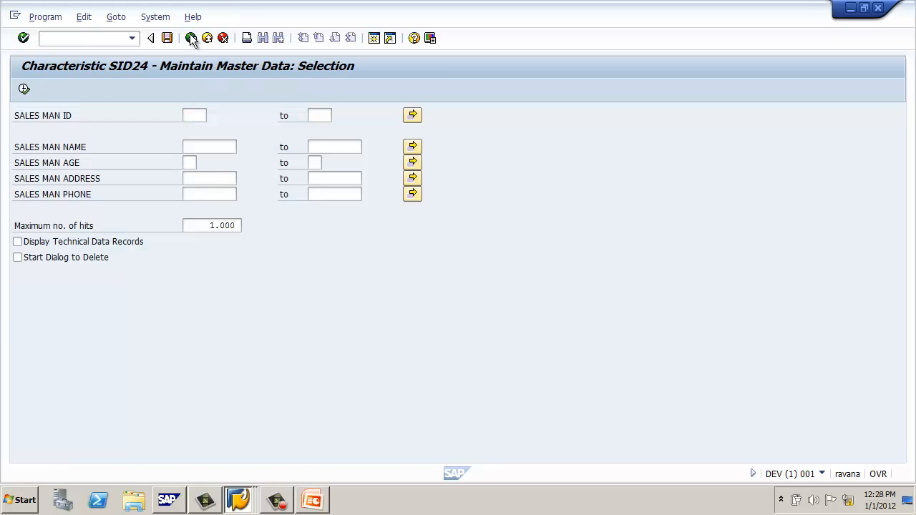
pyautogui.click(191, 38)
pyautogui.click(191, 38)
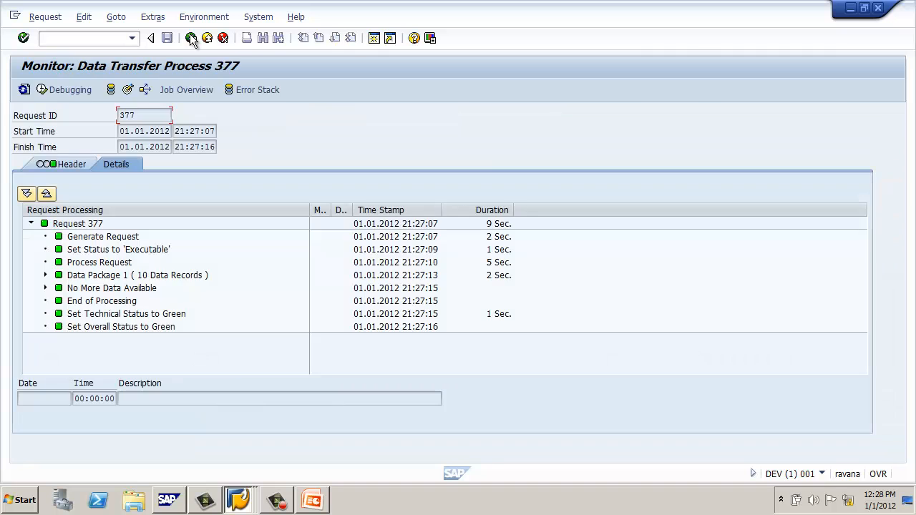
# - Leave the request monitor, the data transfer process and the modeling workbench to return to SAP Easy Access
pyautogui.click(191, 38)
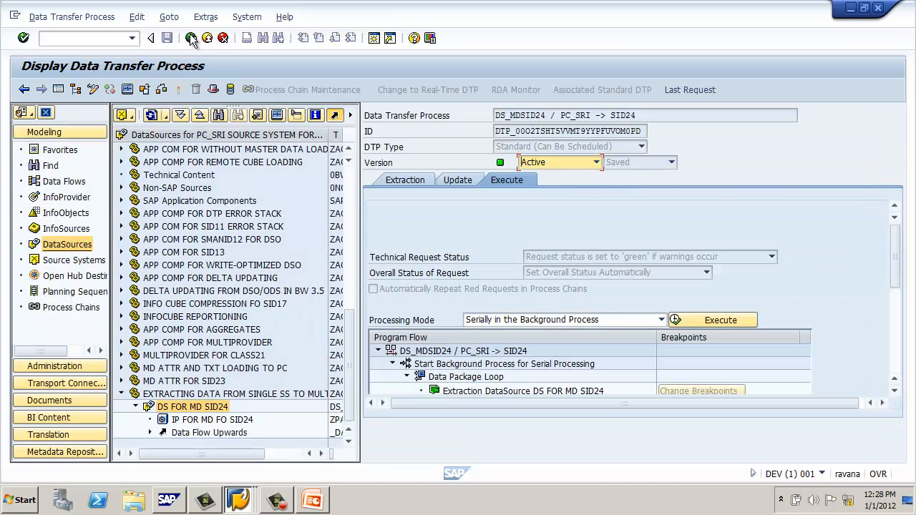
pyautogui.click(192, 38)
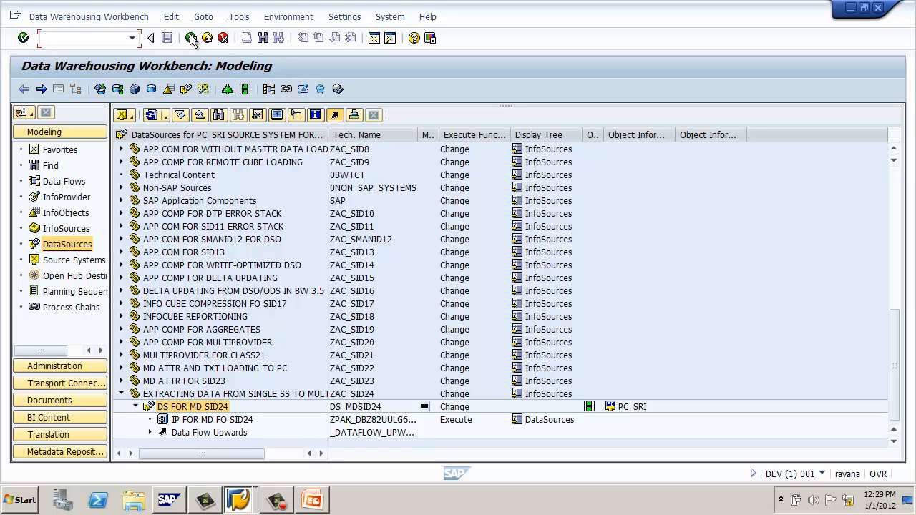
pyautogui.click(191, 38)
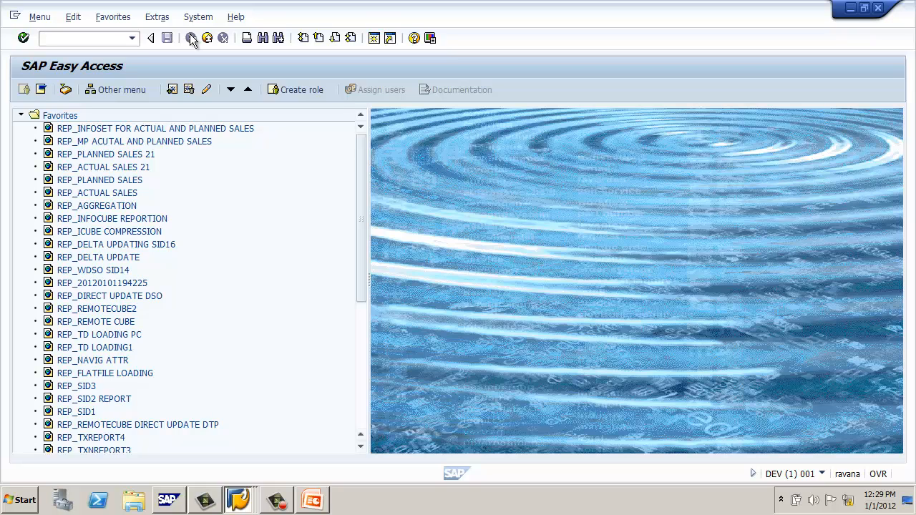
# - Open transaction RSA14 and start a new InfoObject catalog of type Key Figure under InfoArea IA_CLASS24
pyautogui.write('RSA14')
pyautogui.press('Return')
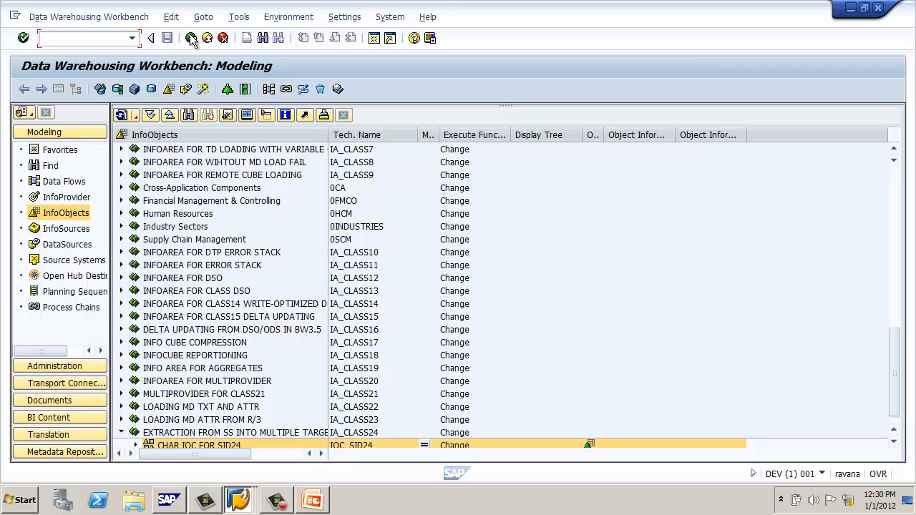
pyautogui.click(180, 434)
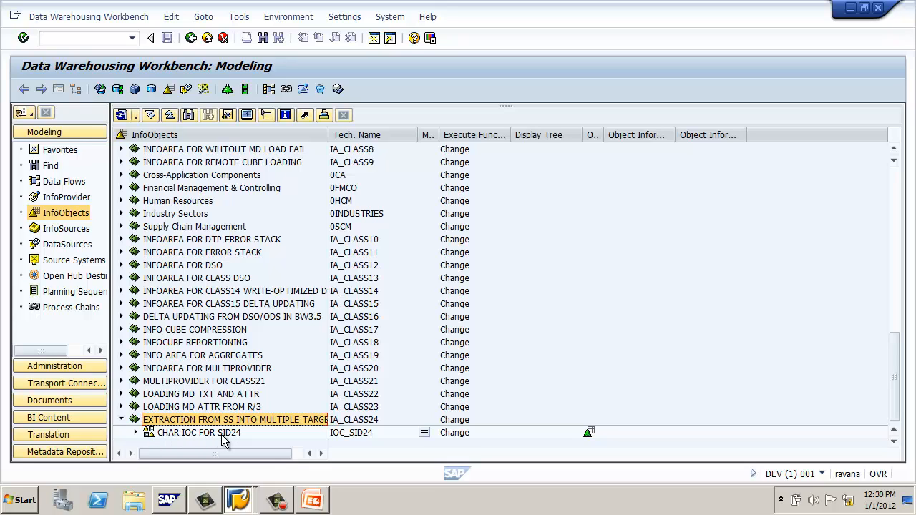
pyautogui.rightClick(254, 418)
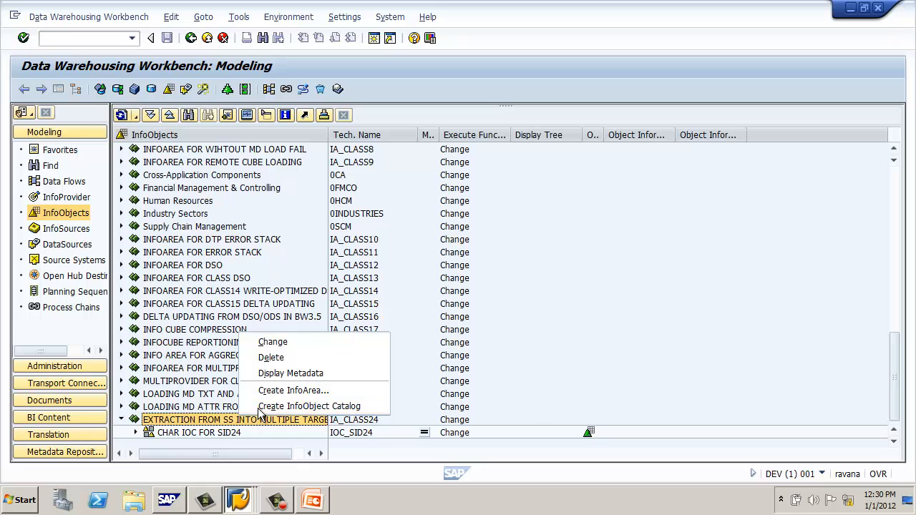
pyautogui.click(255, 407)
pyautogui.click(96, 331)
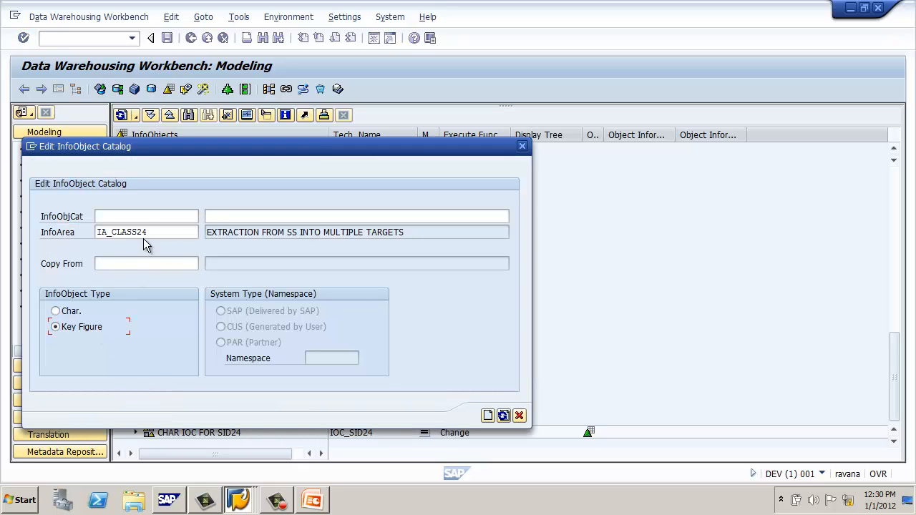
# - Enter catalog name IOC_SID24 with the description KF IOC FOR SID24 and try to create the catalog
pyautogui.click(146, 217)
pyautogui.write('I')
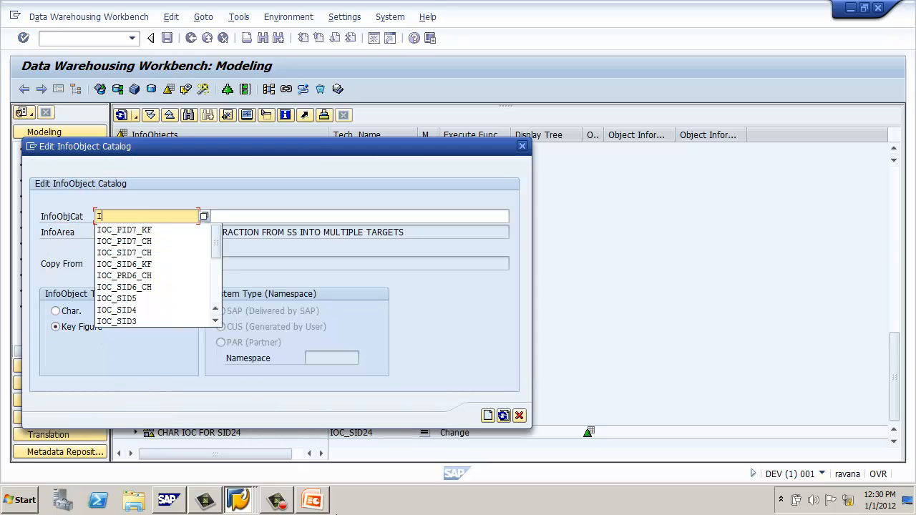
pyautogui.write('OC_SID')
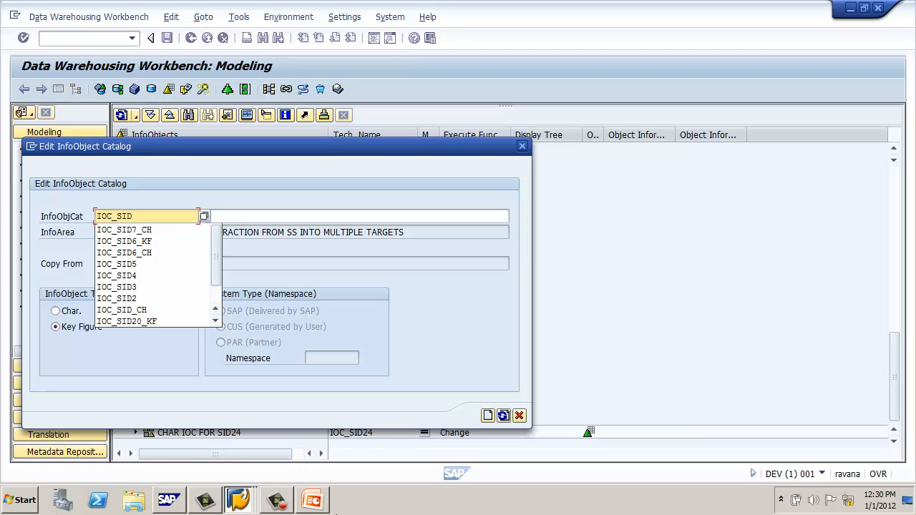
pyautogui.write('24')
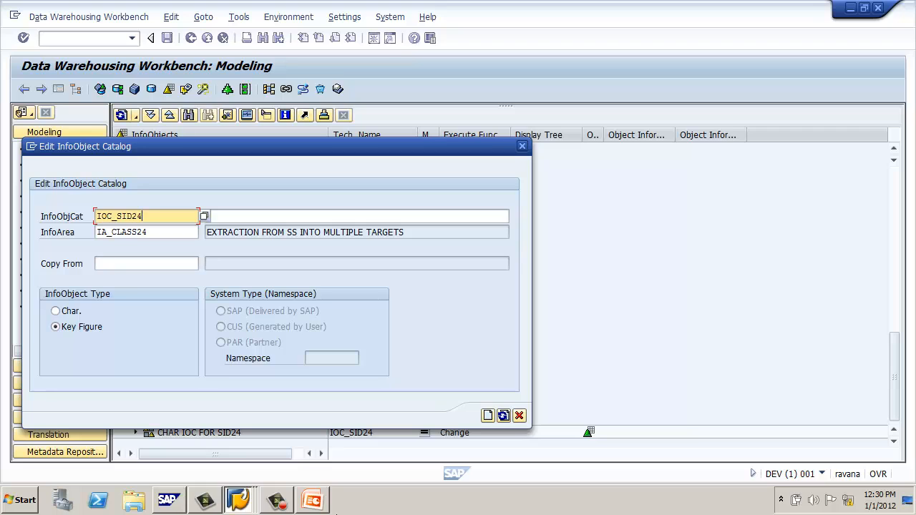
pyautogui.press('Tab')
pyautogui.write('KF')
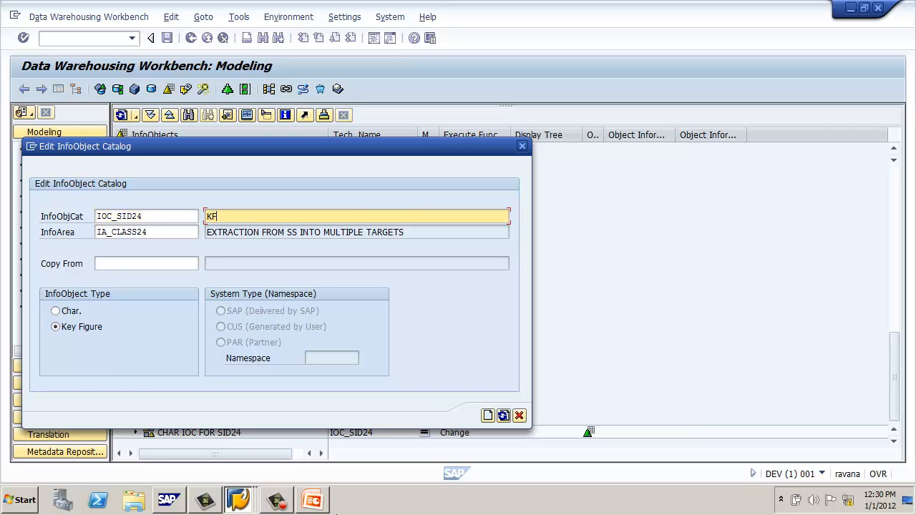
pyautogui.write(' IOC F')
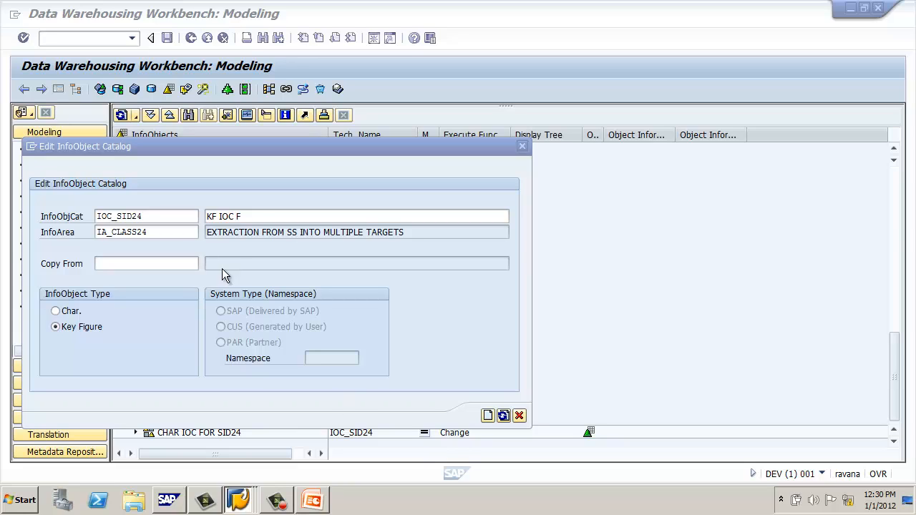
pyautogui.click(264, 219)
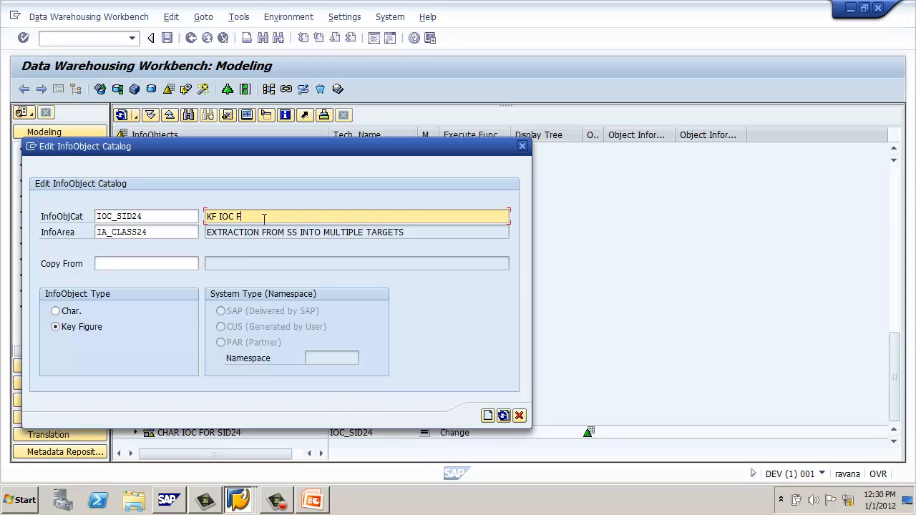
pyautogui.write('OR SID24')
pyautogui.press('Return')
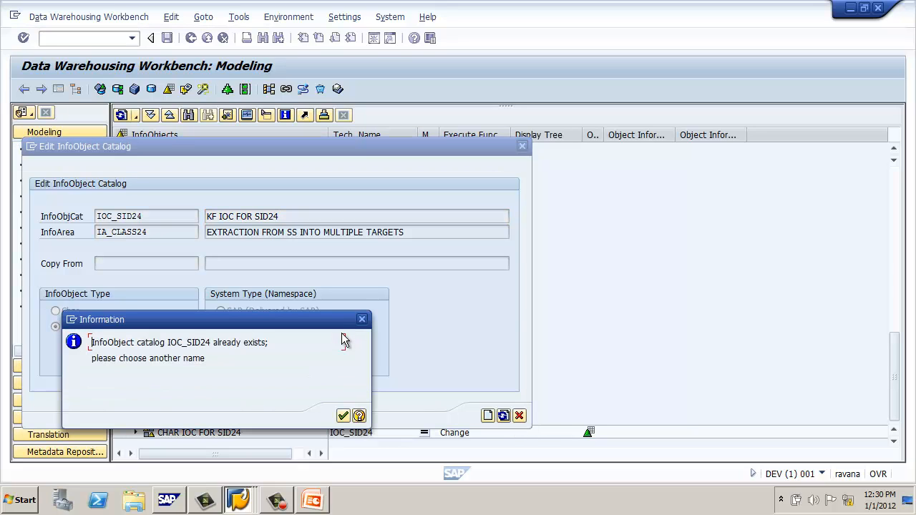
# - Create and activate the key figure catalog under the name IOC_SID24_KF, and return to the InfoObjects tree
pyautogui.click(343, 418)
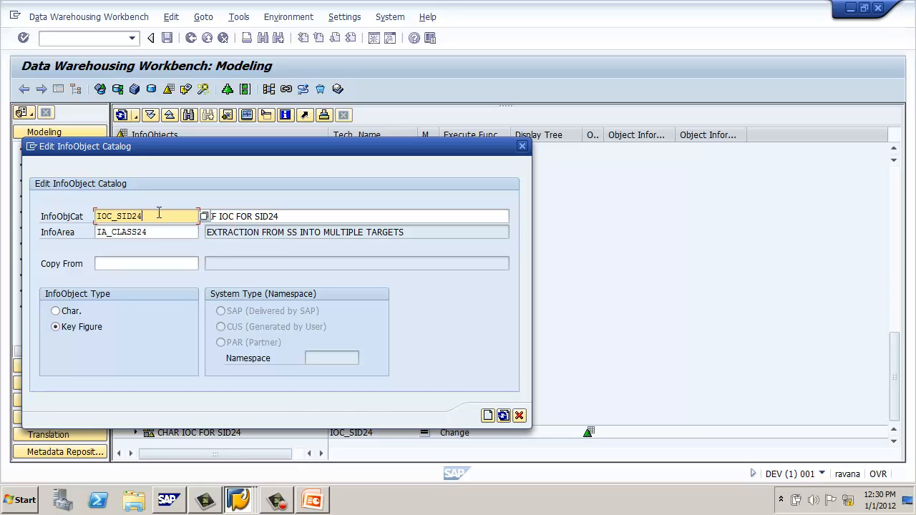
pyautogui.write('_KF')
pyautogui.press('Return')
pyautogui.click(489, 415)
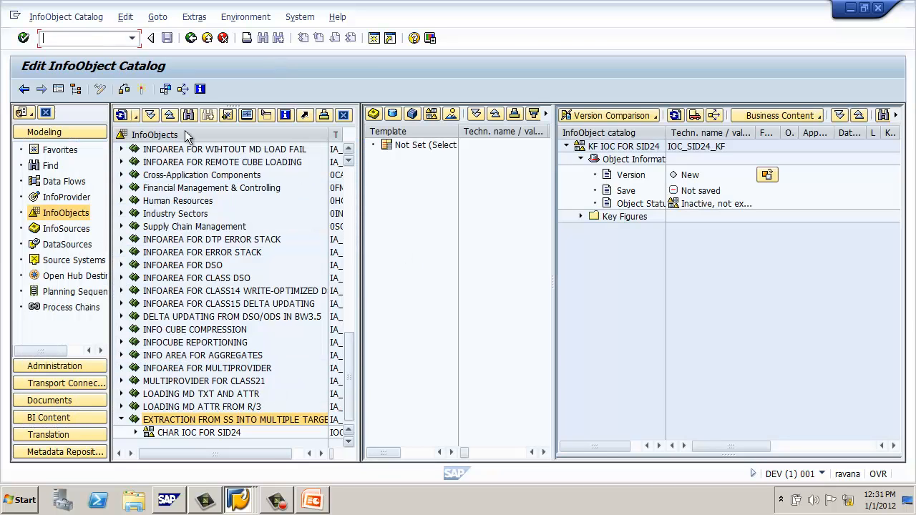
pyautogui.click(144, 89)
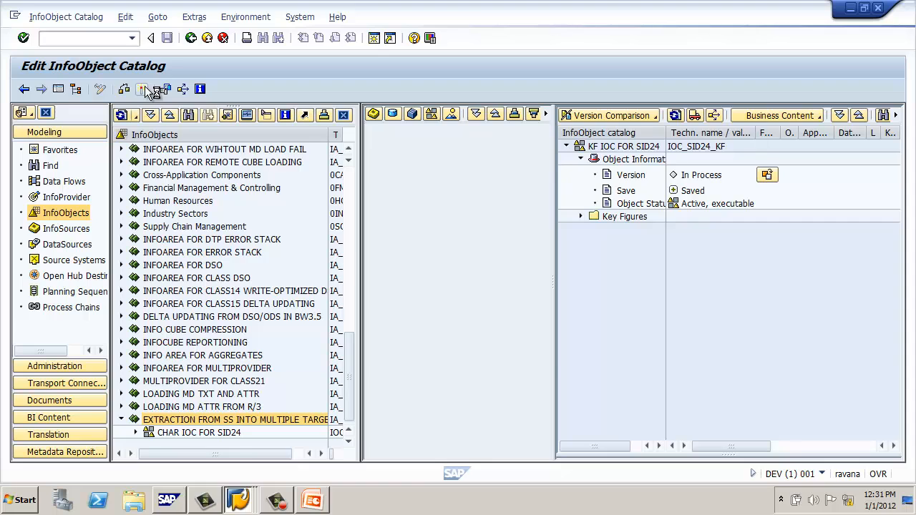
pyautogui.click(192, 37)
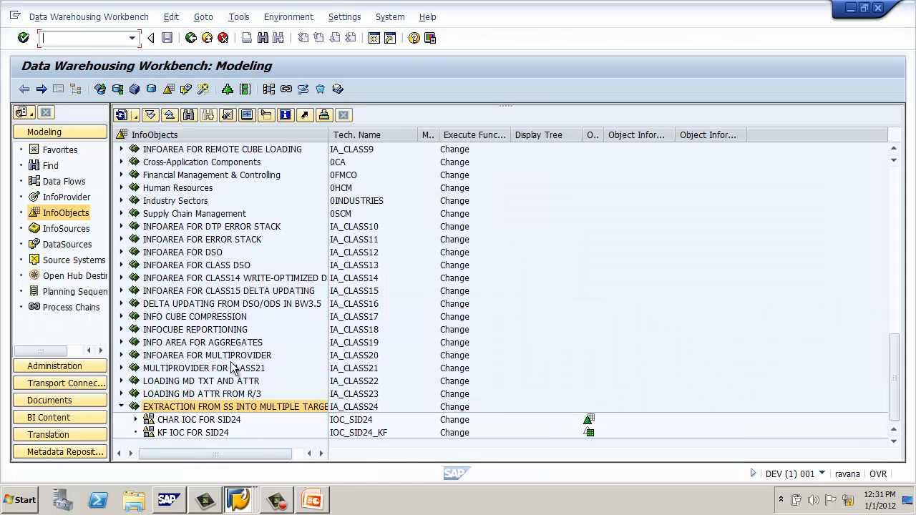
# - Create key figure PQTY24 with the long description QTY in the KF IOC FOR SID24 catalog
pyautogui.click(220, 435)
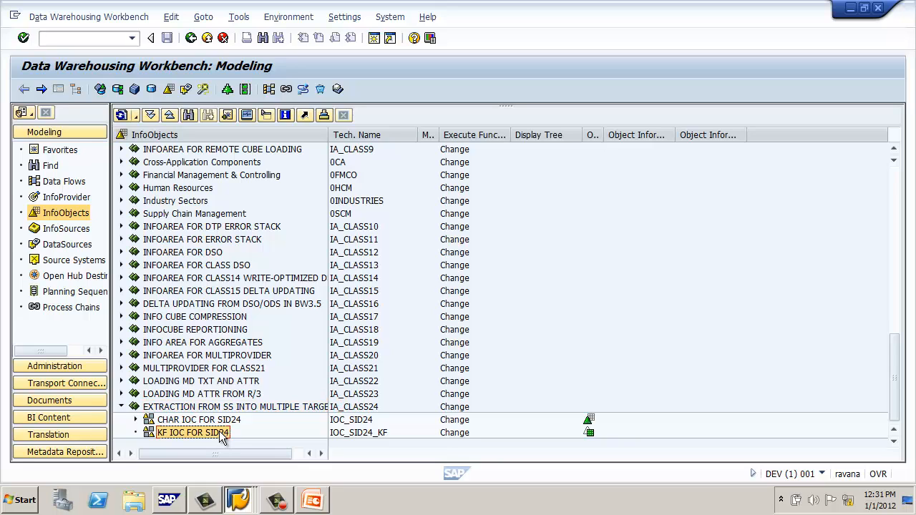
pyautogui.rightClick(220, 435)
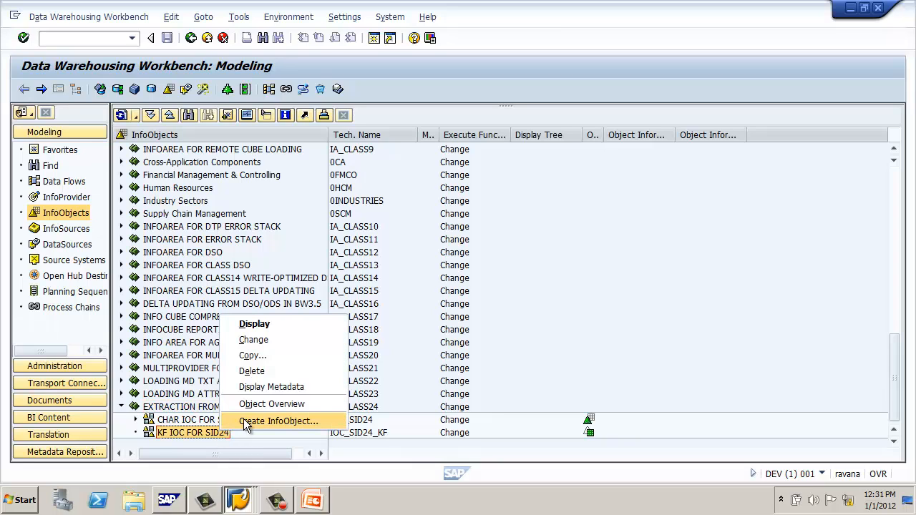
pyautogui.click(245, 423)
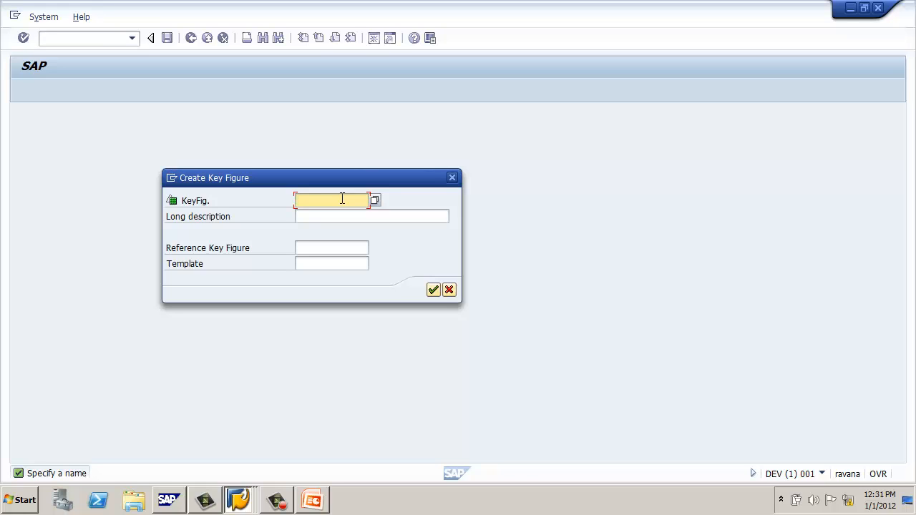
pyautogui.write('PQTY')
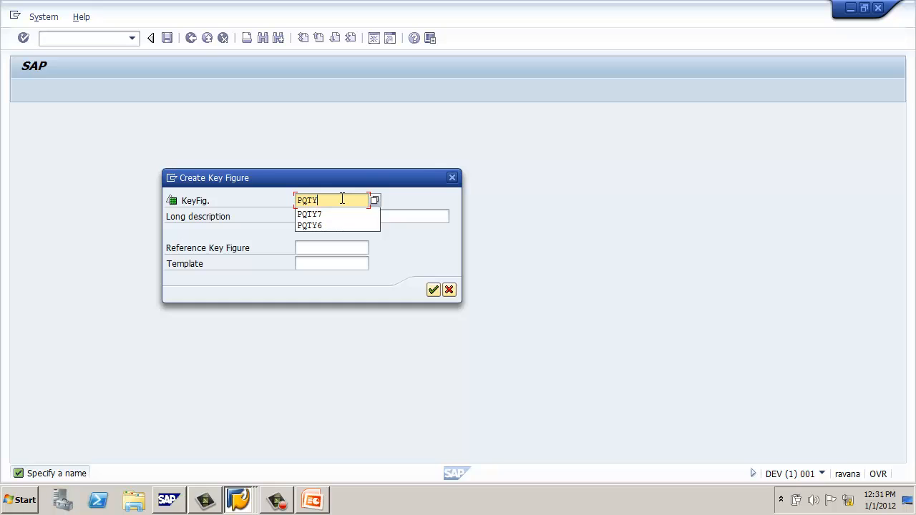
pyautogui.write('24')
pyautogui.press('Tab')
pyautogui.write('QTY')
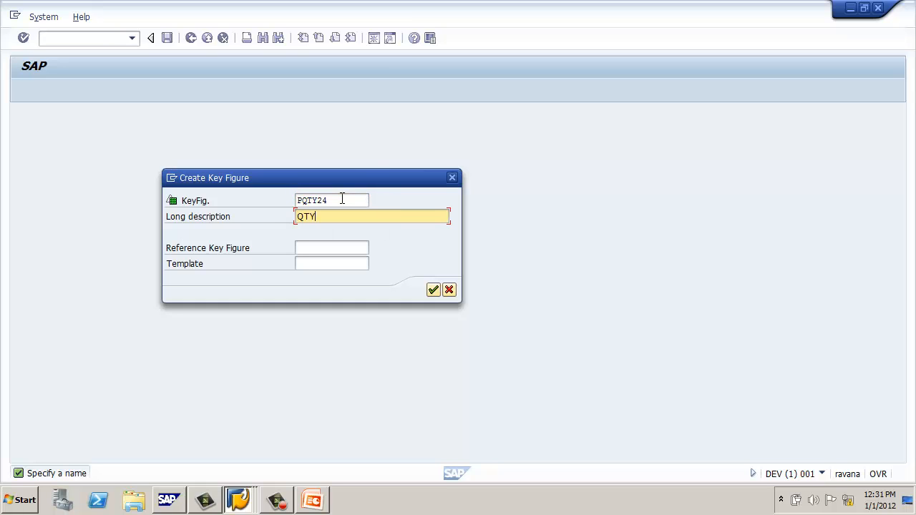
pyautogui.press('Return')
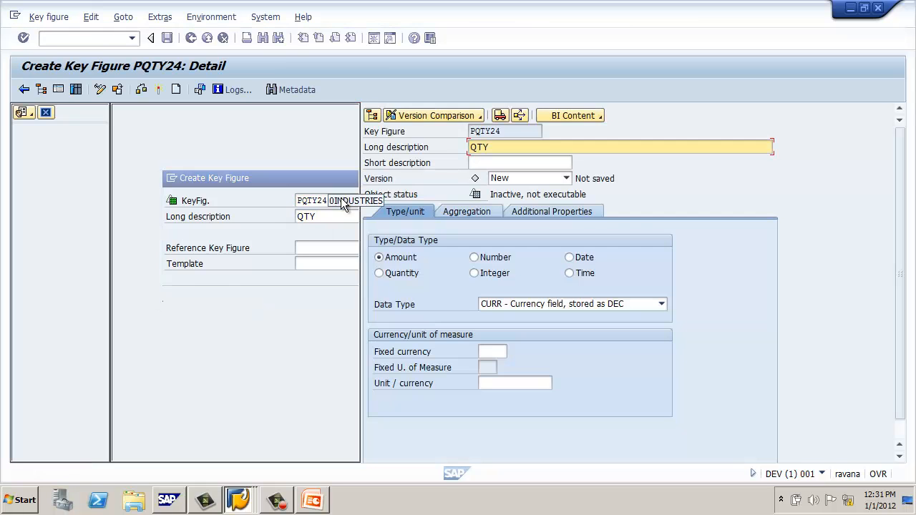
# - Set key figure PQTY24 to type Quantity with unit 0UNIT and activate it
pyautogui.click(401, 274)
pyautogui.click(518, 384)
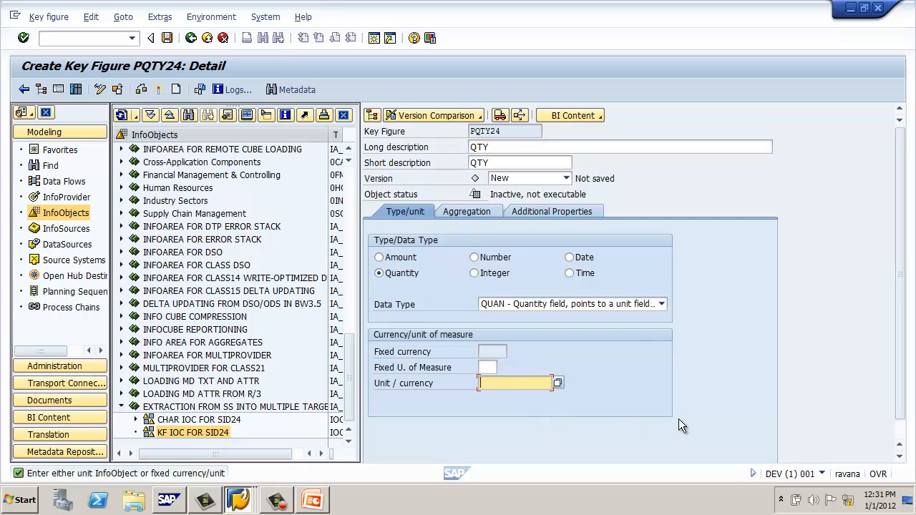
pyautogui.write('0')
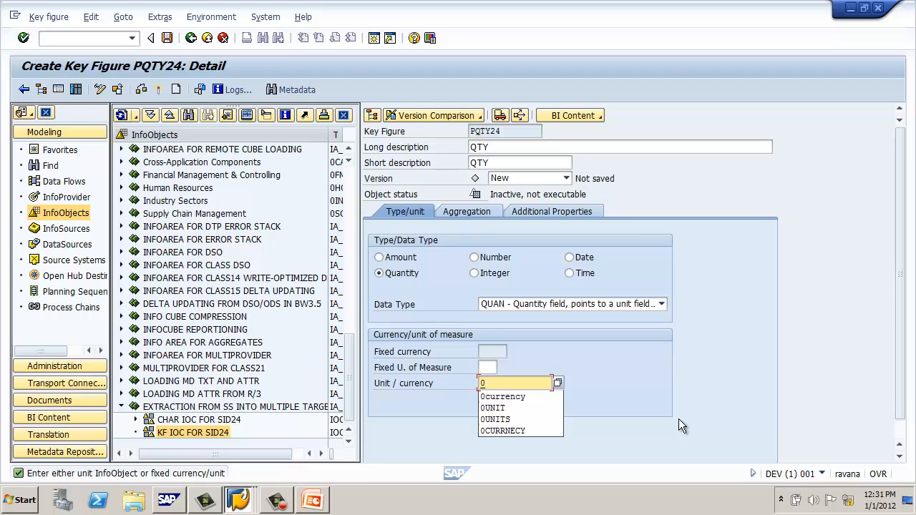
pyautogui.write('UNITS')
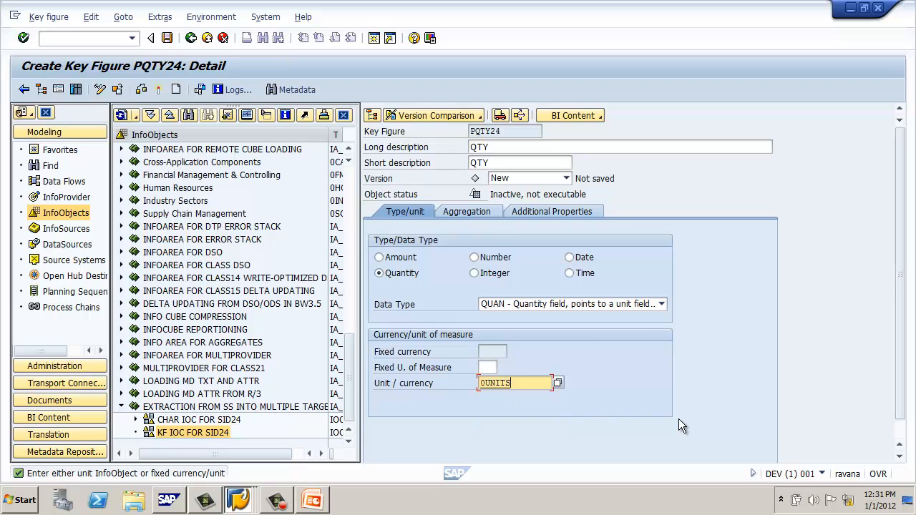
pyautogui.press('Return')
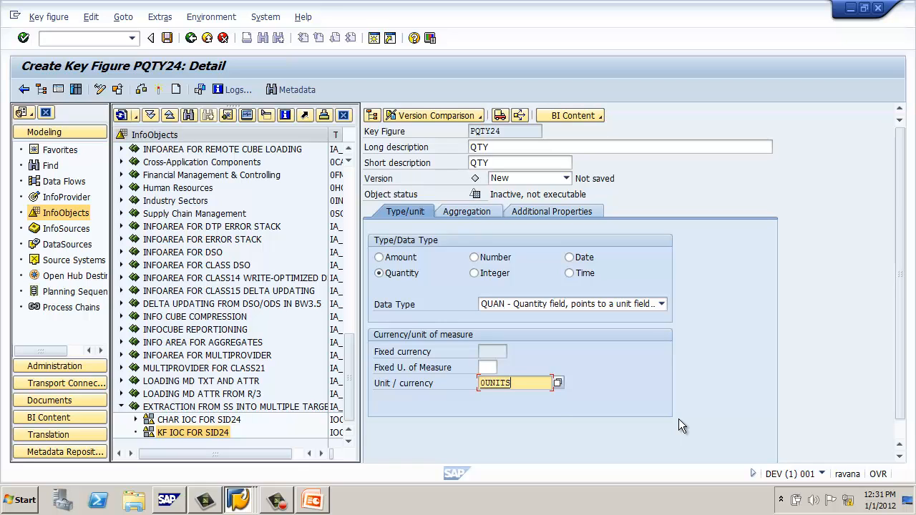
pyautogui.press('BackSpace')
pyautogui.press('Return')
pyautogui.click(160, 89)
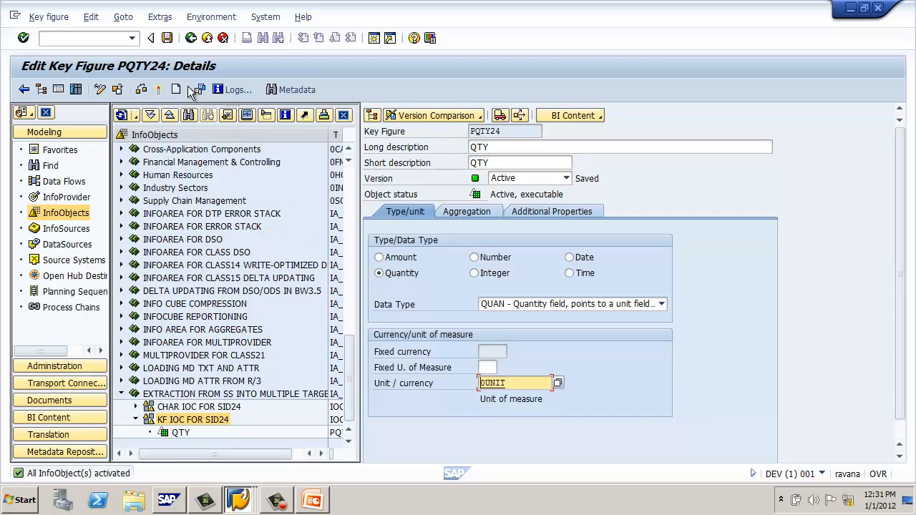
# - Create another key figure named PSALES24 with the long description SALES REVENUE
pyautogui.click(178, 90)
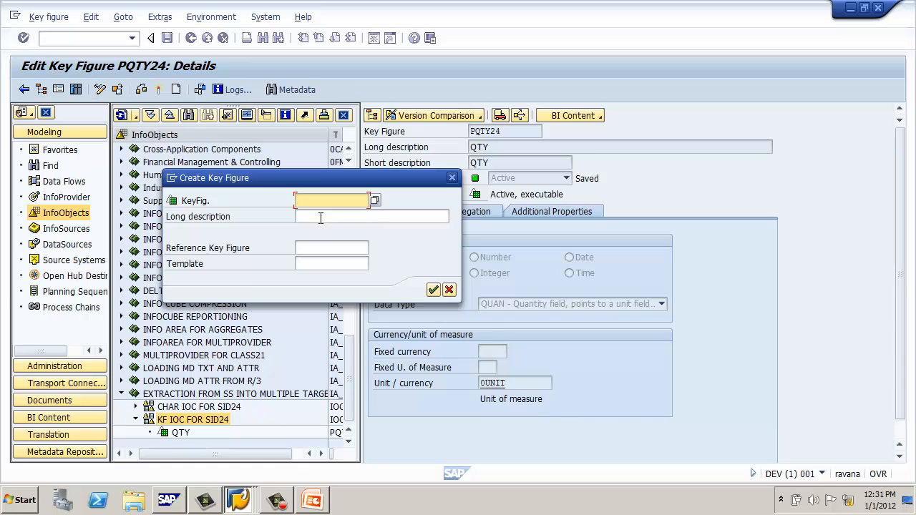
pyautogui.write('SA')
pyautogui.press('BackSpace')
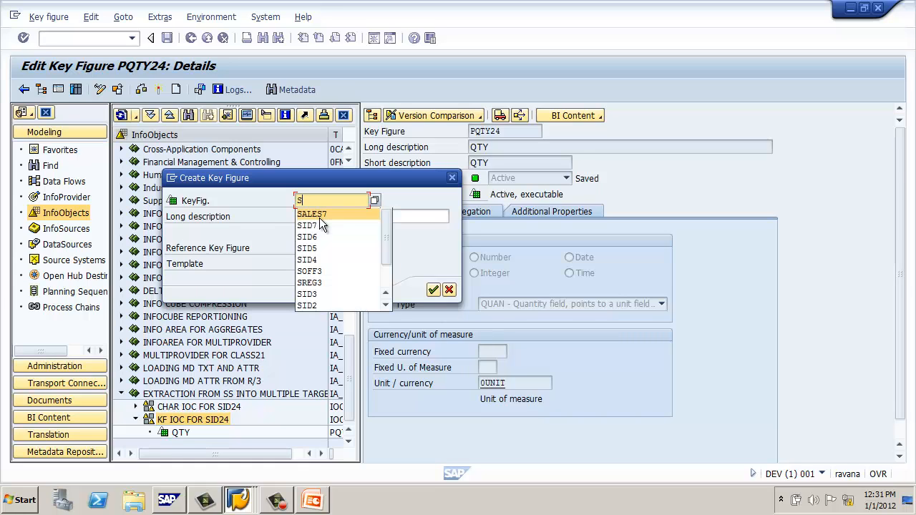
pyautogui.press('BackSpace')
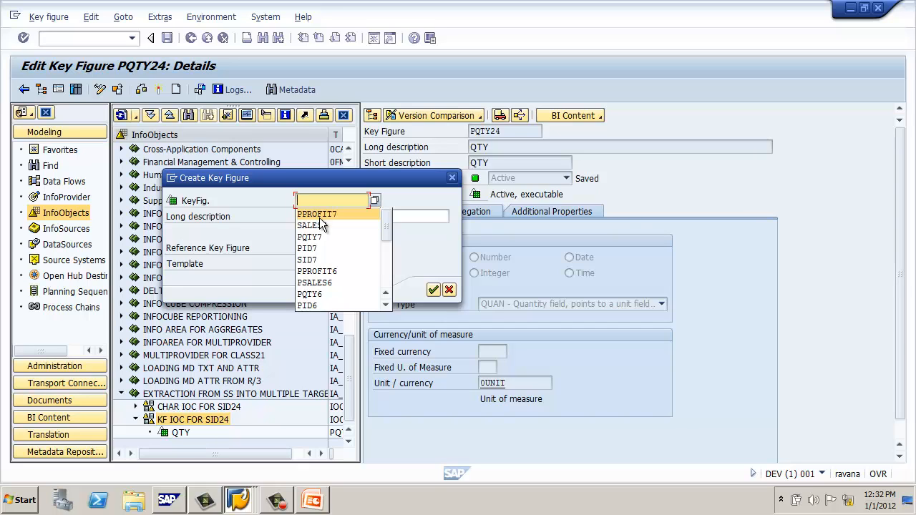
pyautogui.write('PSALES24')
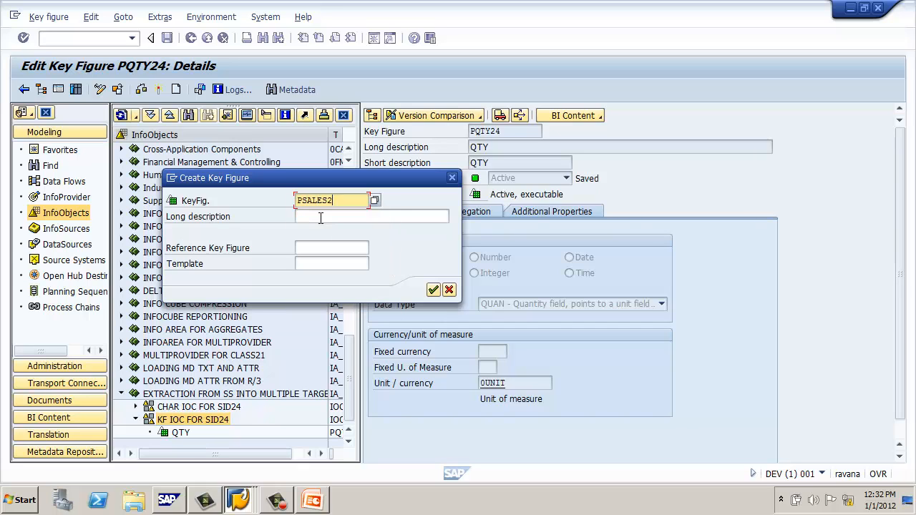
pyautogui.click(320, 218)
pyautogui.write('SALES')
pyautogui.press('Num_Lock')
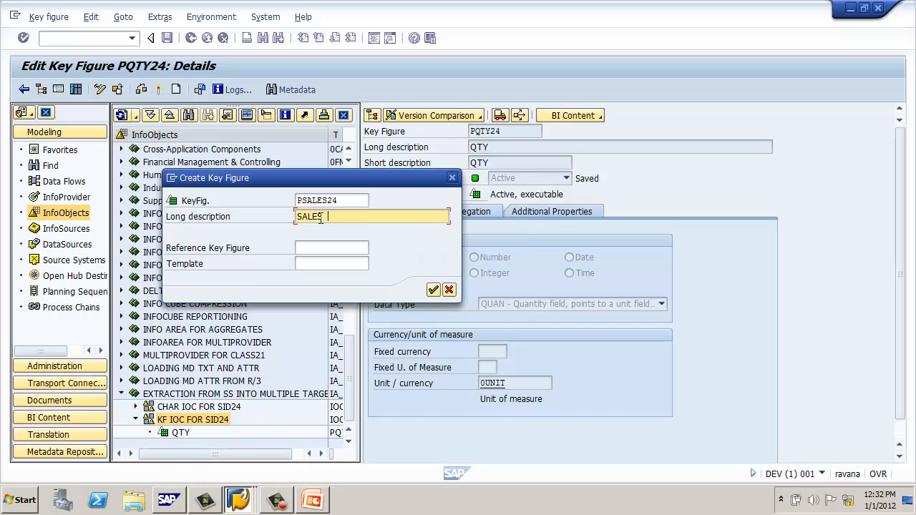
pyautogui.write('REVENUE')
pyautogui.press('Return')
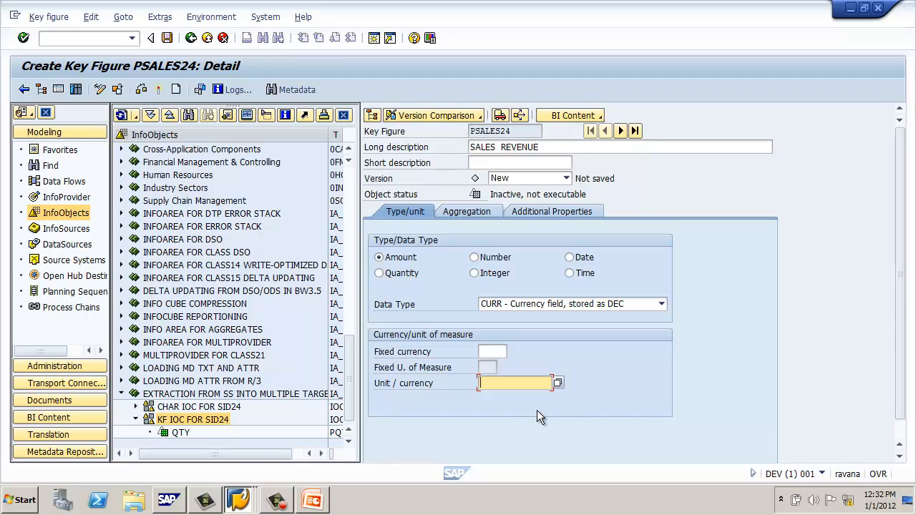
# - Assign 0CURRENCY as the unit/currency of key figure PSALES24 and activate it
pyautogui.write('0')
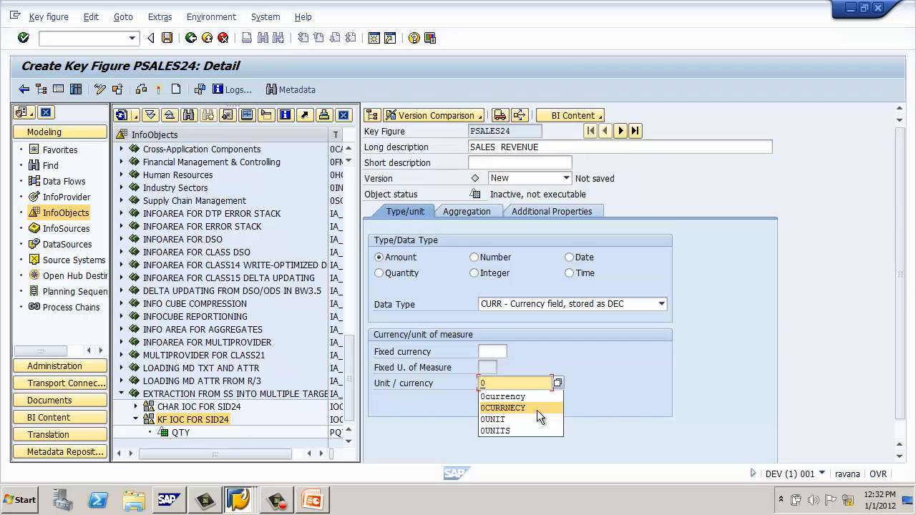
pyautogui.press('Up')
pyautogui.press('Return')
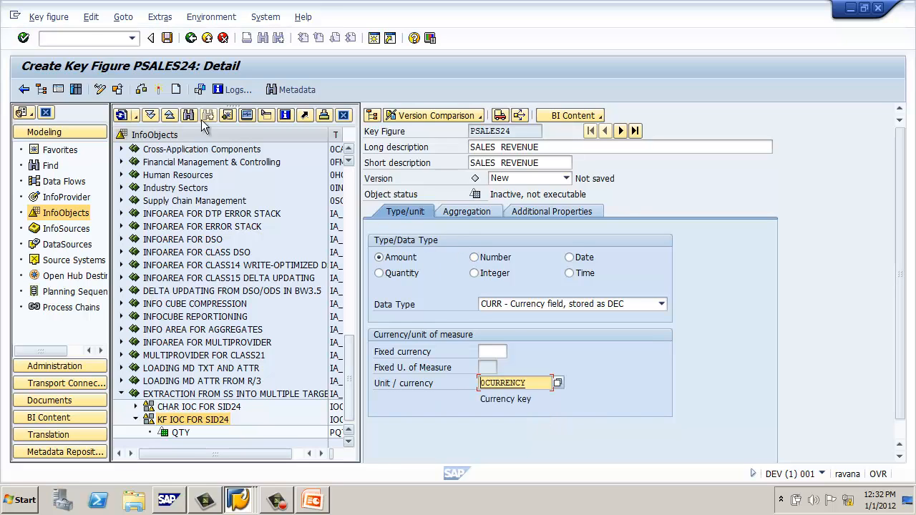
pyautogui.click(159, 91)
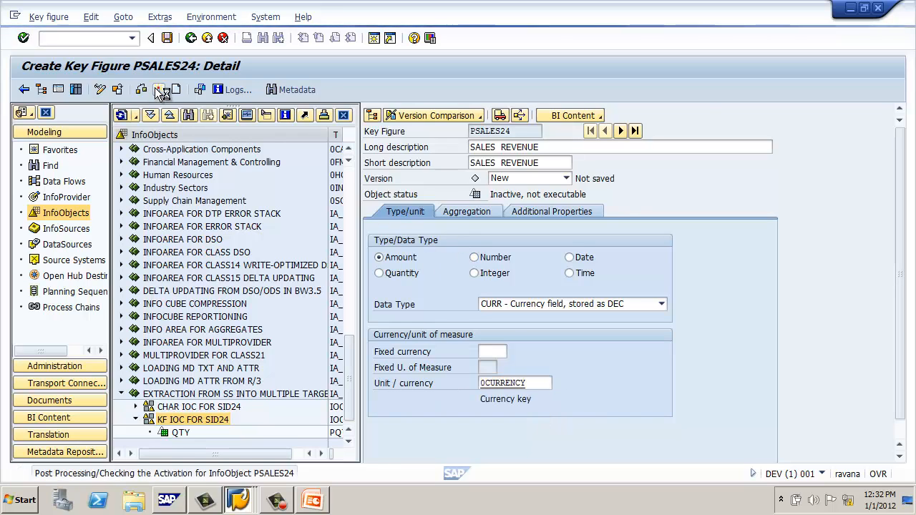
# - Create another key figure named PPROFIT24 with the long description SALES PROFIT
pyautogui.click(174, 91)
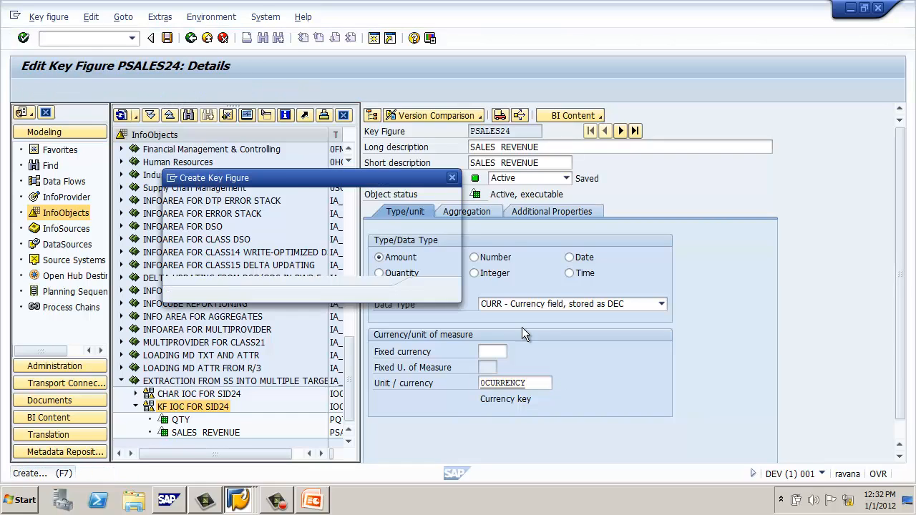
pyautogui.write('PPROFT')
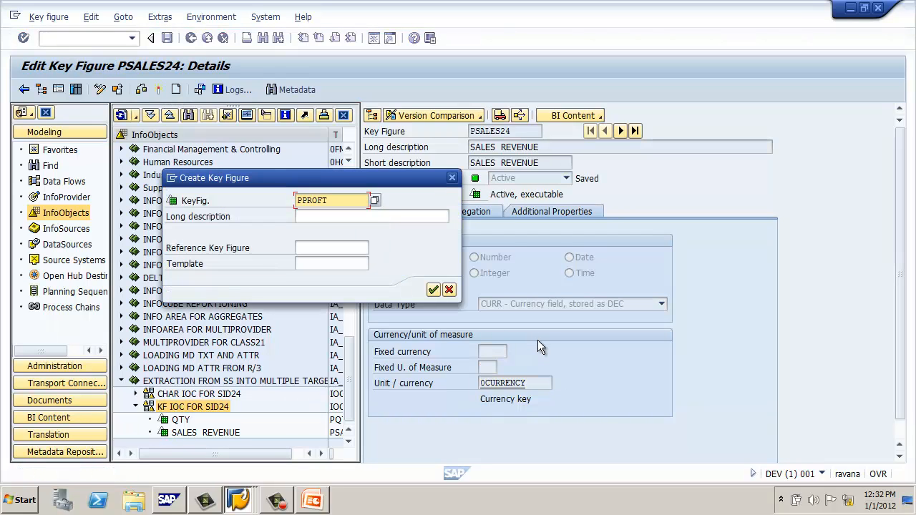
pyautogui.press('Tab')
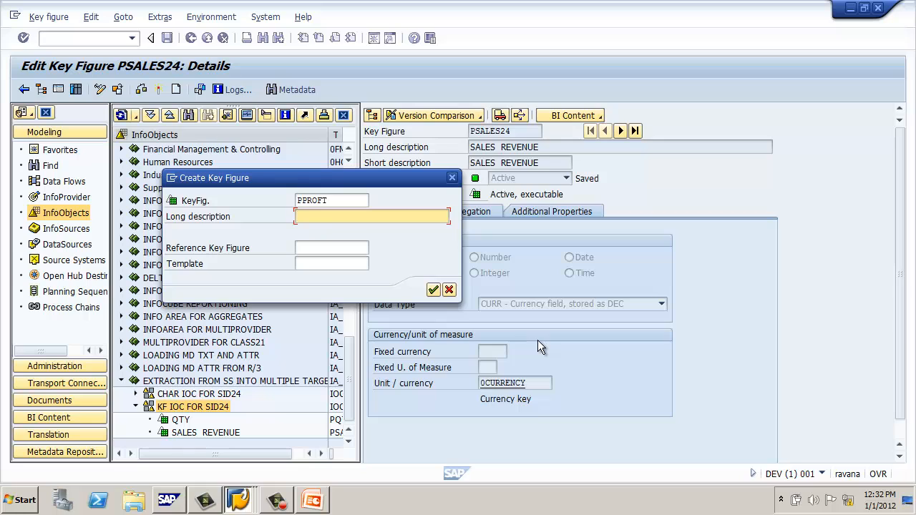
pyautogui.click(353, 201)
pyautogui.press('BackSpace')
pyautogui.write('IT')
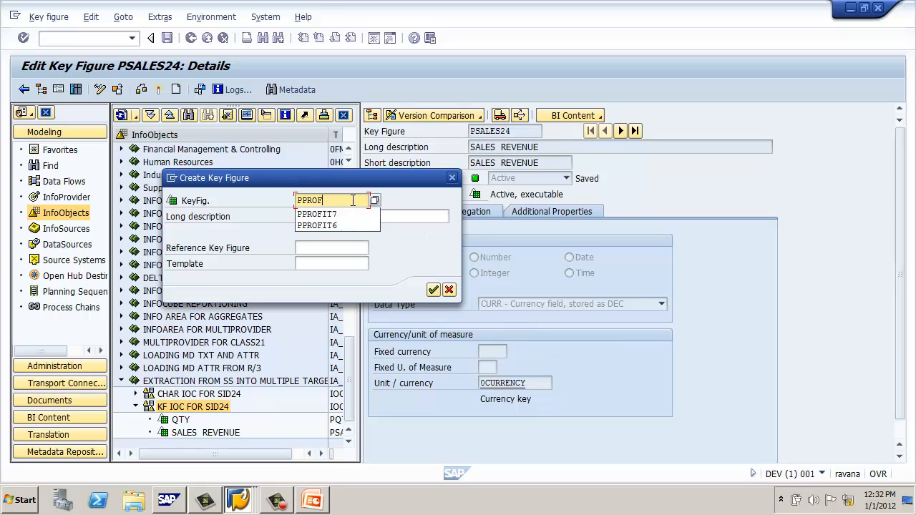
pyautogui.press('BackSpace')
pyautogui.press('BackSpace')
pyautogui.write('T')
pyautogui.press('Down')
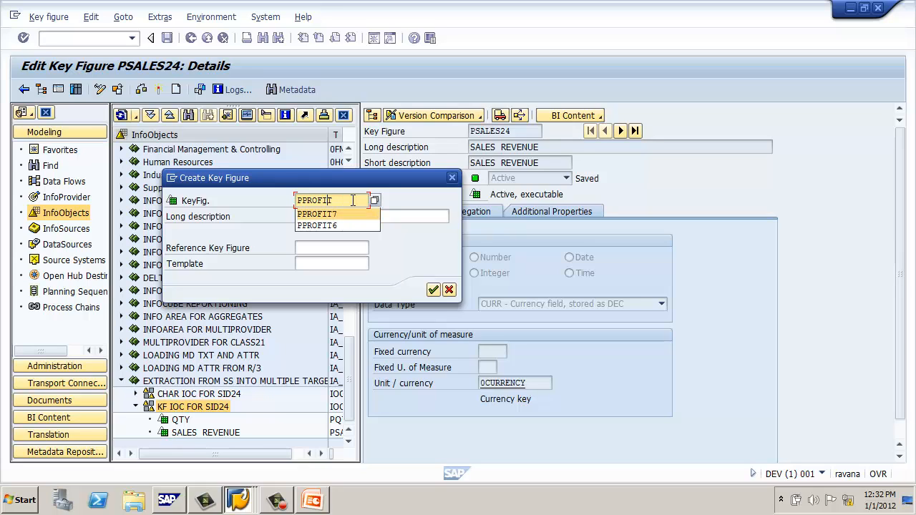
pyautogui.press('Num_Lock')
pyautogui.write('24')
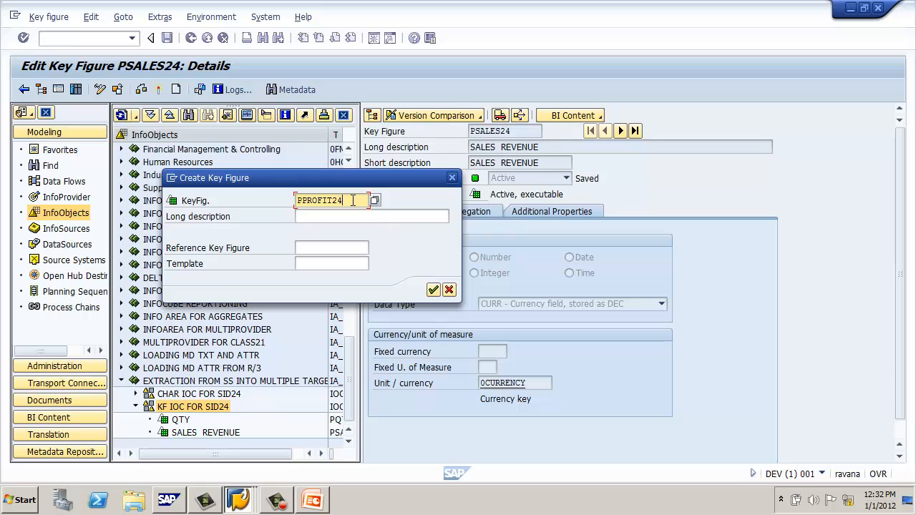
pyautogui.press('Tab')
pyautogui.write('SALES ')
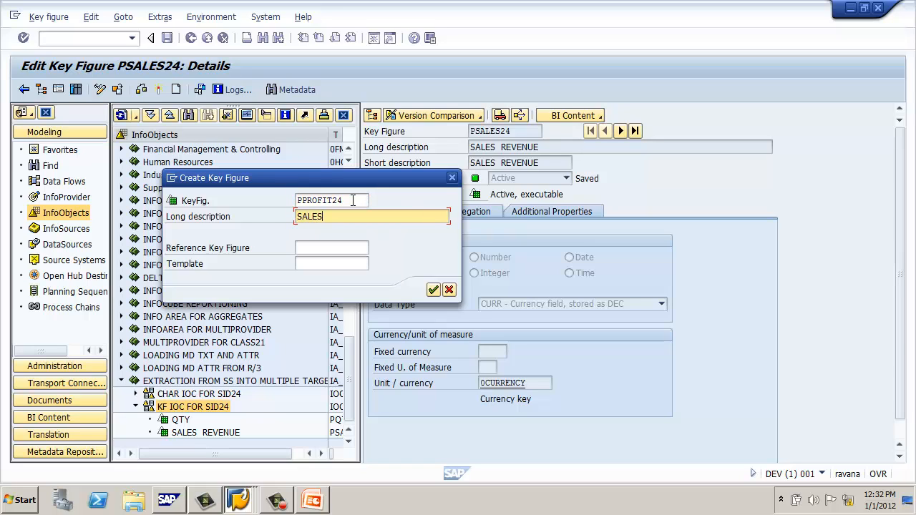
pyautogui.write('PROFIT')
pyautogui.click(433, 289)
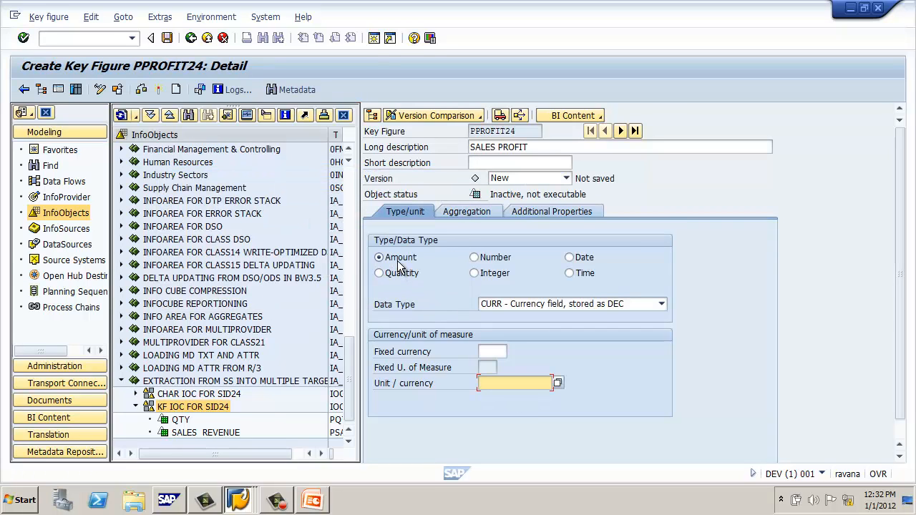
# - Assign 0CURRENCY as the unit/currency of key figure PPROFIT24, activate it and return to the InfoObjects overview
pyautogui.write('0CURRENCY')
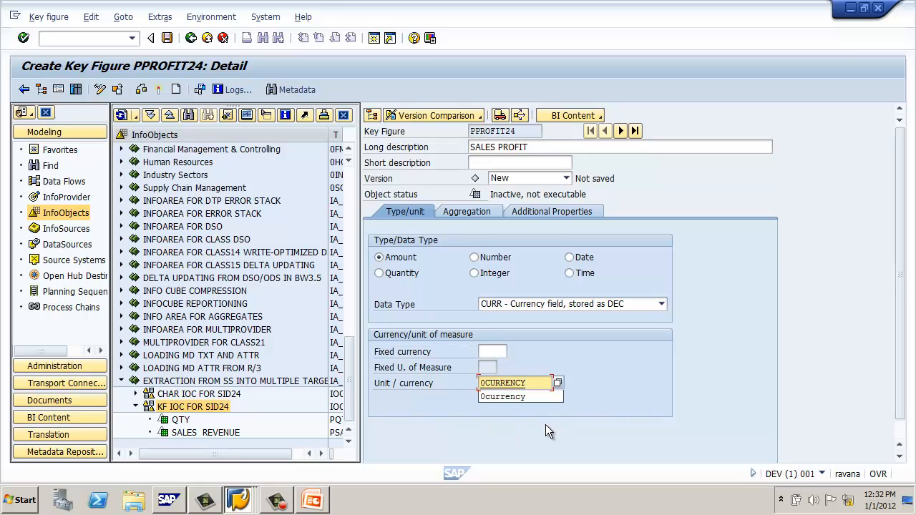
pyautogui.press('Return')
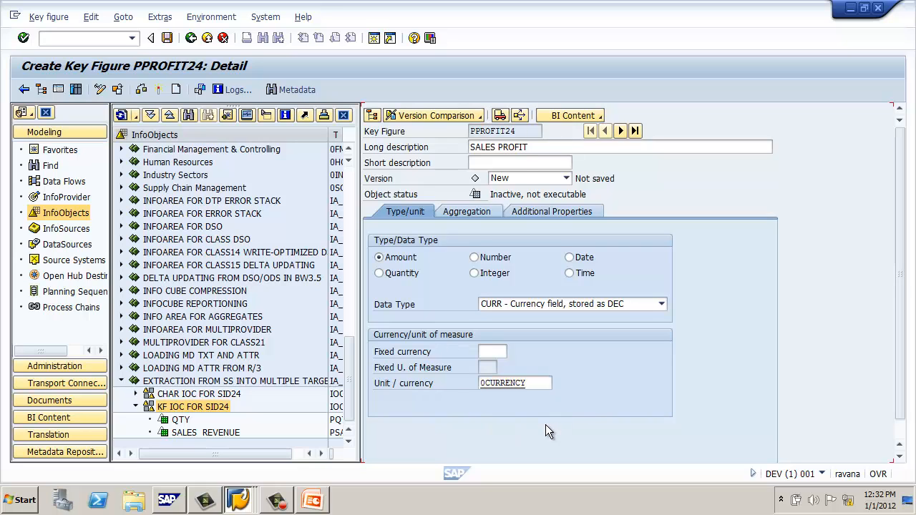
pyautogui.click(160, 90)
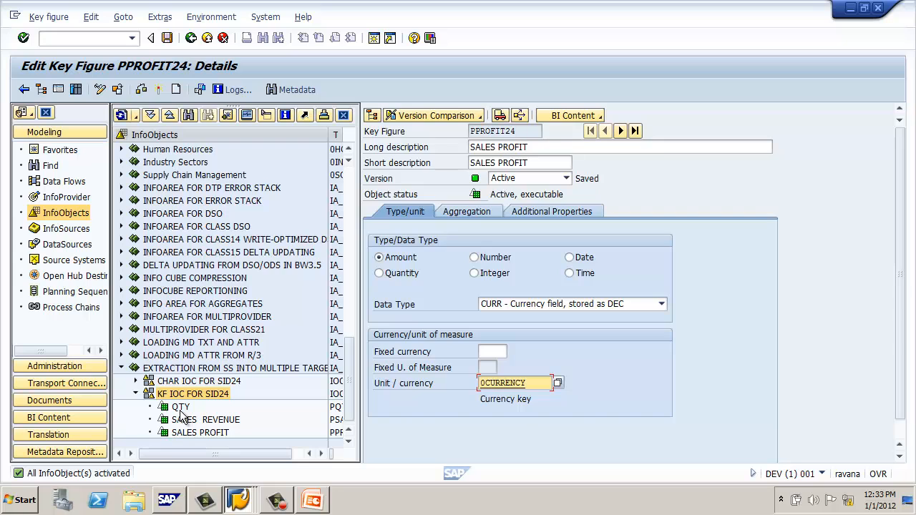
pyautogui.click(191, 38)
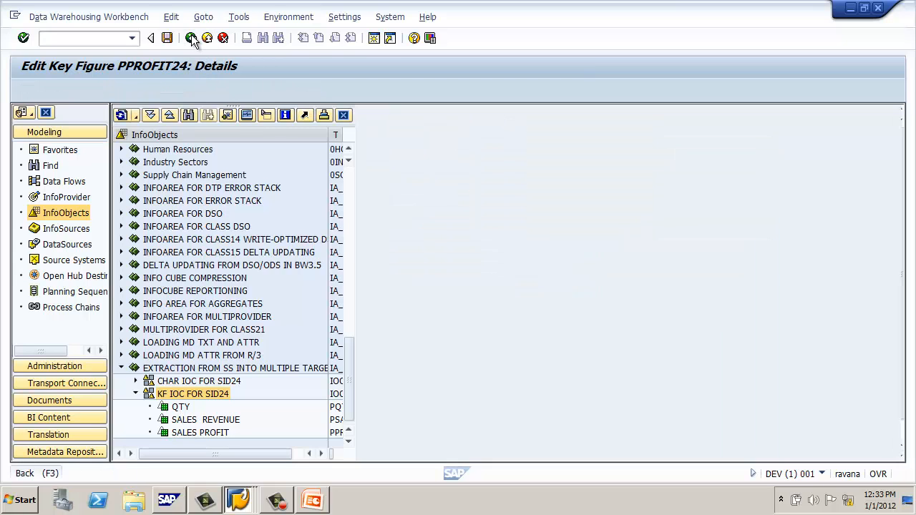
# - Create characteristic PID24 with the long description PRODUCT ID in the CHAR IOC FOR SID24 catalog
pyautogui.click(136, 381)
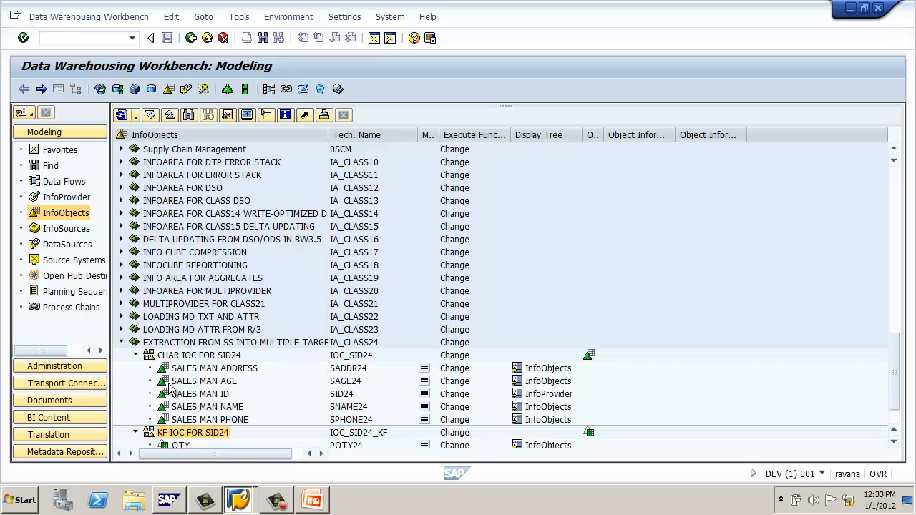
pyautogui.click(209, 358)
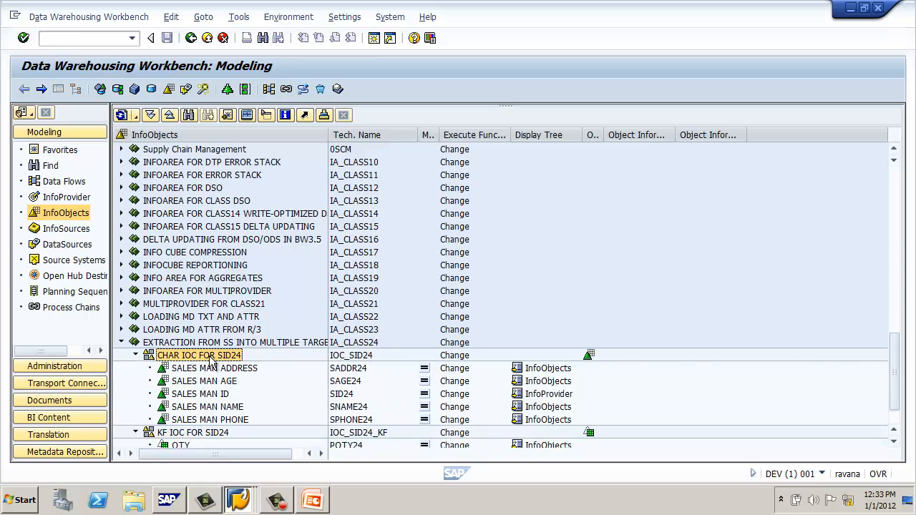
pyautogui.rightClick(210, 358)
pyautogui.click(269, 464)
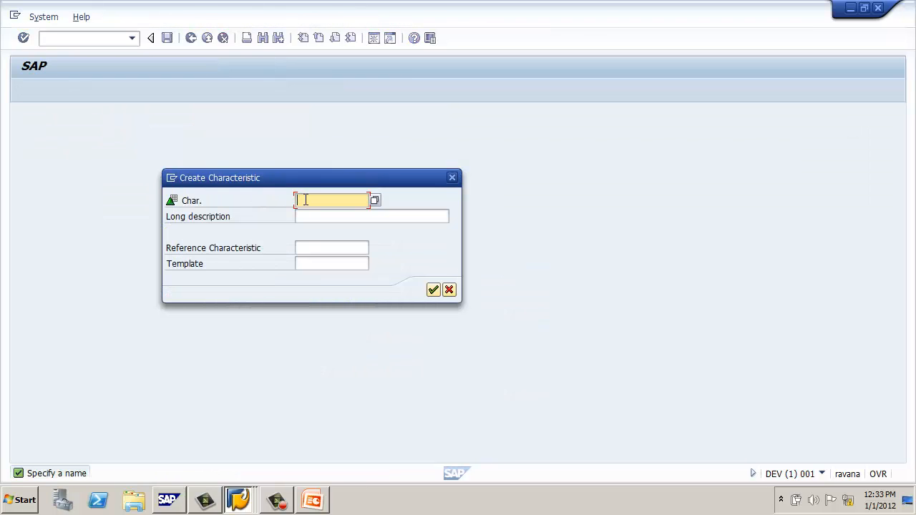
pyautogui.write('PID24')
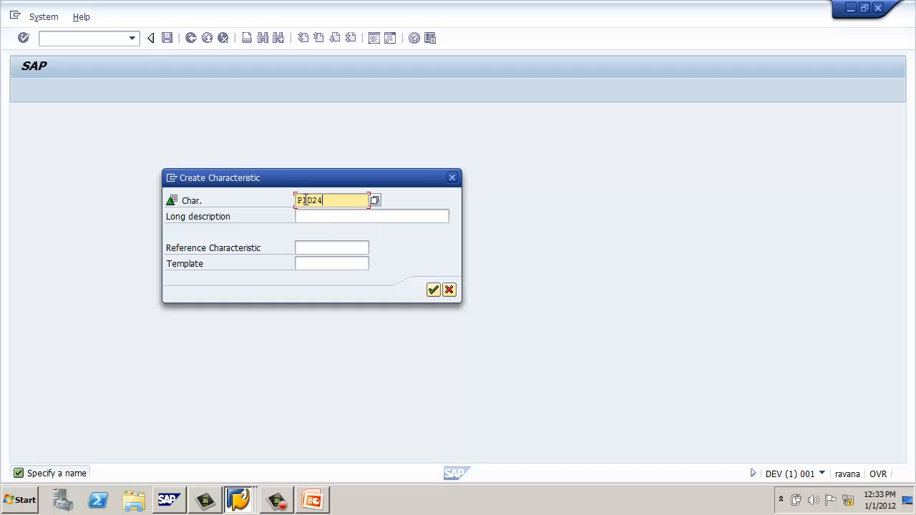
pyautogui.press('Tab')
pyautogui.write('PRO')
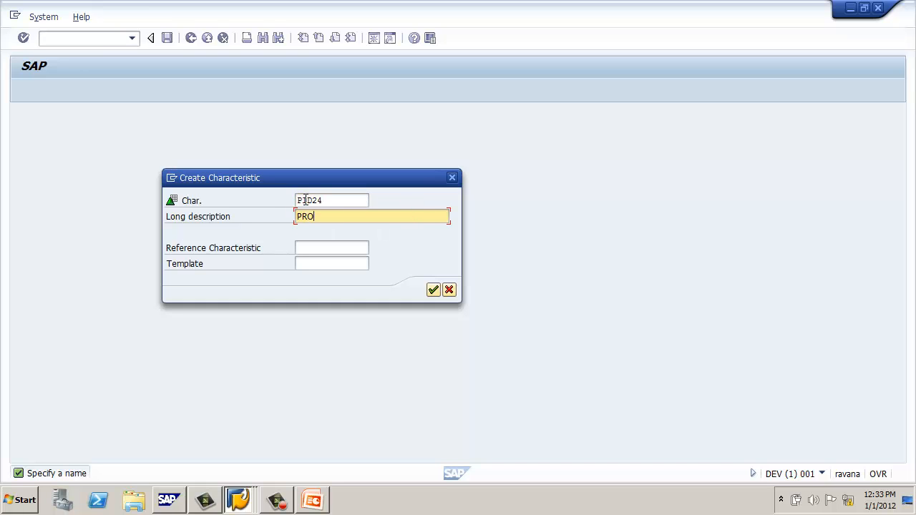
pyautogui.write('DUCT ID')
pyautogui.press('Return')
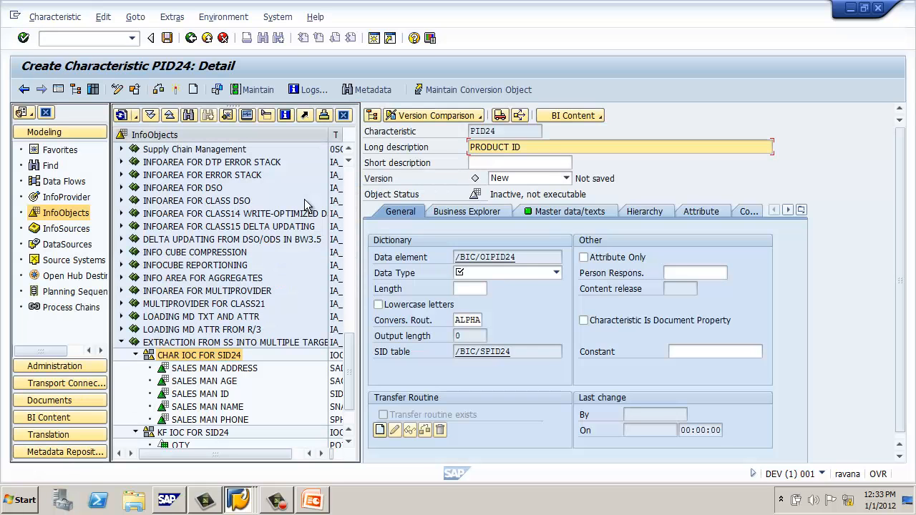
# - Set characteristic PID24 to data type CHAR - Character String with length 4
pyautogui.click(491, 274)
pyautogui.click(495, 303)
pyautogui.click(492, 274)
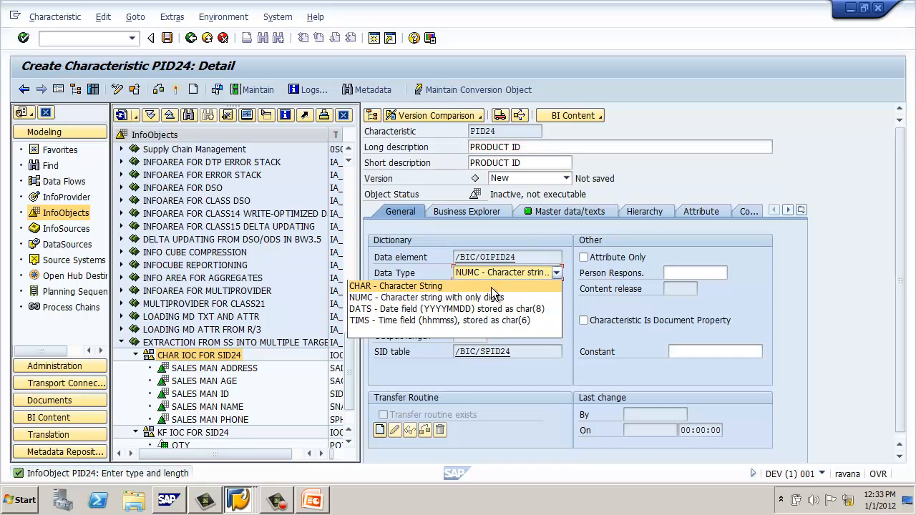
pyautogui.click(491, 287)
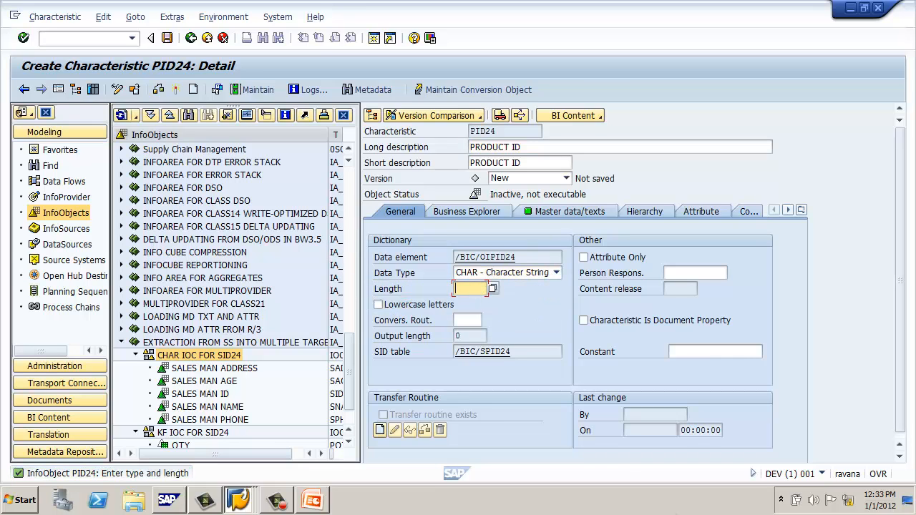
pyautogui.write('4')
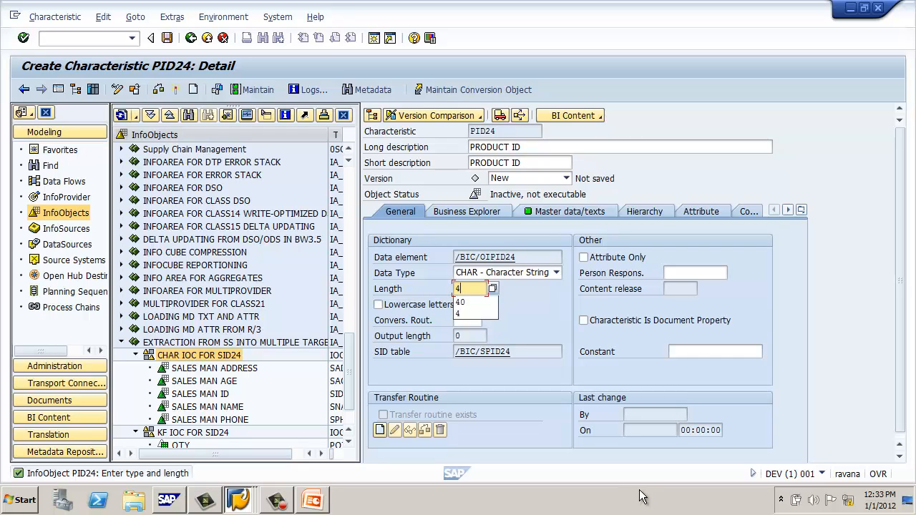
pyautogui.click(543, 302)
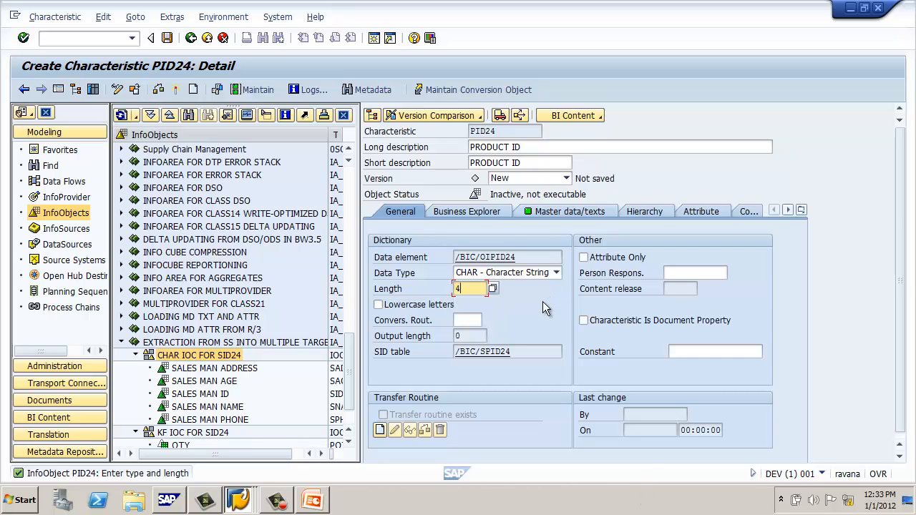
# - Disable texts for characteristic PID24, activate it and return to the InfoObjects overview
pyautogui.click(567, 212)
pyautogui.click(604, 245)
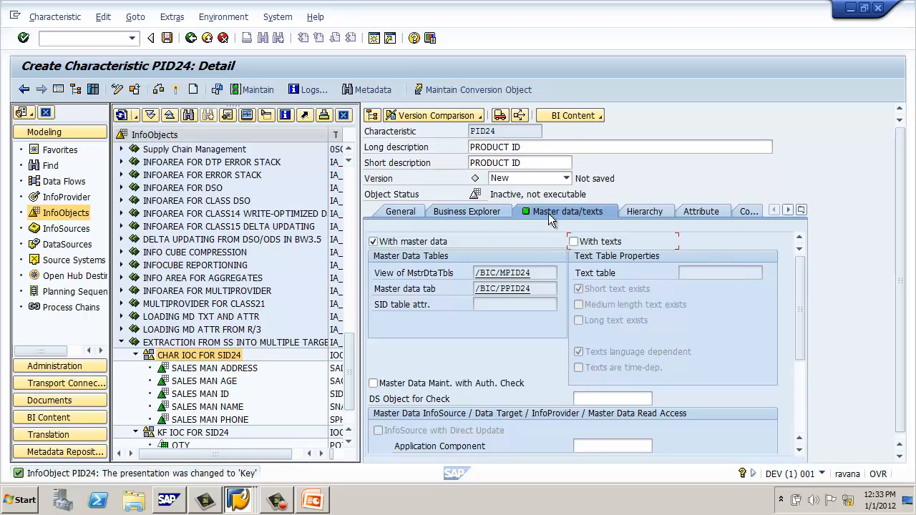
pyautogui.click(399, 213)
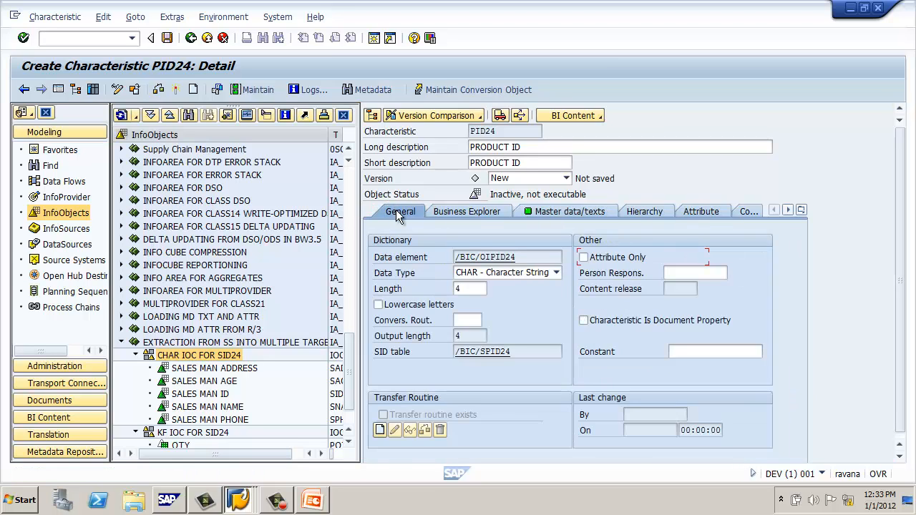
pyautogui.click(178, 88)
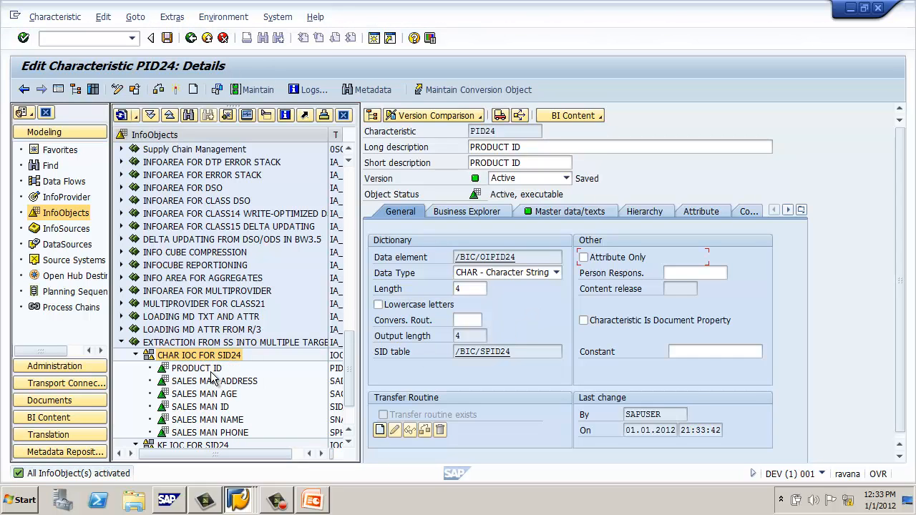
pyautogui.click(191, 38)
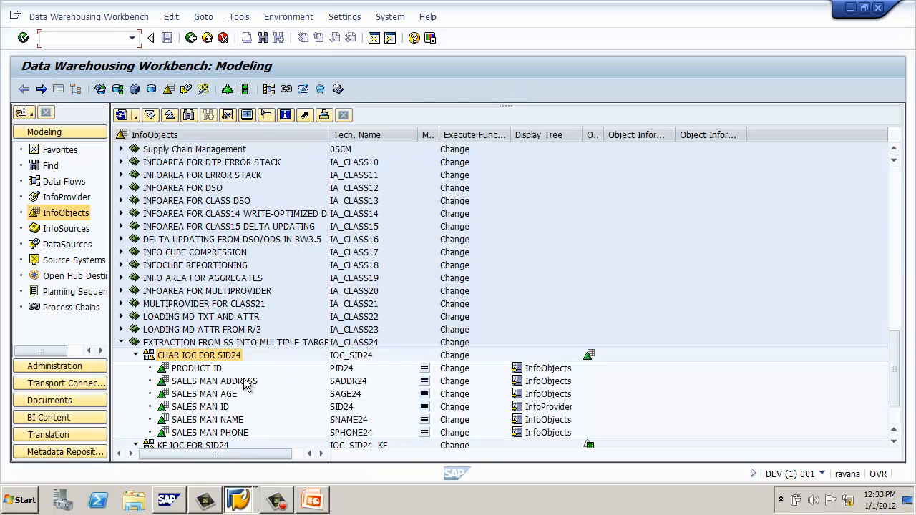
# - Review the characteristics and key figures in the CHAR IOC and KF IOC catalogs for SID24, and collapse both catalogs
pyautogui.scroll(-2, 212, 364)
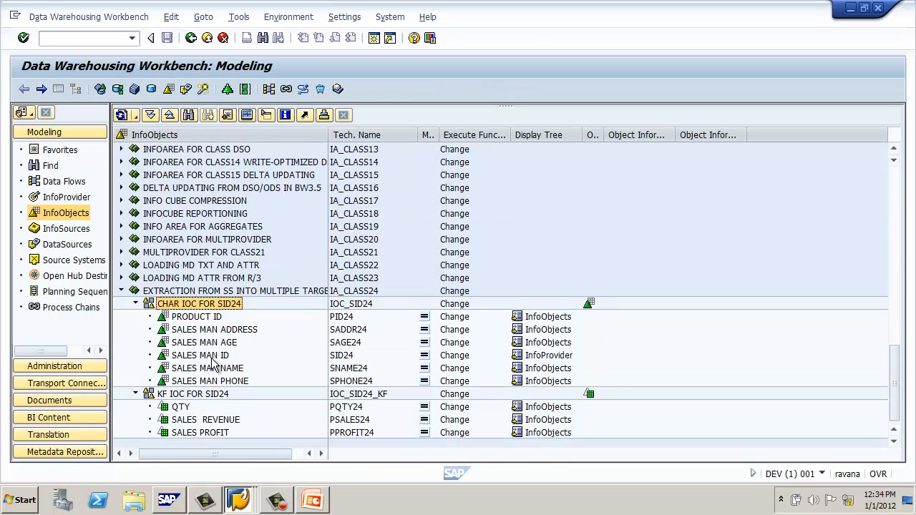
pyautogui.click(221, 396)
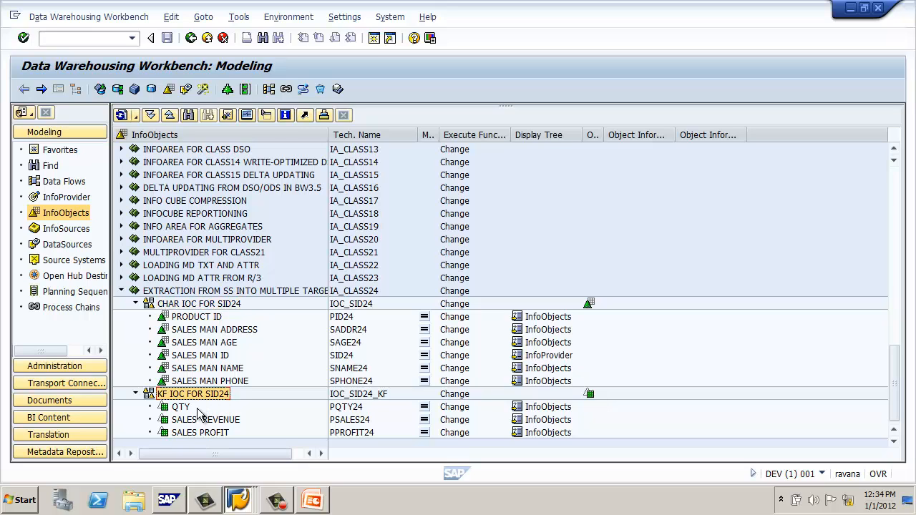
pyautogui.click(190, 409)
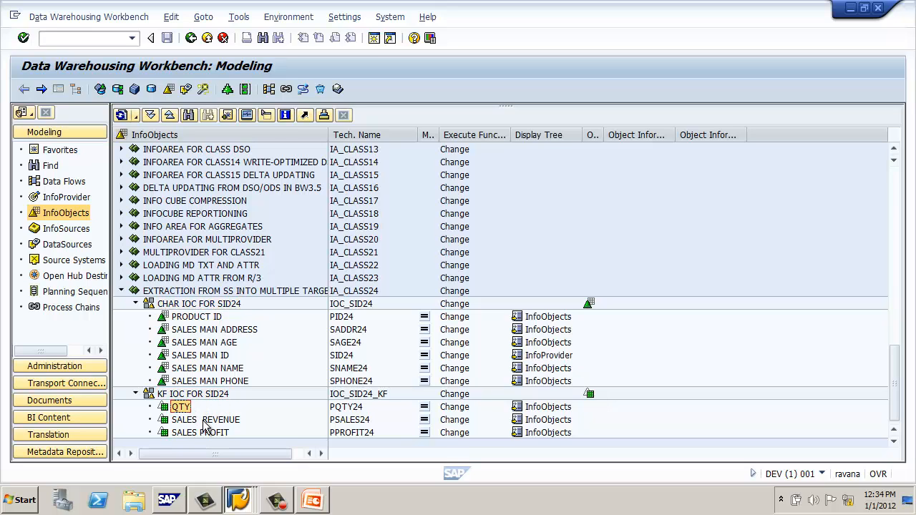
pyautogui.click(203, 422)
pyautogui.click(218, 434)
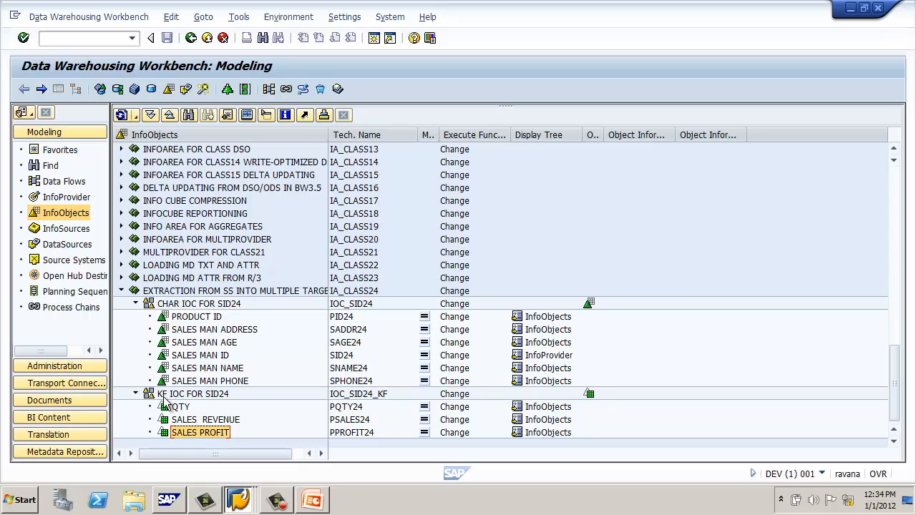
pyautogui.click(134, 305)
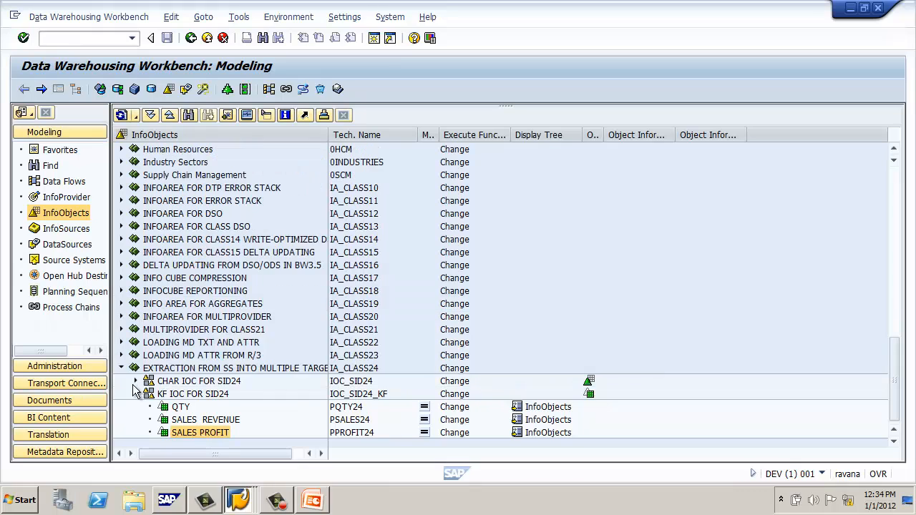
pyautogui.click(134, 398)
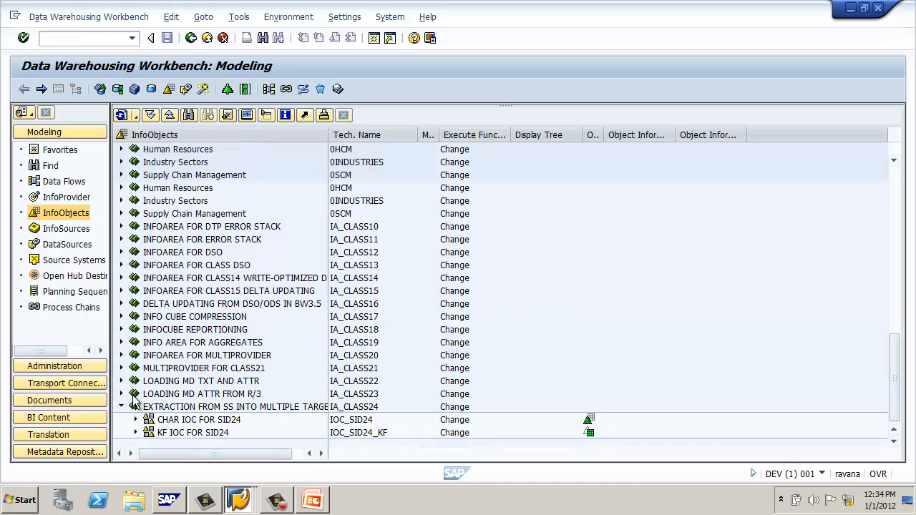
# - Create DataSource DS_TDSID24 with data type Transaction Data for source system PC_SRI under application component ZAC_SID24
pyautogui.click(69, 246)
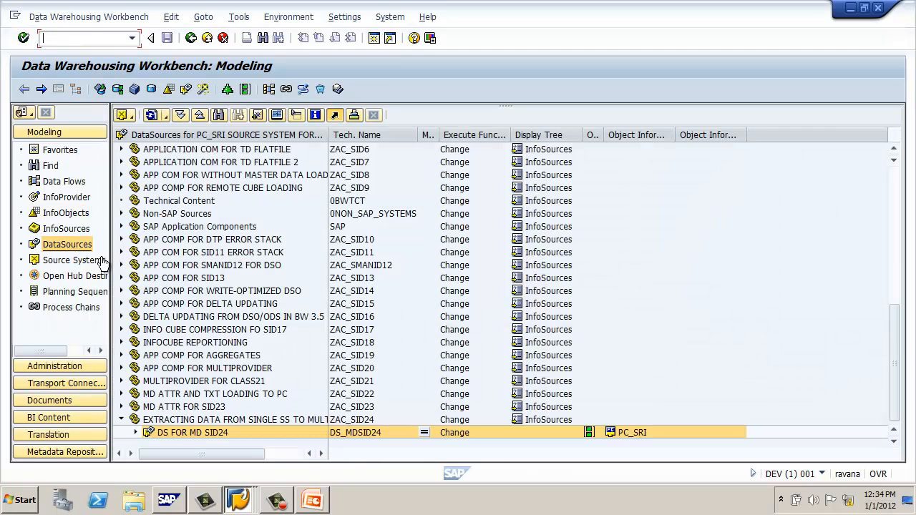
pyautogui.click(236, 422)
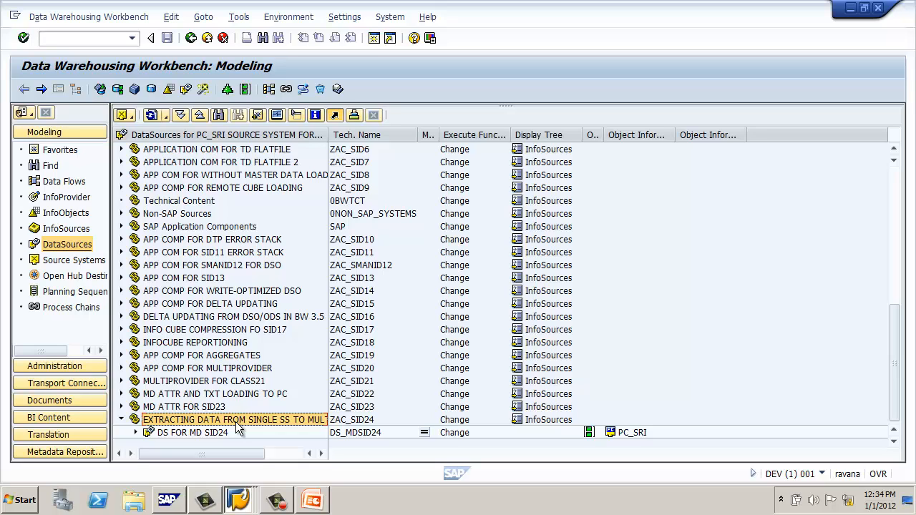
pyautogui.rightClick(236, 422)
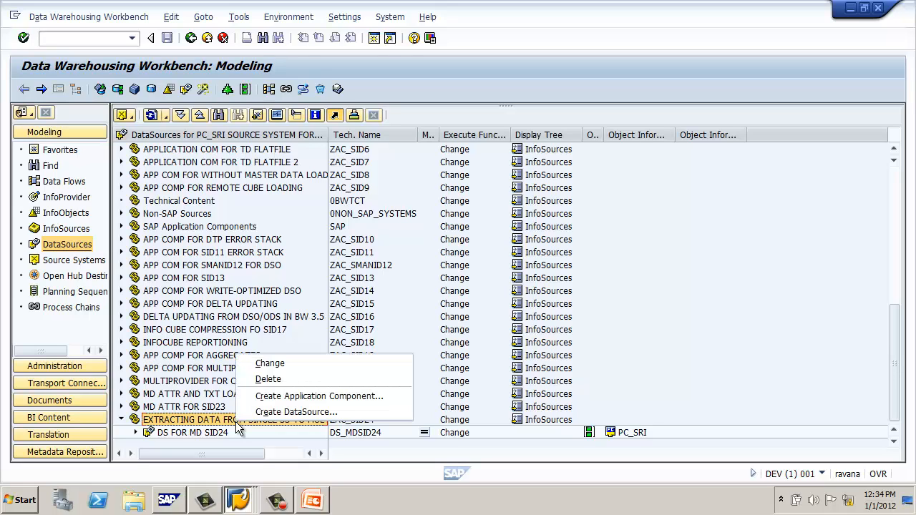
pyautogui.click(265, 412)
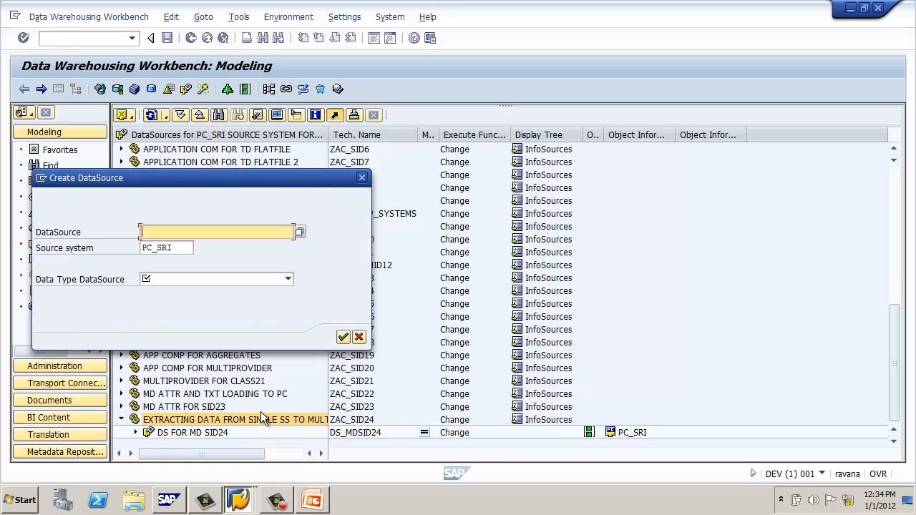
pyautogui.write('DS')
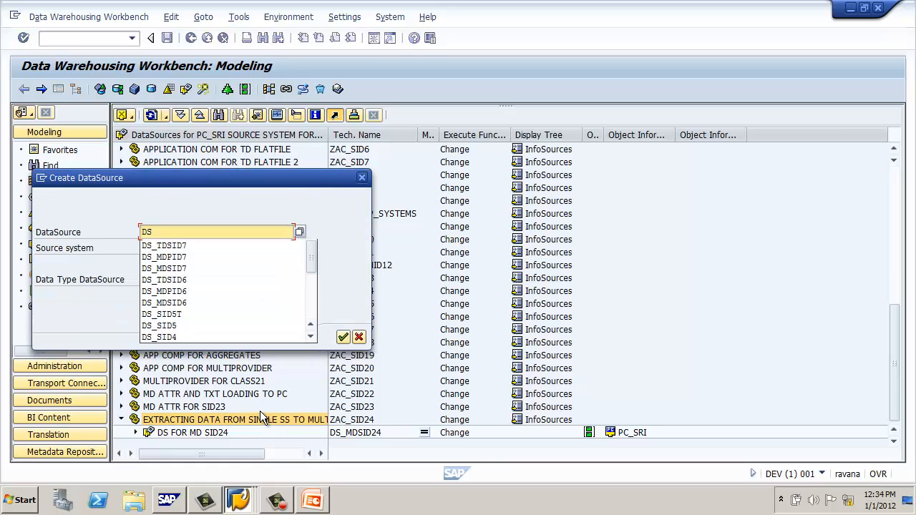
pyautogui.write('_TDSID')
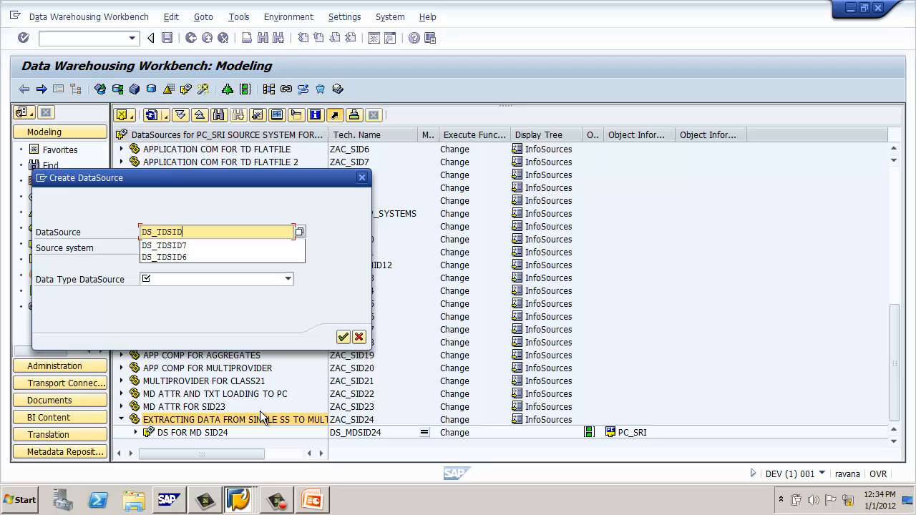
pyautogui.write('24')
pyautogui.press('Tab')
pyautogui.press('Tab')
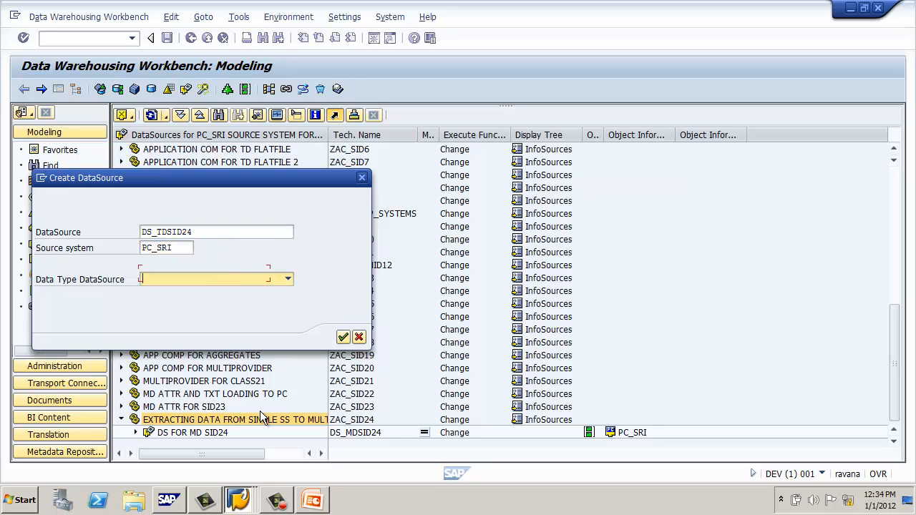
pyautogui.click(177, 280)
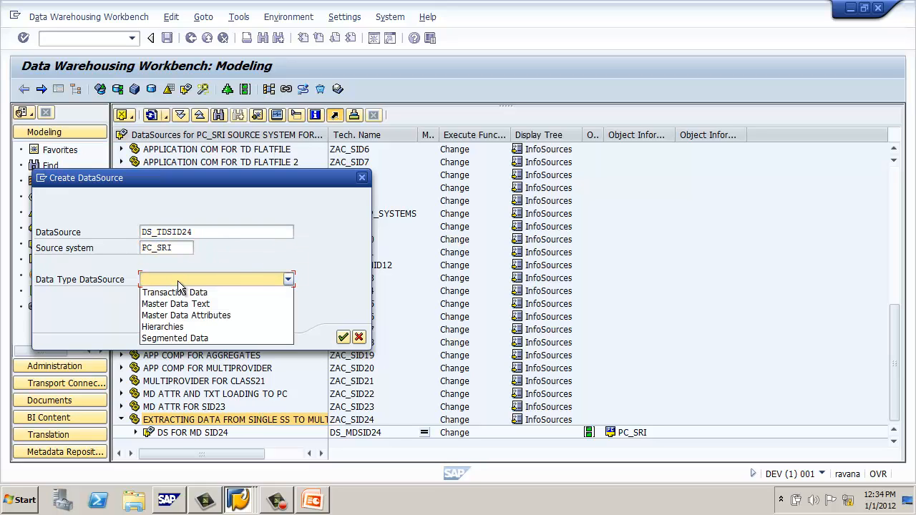
pyautogui.click(202, 293)
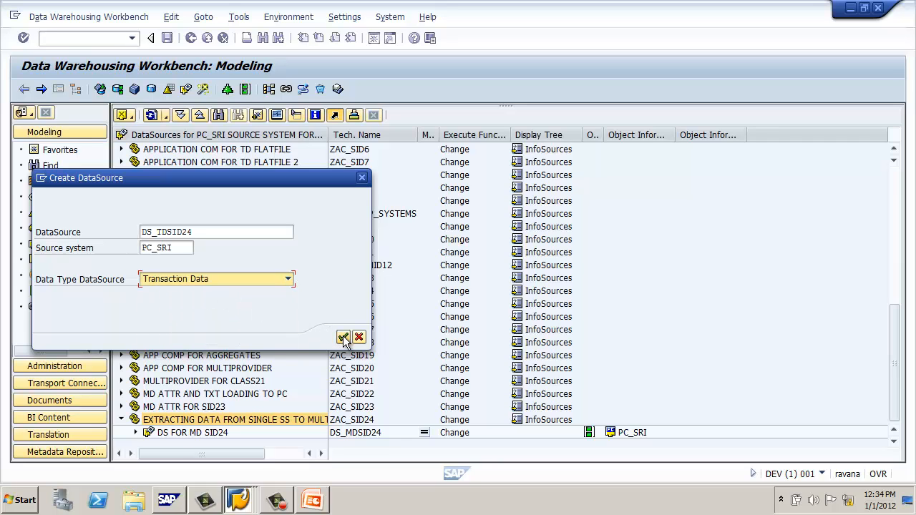
pyautogui.click(344, 338)
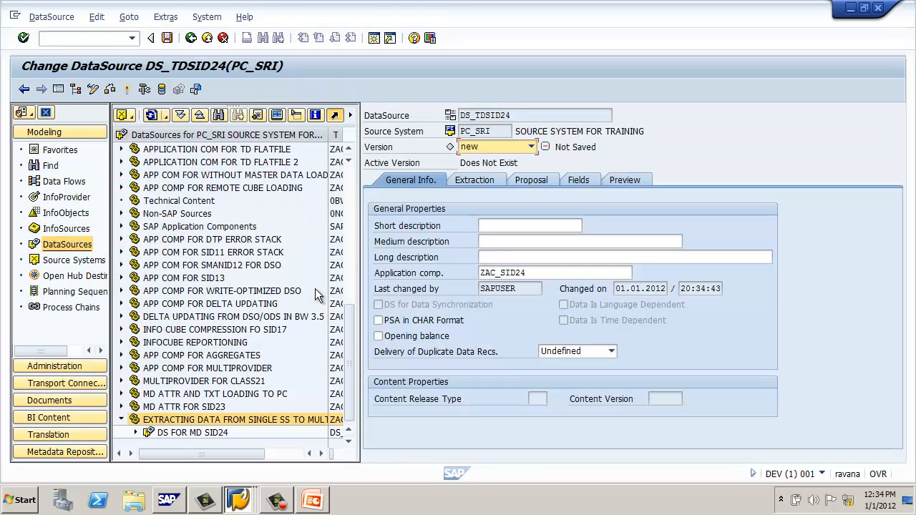
# - Enter DS FOR TD SID24 as the short, medium and long descriptions of DataSource DS_TDSID24
pyautogui.click(502, 225)
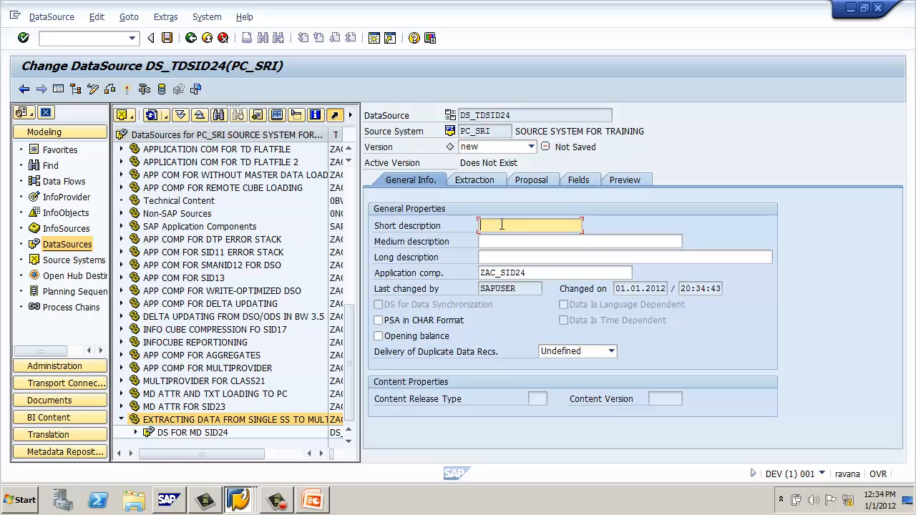
pyautogui.write('DS FOR T')
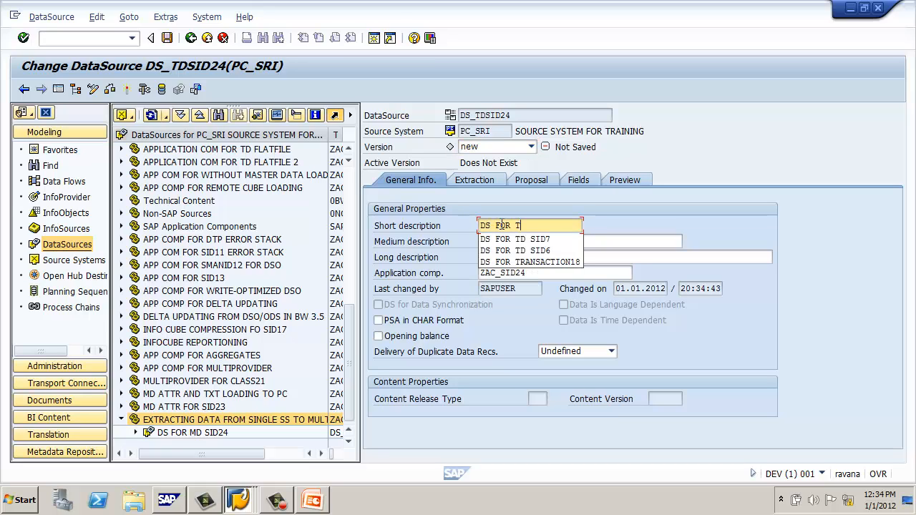
pyautogui.write('D SID24')
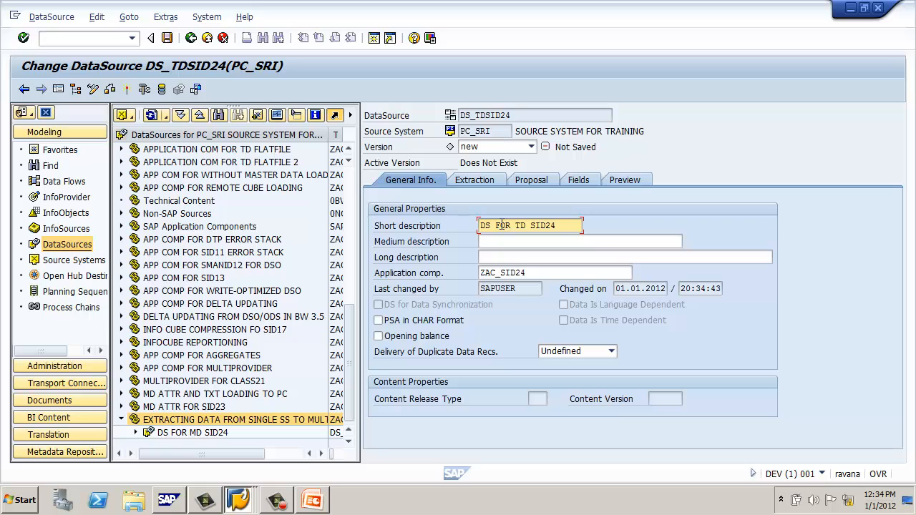
pyautogui.hotkey('ctrl', 'a')
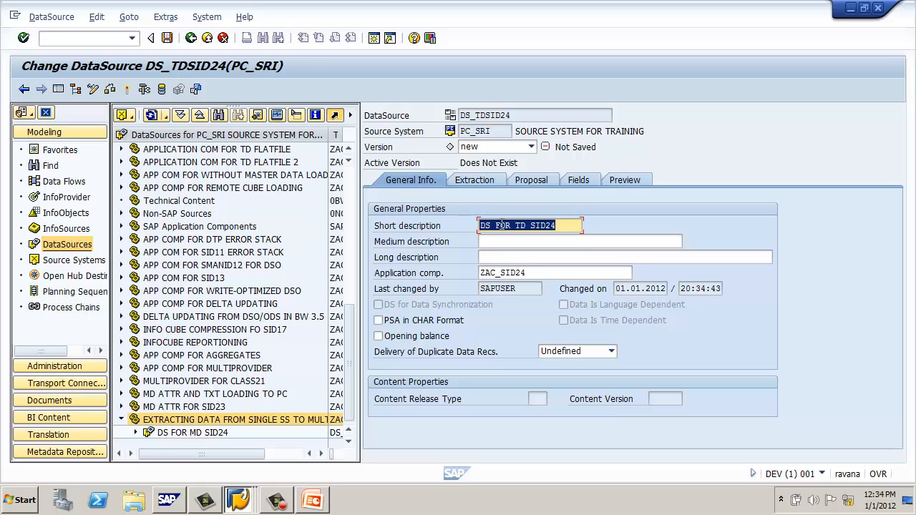
pyautogui.hotkey('ctrl', 'c')
pyautogui.click(543, 241)
pyautogui.hotkey('ctrl', 'v')
pyautogui.click(550, 256)
pyautogui.hotkey('ctrl', 'v')
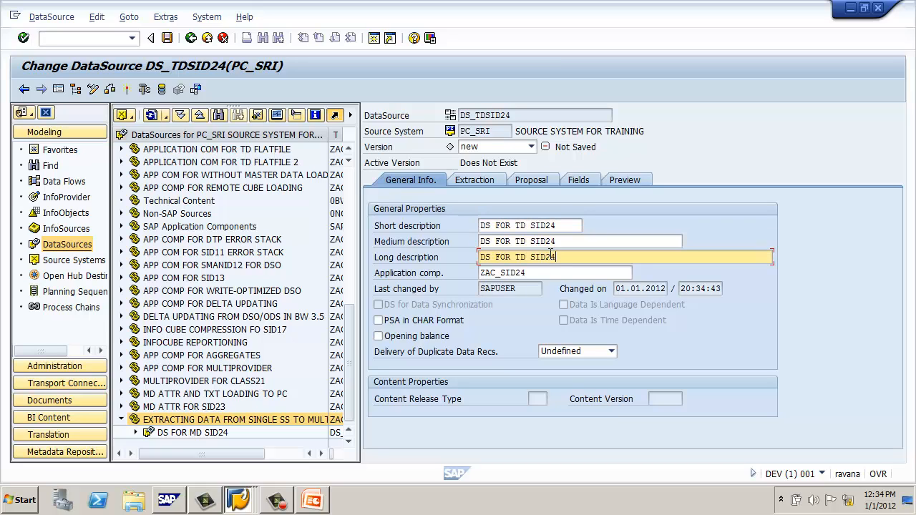
# - Set the extraction adapter of DS_TDSID24 to Load Text-Type File from Application Server
pyautogui.click(485, 182)
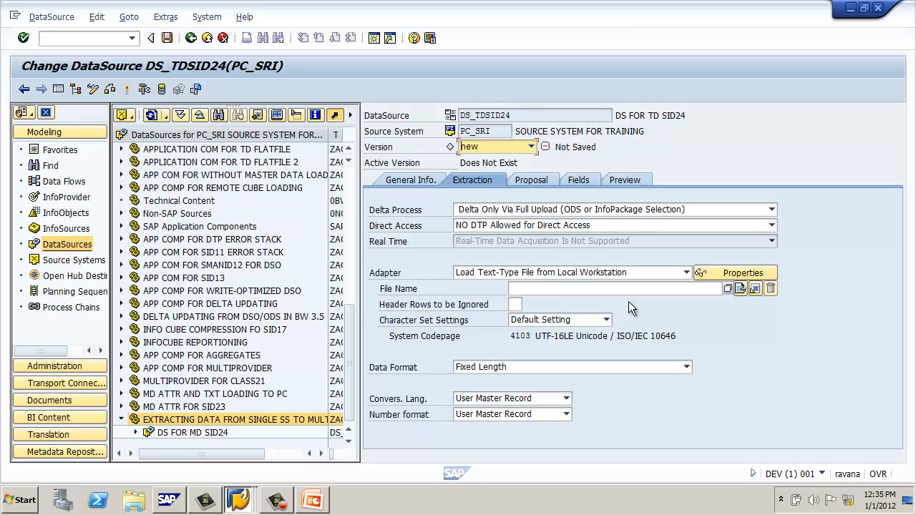
pyautogui.click(686, 272)
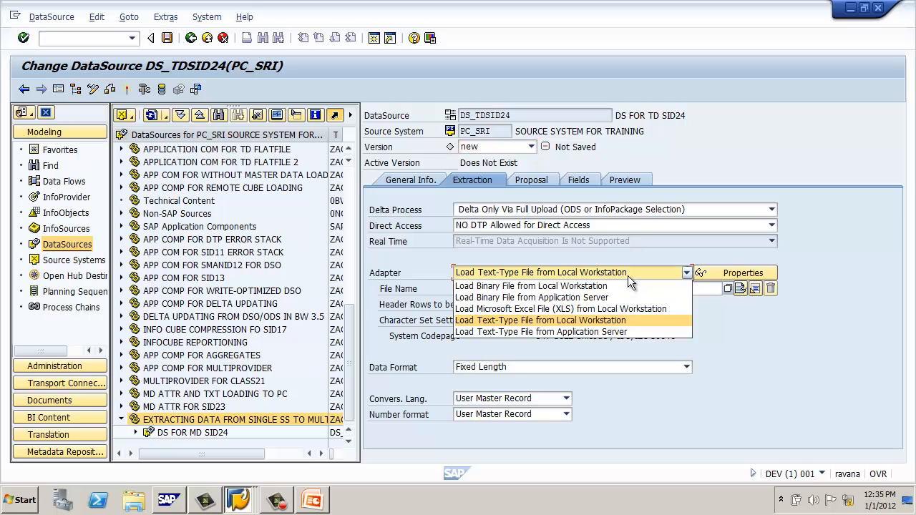
pyautogui.click(627, 332)
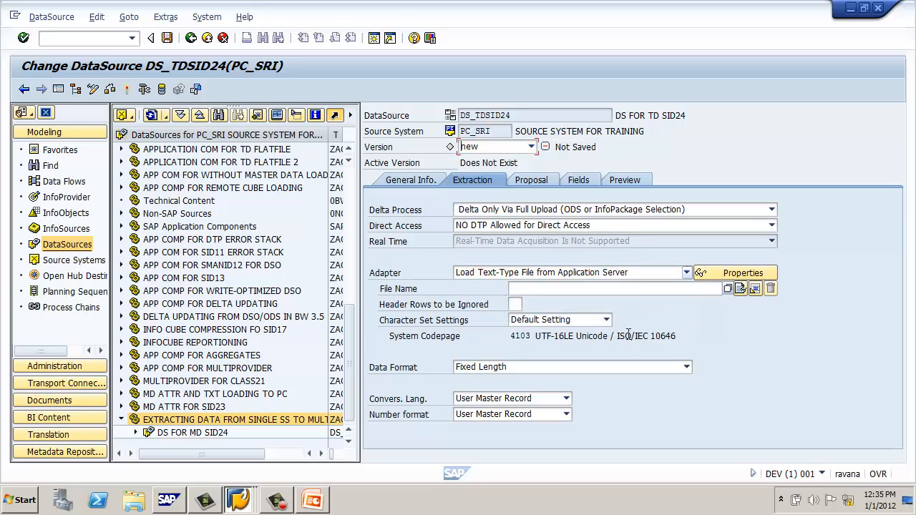
# - Choose TRANSACTION DATA VARIABLE.csv from the application server's DIR_HOME directory as the extraction file, copying its name
pyautogui.click(625, 290)
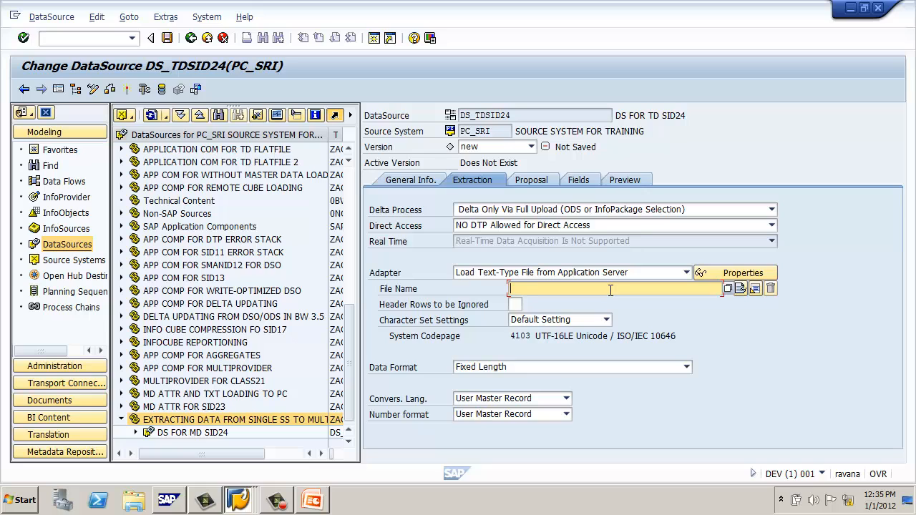
pyautogui.click(729, 288)
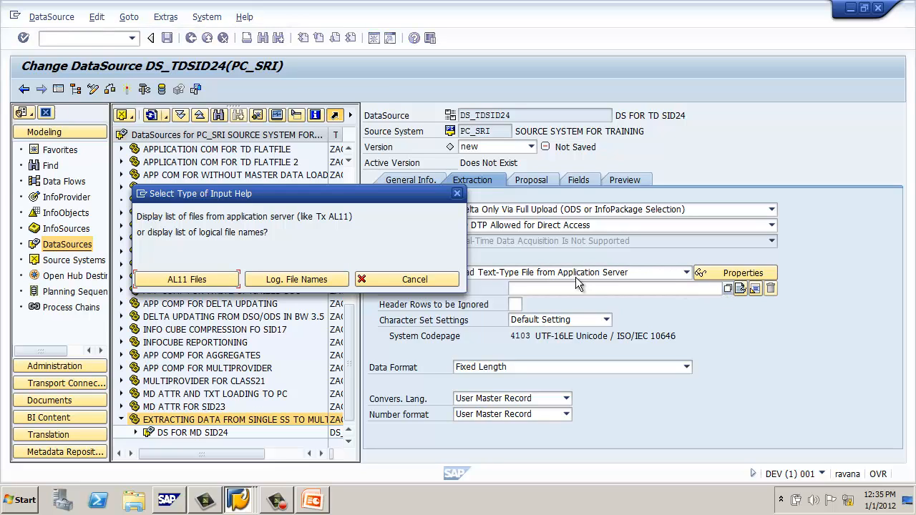
pyautogui.click(194, 283)
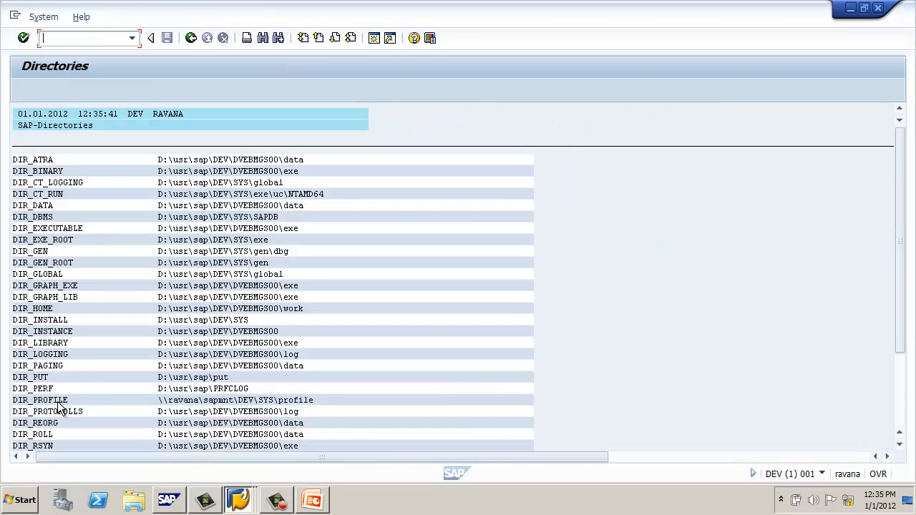
pyautogui.click(41, 309)
pyautogui.doubleClick(49, 309)
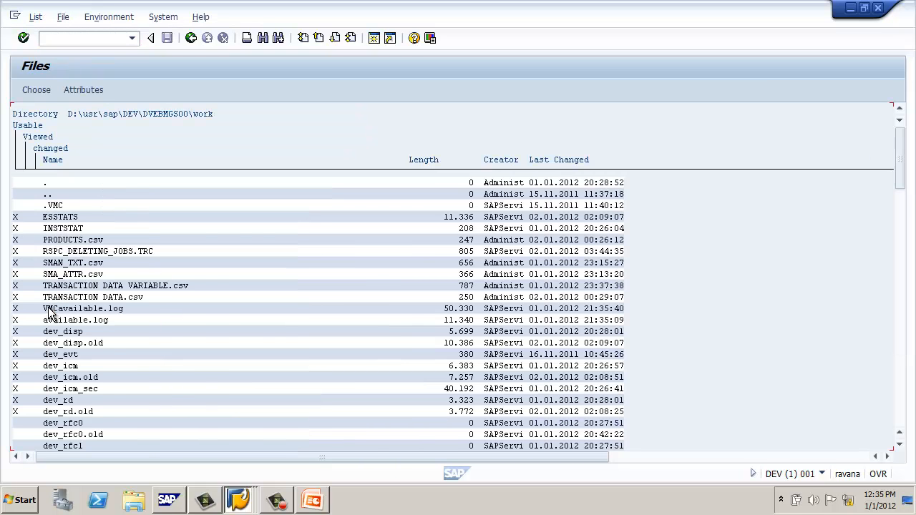
pyautogui.click(165, 285)
pyautogui.doubleClick(164, 285)
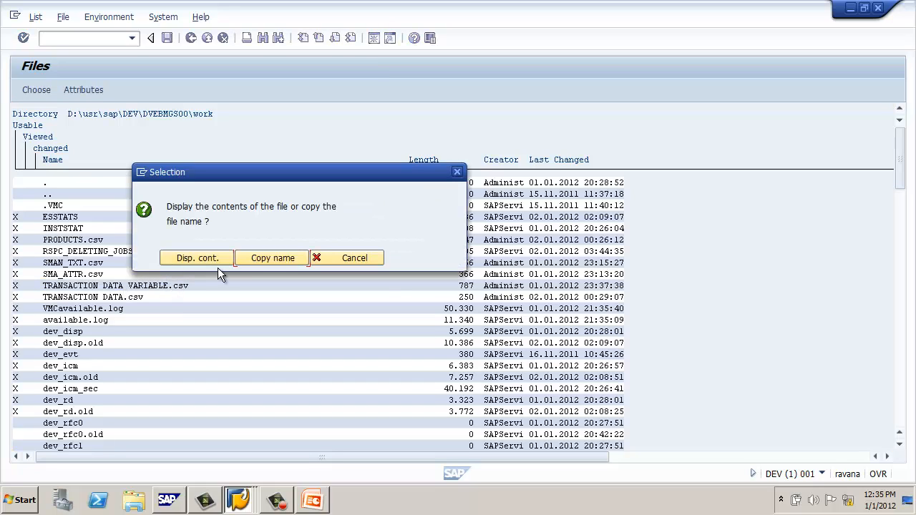
pyautogui.click(271, 258)
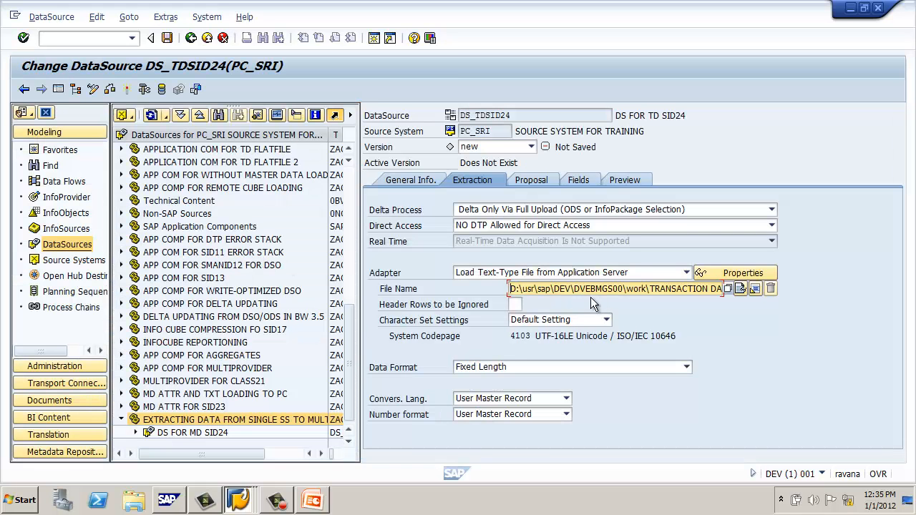
# - Ignore 1 header row and set the data format to Separated with Separator (for Example, CSV) with a comma as data separator
pyautogui.click(516, 303)
pyautogui.write('1')
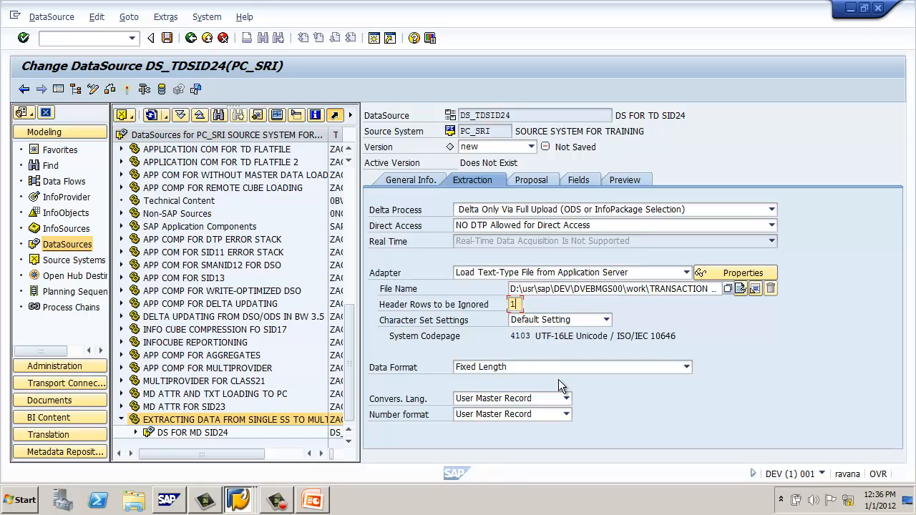
pyautogui.click(560, 372)
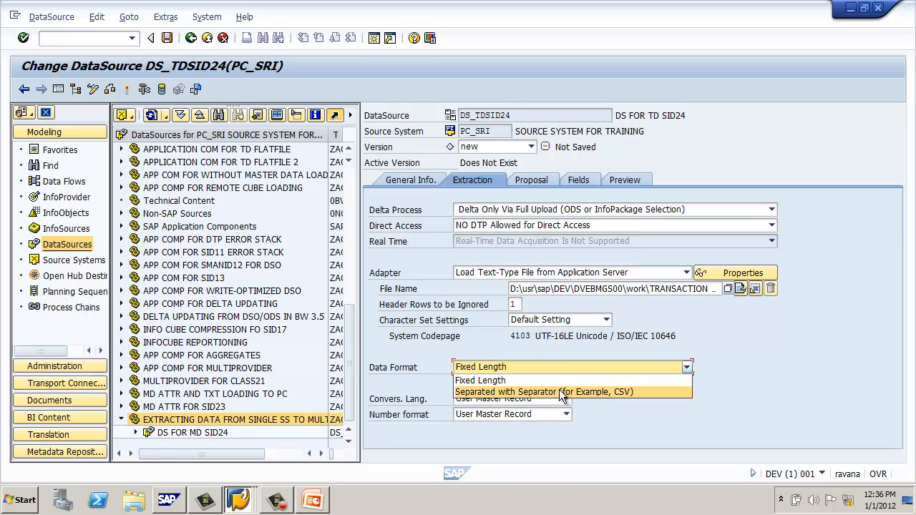
pyautogui.click(559, 392)
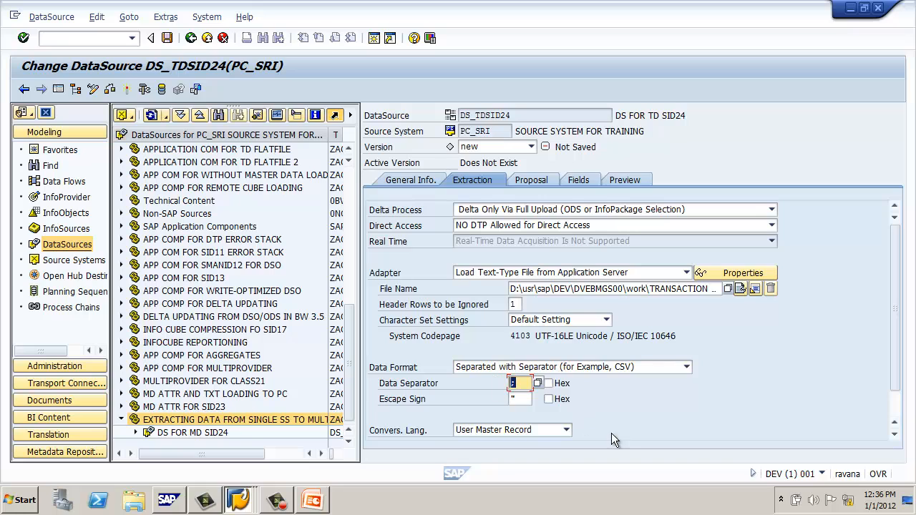
pyautogui.write(',')
# - Load the example data to generate the field proposal and carry it over to the DataSource's field list
pyautogui.click(530, 179)
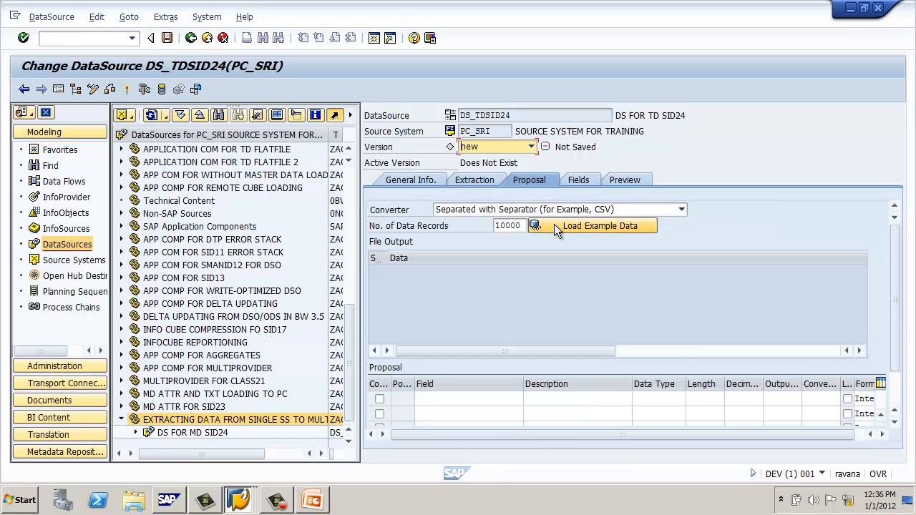
pyautogui.click(555, 224)
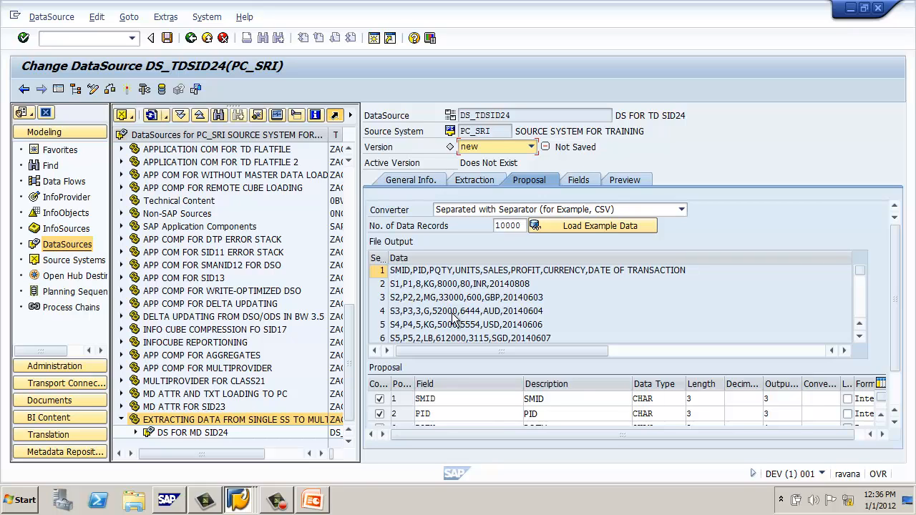
pyautogui.click(578, 180)
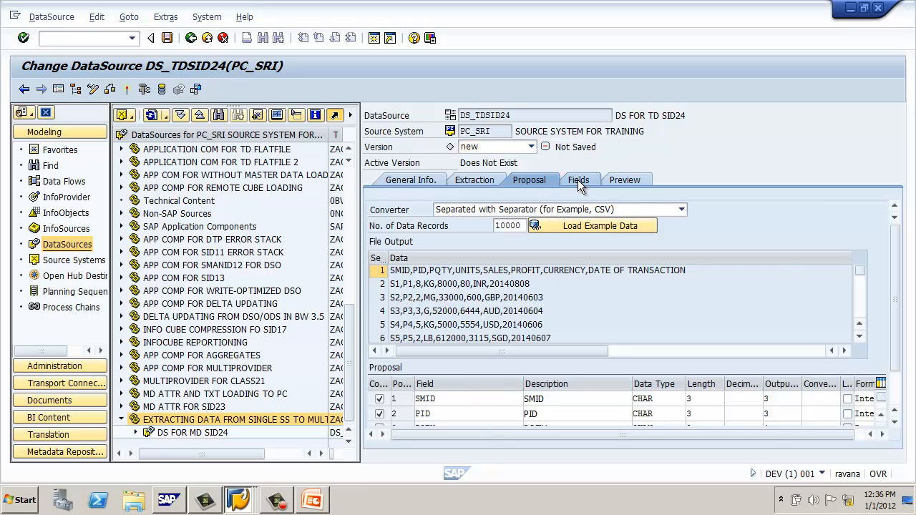
# - Assign InfoObject SID24 to field SMID and PID24 to field PID, copying InfoObject properties without being asked again this session
pyautogui.click(601, 242)
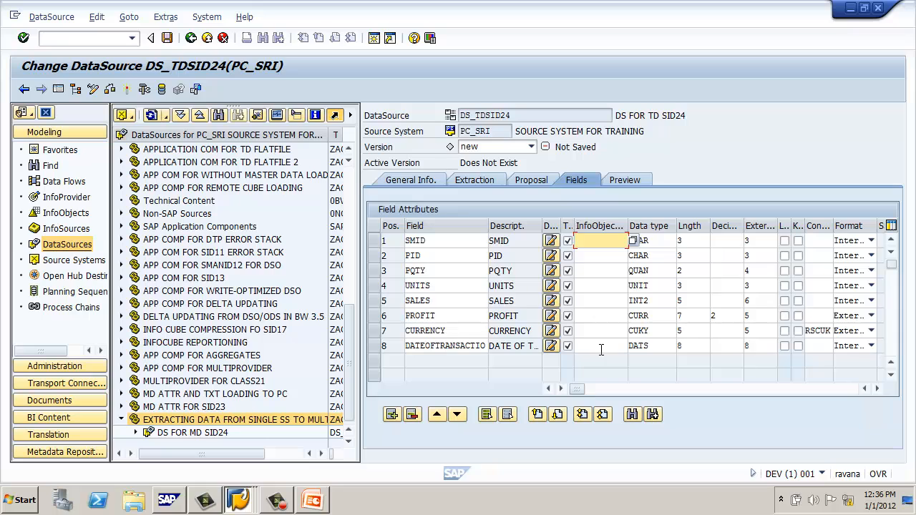
pyautogui.write('SID24')
pyautogui.press('Return')
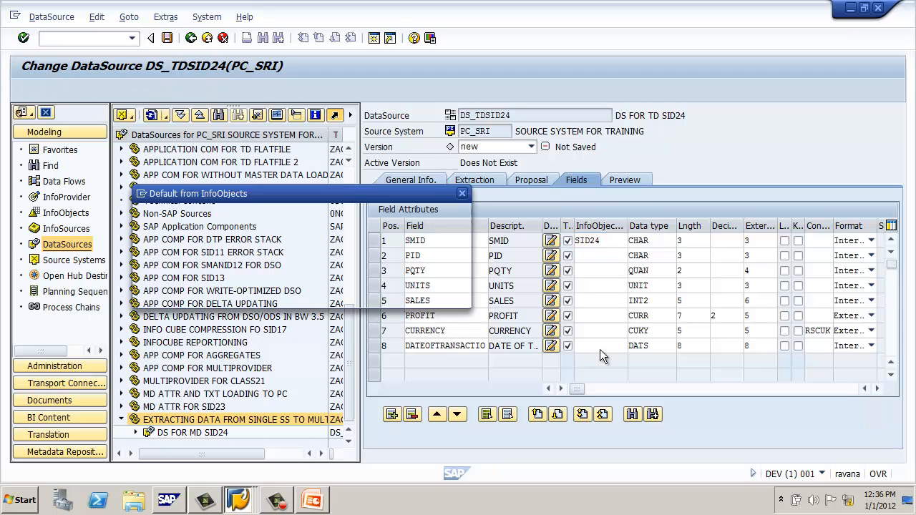
pyautogui.click(263, 266)
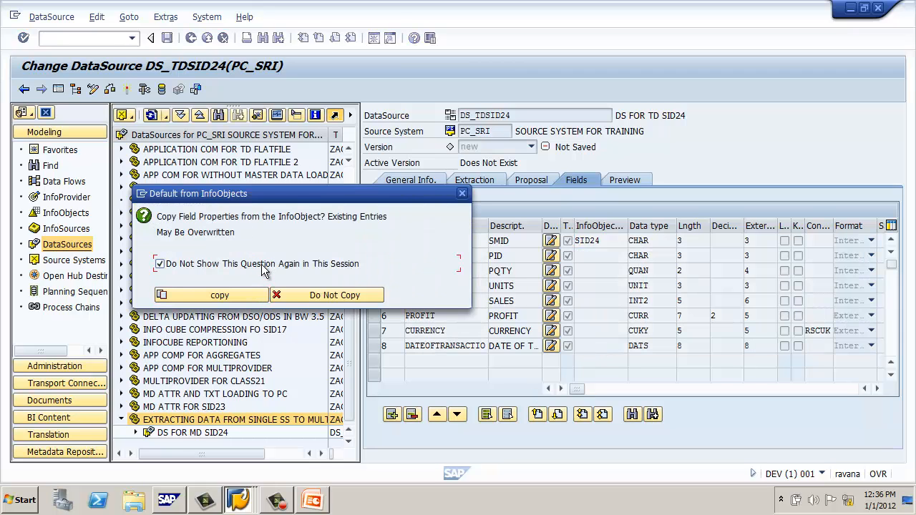
pyautogui.click(199, 293)
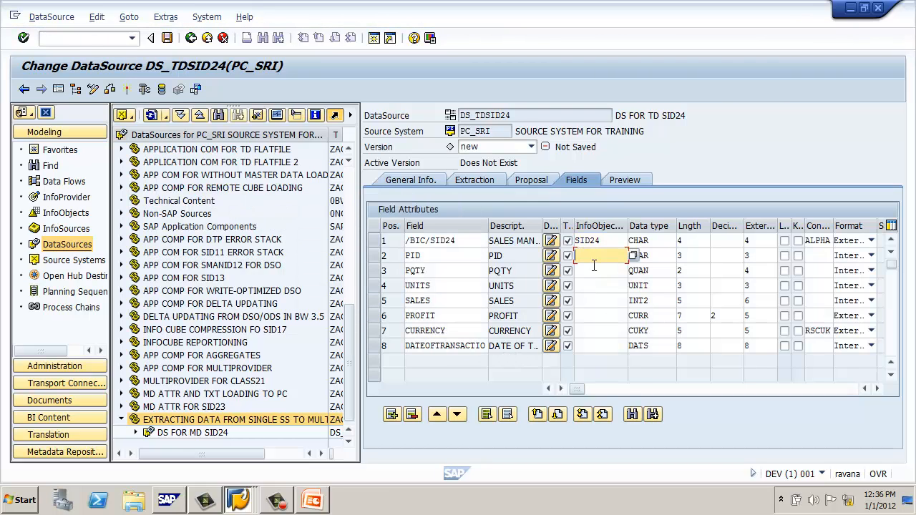
pyautogui.write('PID24')
pyautogui.press('Return')
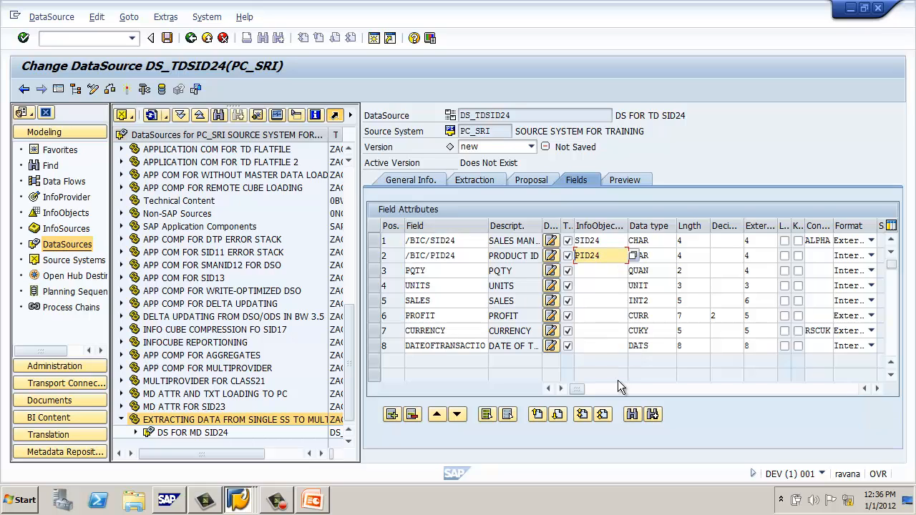
# - Assign InfoObject PQTY24 to field PQTY and accept the automatic addition of its unit reference field
pyautogui.press('Down')
pyautogui.write('PQTY')
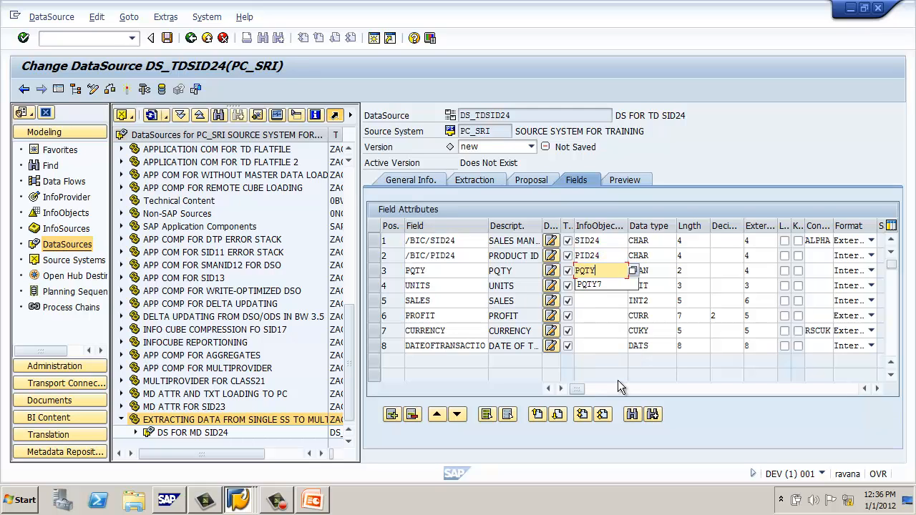
pyautogui.write('24')
pyautogui.press('Return')
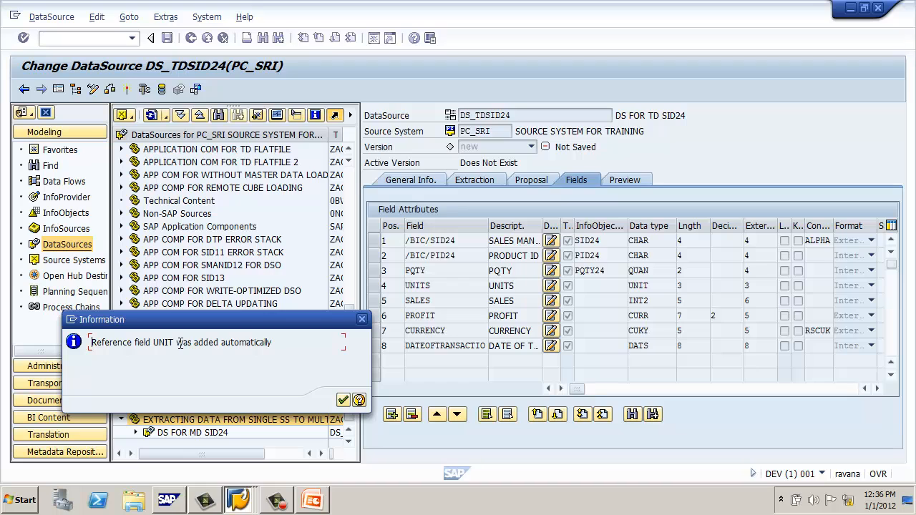
pyautogui.click(343, 401)
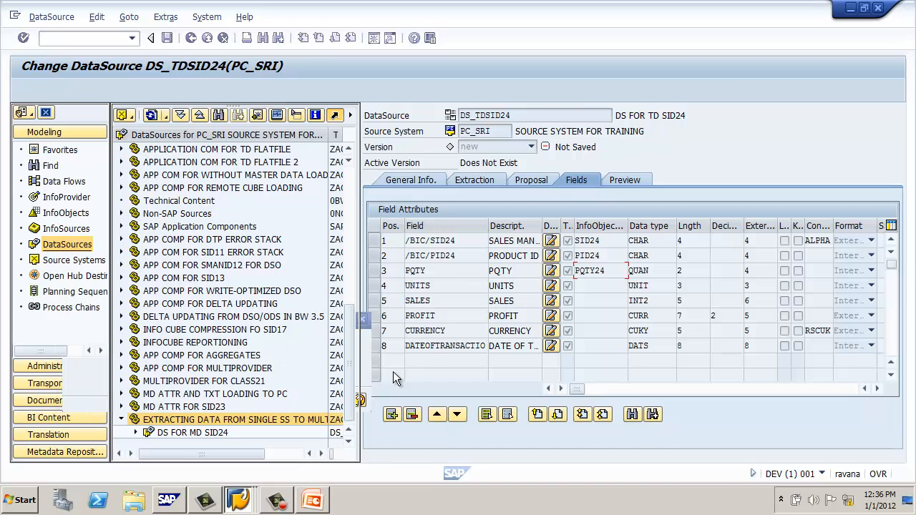
# - Delete the redundant UNITS field from the field list, keeping the UNIT field assigned to 0UNIT
pyautogui.click(421, 286)
pyautogui.click(374, 287)
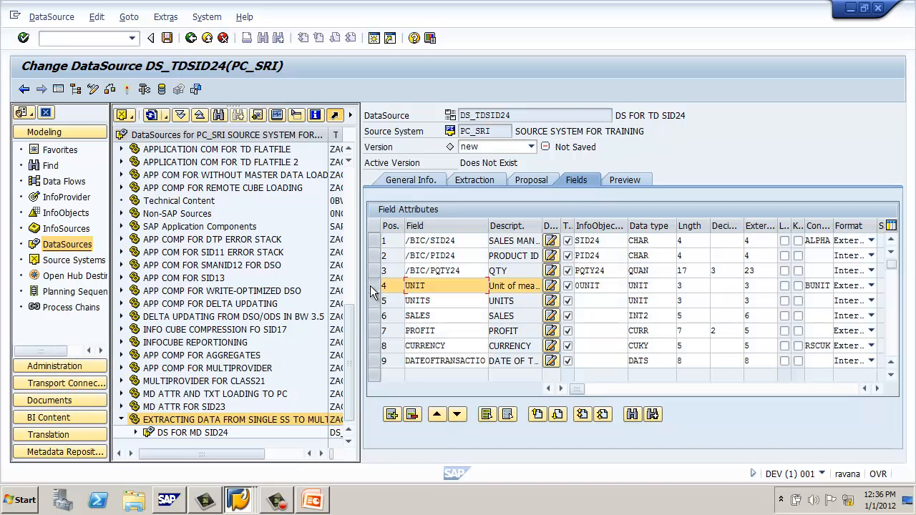
pyautogui.click(373, 302)
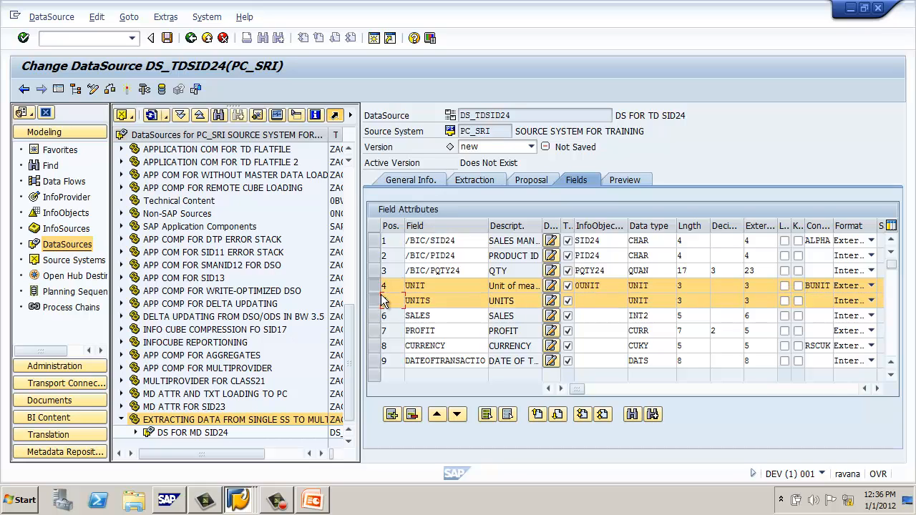
pyautogui.click(374, 287)
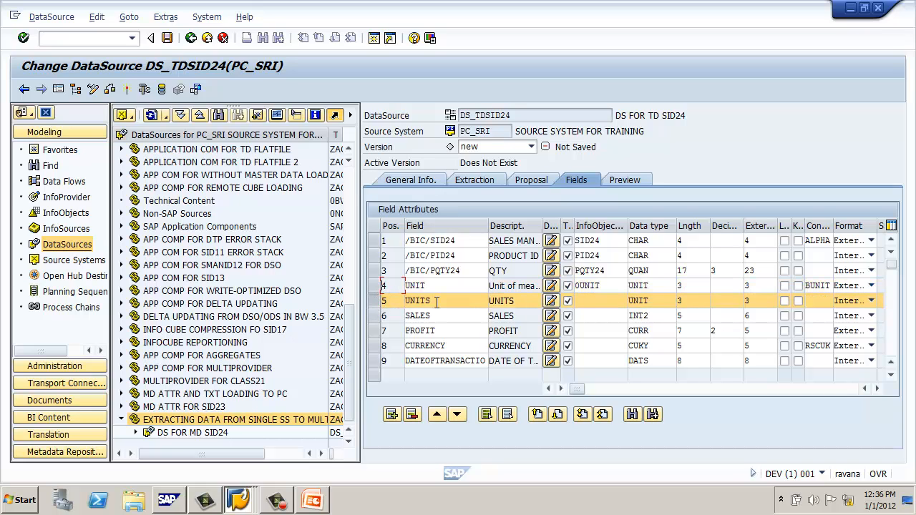
pyautogui.click(411, 414)
pyautogui.click(343, 415)
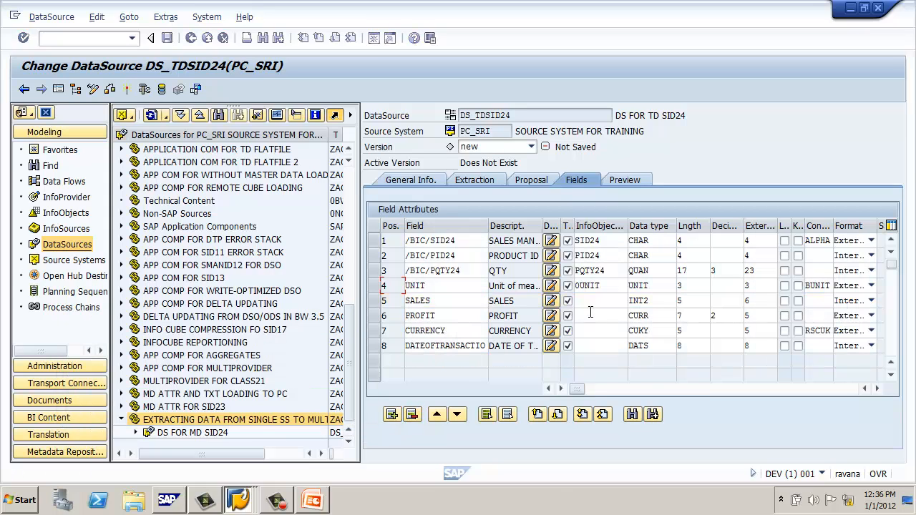
# - Assign InfoObject PSALES24 to field SALES and PPROFIT24 to field PROFIT
pyautogui.click(594, 303)
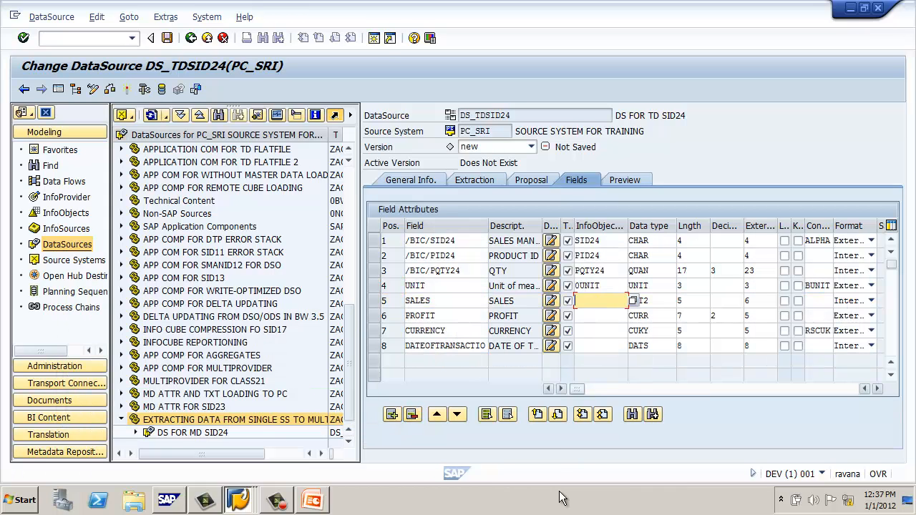
pyautogui.write('PSALES24')
pyautogui.press('Return')
pyautogui.press('Down')
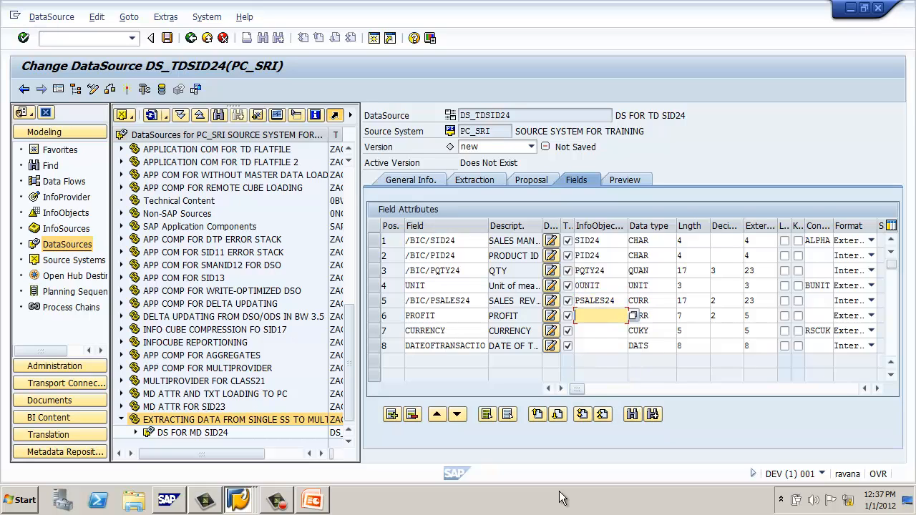
pyautogui.write('PPROFIT24')
pyautogui.press('Return')
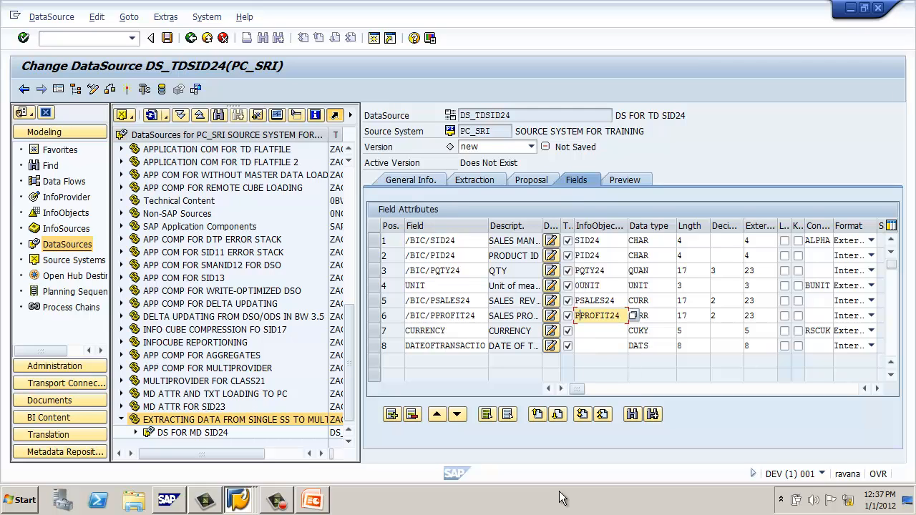
# - Assign InfoObject 0CURRENCY to field CURRENCY and 0CALDAY to the transaction date field
pyautogui.press('Down')
pyautogui.write('0')
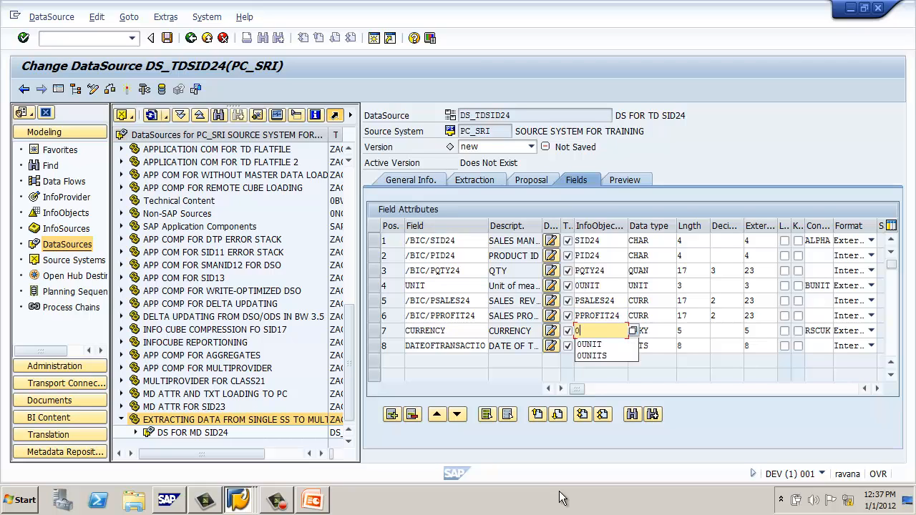
pyautogui.write('CURRENCY')
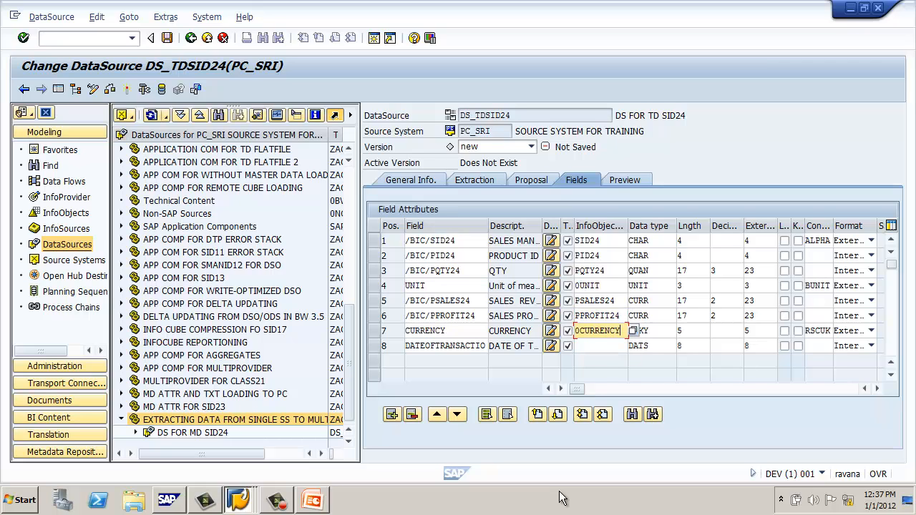
pyautogui.press('Return')
pyautogui.press('Down')
pyautogui.write('0CA')
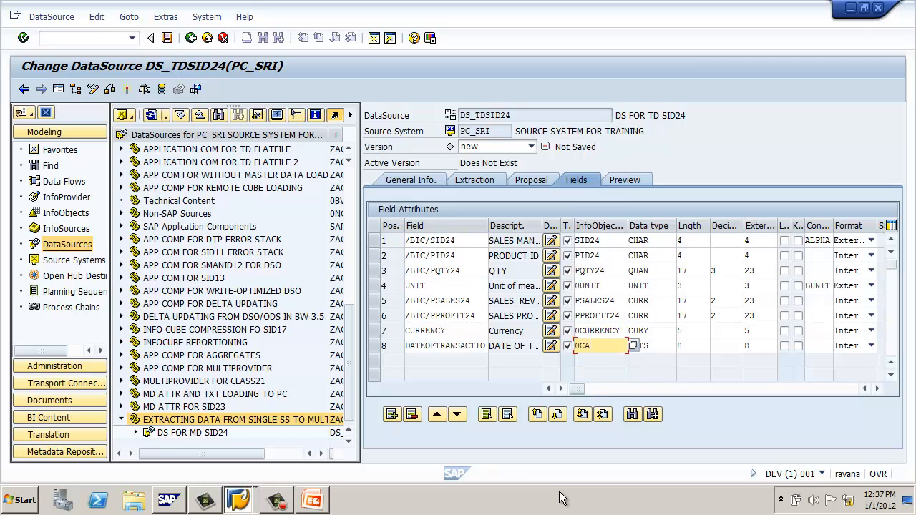
pyautogui.write('LDAY')
pyautogui.press('Return')
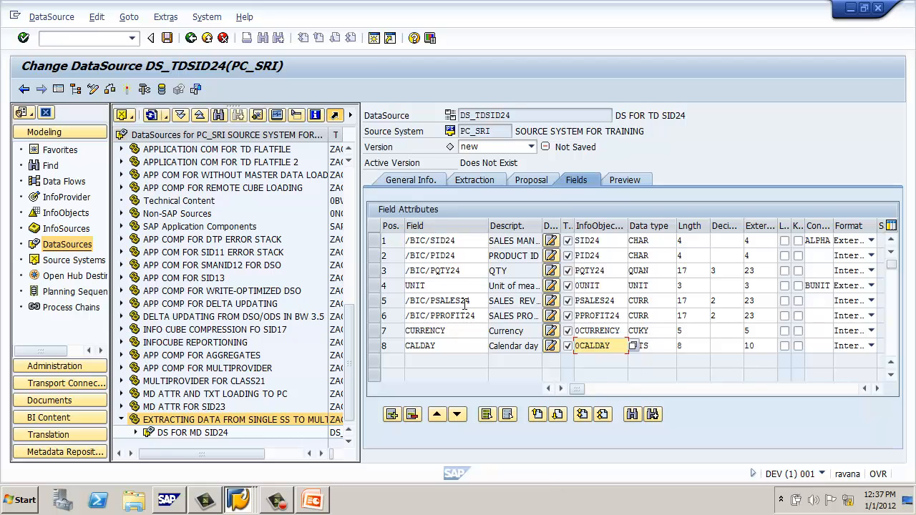
# - Activate DataSource DS_TDSID24, accepting the log warnings, and read its preview data
pyautogui.click(625, 179)
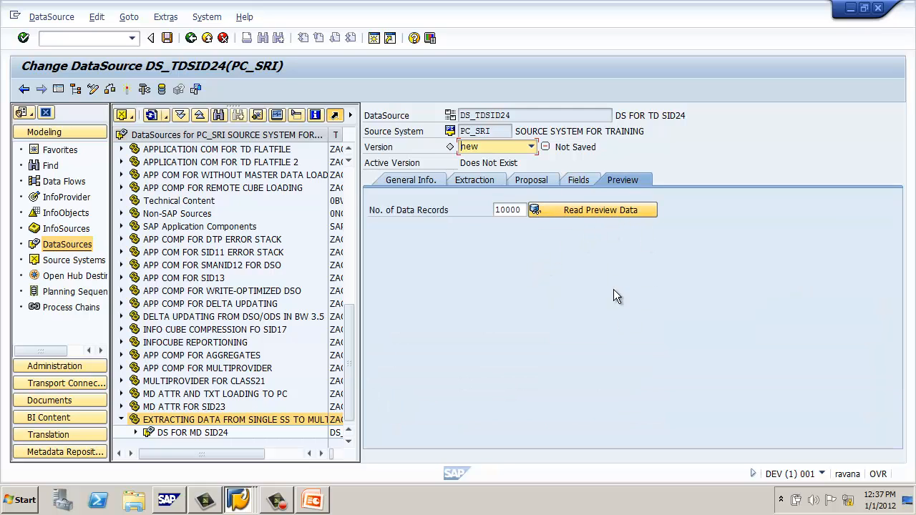
pyautogui.click(125, 91)
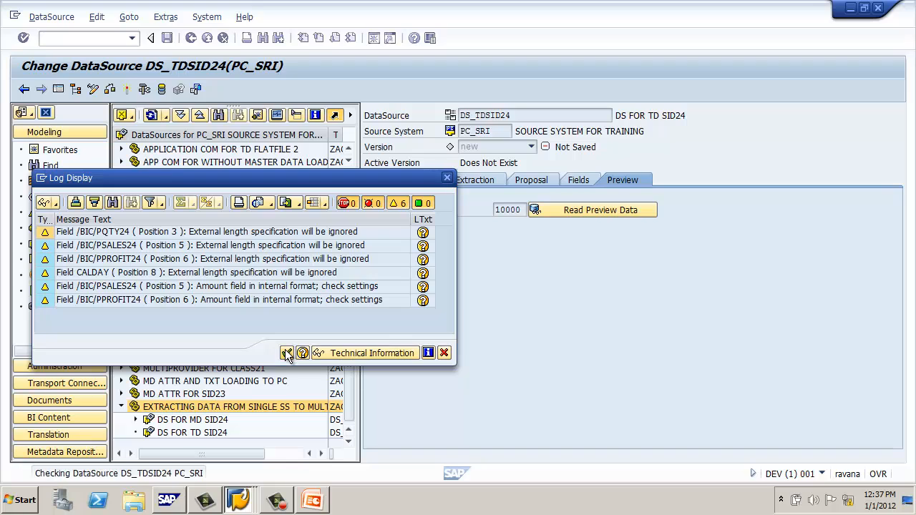
pyautogui.click(286, 353)
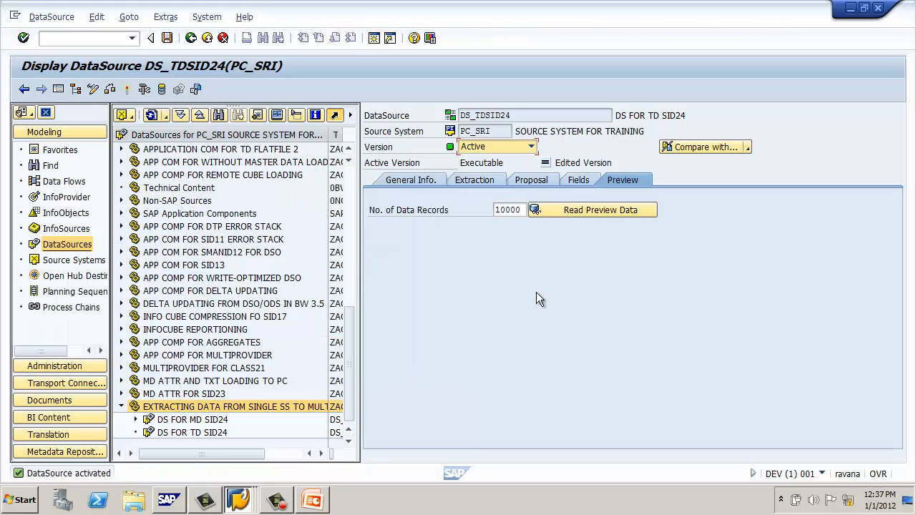
pyautogui.click(572, 212)
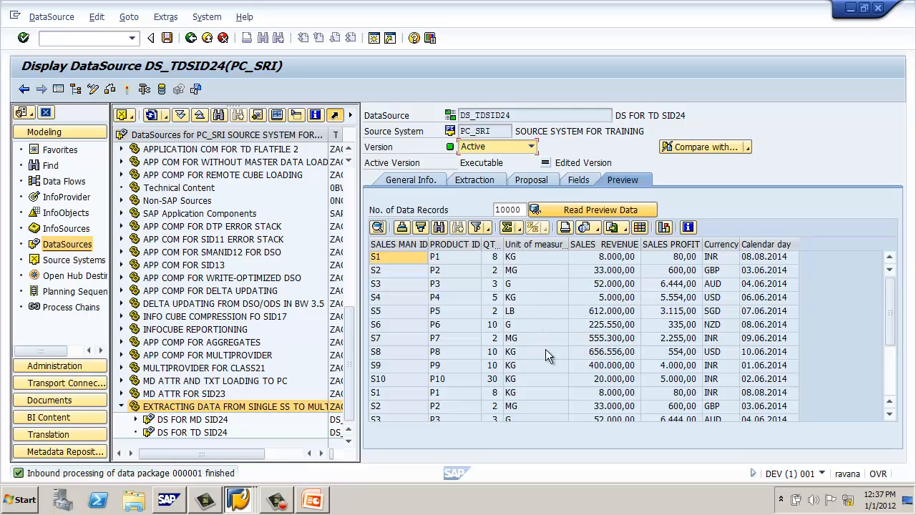
pyautogui.scroll(-1, 545, 349)
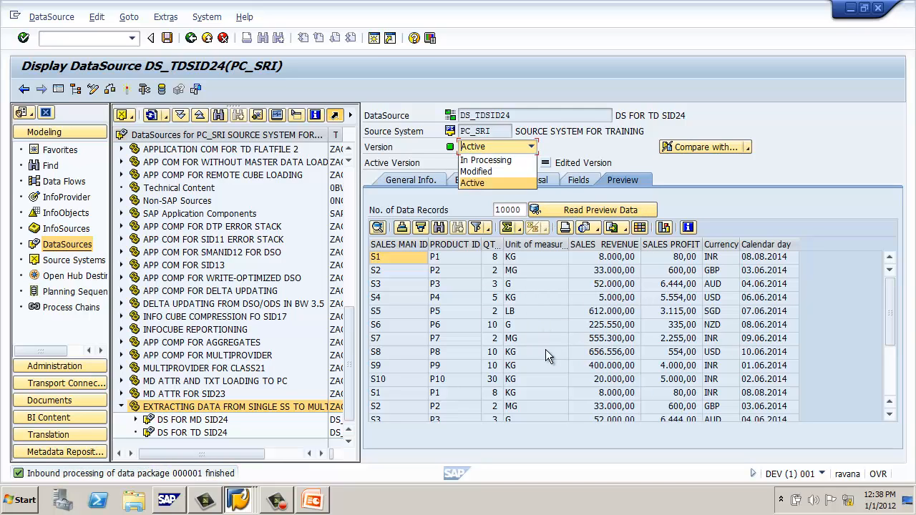
# - Leave the DataSource display, refresh the InfoProvider tree and collapse SALES MAN ID under the InfoArea EXTRACTION FROM SS INTO MULTIPLE TARGETS
pyautogui.press('Escape')
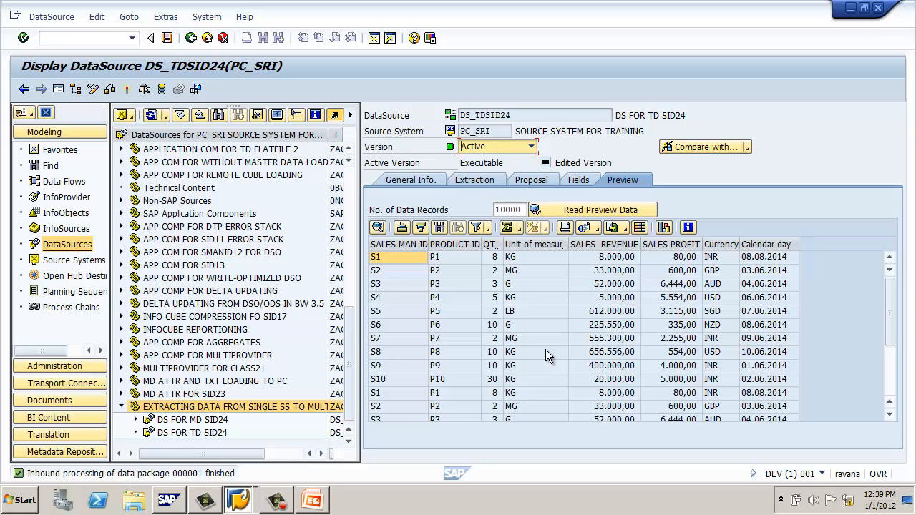
pyautogui.click(196, 41)
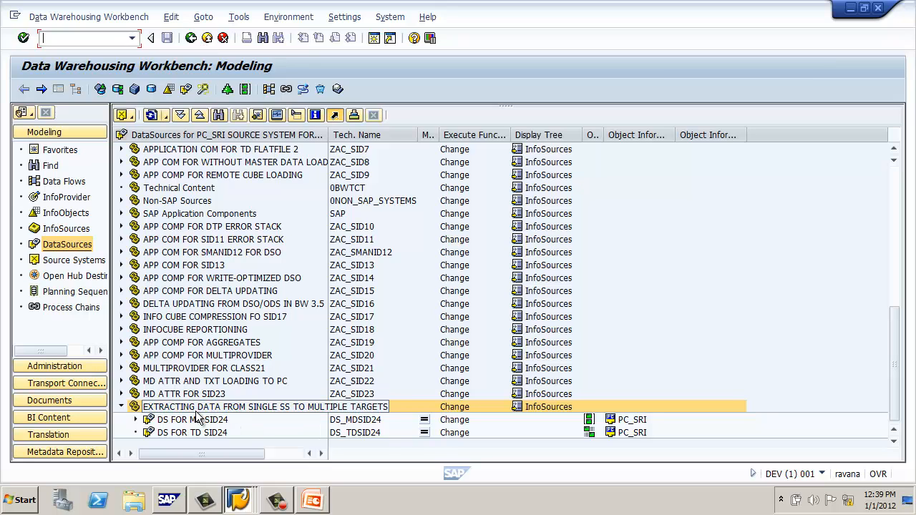
pyautogui.click(71, 202)
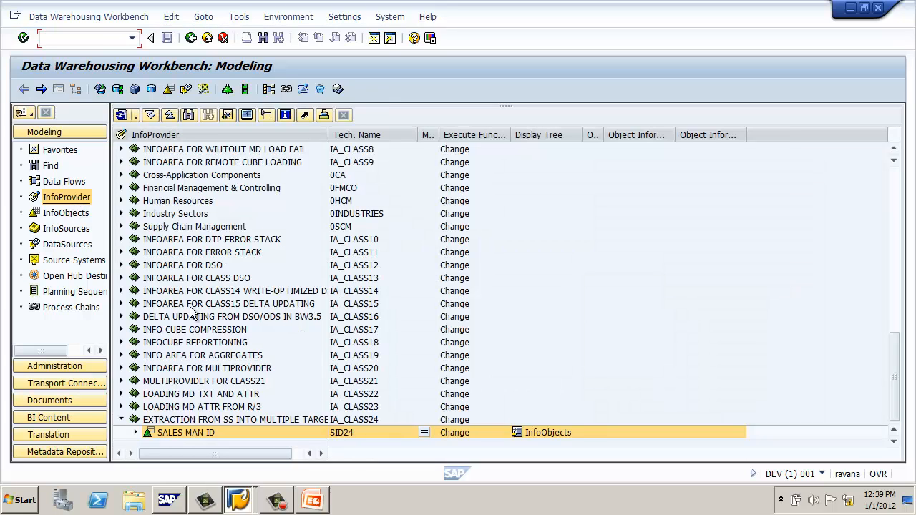
pyautogui.click(122, 115)
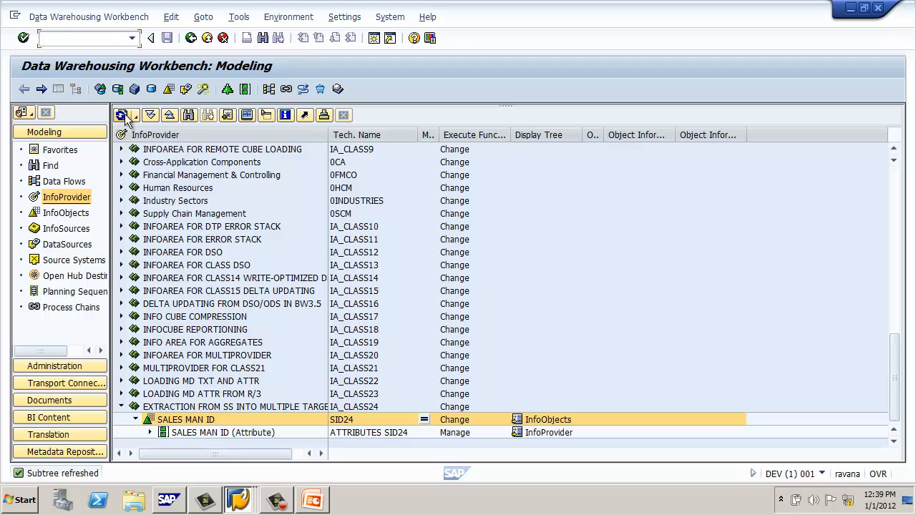
pyautogui.click(214, 408)
pyautogui.click(135, 420)
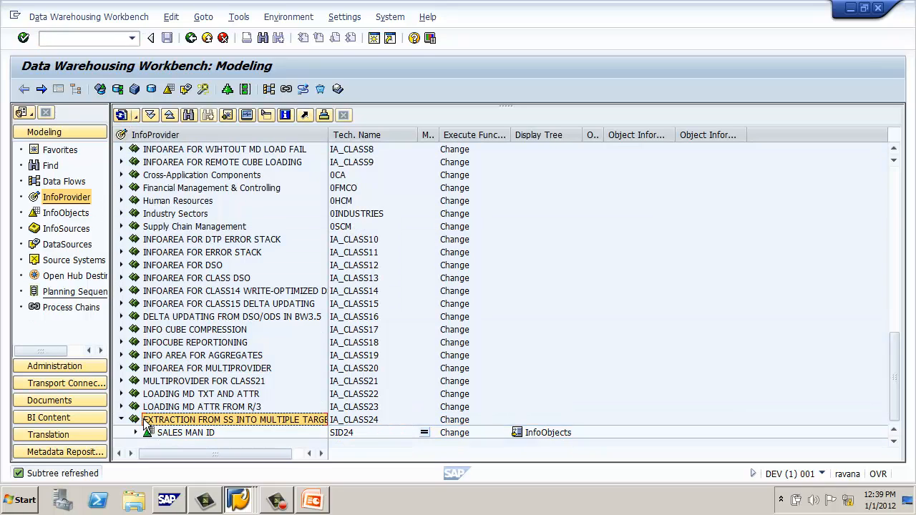
# - Start a new DataStore object in the InfoArea IA_CLASS24 with the technical name SDSO_24
pyautogui.rightClick(202, 424)
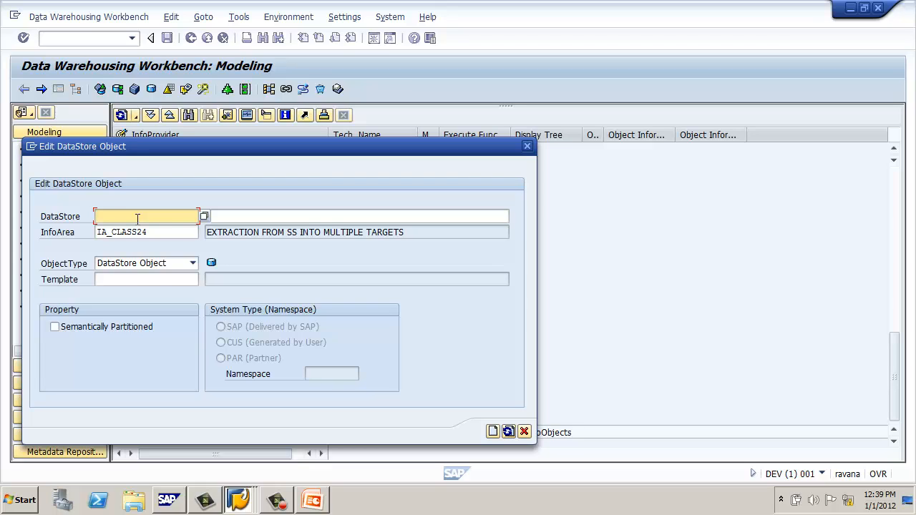
pyautogui.write('SDS')
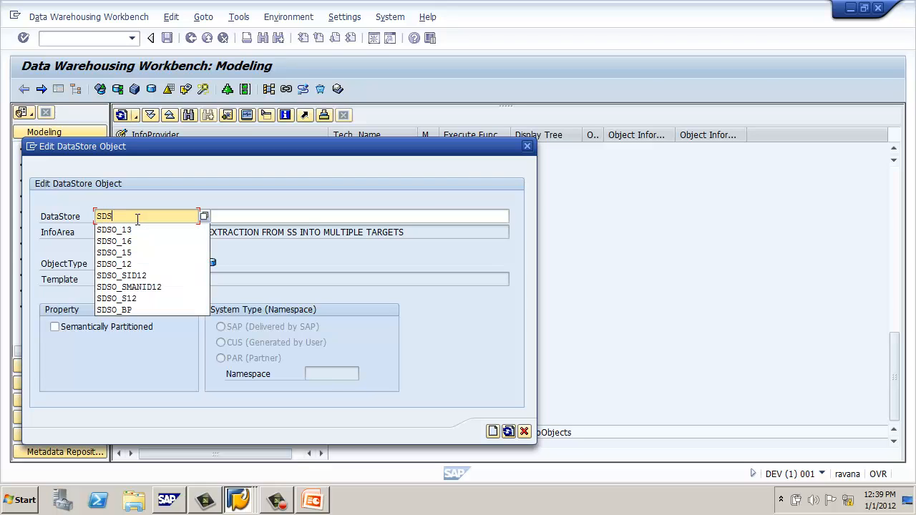
pyautogui.write('O_24')
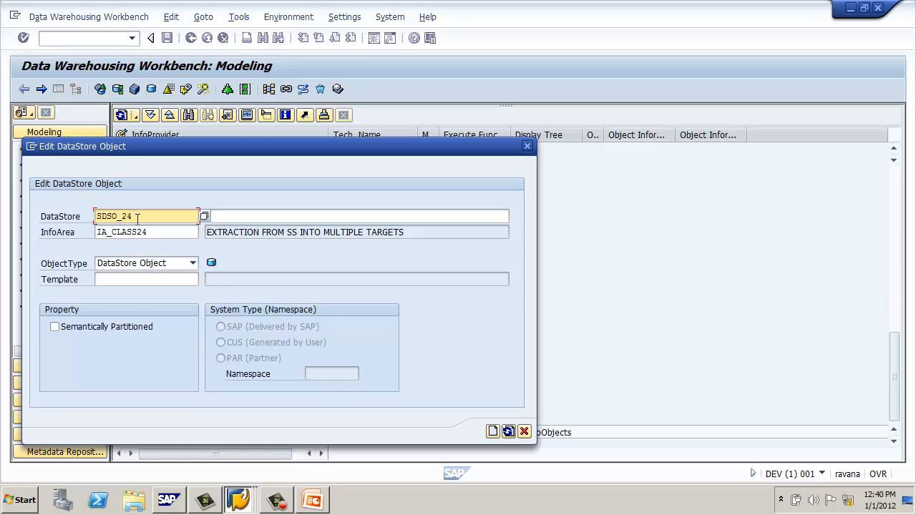
pyautogui.press('Tab')
# - Describe the DataStore object as "STD DSO FOR TD LOADING FOR SID24" and create it
pyautogui.write('STD')
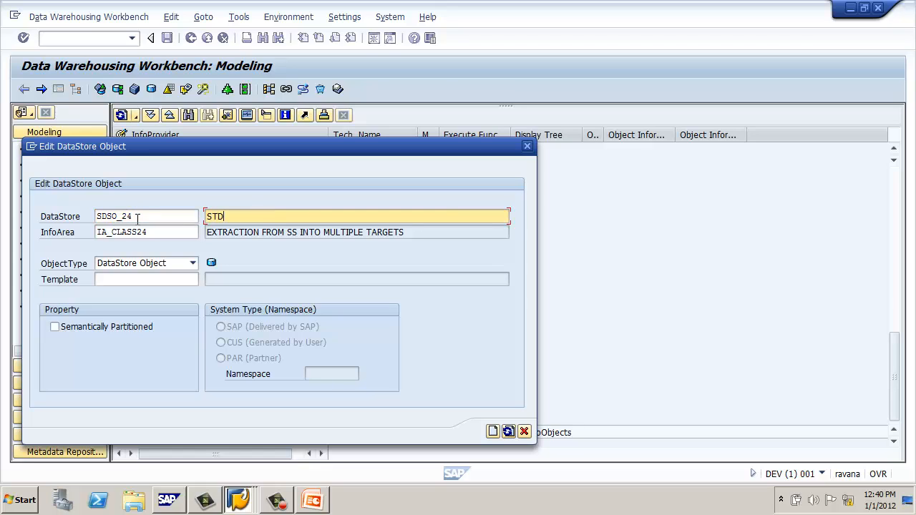
pyautogui.write(' DOS FOR')
pyautogui.press('BackSpace')
pyautogui.press('BackSpace')
pyautogui.press('BackSpace')
pyautogui.press('BackSpace')
pyautogui.press('BackSpace')
pyautogui.press('BackSpace')
pyautogui.write('SO FOR TD LOADING FOR')
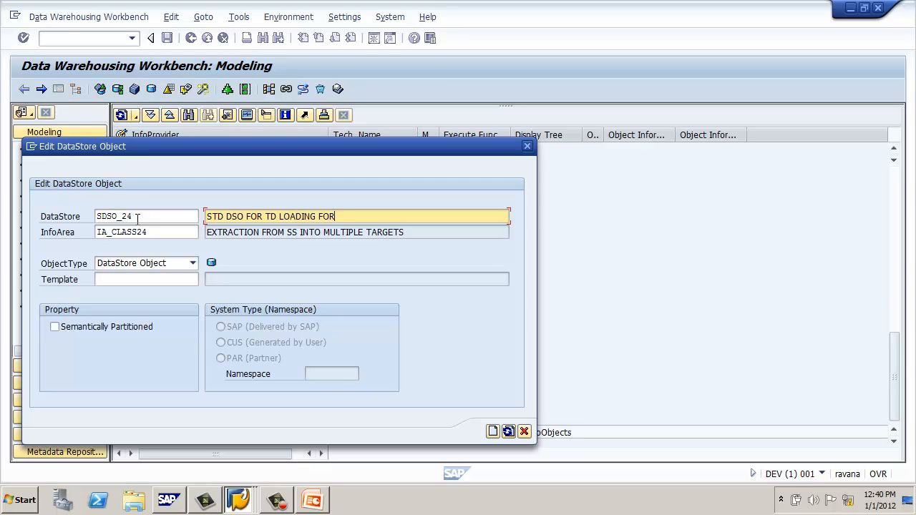
pyautogui.write(' SID24')
pyautogui.press('Return')
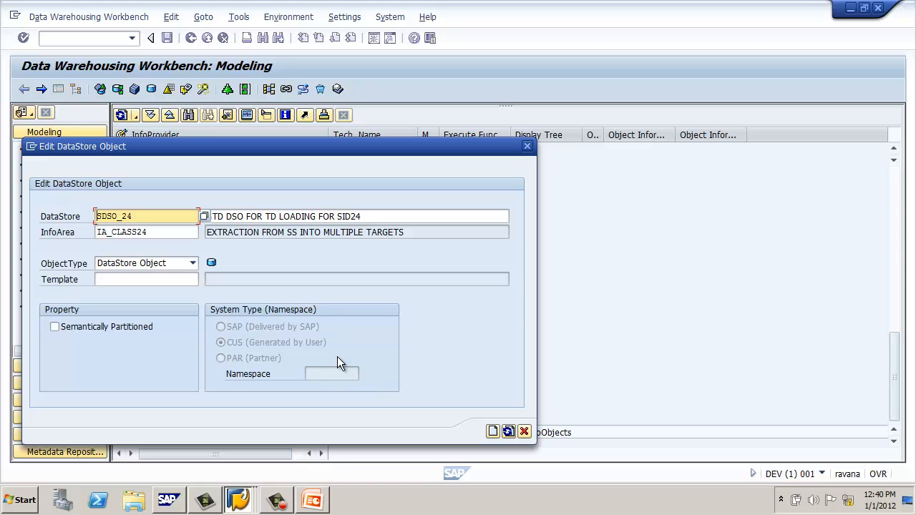
pyautogui.click(493, 431)
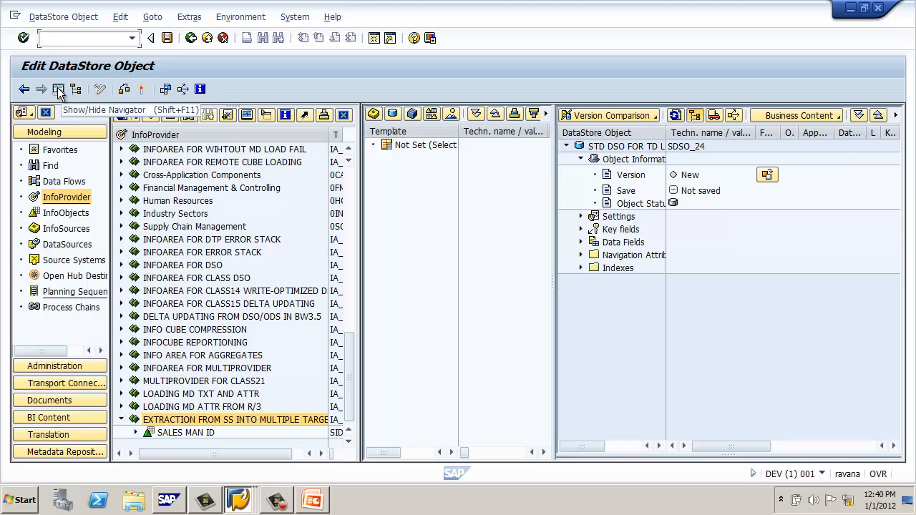
# - Hide the navigator and widen the name columns of the template and DataStore object trees
pyautogui.click(58, 91)
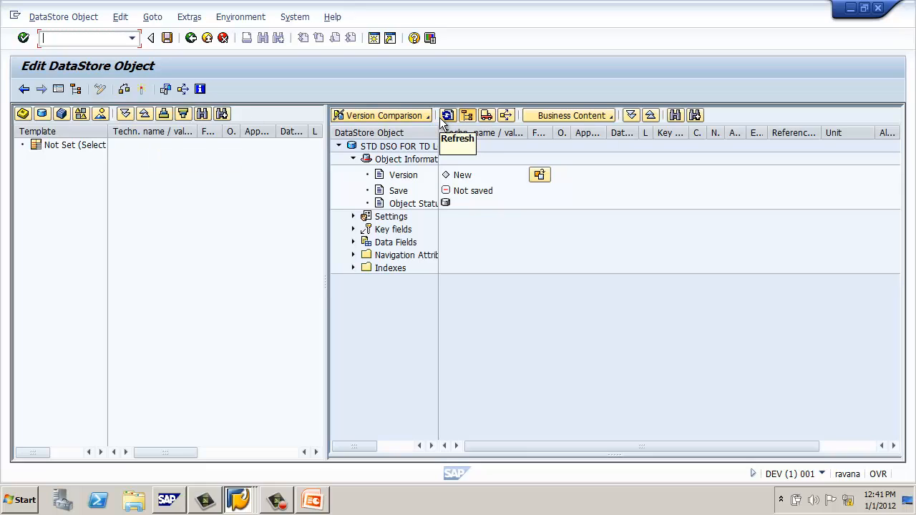
pyautogui.moveTo(439, 134); pyautogui.dragTo(501, 140)
pyautogui.moveTo(108, 131); pyautogui.dragTo(155, 136)
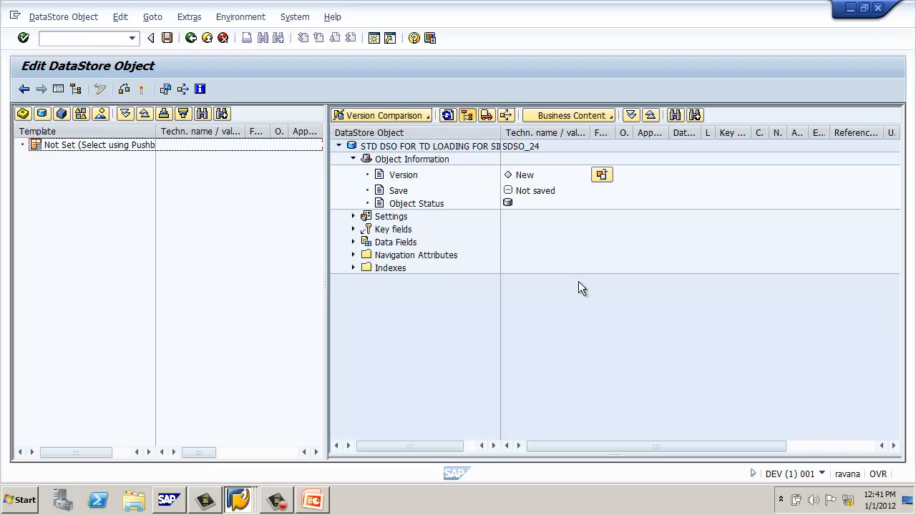
pyautogui.click(398, 230)
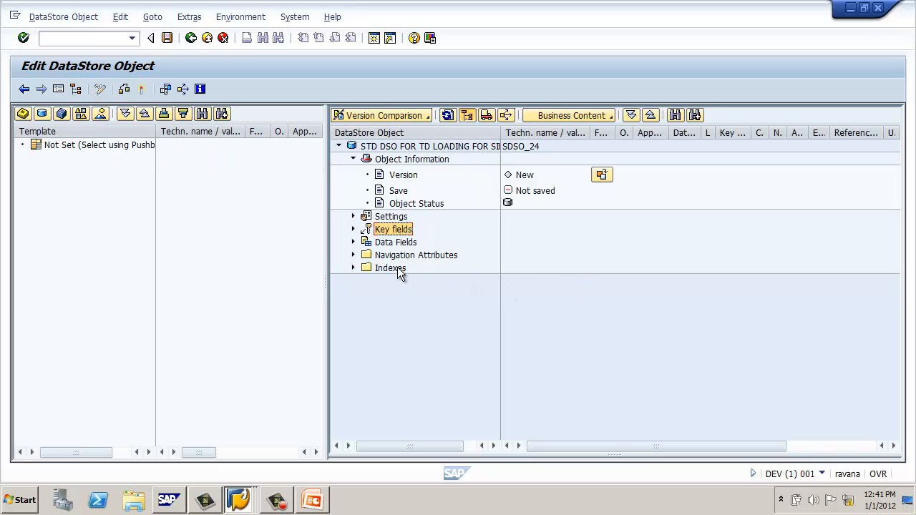
pyautogui.click(398, 243)
pyautogui.click(398, 230)
pyautogui.click(399, 243)
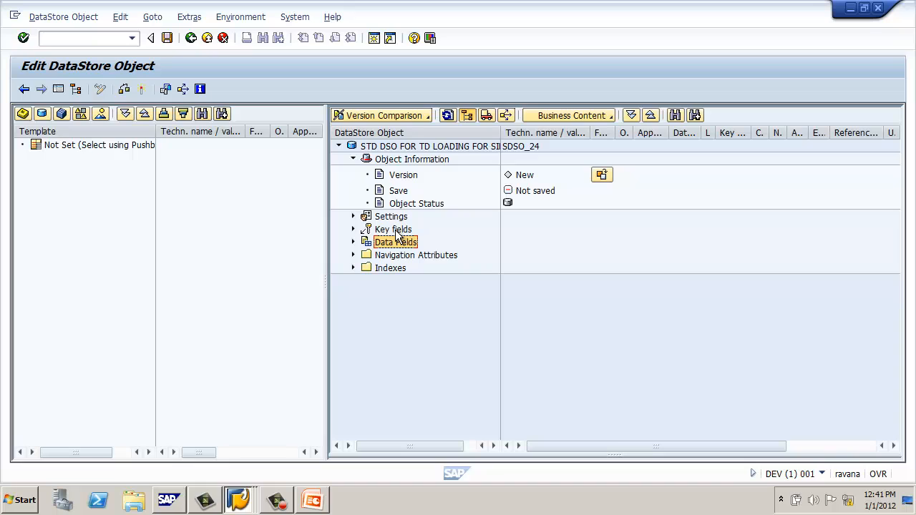
# - Load the InfoObject catalog IOC_SID24 as template and add PRODUCT ID and SALES MAN ID to the key fields
pyautogui.click(88, 113)
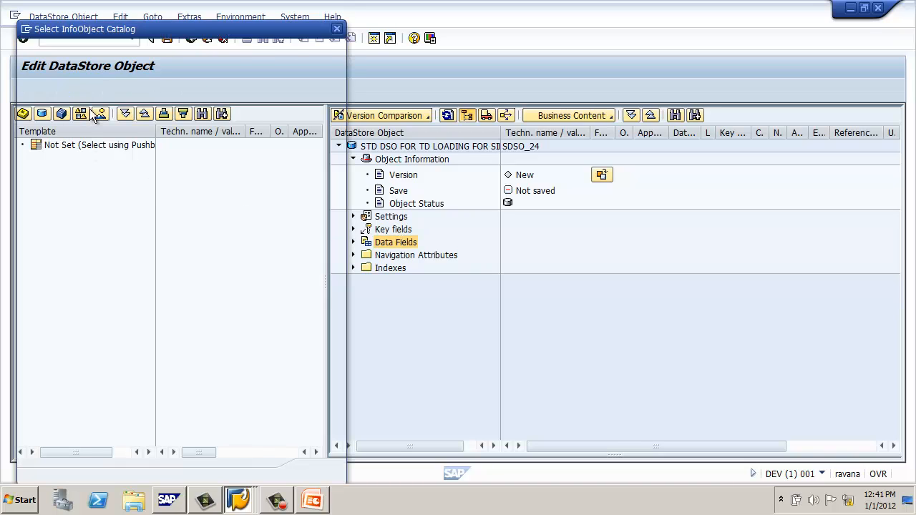
pyautogui.doubleClick(190, 145)
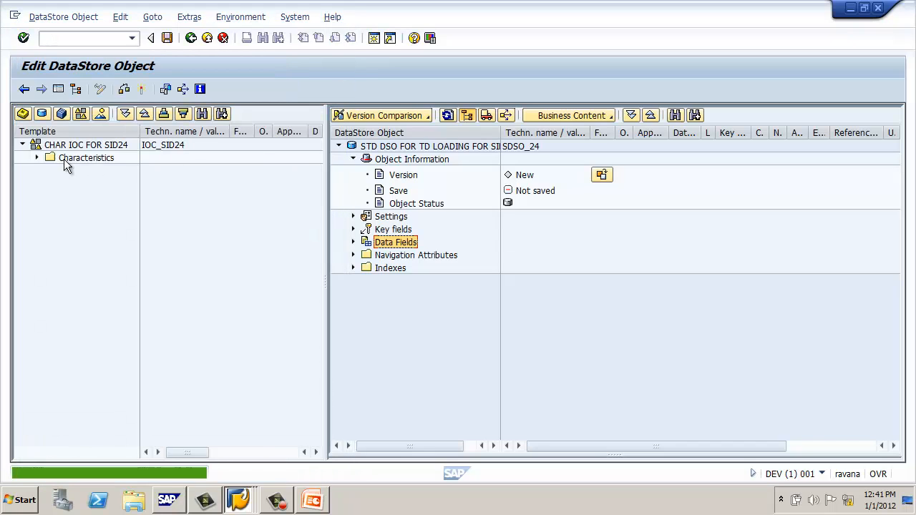
pyautogui.click(37, 158)
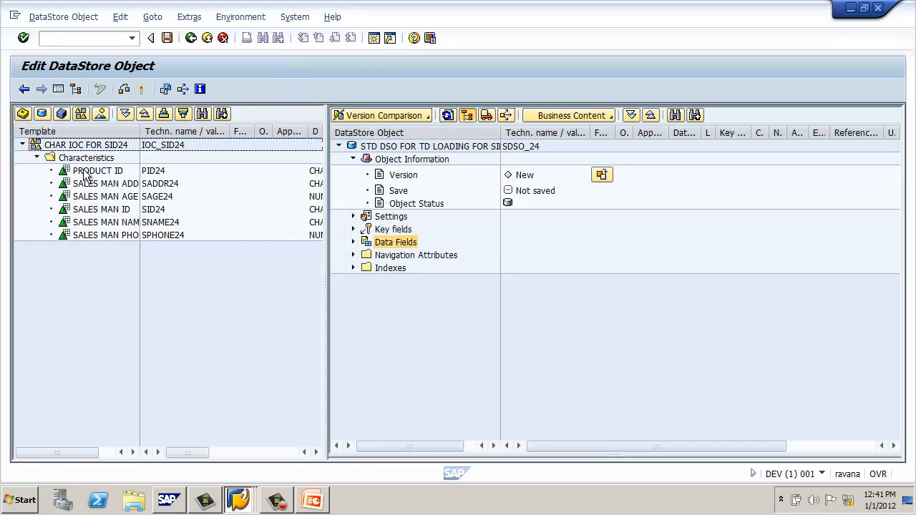
pyautogui.moveTo(98, 171); pyautogui.dragTo(391, 231)
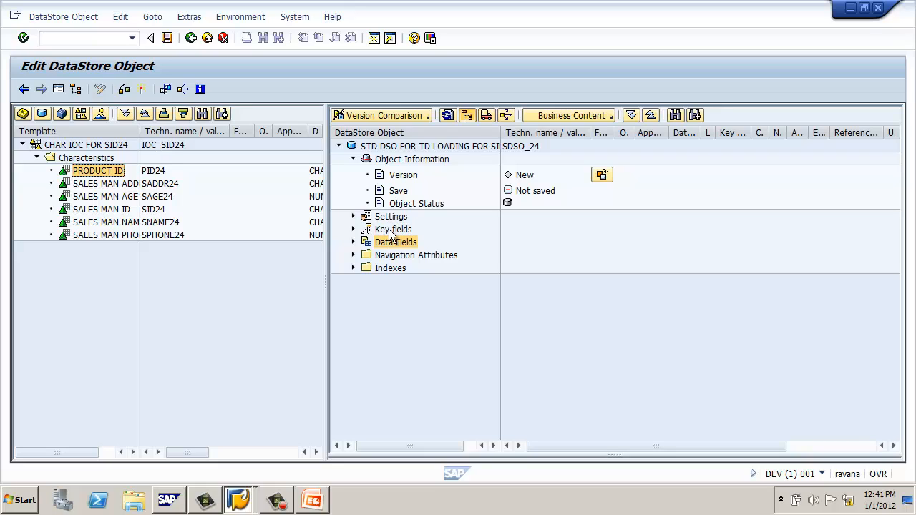
pyautogui.moveTo(114, 209); pyautogui.dragTo(379, 237)
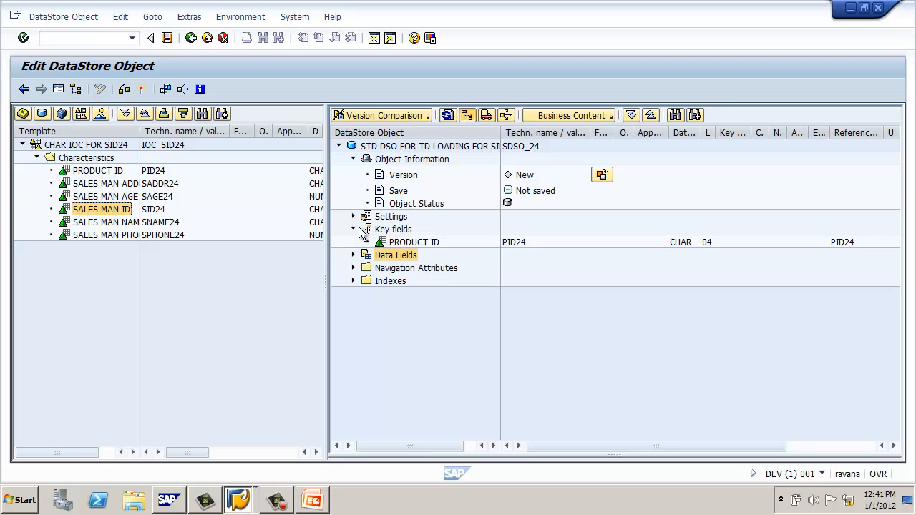
# - Load the key figure catalog IOC_SID24_KF as template and add SALES PROFIT, QTY and SALES REVENUE to the data fields
pyautogui.click(79, 113)
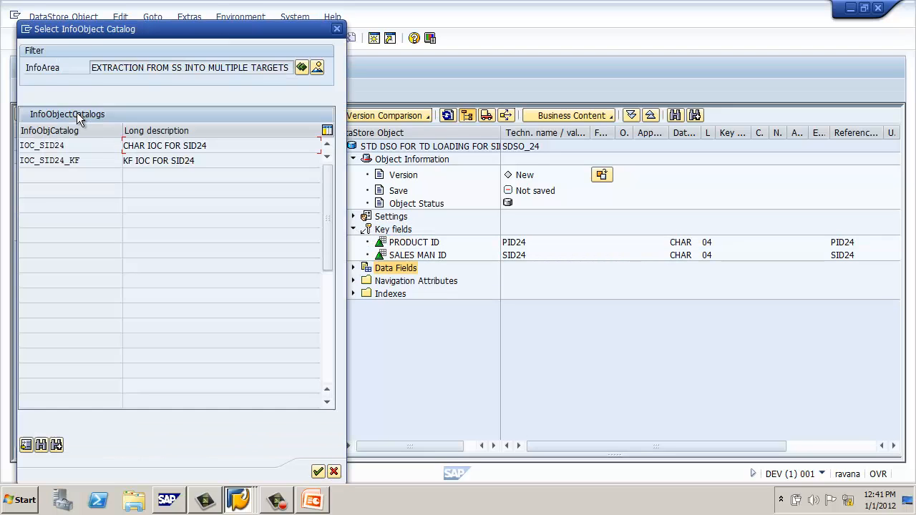
pyautogui.doubleClick(163, 163)
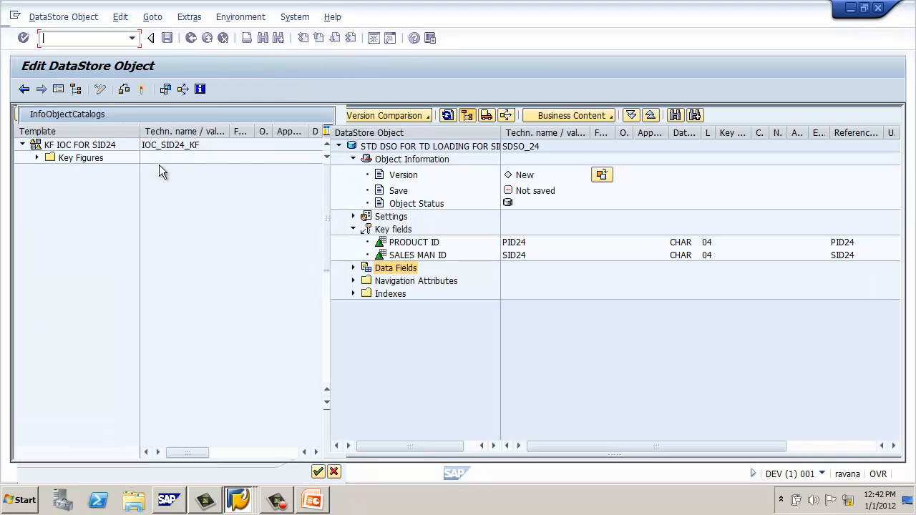
pyautogui.doubleClick(79, 158)
pyautogui.click(84, 172)
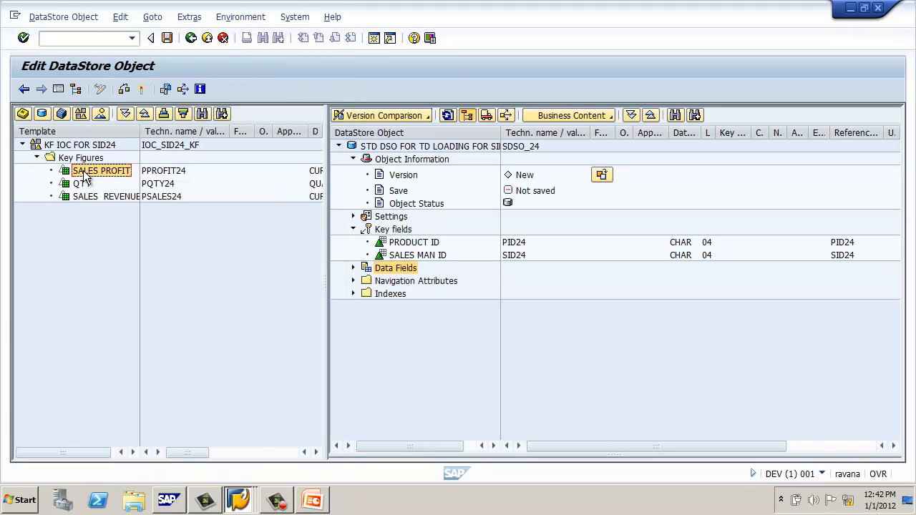
pyautogui.keyDown('shift'); pyautogui.click(100, 198); pyautogui.keyUp('shift')
pyautogui.moveTo(91, 177); pyautogui.dragTo(351, 270)
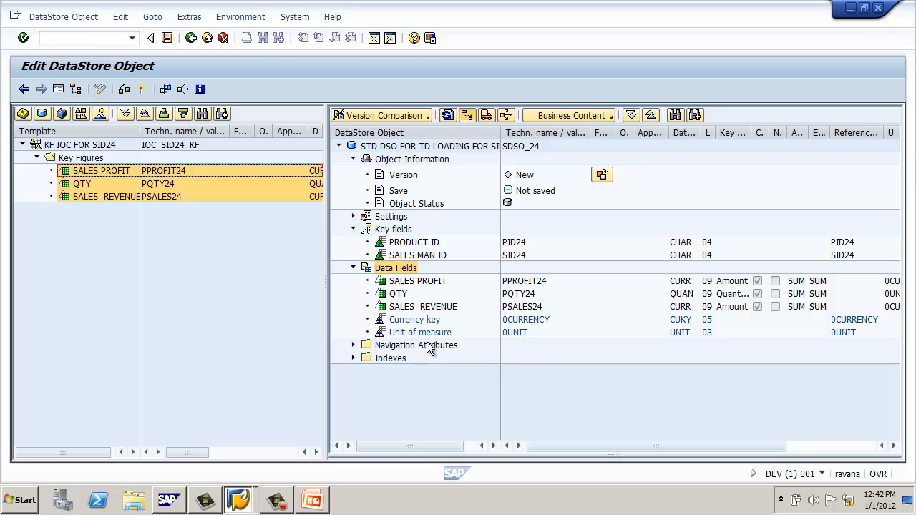
# - Enable Activate Data Automatically in the DataStore object's settings and activate the object
pyautogui.click(353, 345)
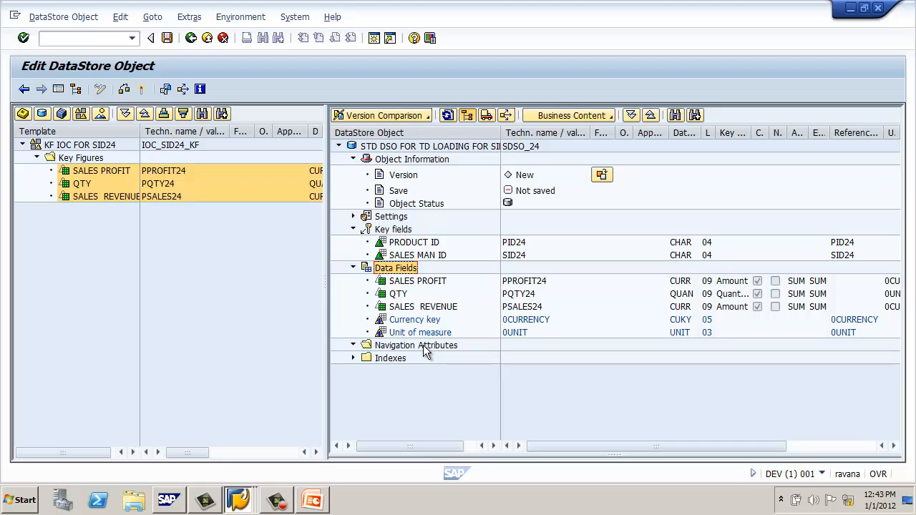
pyautogui.click(356, 222)
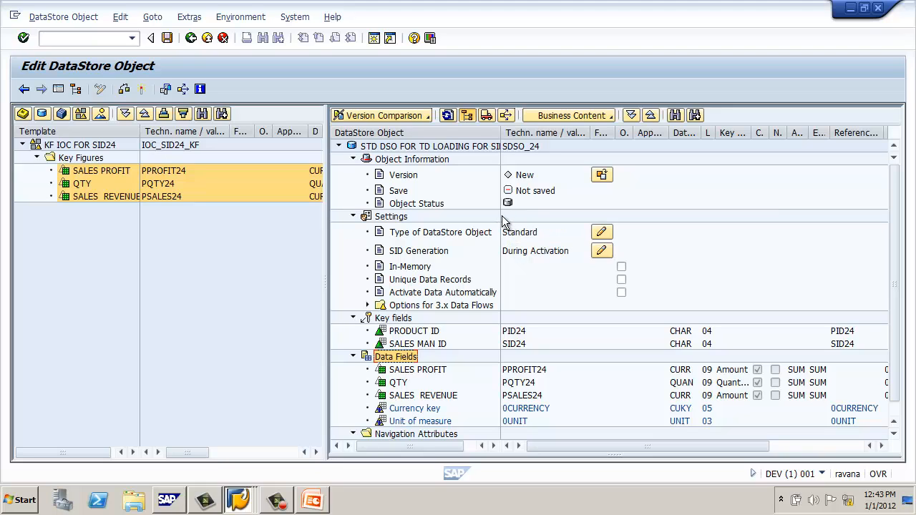
pyautogui.moveTo(501, 132); pyautogui.dragTo(532, 127)
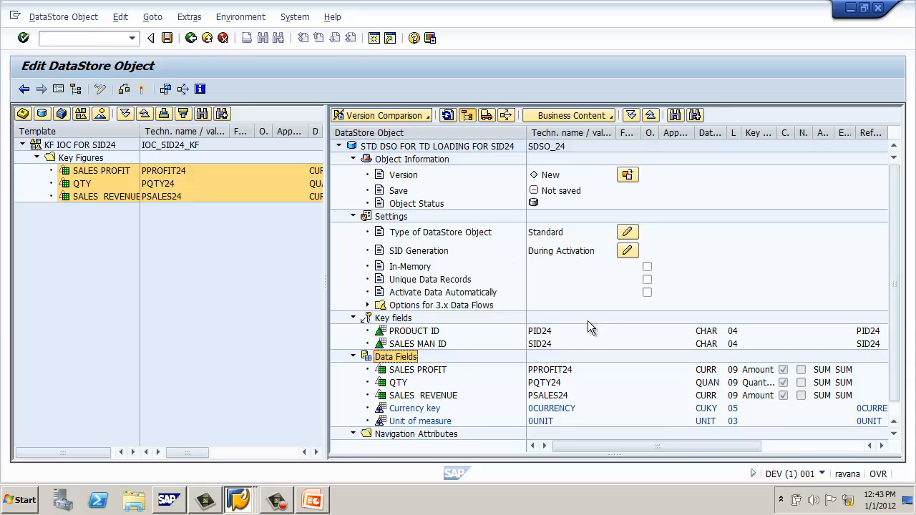
pyautogui.click(648, 293)
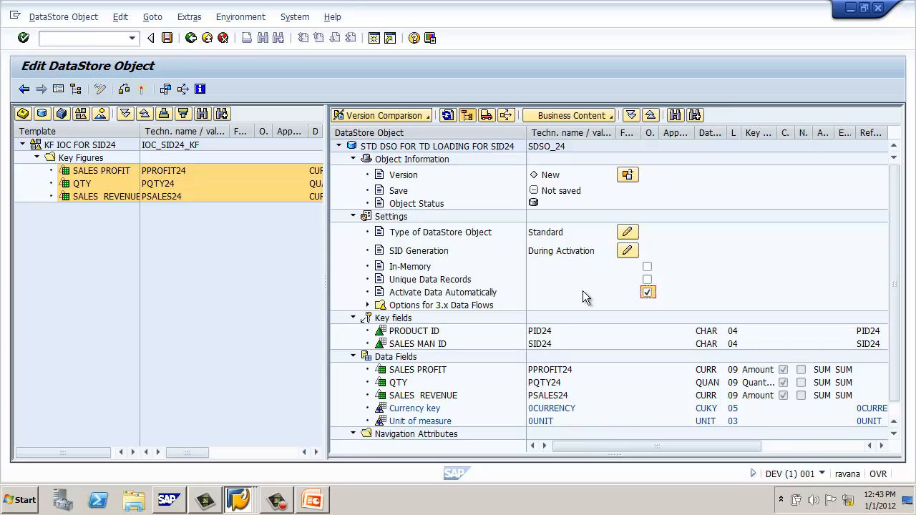
pyautogui.moveTo(896, 188); pyautogui.dragTo(897, 288)
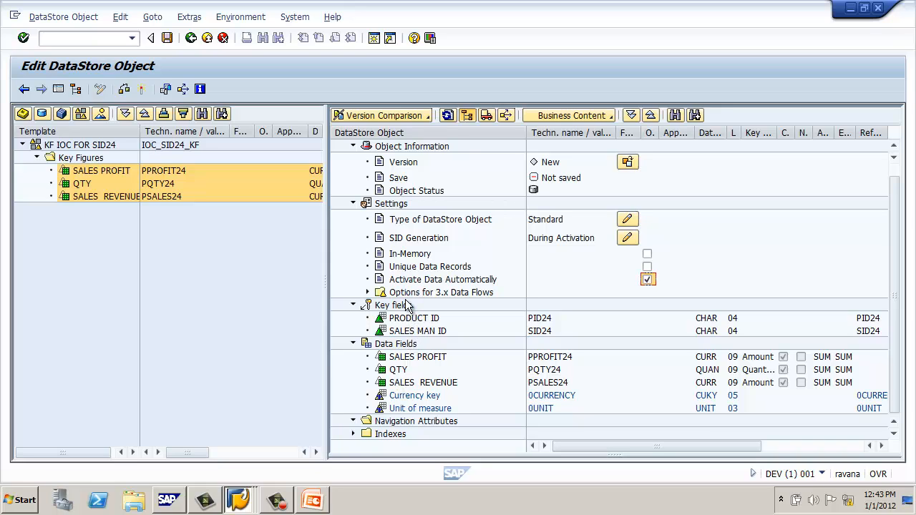
pyautogui.click(142, 89)
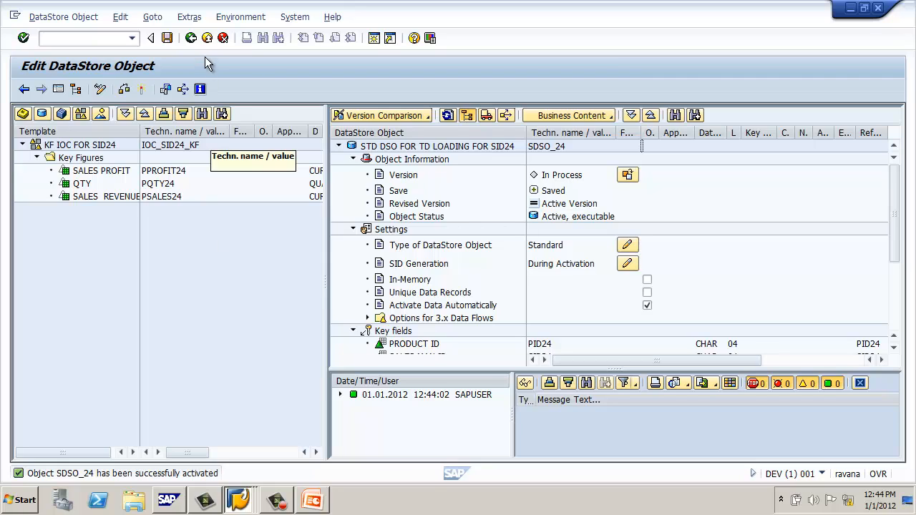
# - Open the Dictionary/DB status of the DataStore object and examine its active table and change log table names
pyautogui.click(190, 17)
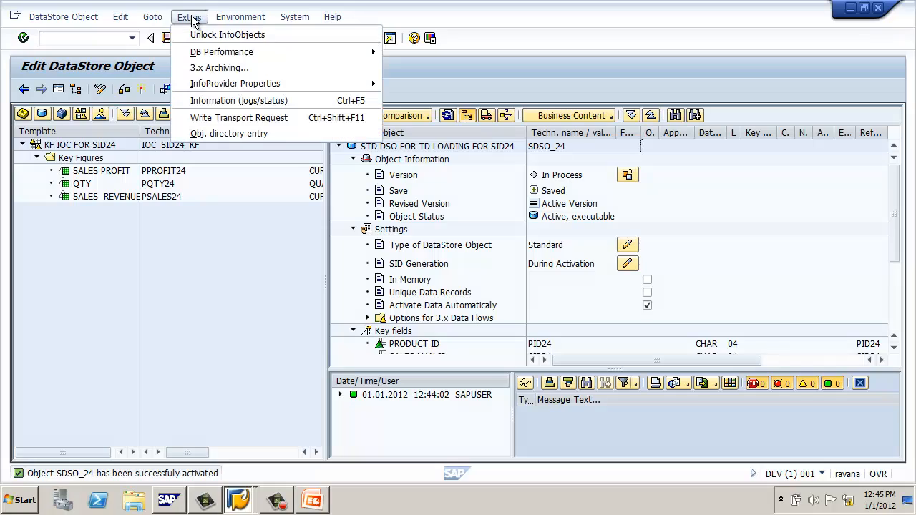
pyautogui.click(241, 101)
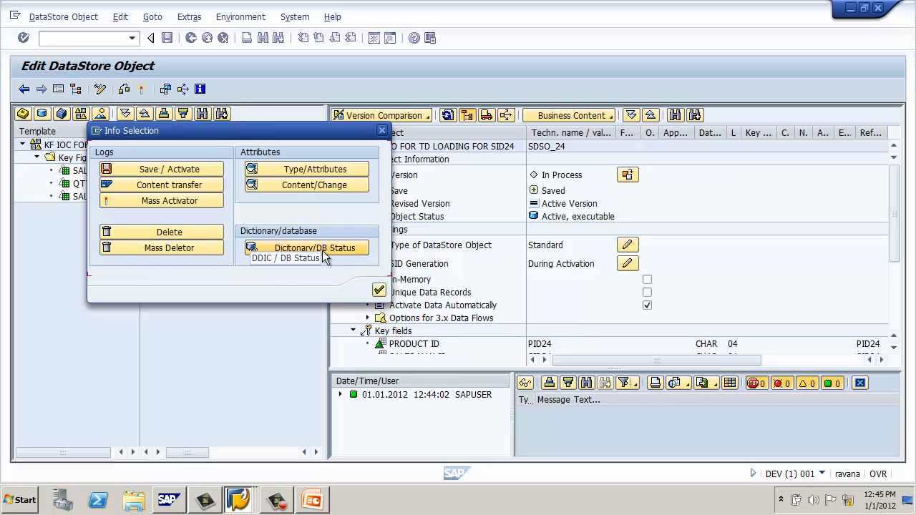
pyautogui.click(341, 249)
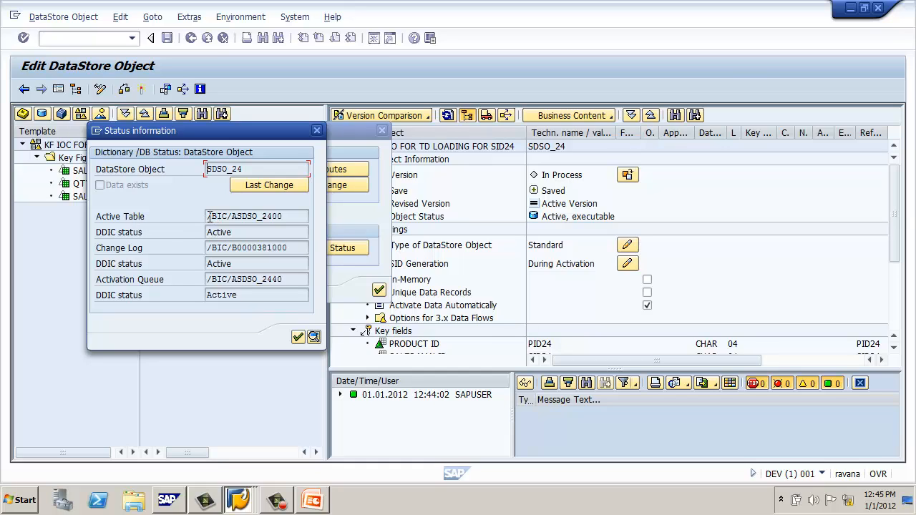
pyautogui.moveTo(207, 216); pyautogui.dragTo(272, 218)
pyautogui.click(242, 220)
pyautogui.click(236, 218)
pyautogui.moveTo(231, 249); pyautogui.dragTo(293, 250)
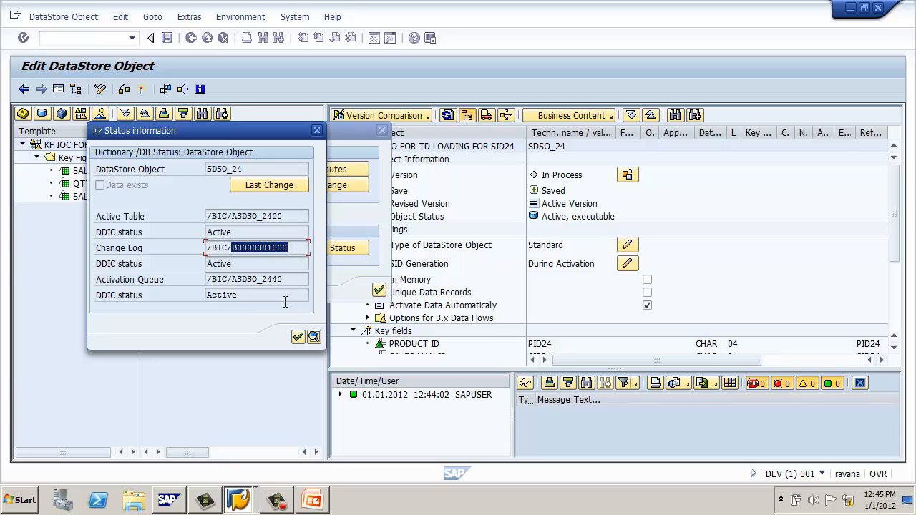
# - Examine the activation queue table name in the DataStore object's status information, close the information dialogs and return to the InfoProvider tree
pyautogui.click(168, 278)
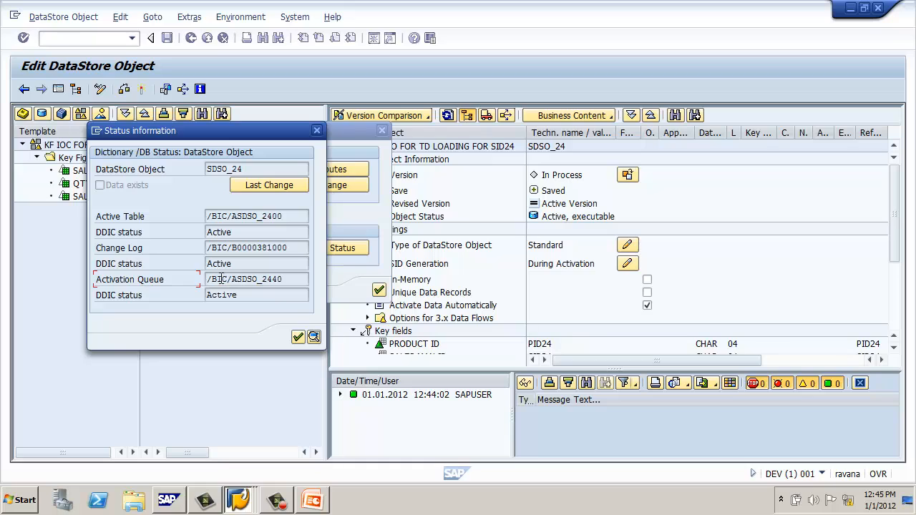
pyautogui.moveTo(237, 279); pyautogui.dragTo(287, 281)
pyautogui.click(278, 282)
pyautogui.click(150, 213)
pyautogui.click(299, 337)
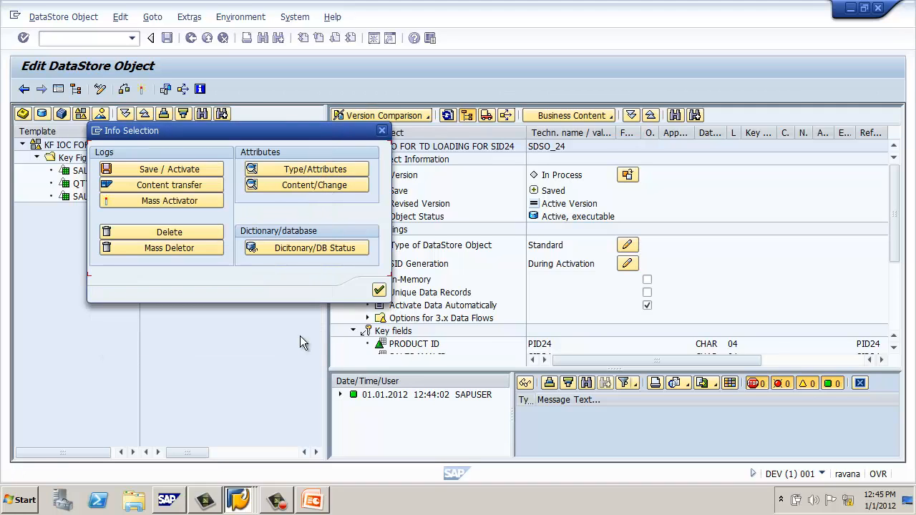
pyautogui.click(380, 292)
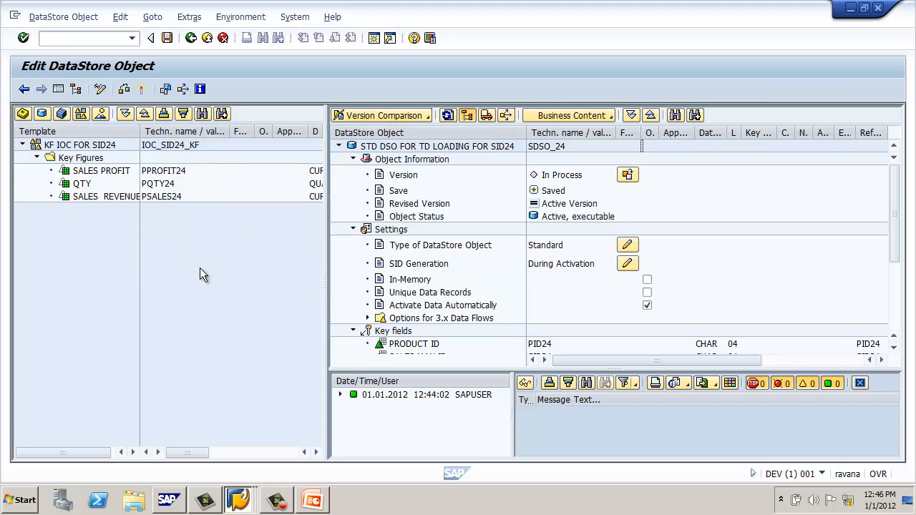
pyautogui.click(192, 38)
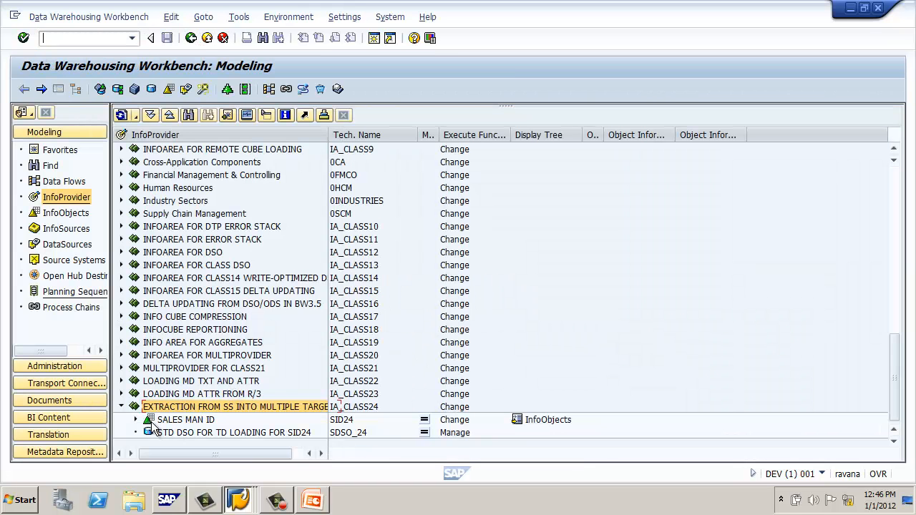
# - Create standard InfoCube SIC_SID24 with description STD INFOCUBE FOR SID24 under the InfoArea EXTRACTION FROM SS INTO MULTIPLE TARGETS
pyautogui.rightClick(184, 408)
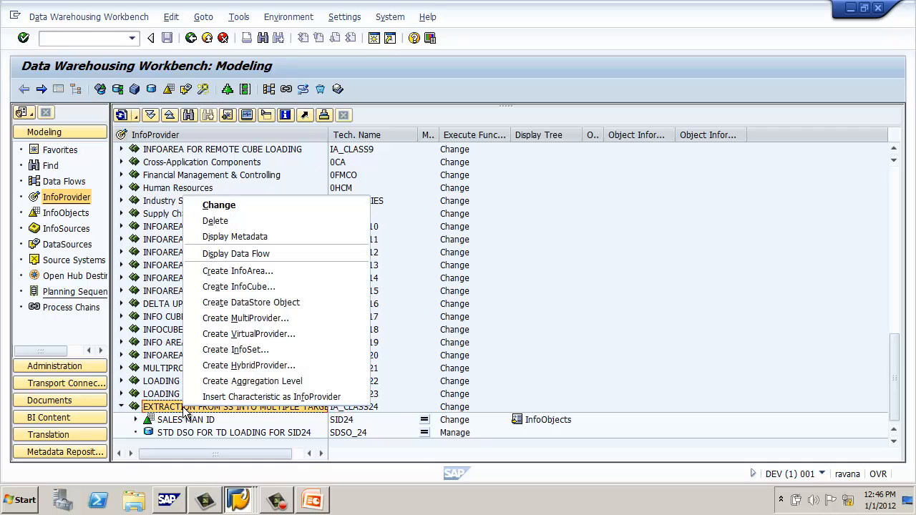
pyautogui.click(255, 287)
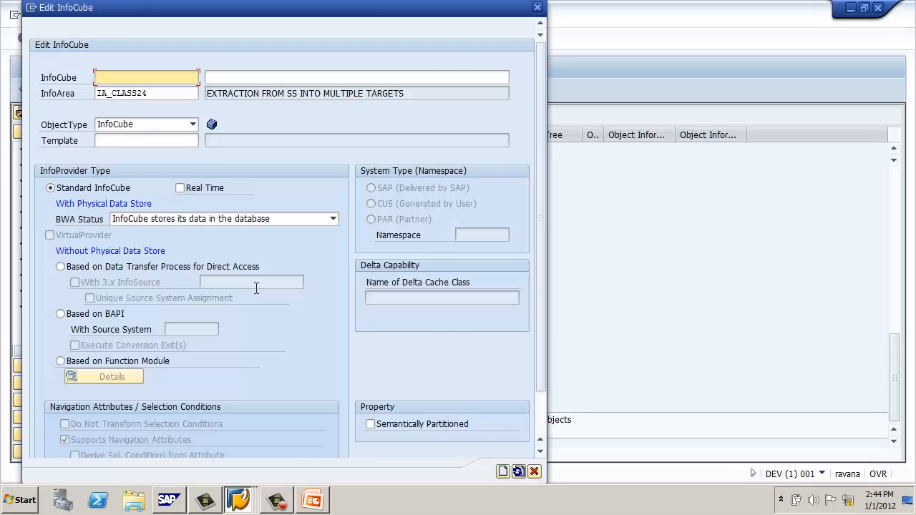
pyautogui.write('SIC')
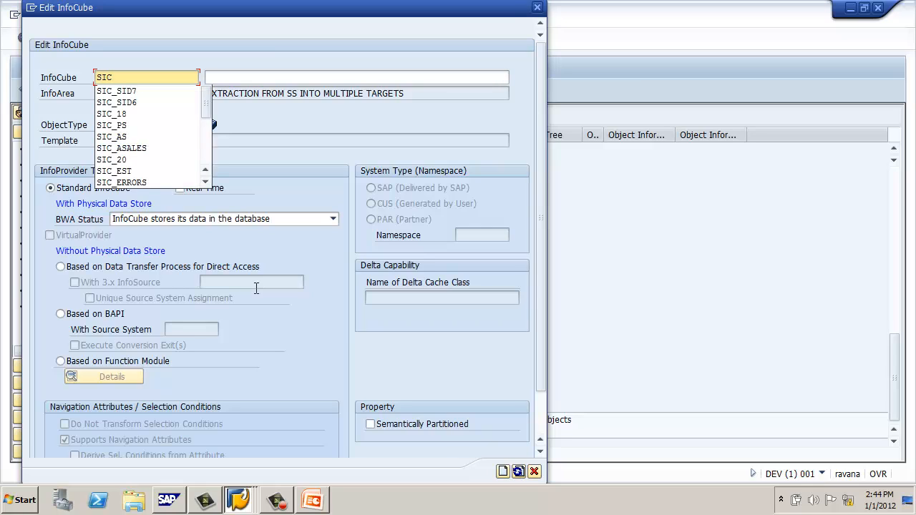
pyautogui.write('_SID')
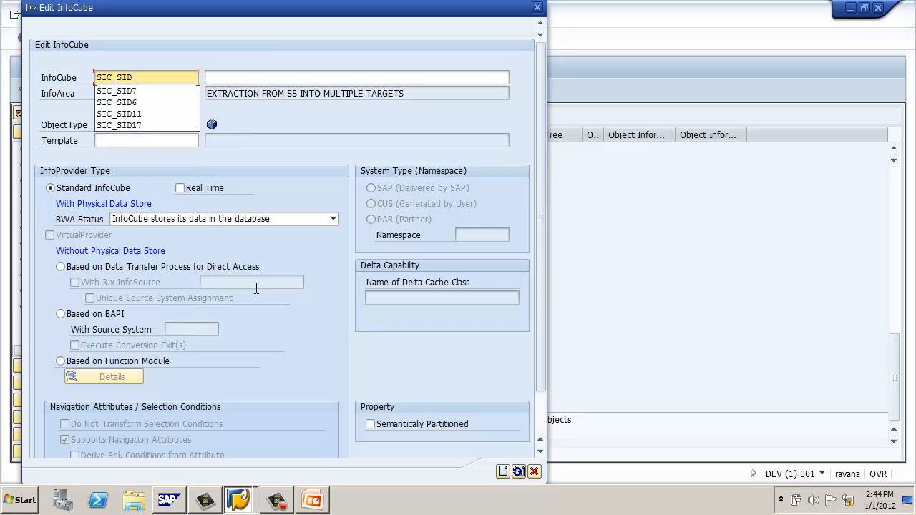
pyautogui.write('24')
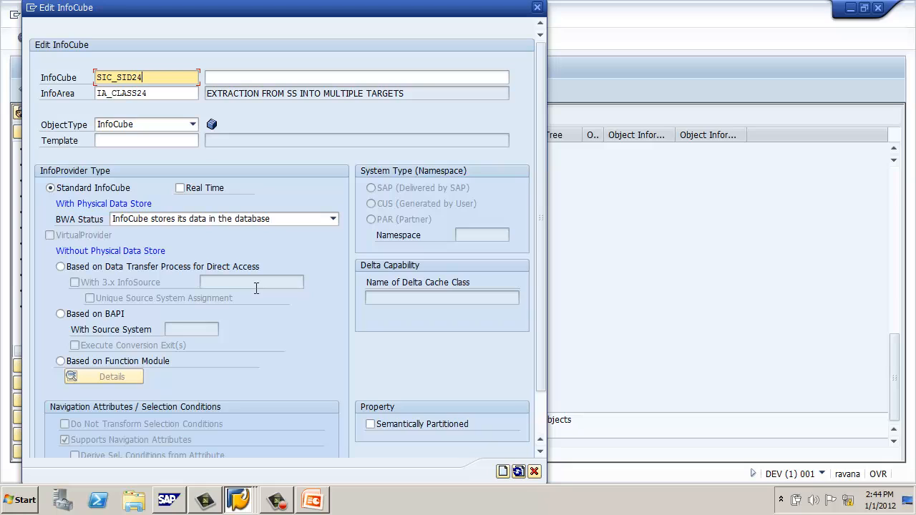
pyautogui.press('Tab')
pyautogui.write('STD')
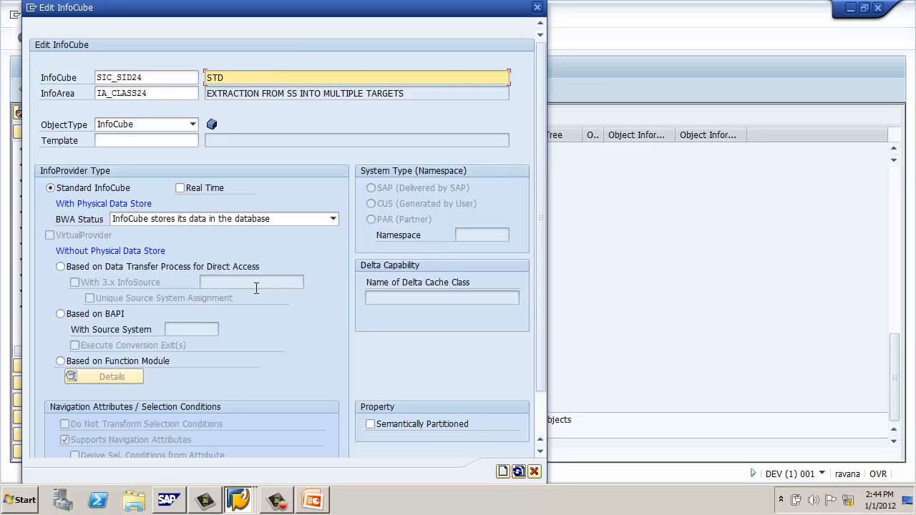
pyautogui.write(' INFOCUBE FOR SID24')
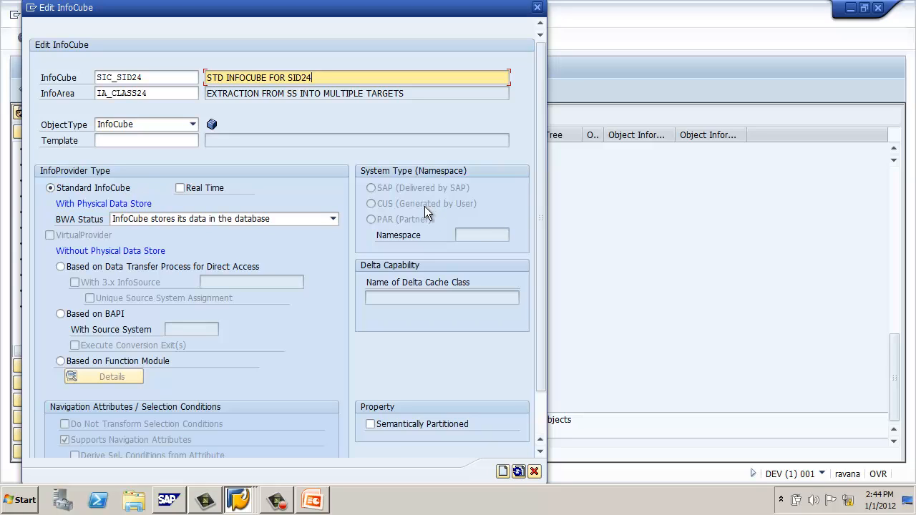
pyautogui.press('Return')
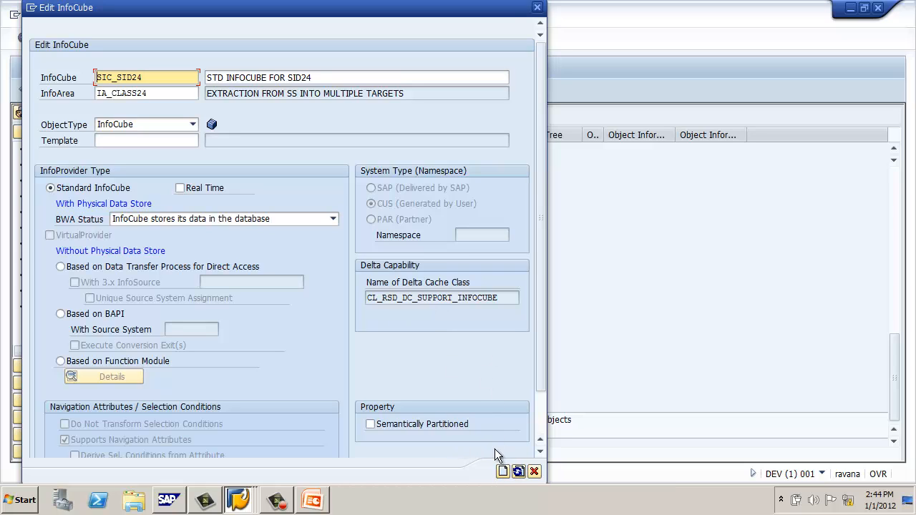
pyautogui.click(503, 472)
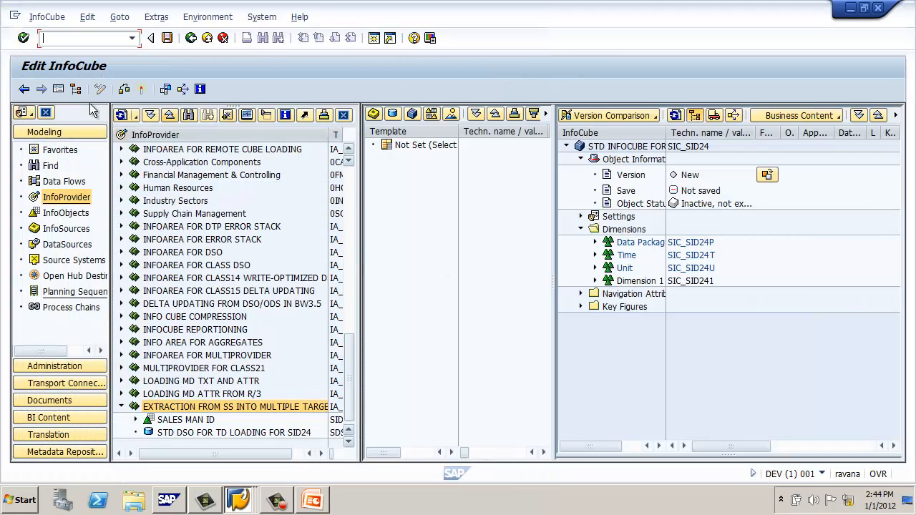
# - Hide the navigation tree, widen the InfoCube name column and rename Dimension 1 as PRODUCT
pyautogui.click(75, 90)
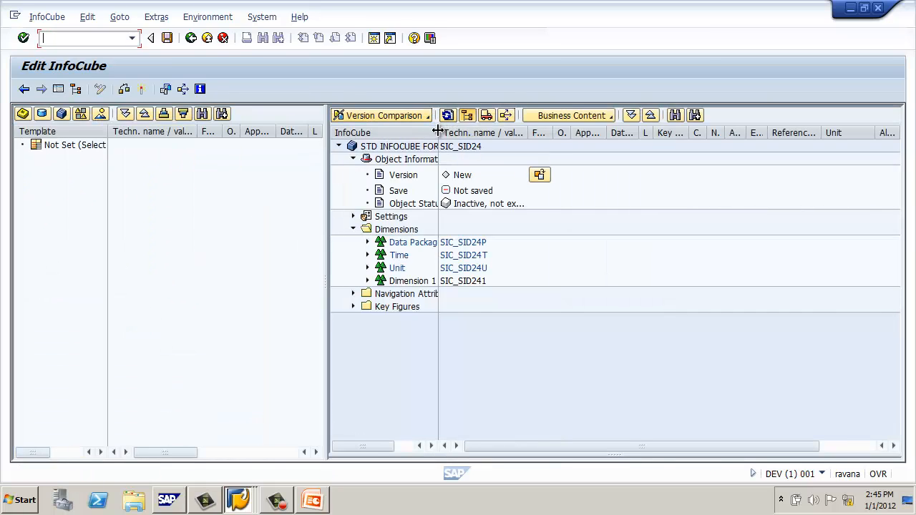
pyautogui.moveTo(440, 133); pyautogui.dragTo(507, 134)
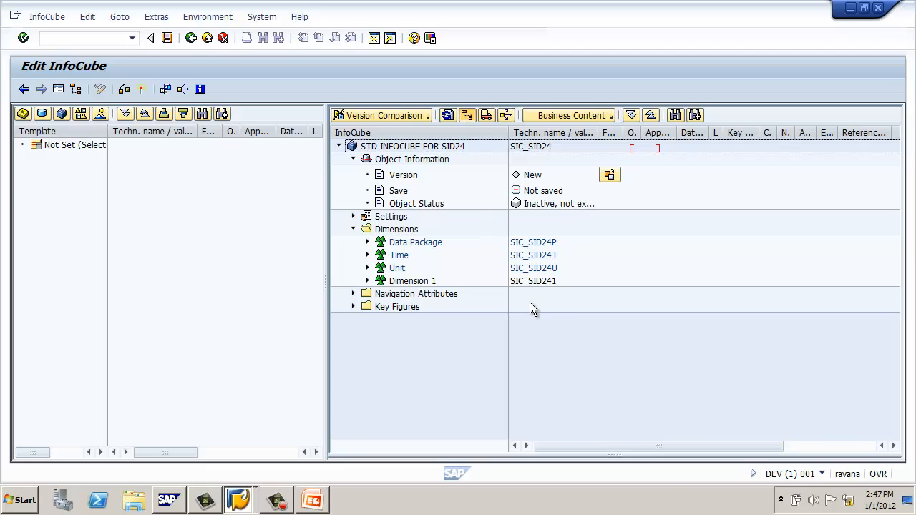
pyautogui.click(422, 283)
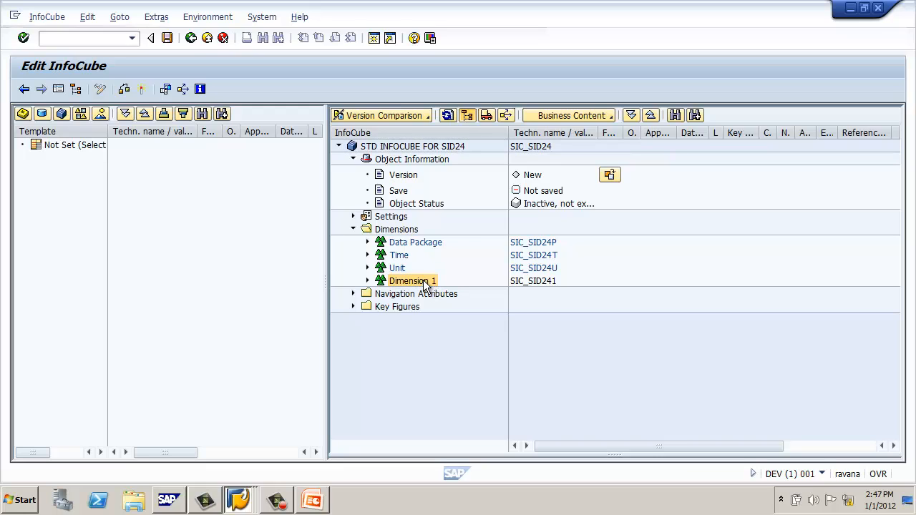
pyautogui.rightClick(425, 284)
pyautogui.click(443, 291)
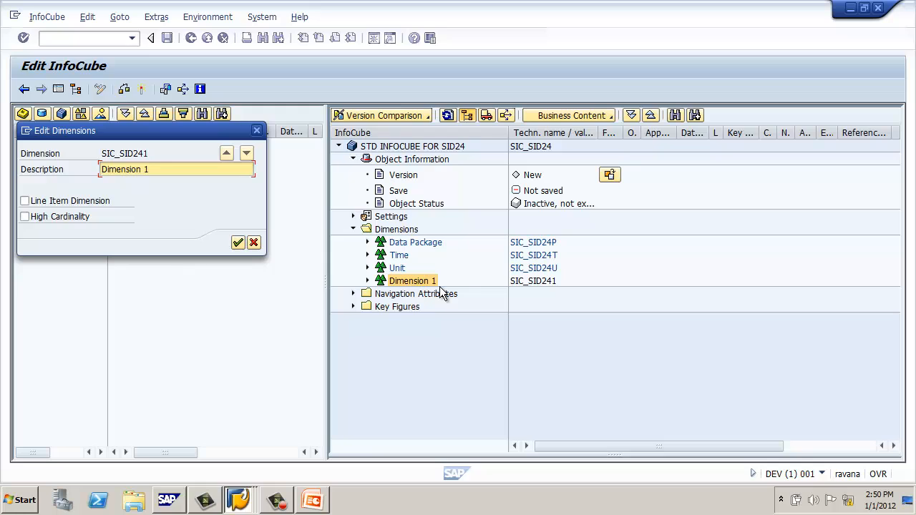
pyautogui.press('Delete')
pyautogui.press('Delete')
pyautogui.press('Delete')
pyautogui.press('Delete')
pyautogui.press('Delete')
pyautogui.press('Delete')
pyautogui.press('Delete')
pyautogui.press('Delete')
pyautogui.press('Delete')
pyautogui.press('Delete')
pyautogui.press('Delete')
pyautogui.write('PRODUCT')
pyautogui.press('Return')
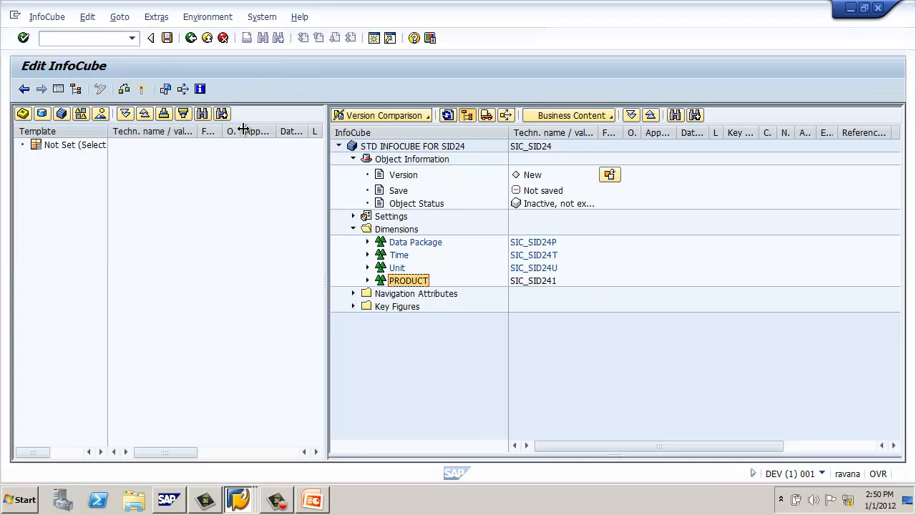
# - Create a new dimension with the description SALES DIM in the InfoCube
pyautogui.rightClick(409, 231)
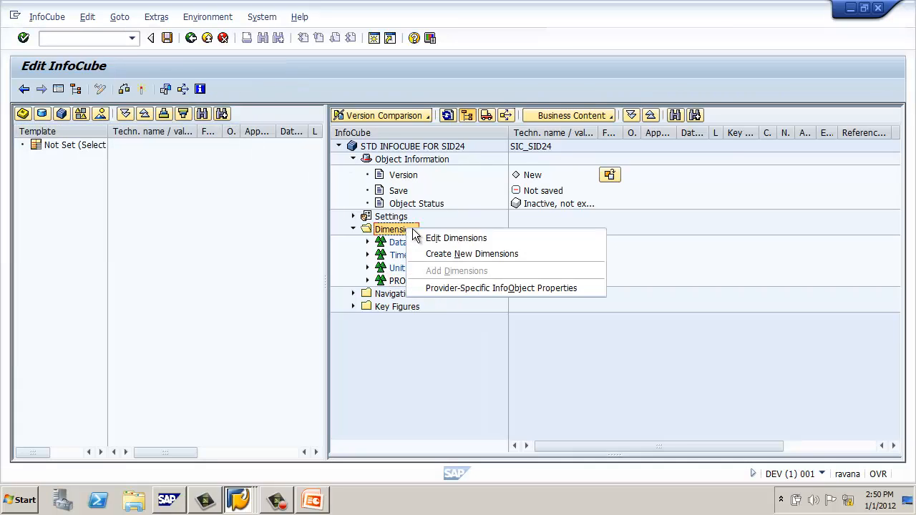
pyautogui.click(424, 255)
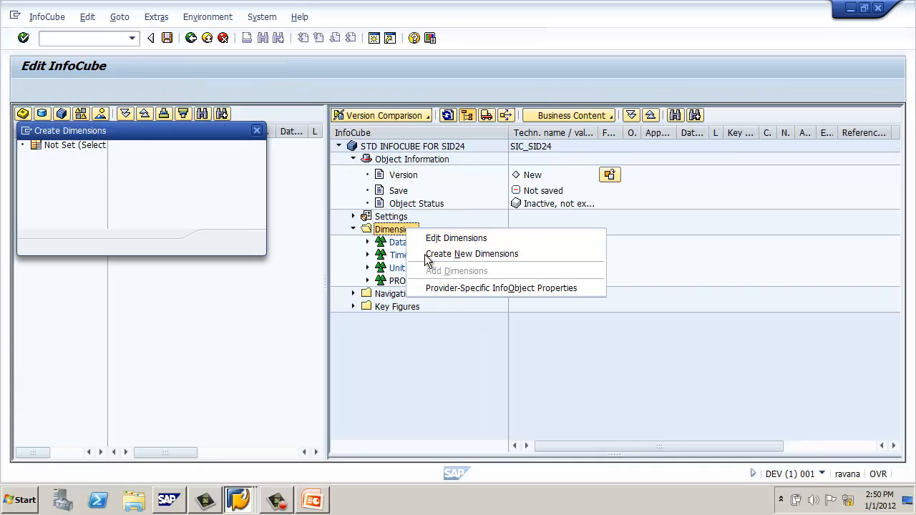
pyautogui.hotkey('shift', 'End')
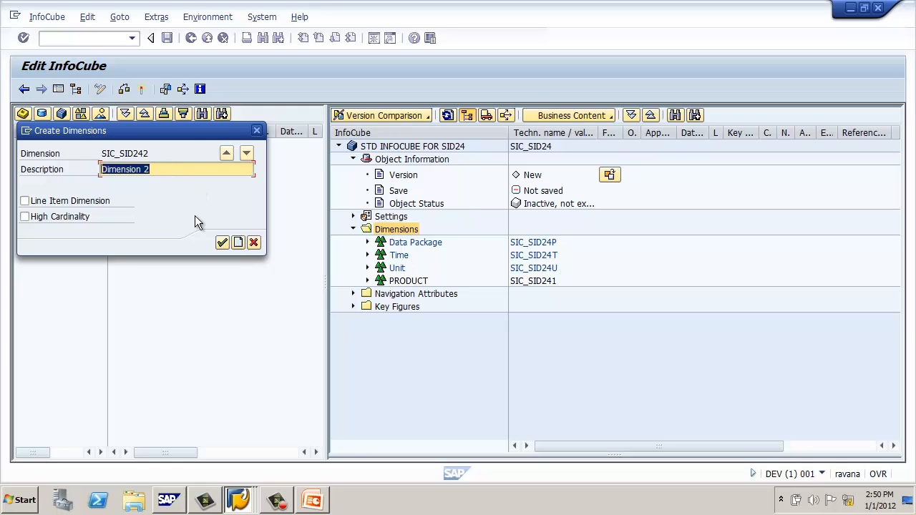
pyautogui.write('SALES')
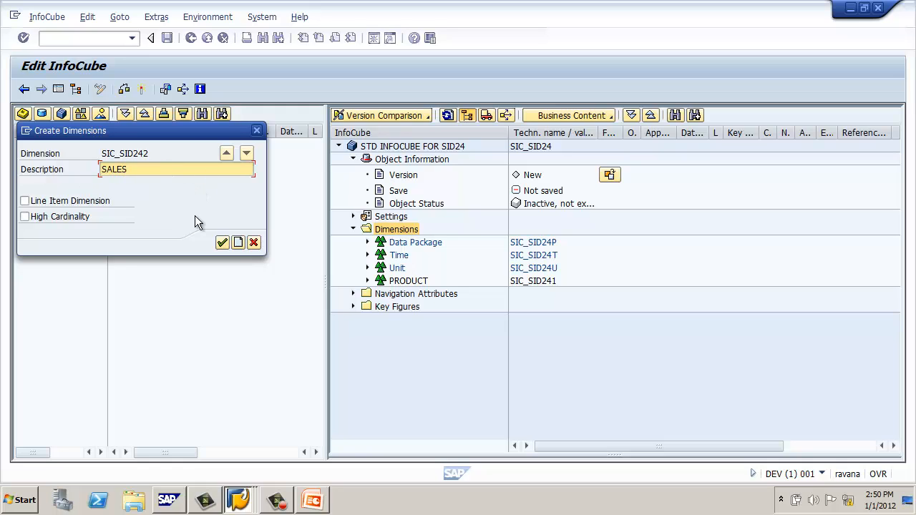
pyautogui.write(' DIM')
pyautogui.press('Tab')
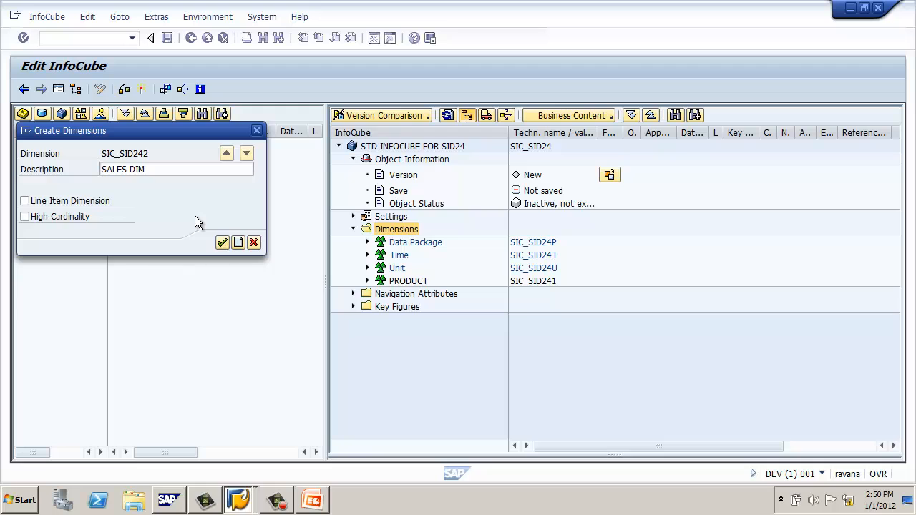
pyautogui.press('Return')
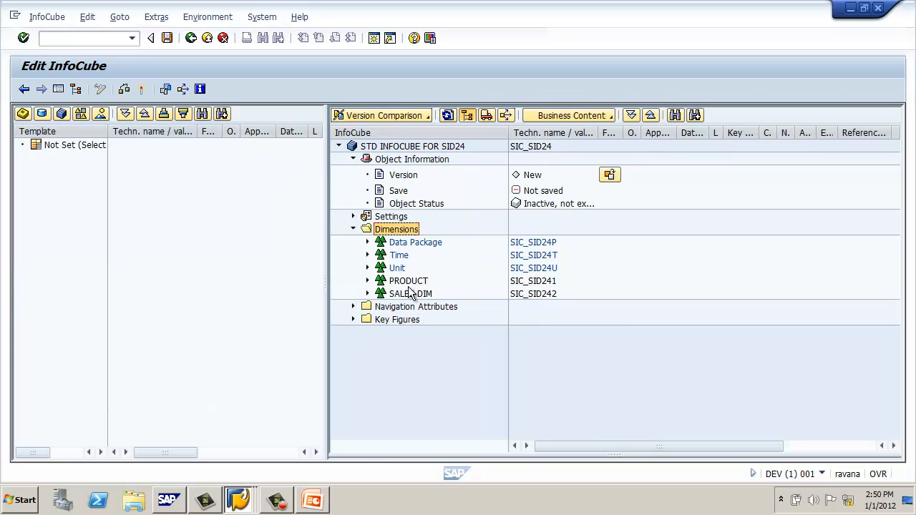
pyautogui.click(419, 285)
pyautogui.click(424, 294)
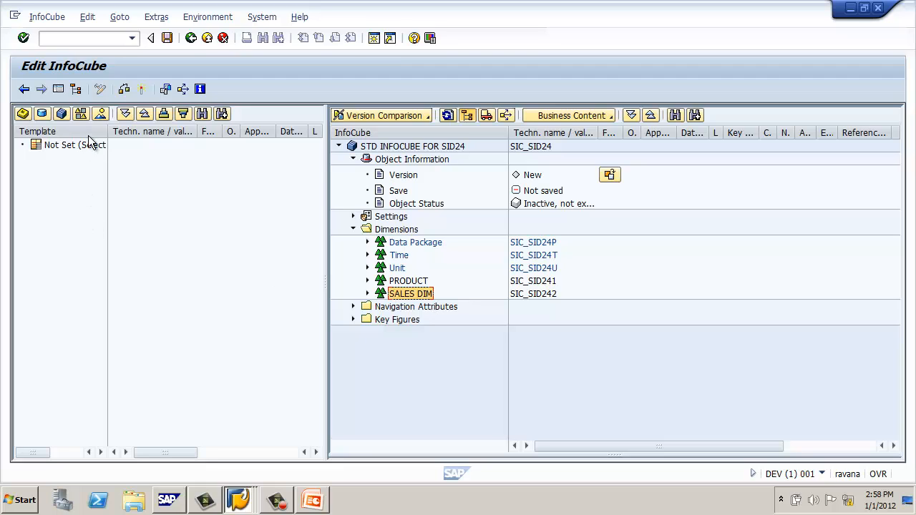
# - Load the InfoObject catalog IOC_SID24 as template and assign SALES MAN ID to SALES DIM and PRODUCT ID to the PRODUCT dimension
pyautogui.click(81, 114)
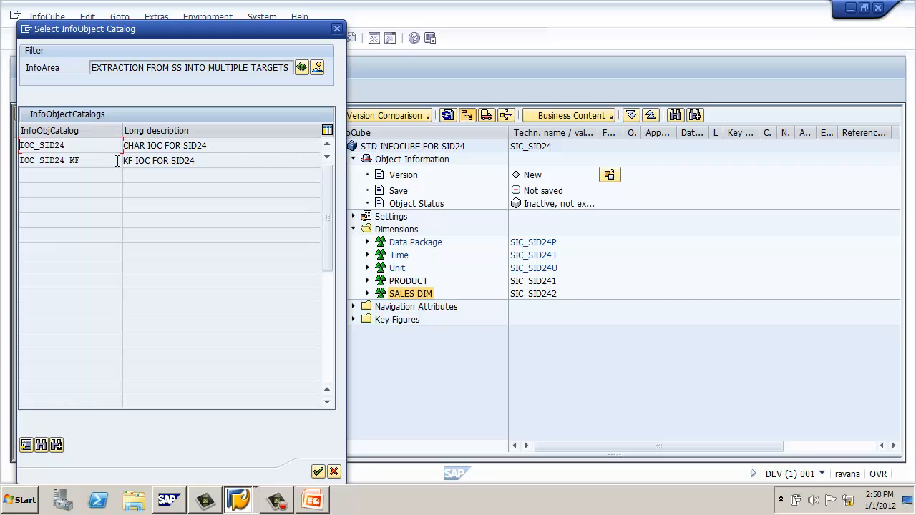
pyautogui.doubleClick(153, 147)
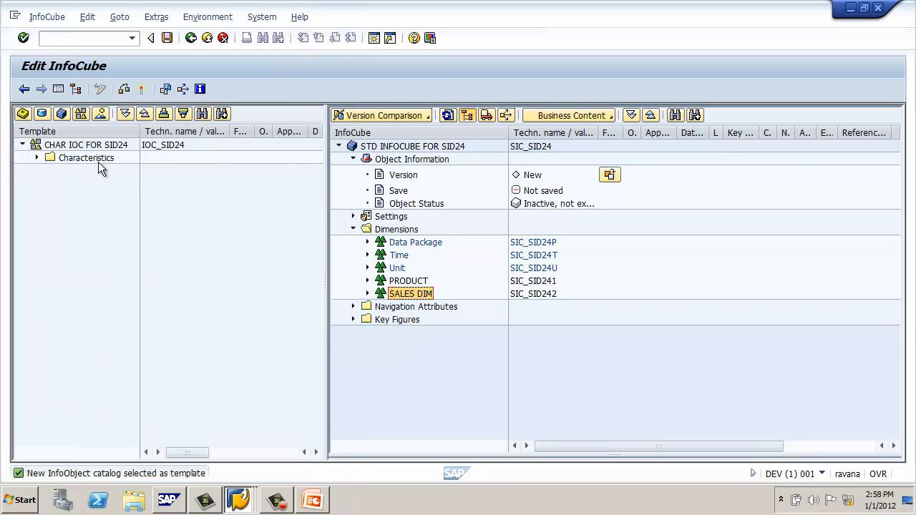
pyautogui.click(37, 157)
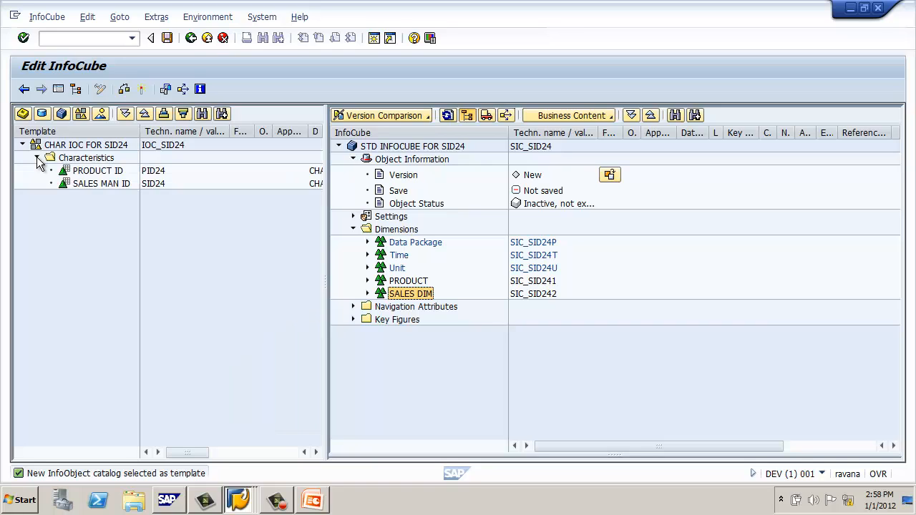
pyautogui.click(106, 182)
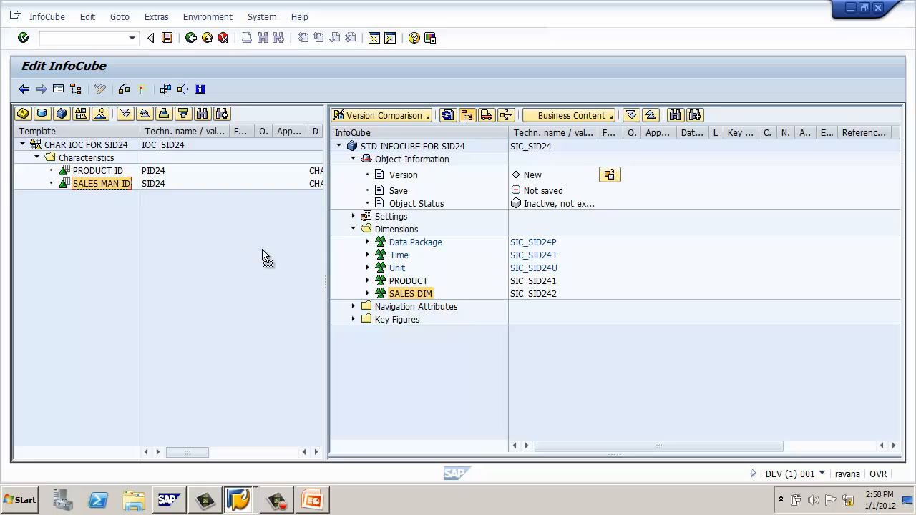
pyautogui.moveTo(265, 258); pyautogui.dragTo(413, 299)
pyautogui.click(100, 172)
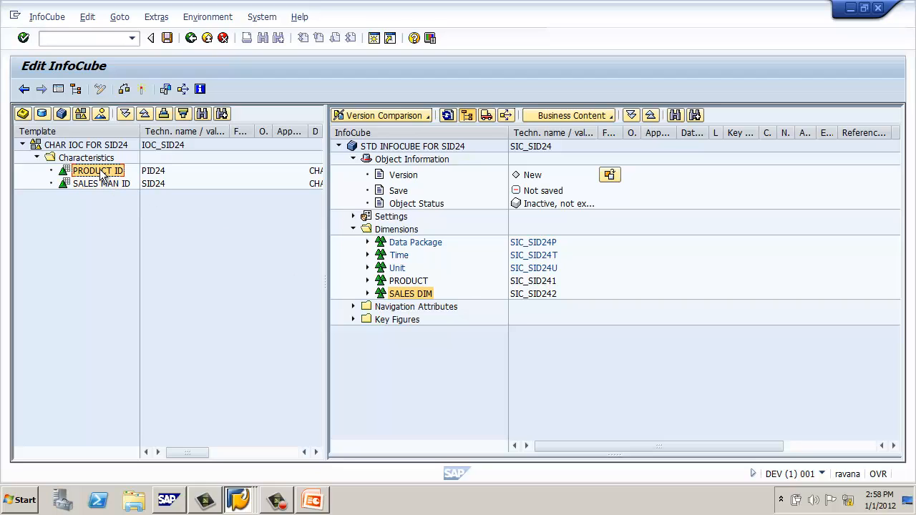
pyautogui.moveTo(101, 176); pyautogui.dragTo(420, 287)
pyautogui.click(369, 284)
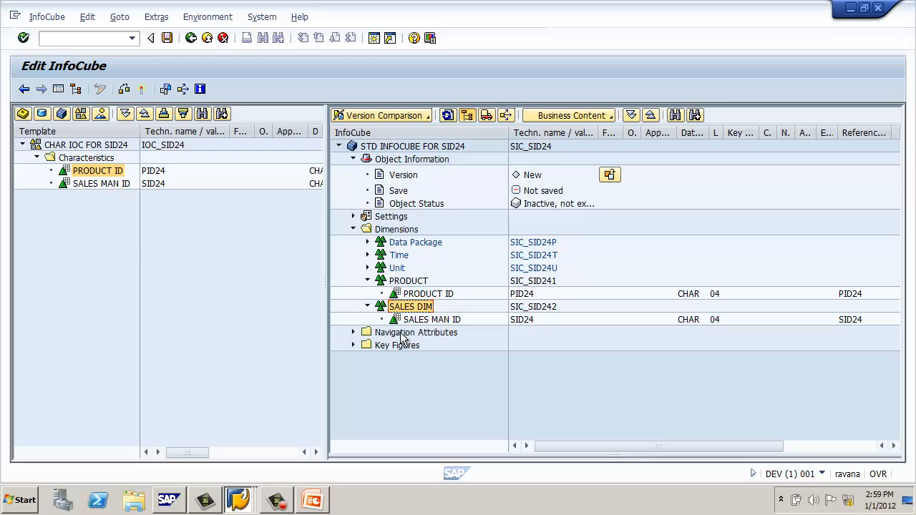
# - Load the InfoObject catalog IOC_SID24_KF as template and expand its key figures
pyautogui.click(77, 115)
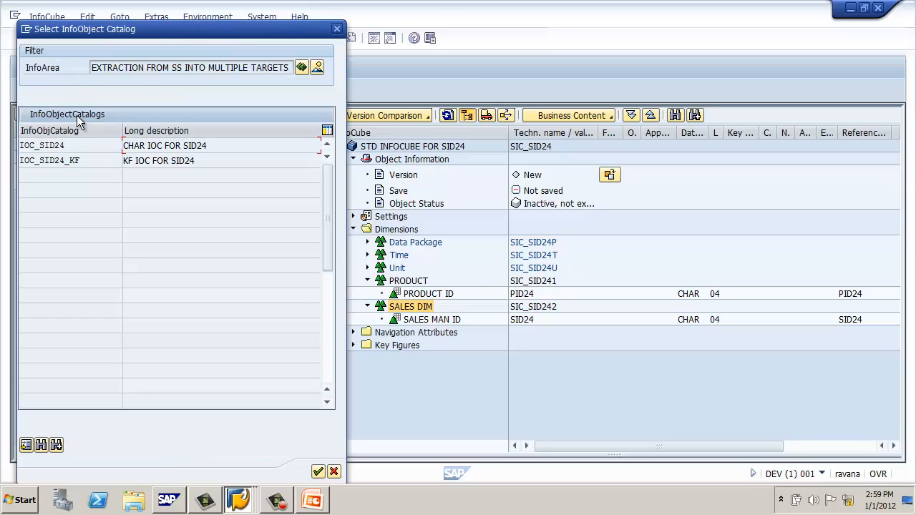
pyautogui.click(146, 161)
pyautogui.doubleClick(145, 161)
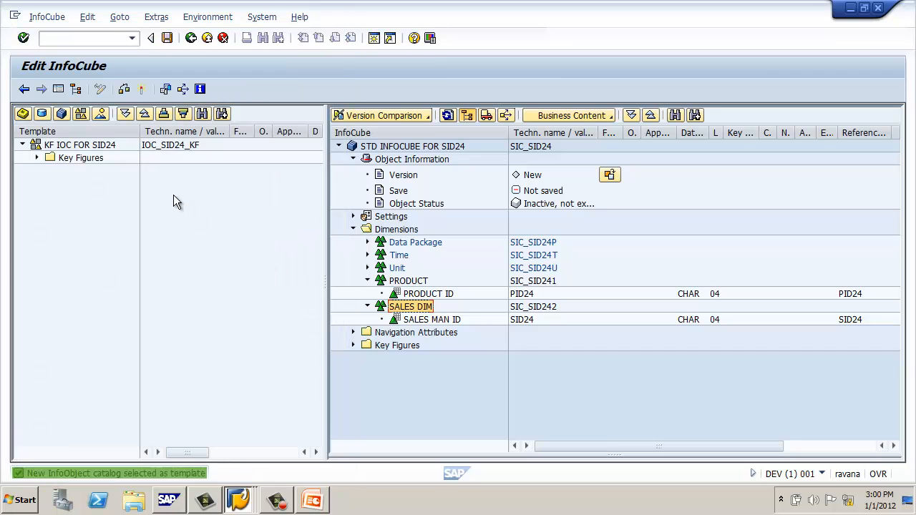
pyautogui.click(37, 158)
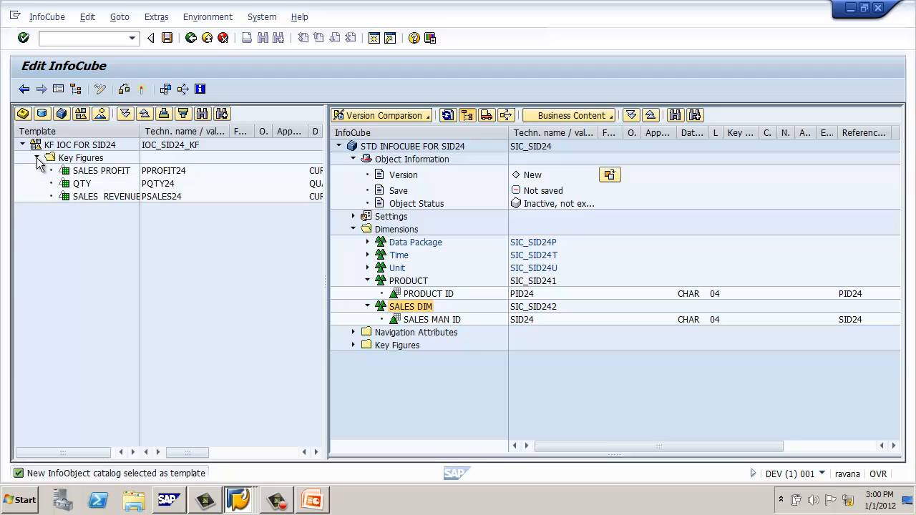
# - Assign SALES PROFIT, QTY and SALES REVENUE from the template to the InfoCube's key figures, and check the units in the Unit dimension
pyautogui.click(89, 174)
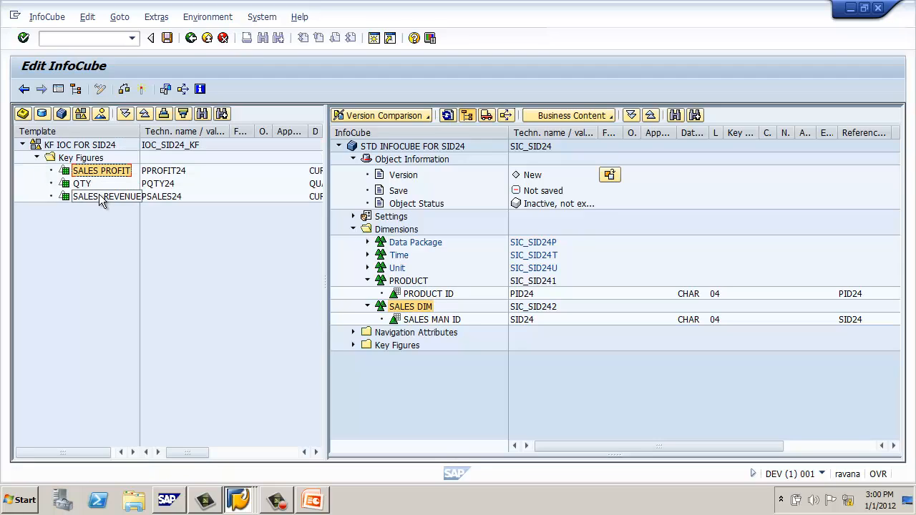
pyautogui.keyDown('shift'); pyautogui.click(99, 194); pyautogui.keyUp('shift')
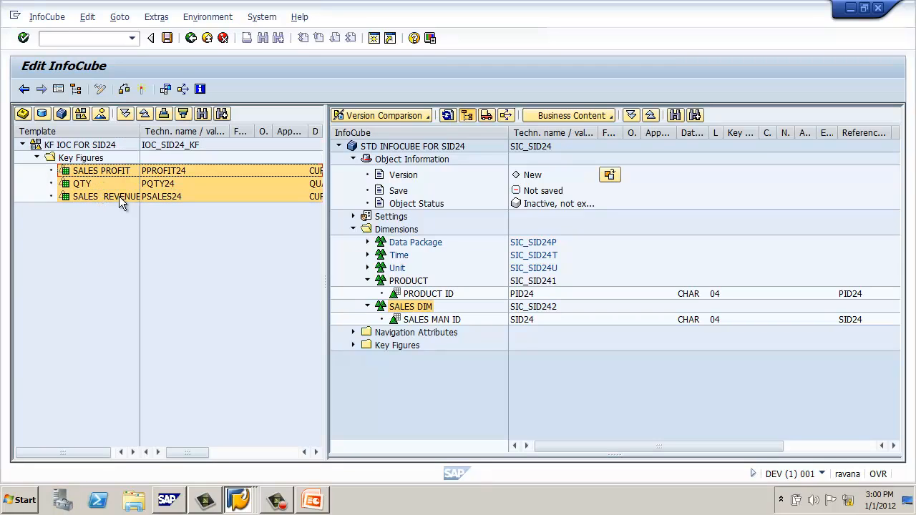
pyautogui.moveTo(119, 196); pyautogui.dragTo(394, 344)
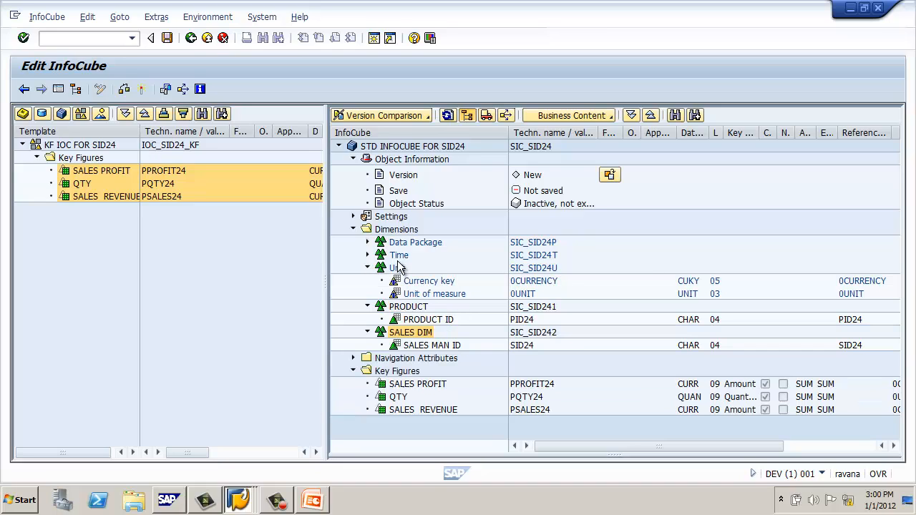
pyautogui.click(429, 282)
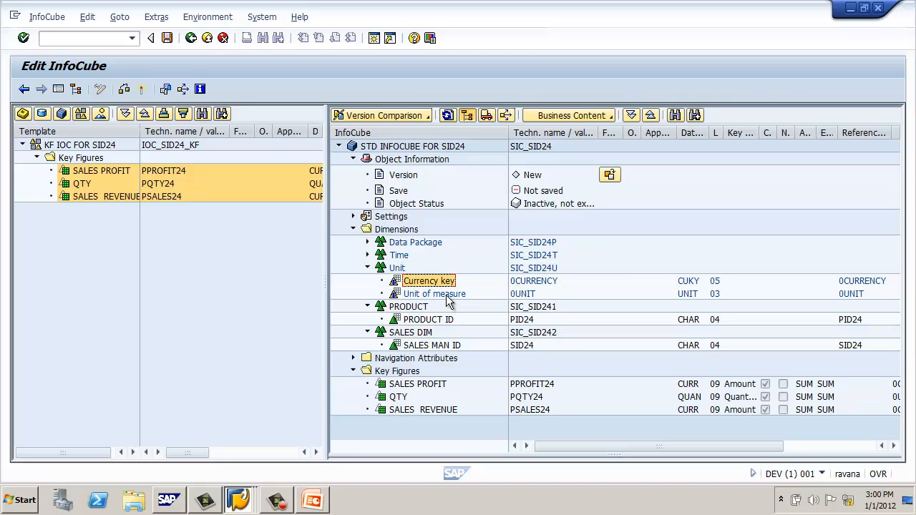
pyautogui.click(449, 299)
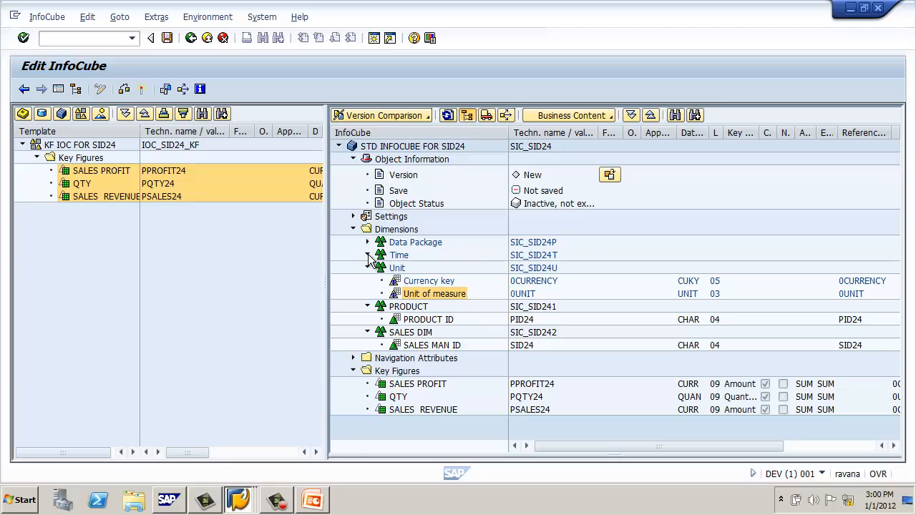
# - Start direct input of InfoObjects for the Time dimension and enter 0CALDAY and 0CALWEEK
pyautogui.click(403, 258)
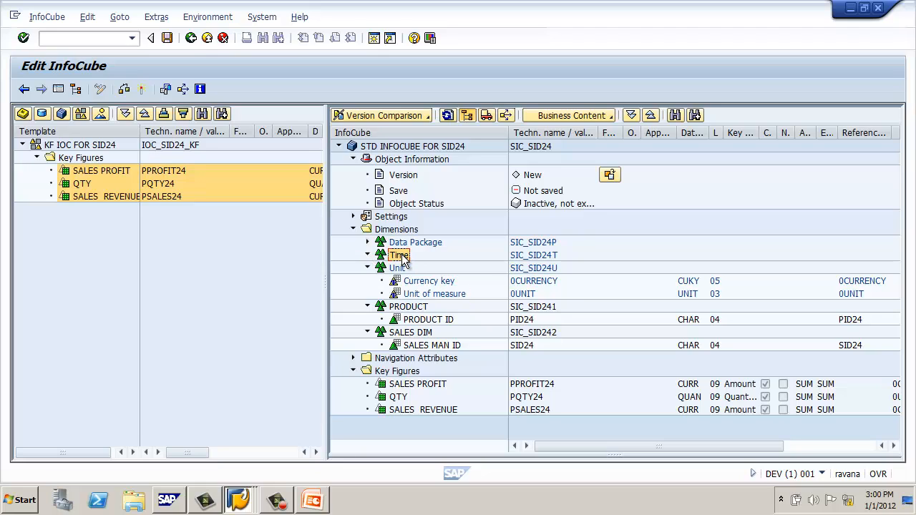
pyautogui.rightClick(408, 262)
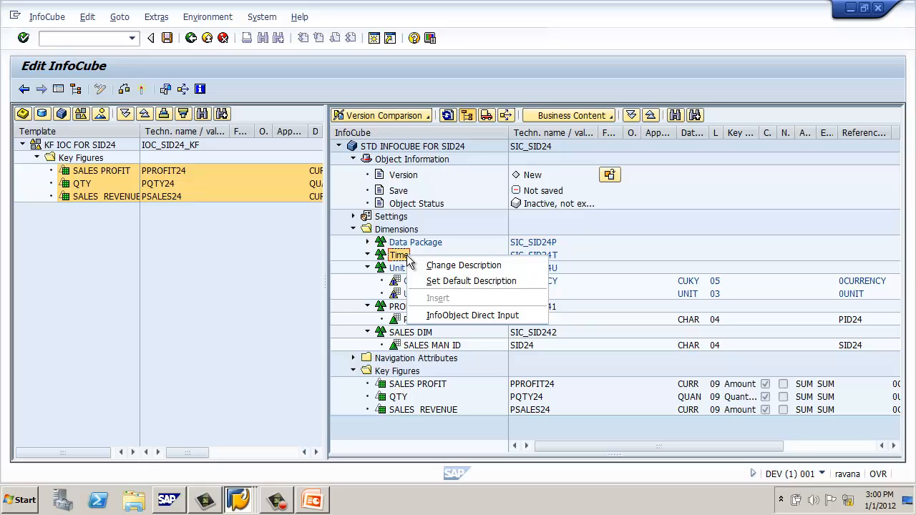
pyautogui.click(430, 316)
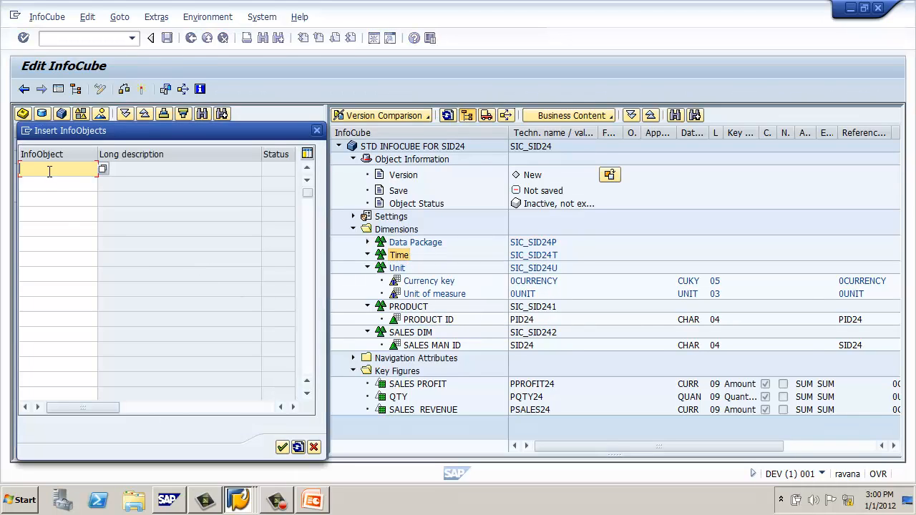
pyautogui.write('0CALDAY')
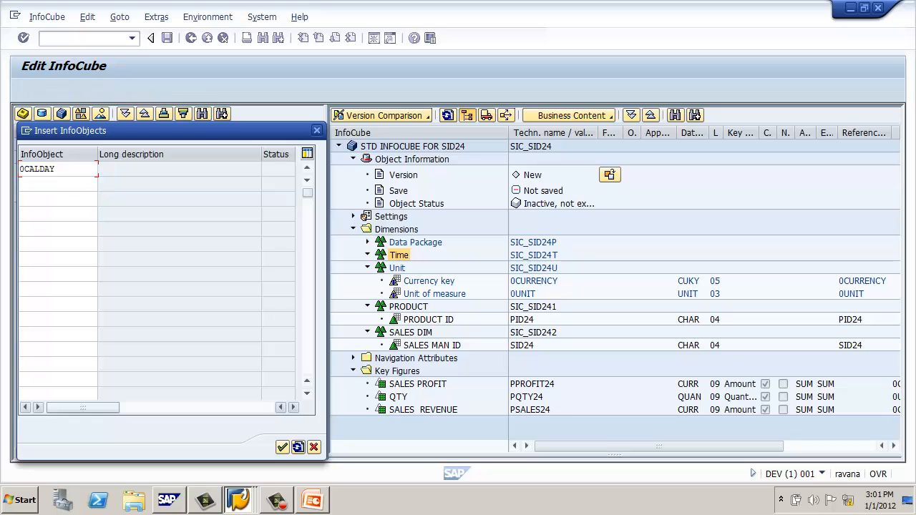
pyautogui.press('Return')
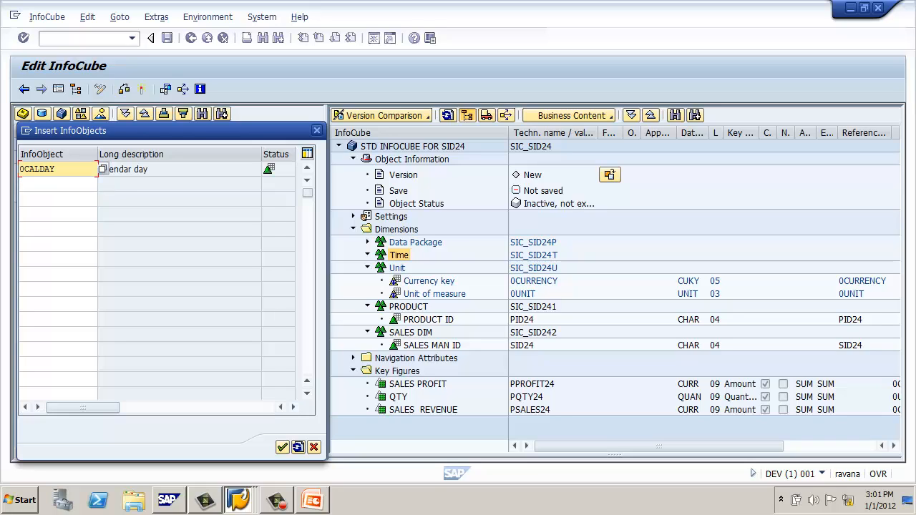
pyautogui.click(57, 184)
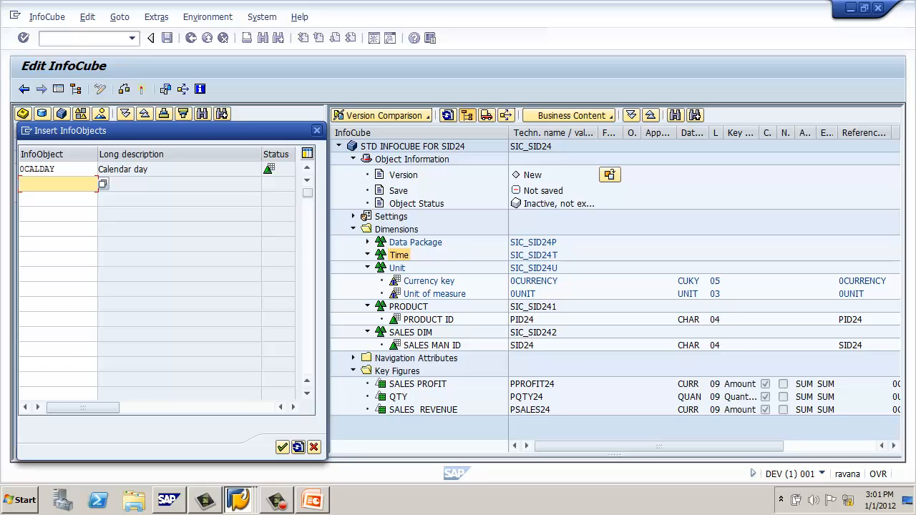
pyautogui.write('0CALL')
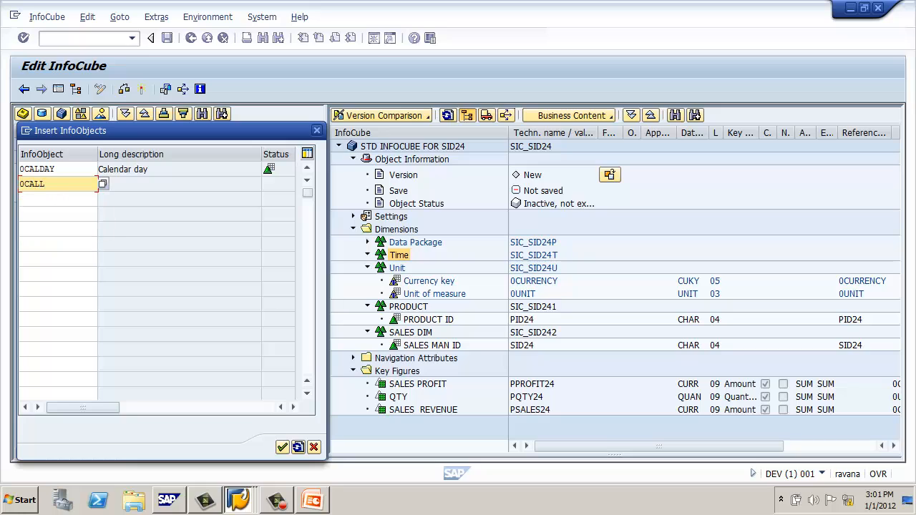
pyautogui.press('BackSpace')
pyautogui.write('WEEK')
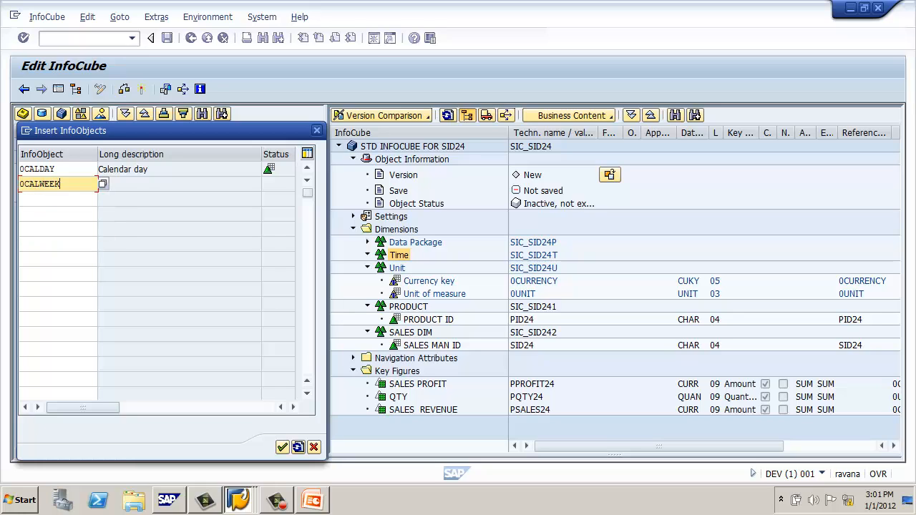
pyautogui.press('Return')
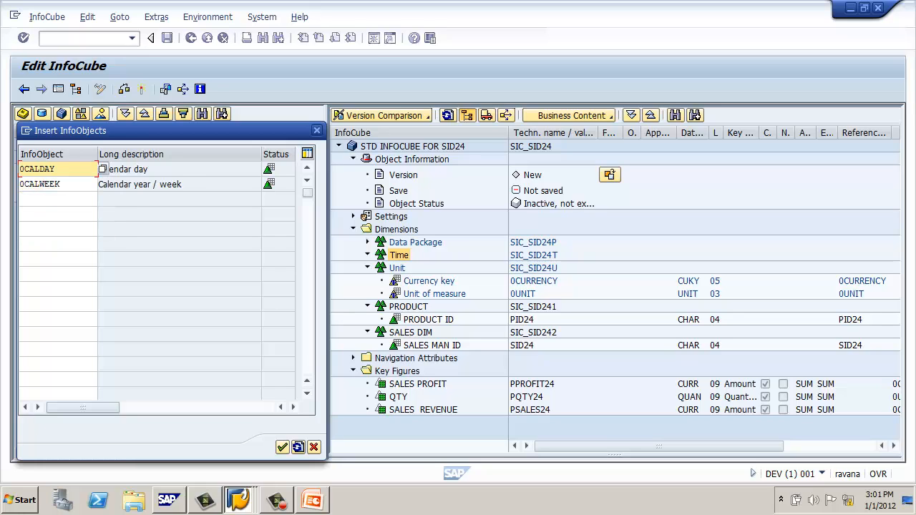
# - Add 0CALYEAR and 0CALMONTH to the InfoObject list and insert the entered time characteristics into the Time dimension
pyautogui.press('Down')
pyautogui.press('Down')
pyautogui.write('0')
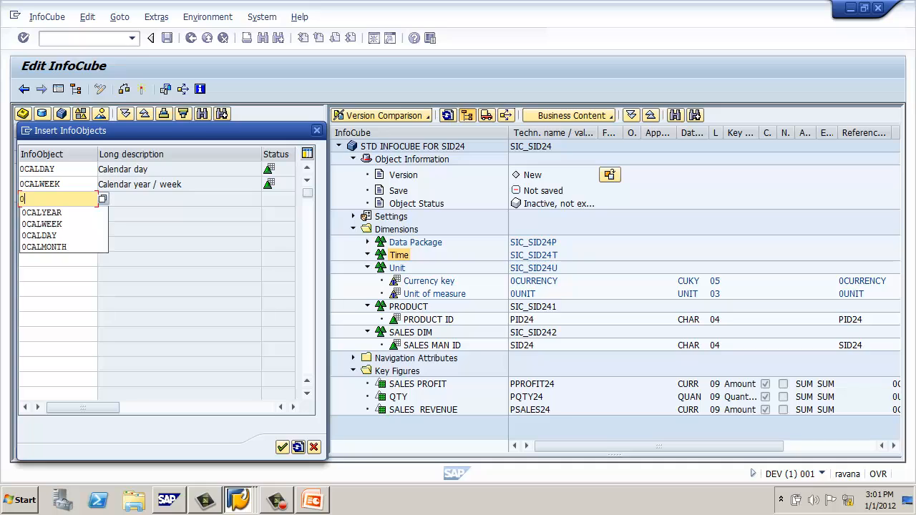
pyautogui.write('CALYE')
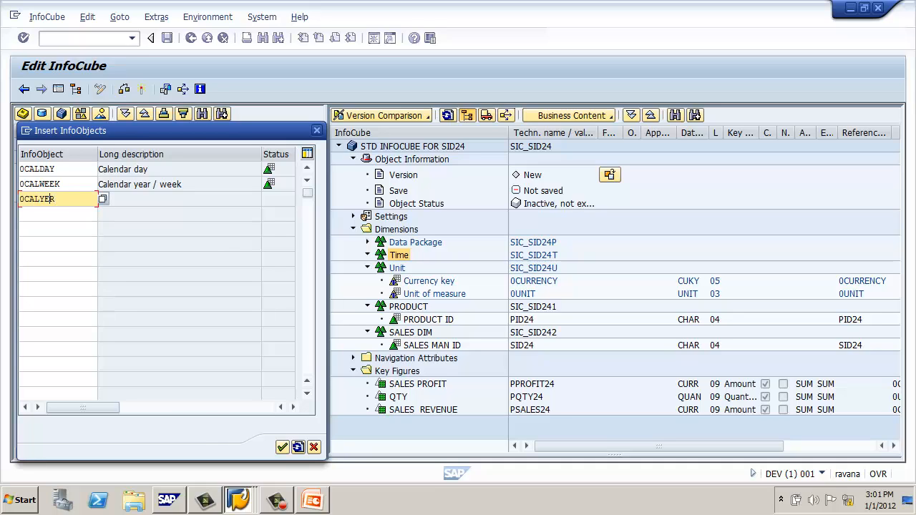
pyautogui.press('Down')
pyautogui.press('Return')
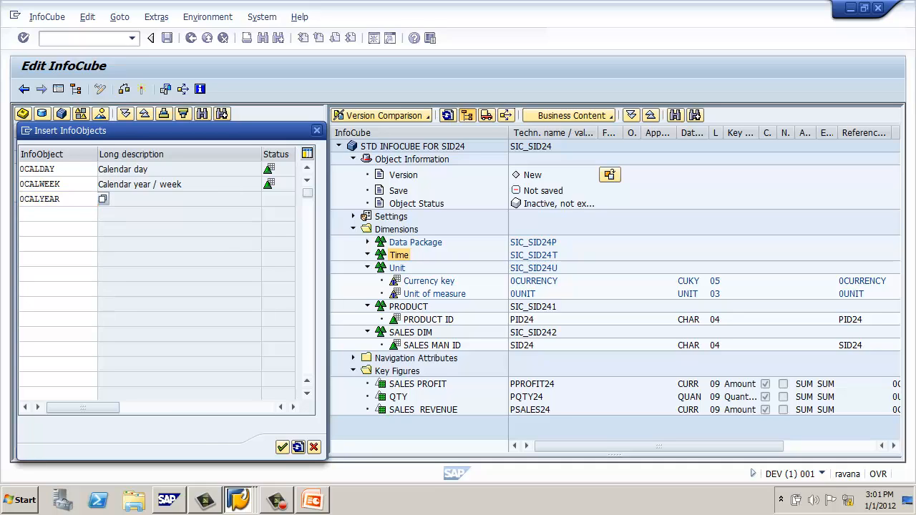
pyautogui.press('Return')
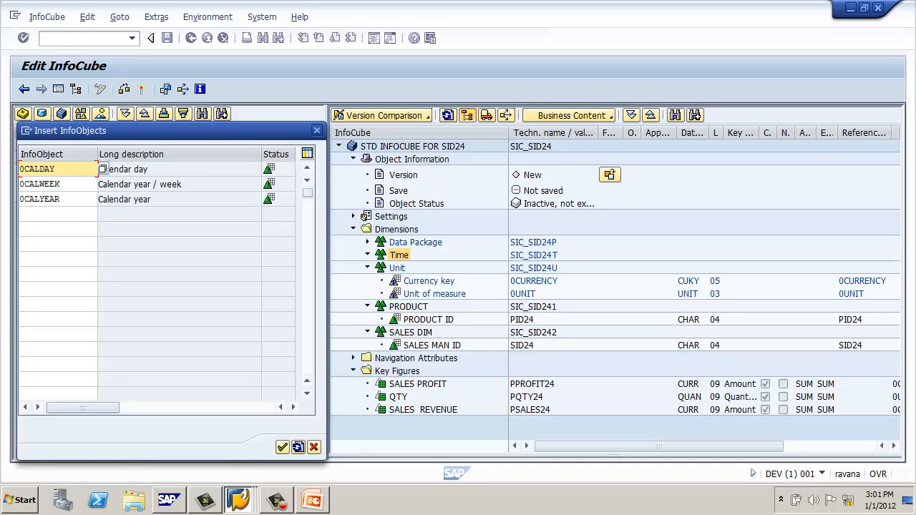
pyautogui.click(72, 214)
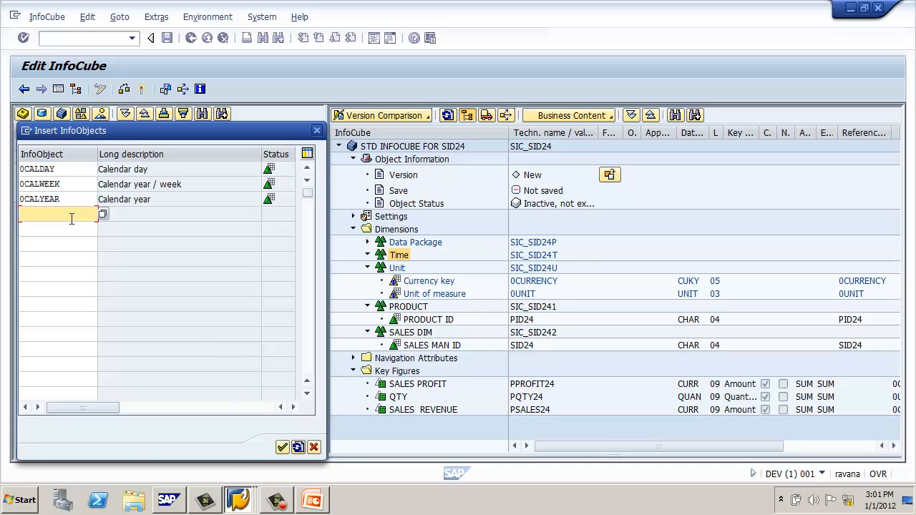
pyautogui.write('0CALMON')
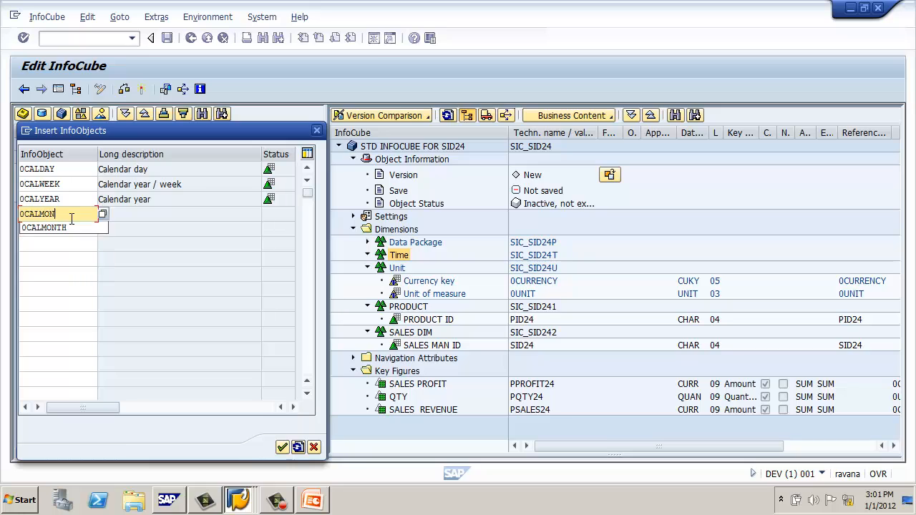
pyautogui.write('TH')
pyautogui.press('Return')
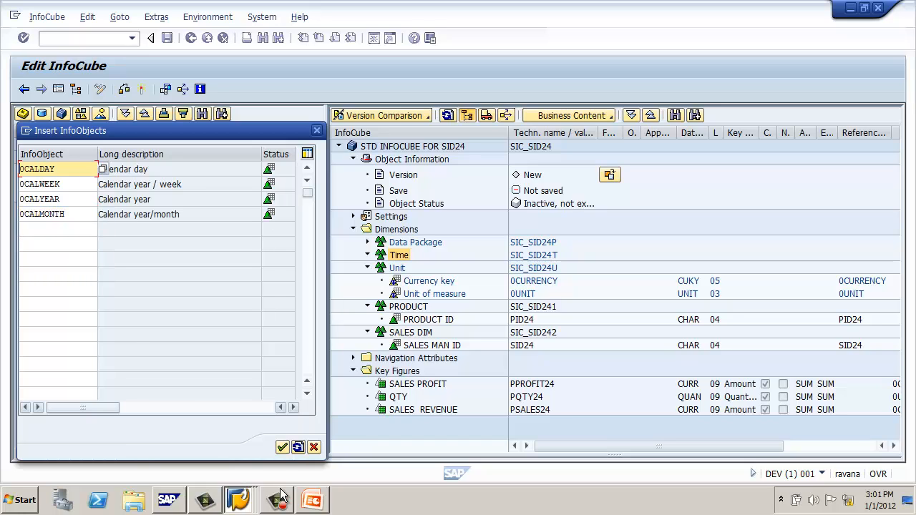
pyautogui.click(283, 448)
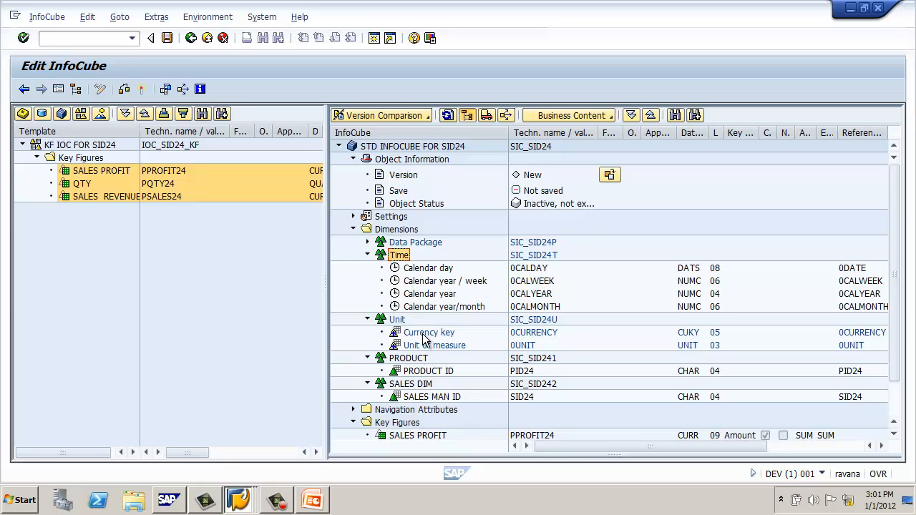
# - Activate the InfoCube SIC_SID24
pyautogui.scroll(-2, 426, 339)
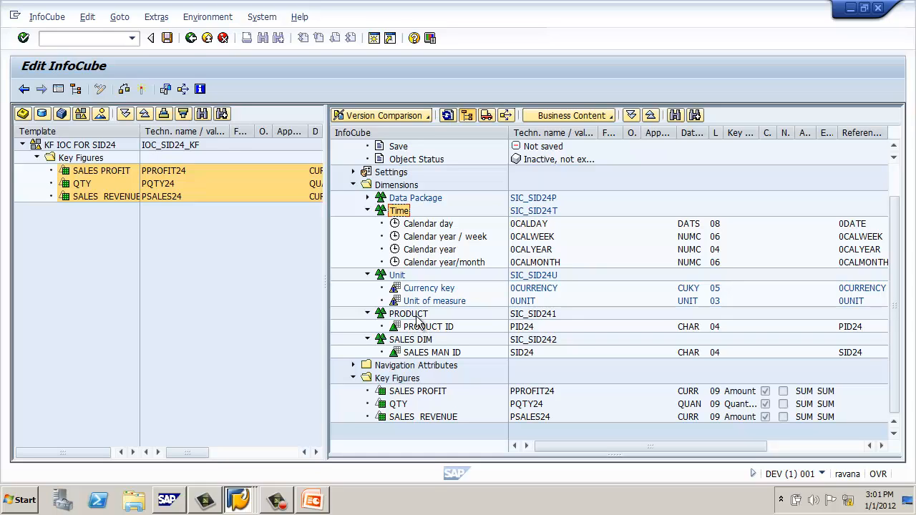
pyautogui.click(143, 89)
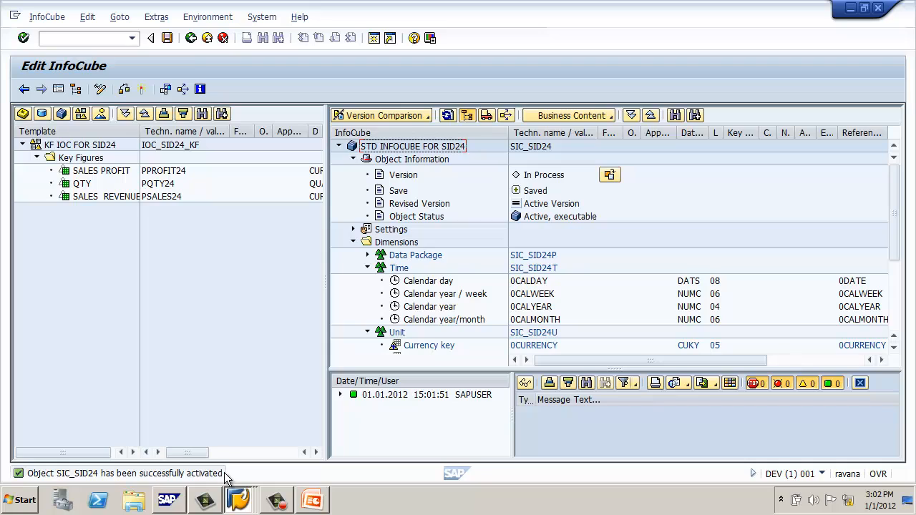
pyautogui.click(191, 39)
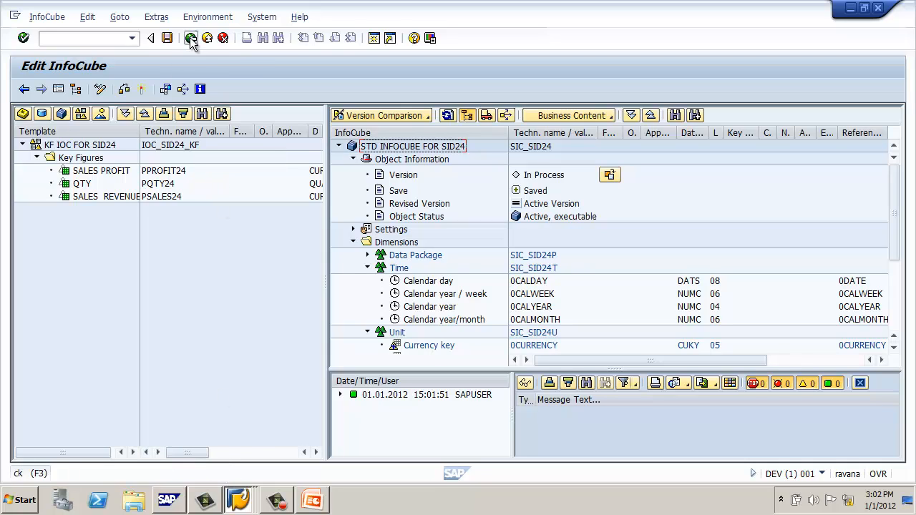
pyautogui.click(190, 40)
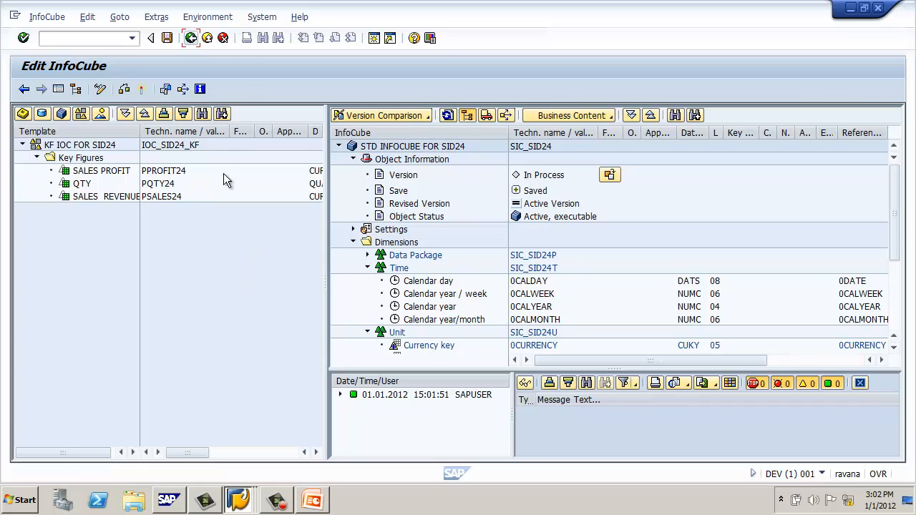
# - Examine the dictionary/DB status of the InfoCube's fact and dimension tables, and close the status information
pyautogui.click(156, 17)
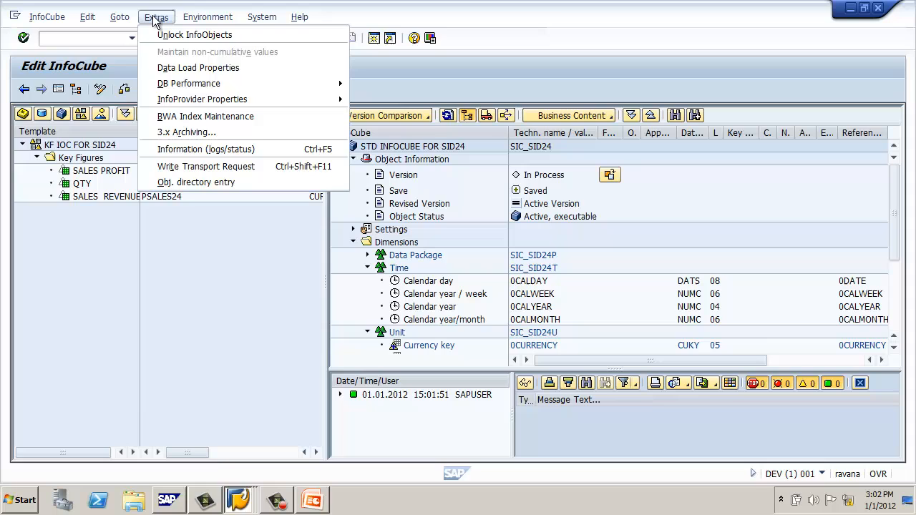
pyautogui.click(219, 151)
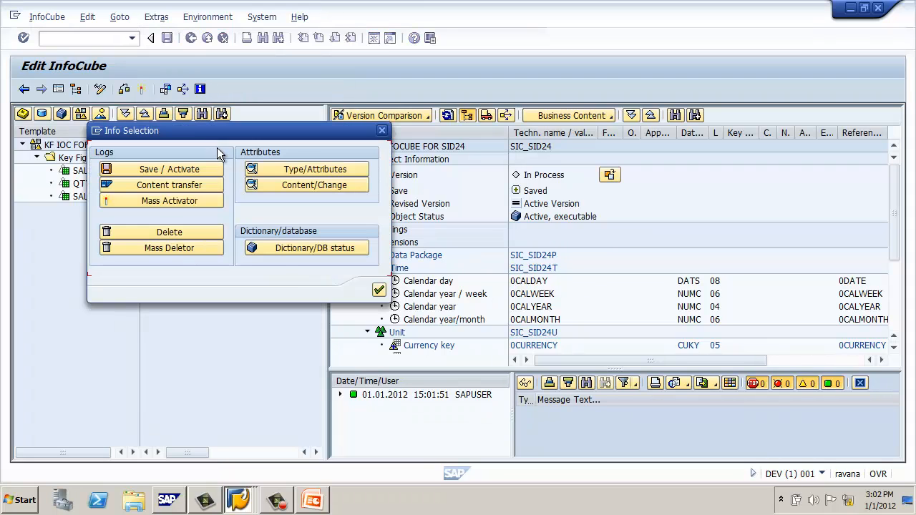
pyautogui.click(278, 251)
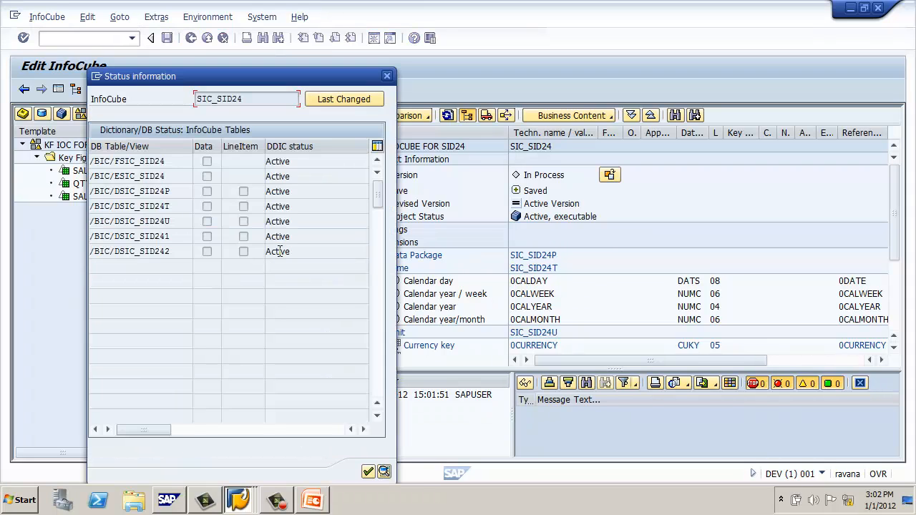
pyautogui.click(167, 161)
pyautogui.click(122, 177)
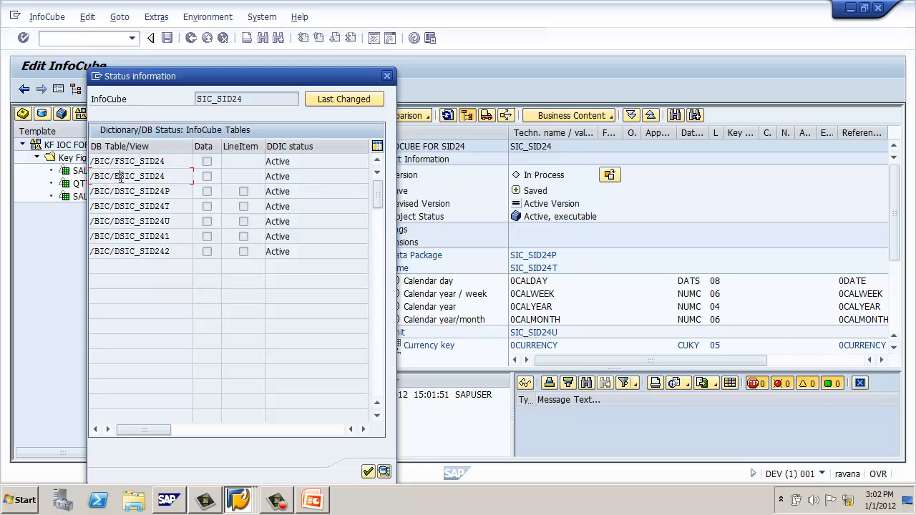
pyautogui.click(171, 191)
pyautogui.click(176, 252)
pyautogui.click(179, 251)
pyautogui.click(368, 472)
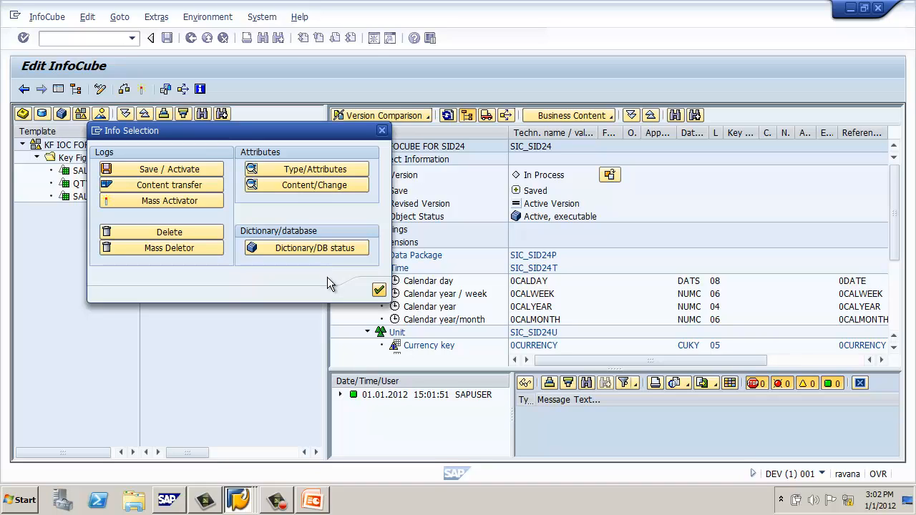
pyautogui.click(378, 289)
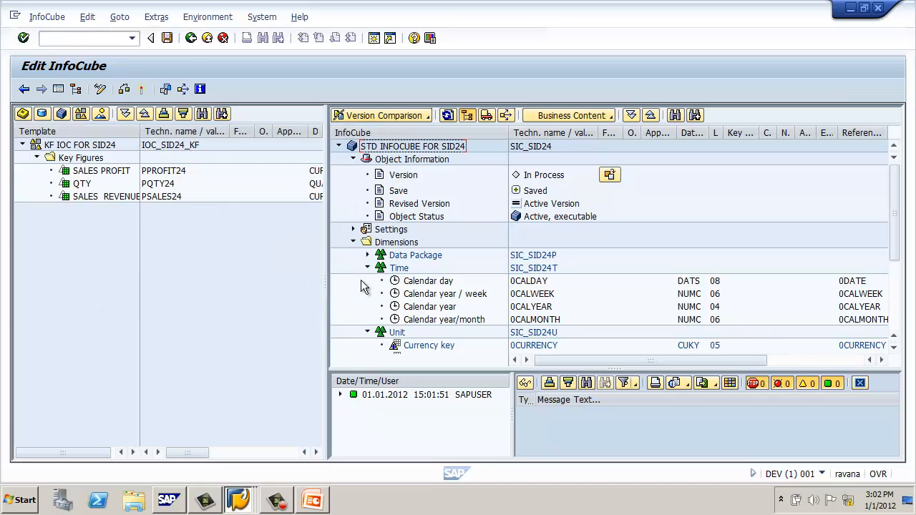
# - Leave the InfoCube editor and select the InfoCube SIC_SID24 in the InfoProvider tree
pyautogui.click(190, 39)
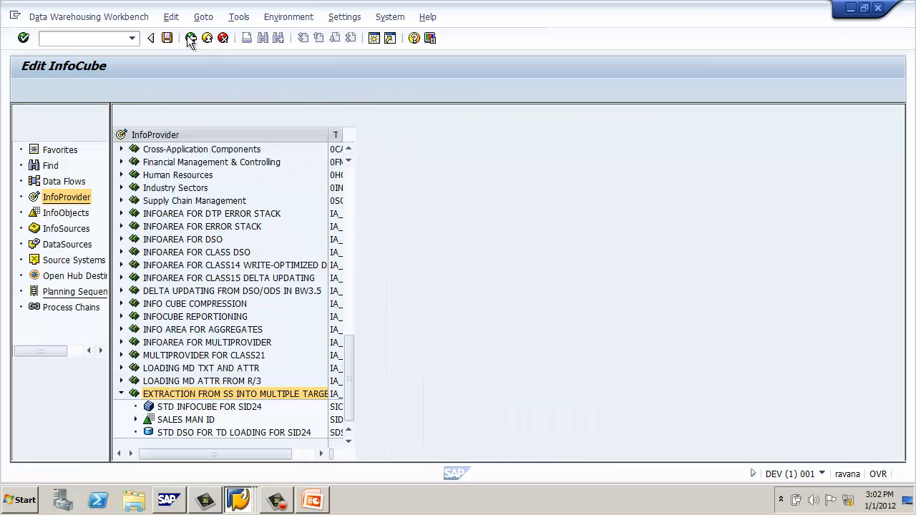
pyautogui.click(223, 408)
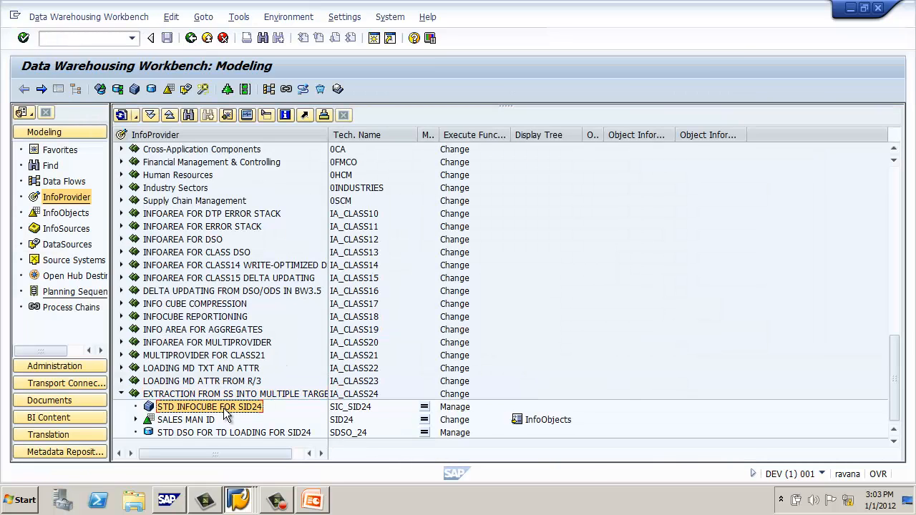
pyautogui.click(238, 433)
pyautogui.click(241, 408)
pyautogui.click(253, 434)
pyautogui.click(247, 408)
pyautogui.click(258, 433)
pyautogui.click(240, 408)
# - Start creating a transformation for InfoCube SIC_SID24 with DataSource as the source object type
pyautogui.rightClick(241, 408)
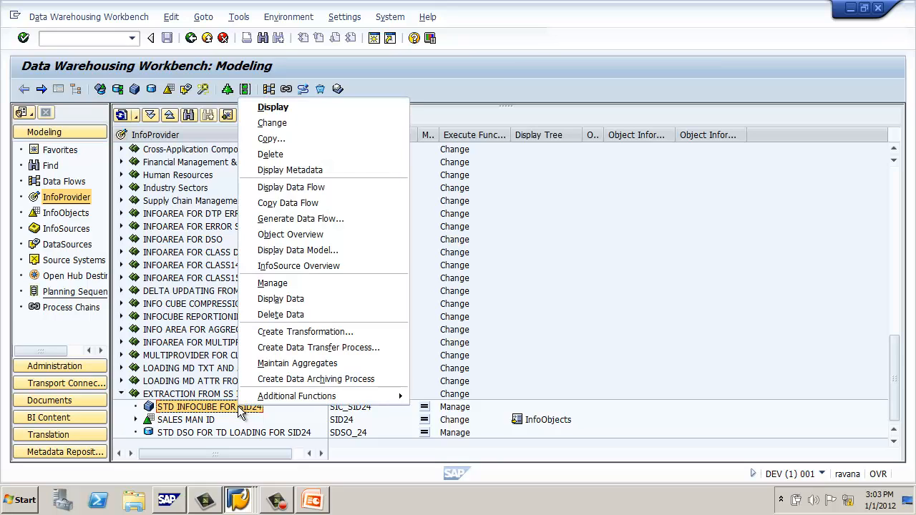
pyautogui.click(259, 332)
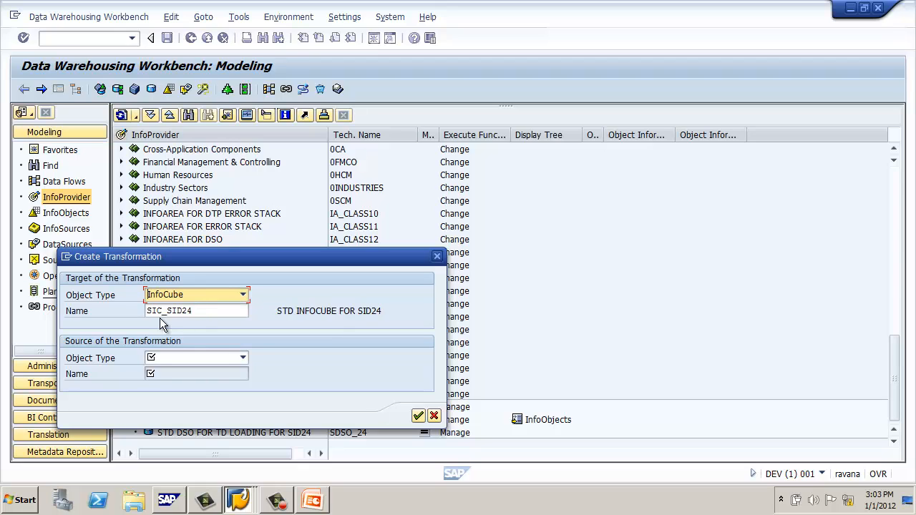
pyautogui.click(200, 358)
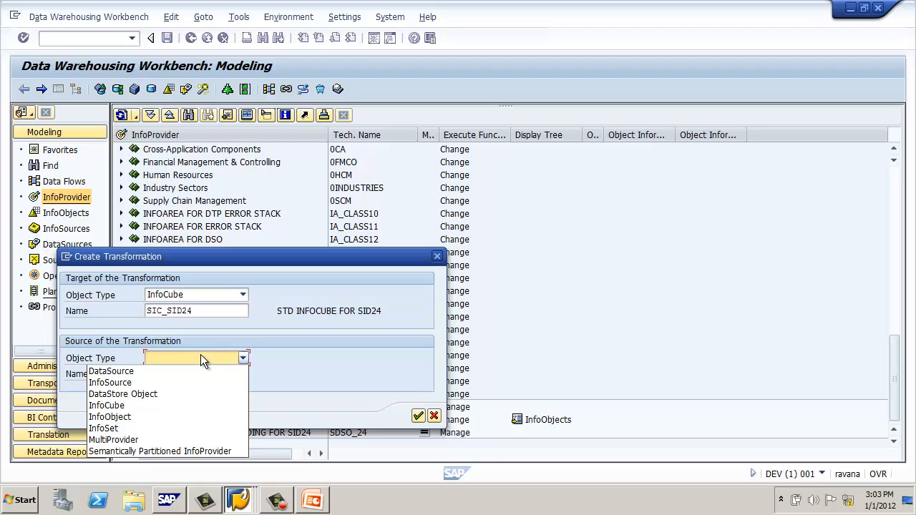
pyautogui.click(201, 372)
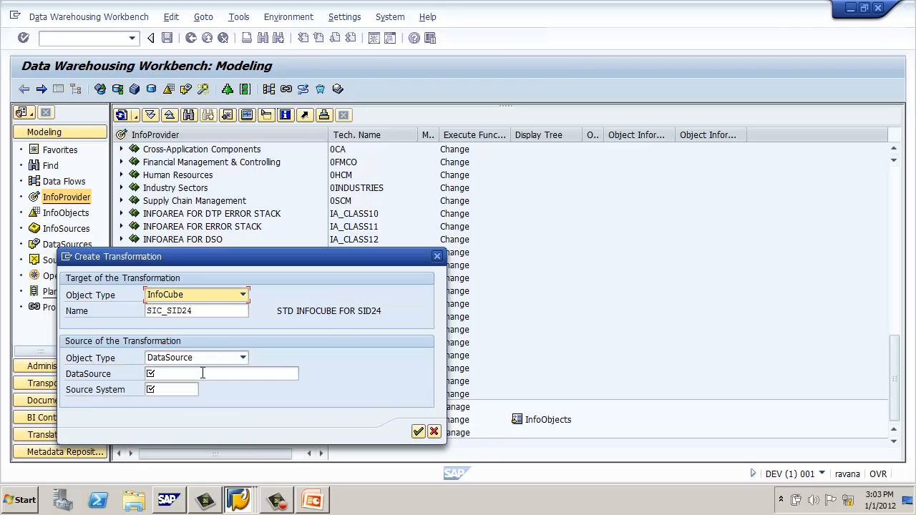
# - Specify DataSource DS_TDSID24 and source system PC_SRI as the InfoCube transformation's source, and generate the rule proposal
pyautogui.click(203, 373)
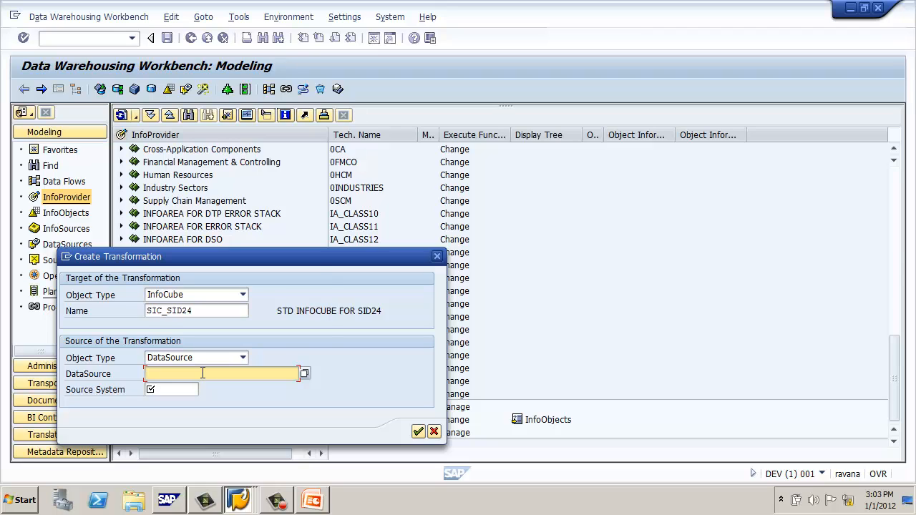
pyautogui.write('DS')
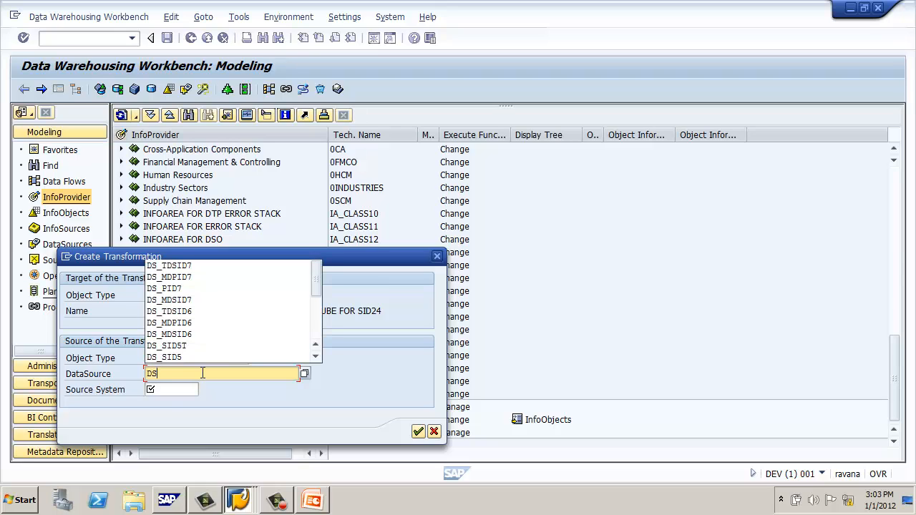
pyautogui.write('_TDSI')
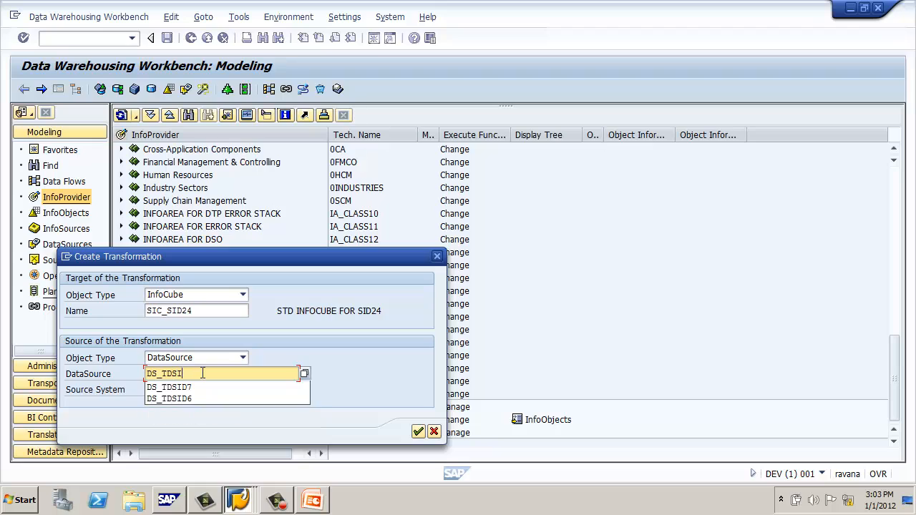
pyautogui.write('D24')
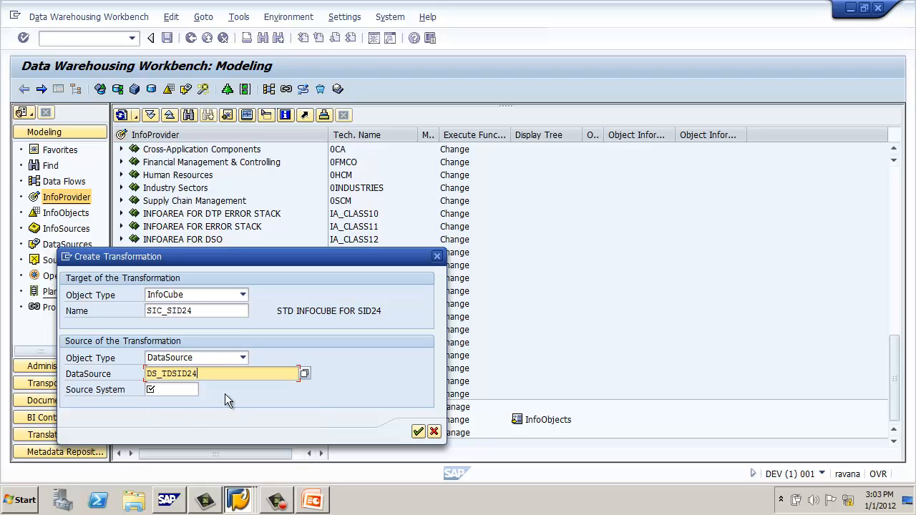
pyautogui.click(189, 387)
pyautogui.write('PC')
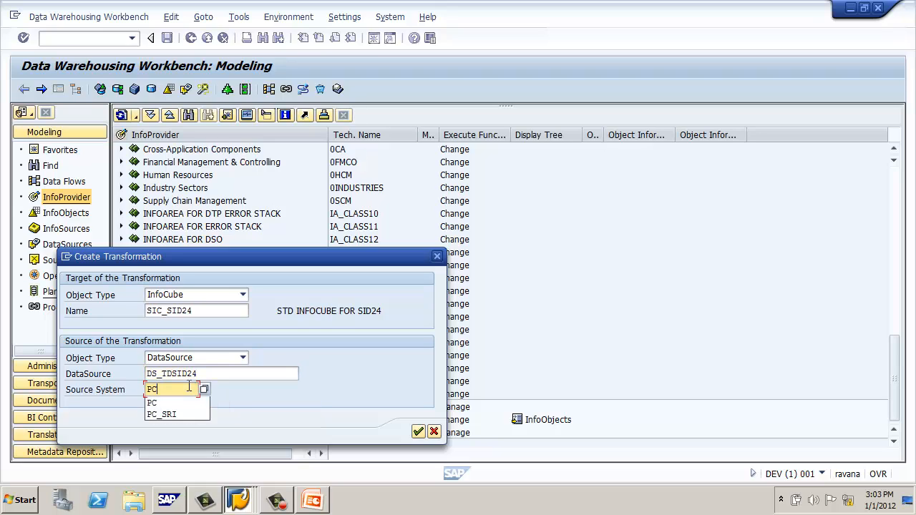
pyautogui.click(195, 413)
pyautogui.click(422, 432)
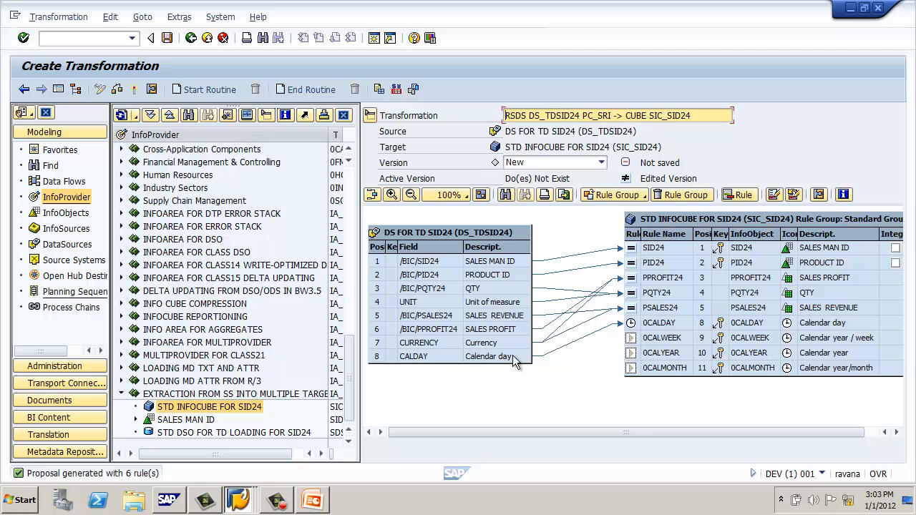
# - Map the source field CALDAY to the InfoCube's 0CALWEEK, 0CALYEAR and 0CALMONTH
pyautogui.moveTo(519, 362); pyautogui.dragTo(665, 337)
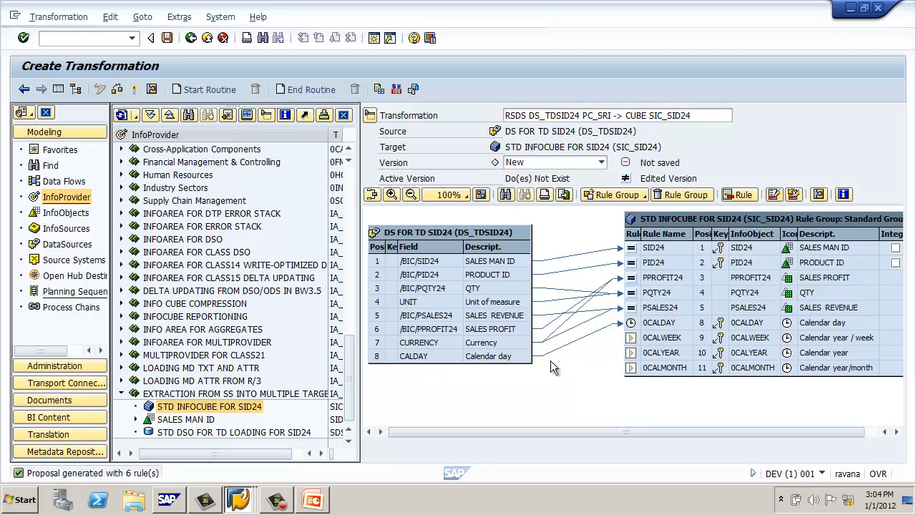
pyautogui.moveTo(523, 361); pyautogui.dragTo(644, 353)
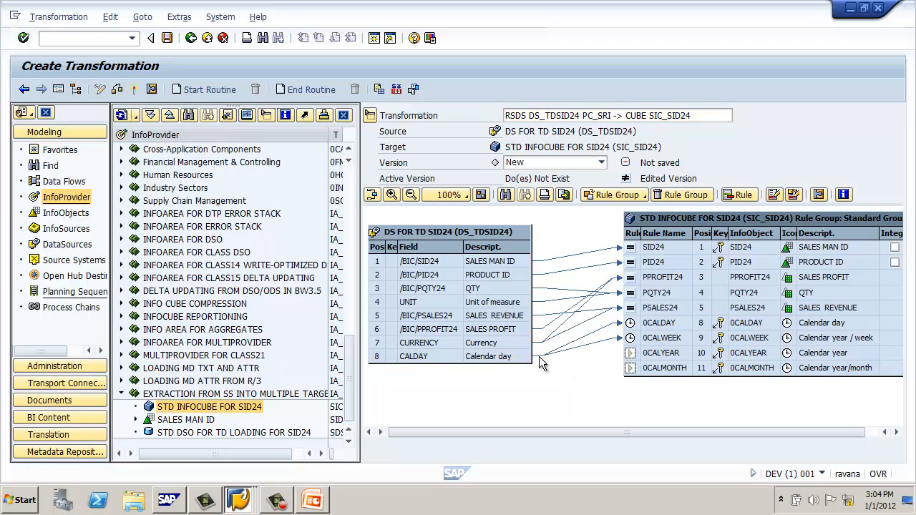
pyautogui.moveTo(522, 360); pyautogui.dragTo(647, 369)
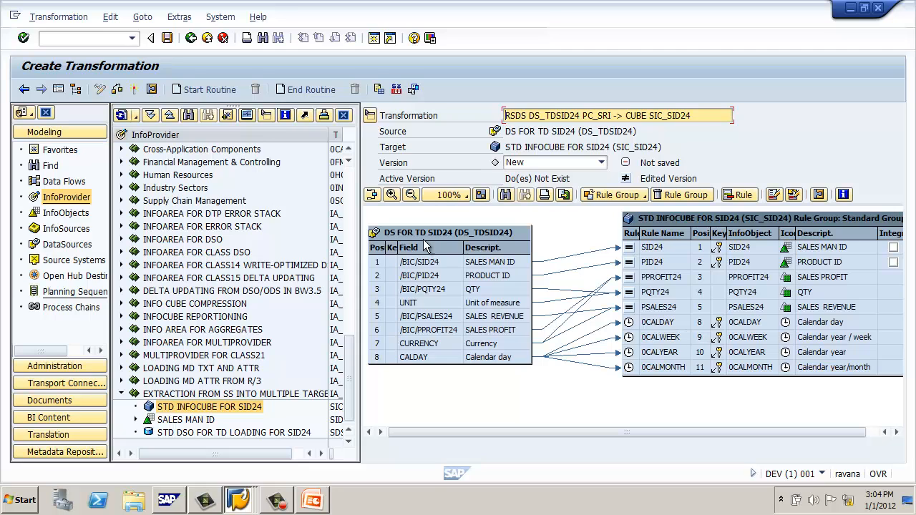
# - Activate the transformation from DS_TDSID24 to SIC_SID24 and return to the InfoProvider tree with the InfoCube's node collapsed
pyautogui.click(135, 91)
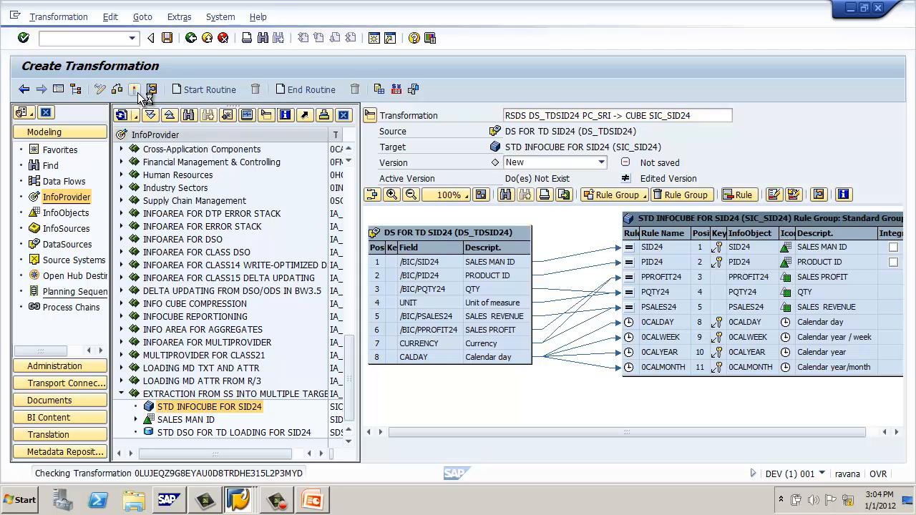
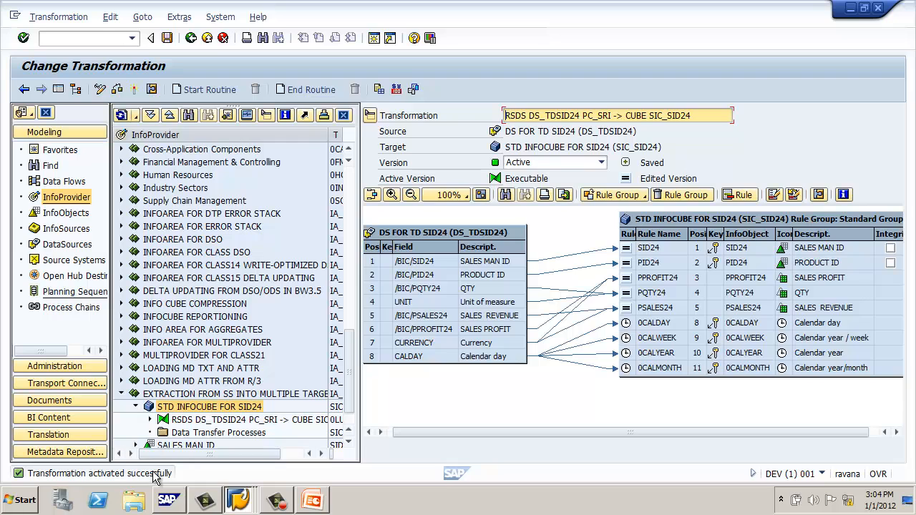
pyautogui.click(191, 39)
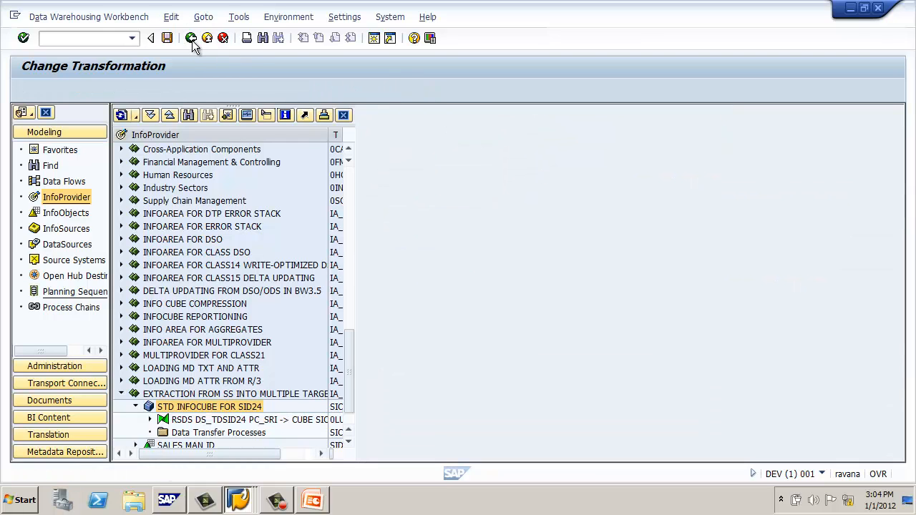
pyautogui.click(136, 408)
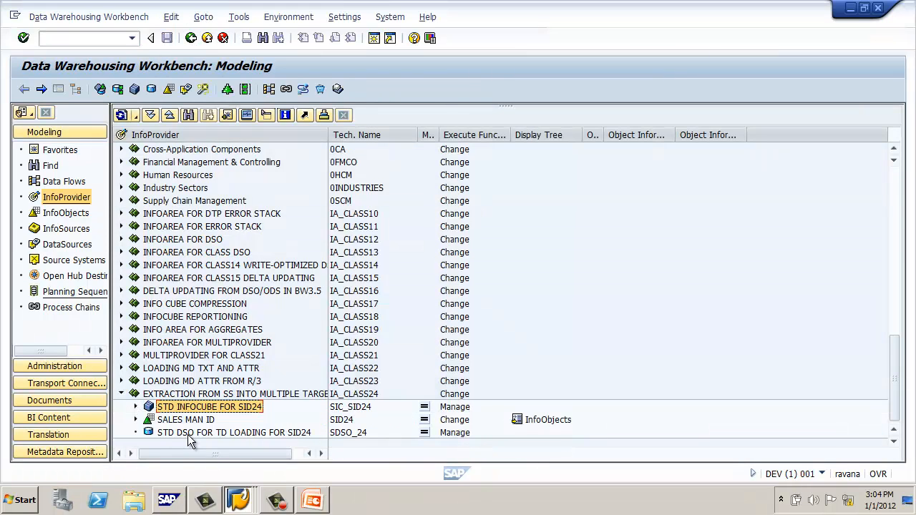
# - Start creating a transformation for DataStore object SDSO_24 with DataSource as the source object type
pyautogui.click(189, 432)
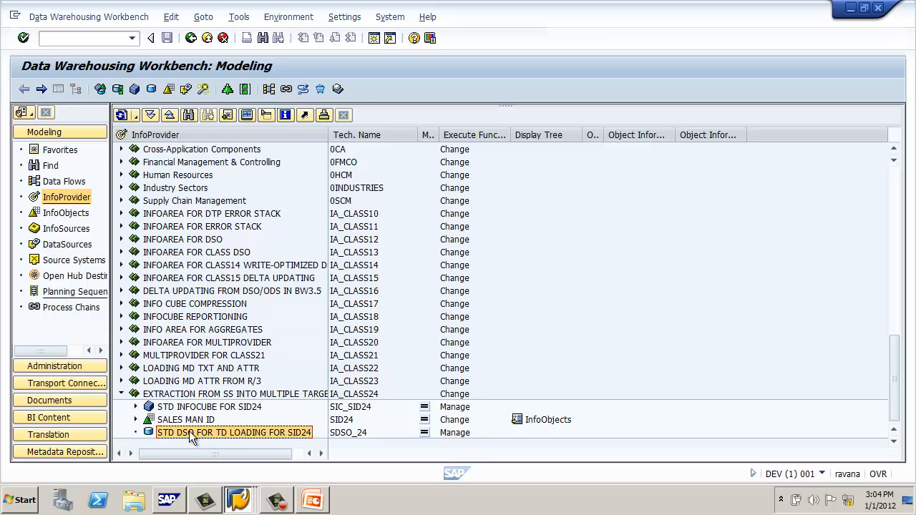
pyautogui.rightClick(189, 431)
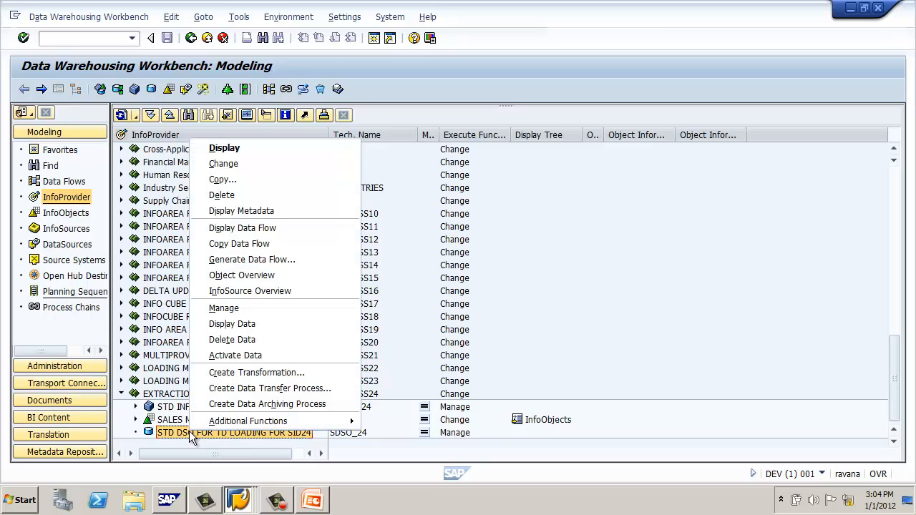
pyautogui.click(212, 374)
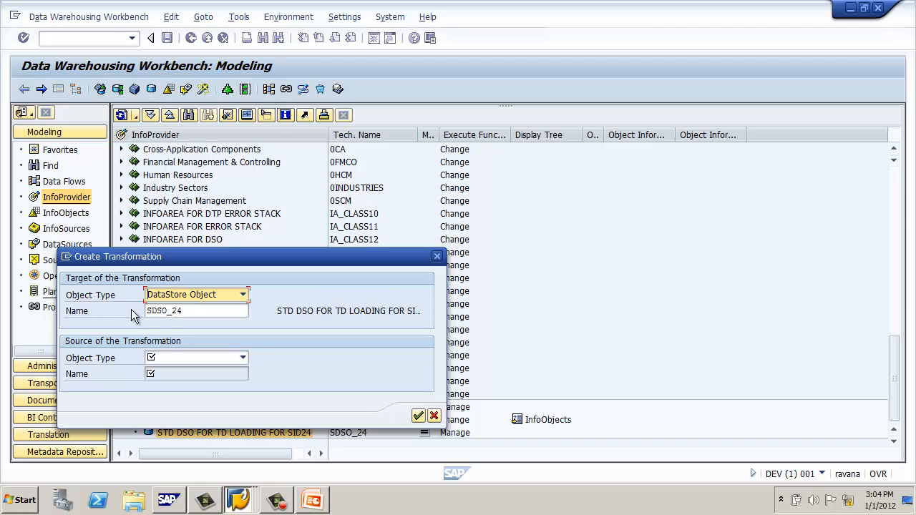
pyautogui.click(180, 355)
pyautogui.click(181, 371)
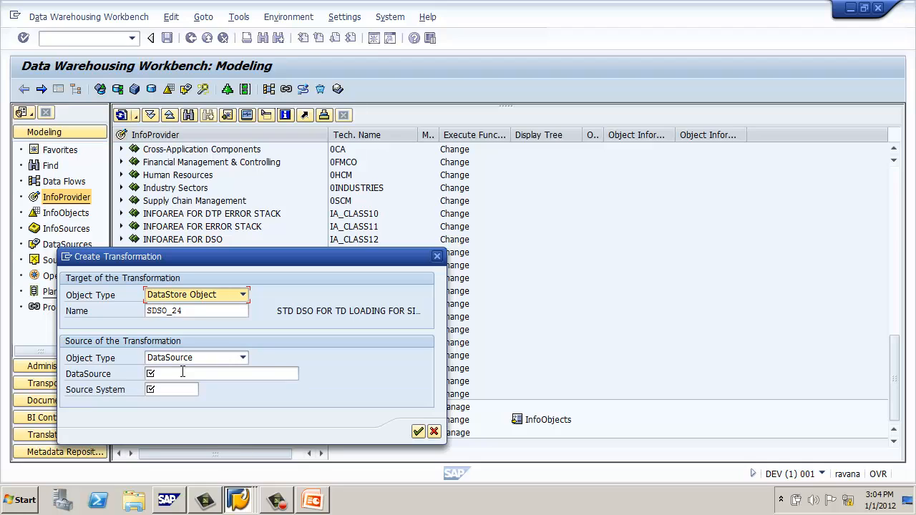
# - Specify DataSource DS_TDSID24 and source system PC_SRI as the DataStore transformation's source, and generate the rule proposal
pyautogui.click(183, 372)
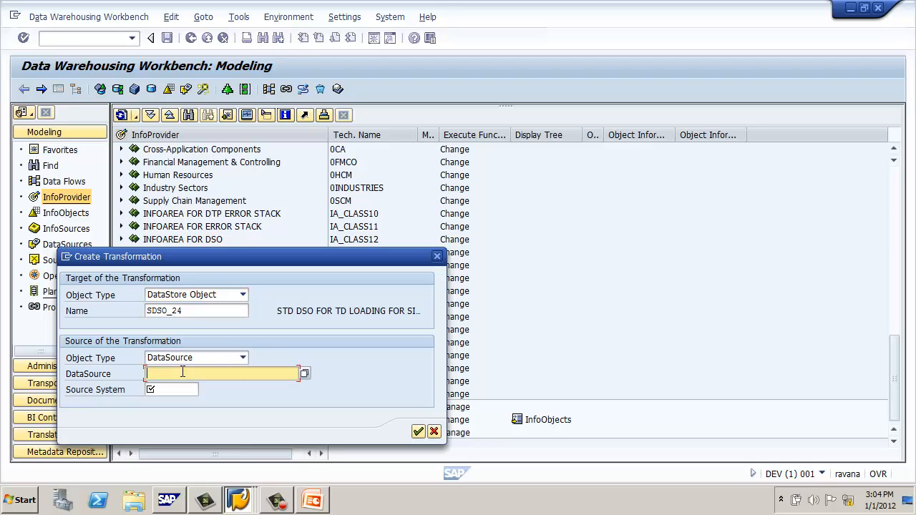
pyautogui.write('DS')
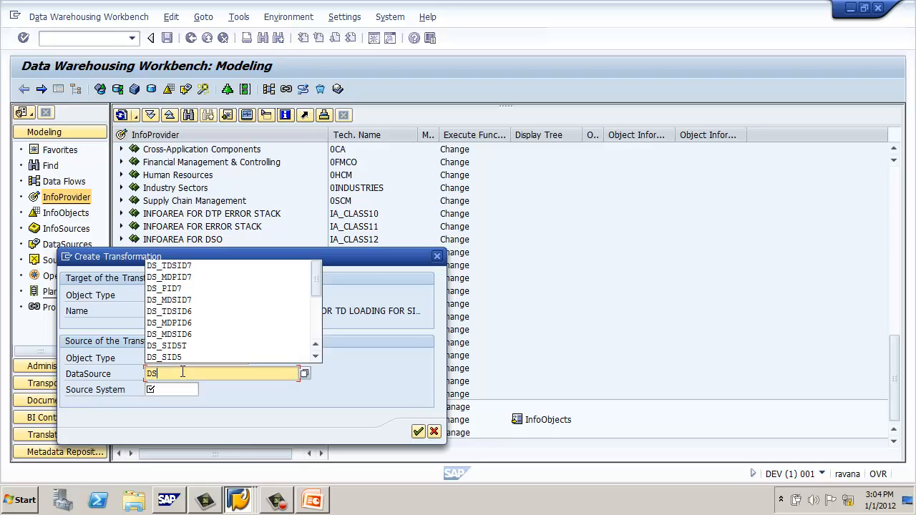
pyautogui.write('_TD')
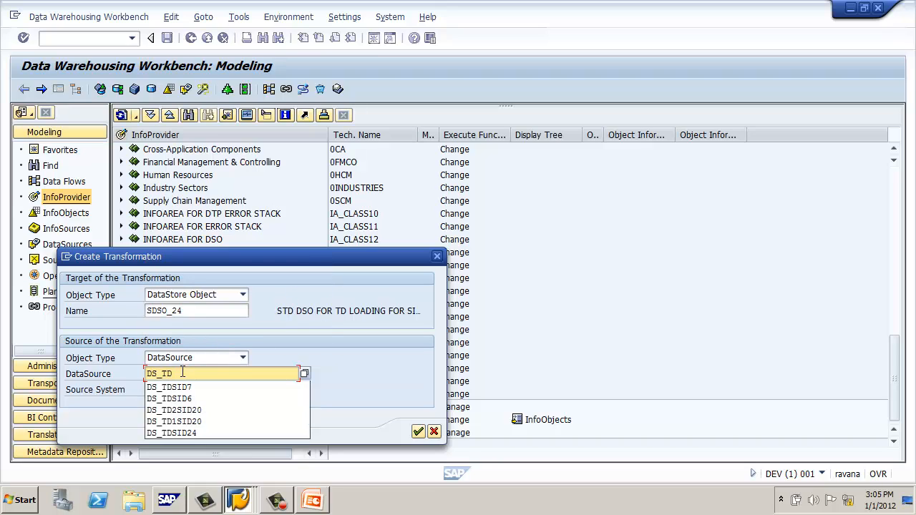
pyautogui.write('SID24')
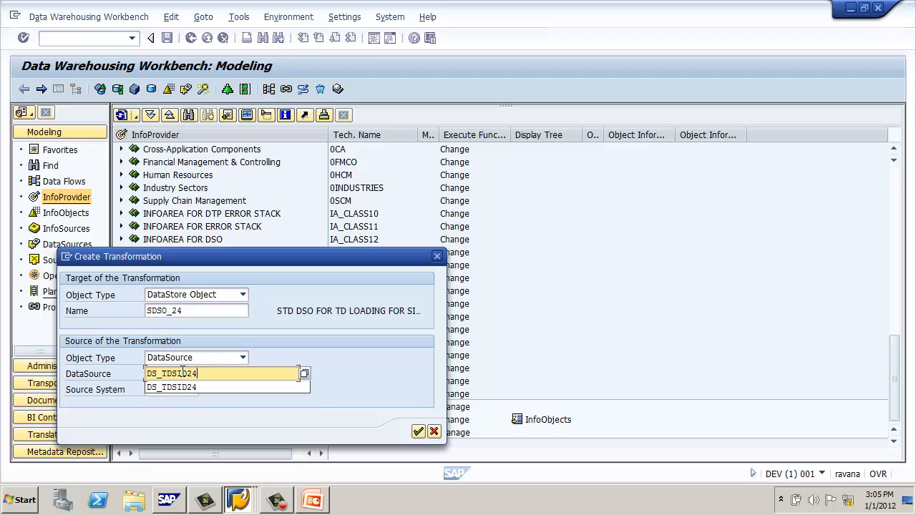
pyautogui.press('Tab')
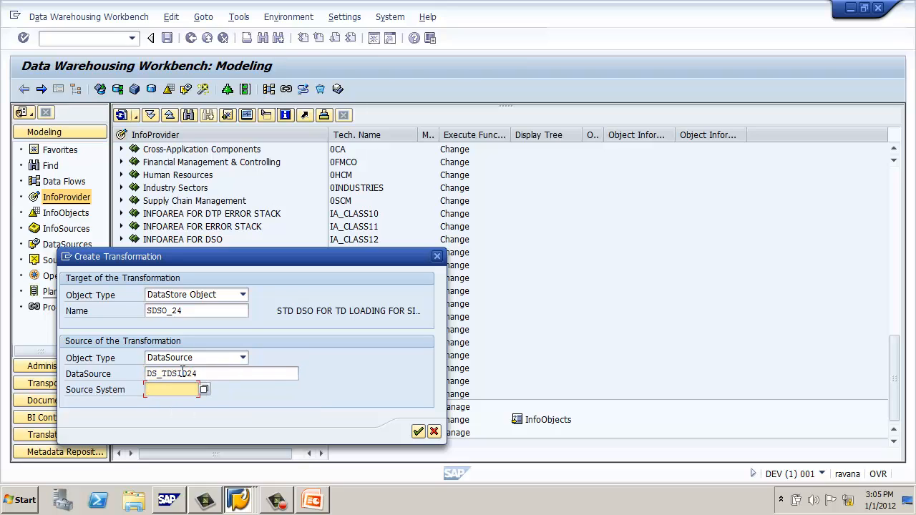
pyautogui.write('PC_SRI')
pyautogui.click(171, 413)
pyautogui.click(418, 432)
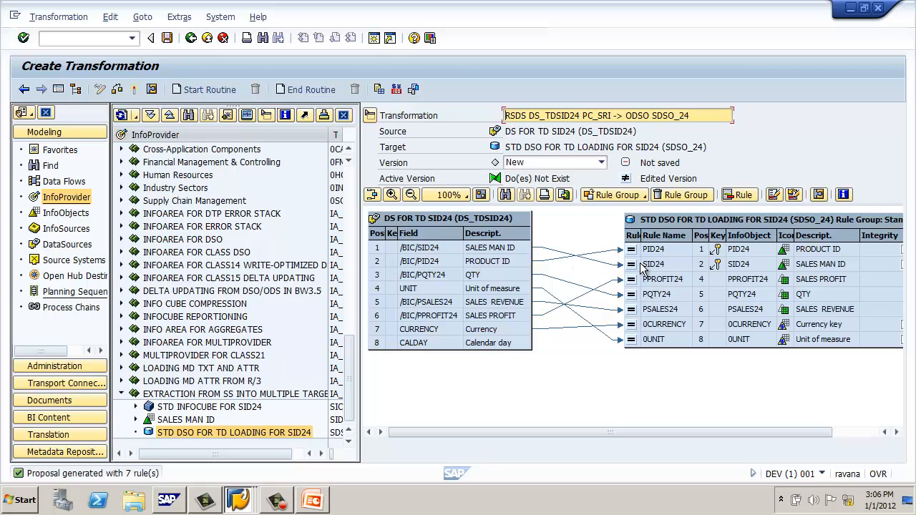
# - Activate the transformation from DS_TDSID24 to SDSO_24, acknowledge the log, and return to the InfoProvider tree
pyautogui.click(133, 89)
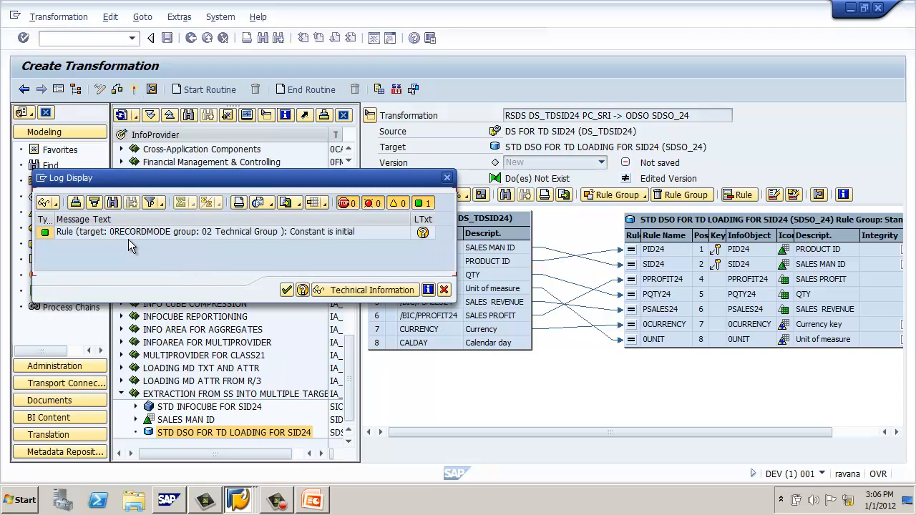
pyautogui.click(287, 290)
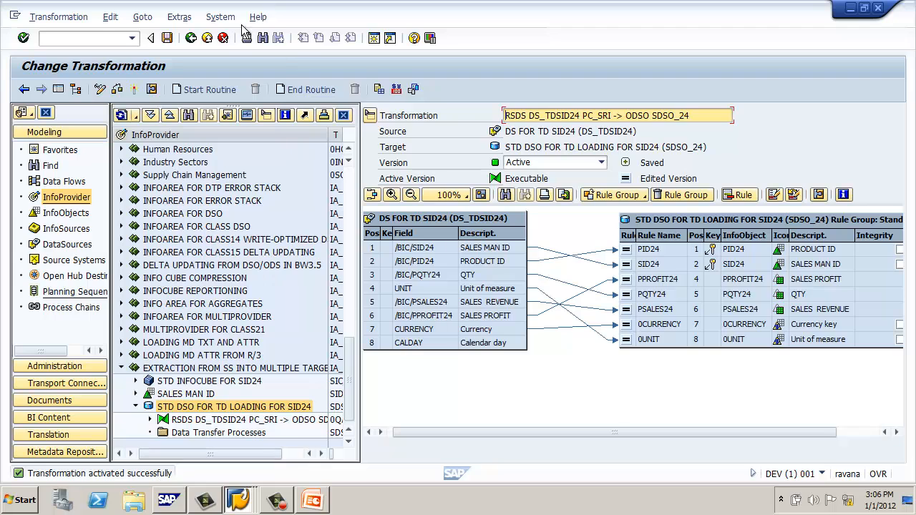
pyautogui.click(191, 38)
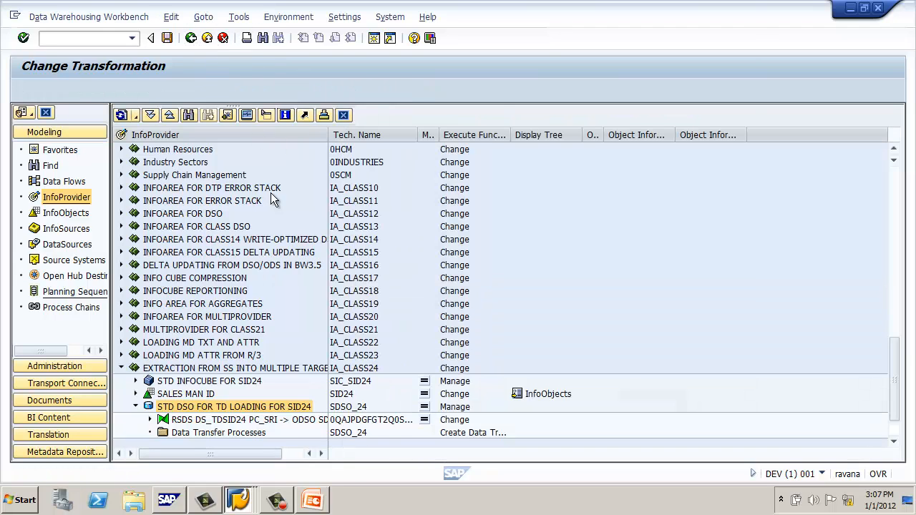
# - Display the data flow of DataStore object SDSO_24
pyautogui.rightClick(240, 415)
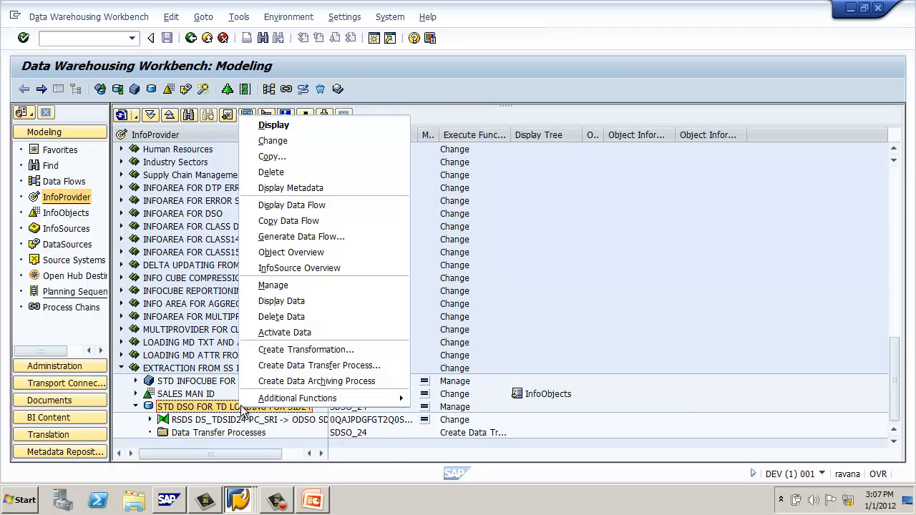
pyautogui.click(289, 205)
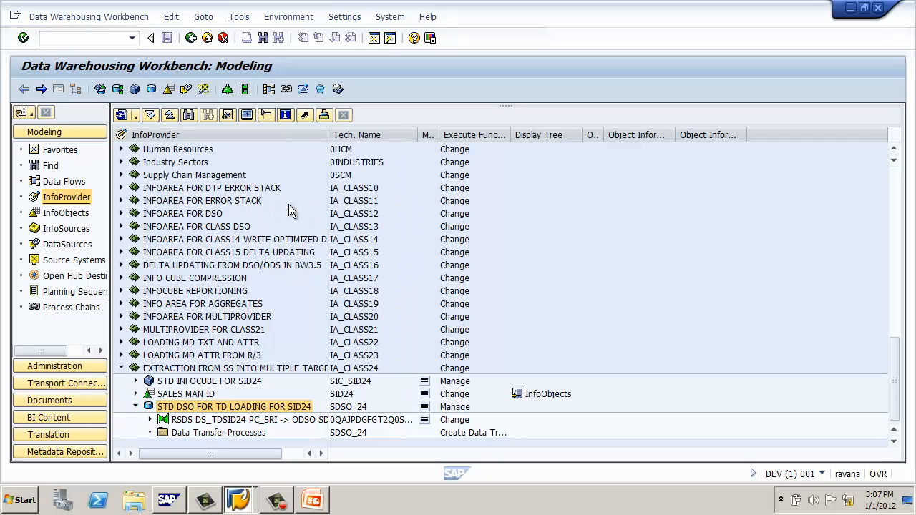
pyautogui.click(834, 471)
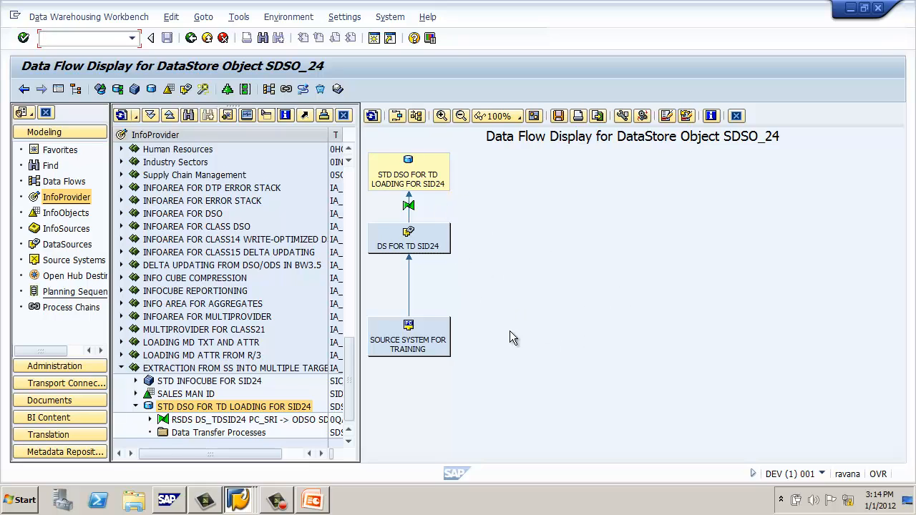
# - Close the DataStore object's data flow, and display and close the downward data flow of InfoCube SIC_SID24
pyautogui.click(736, 115)
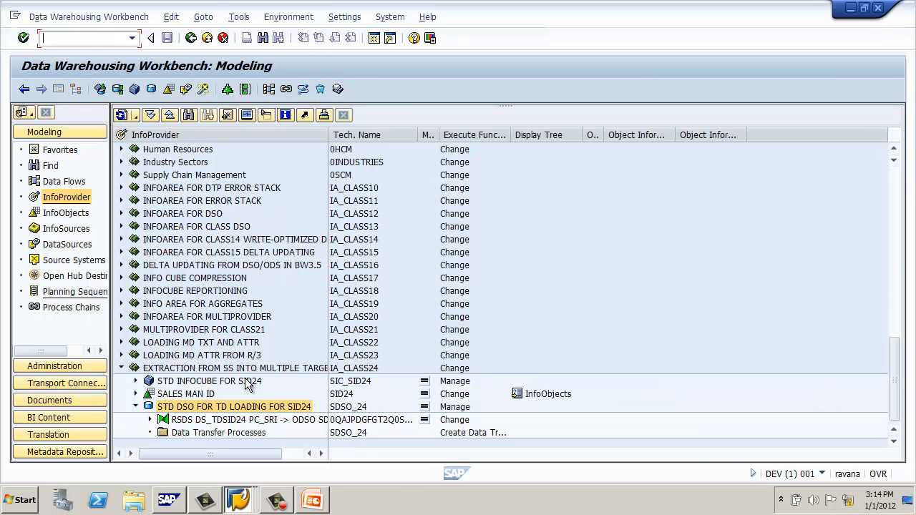
pyautogui.rightClick(245, 380)
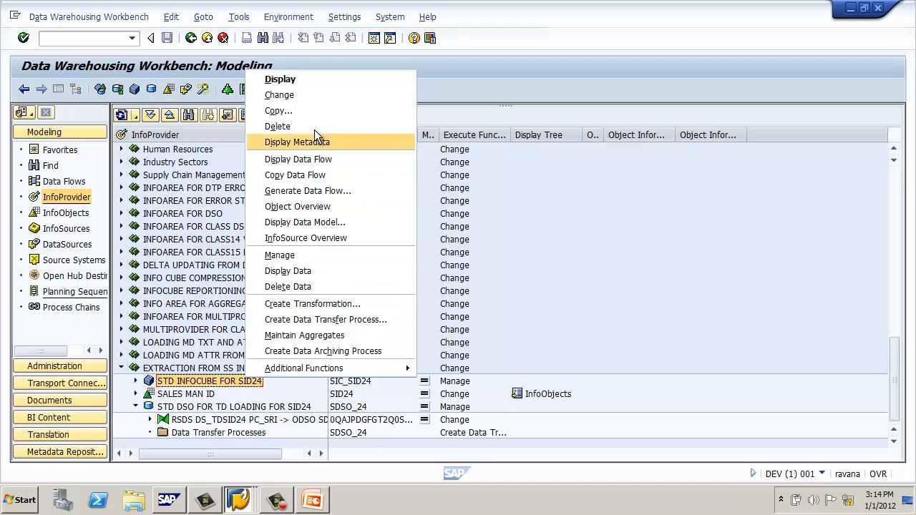
pyautogui.click(352, 159)
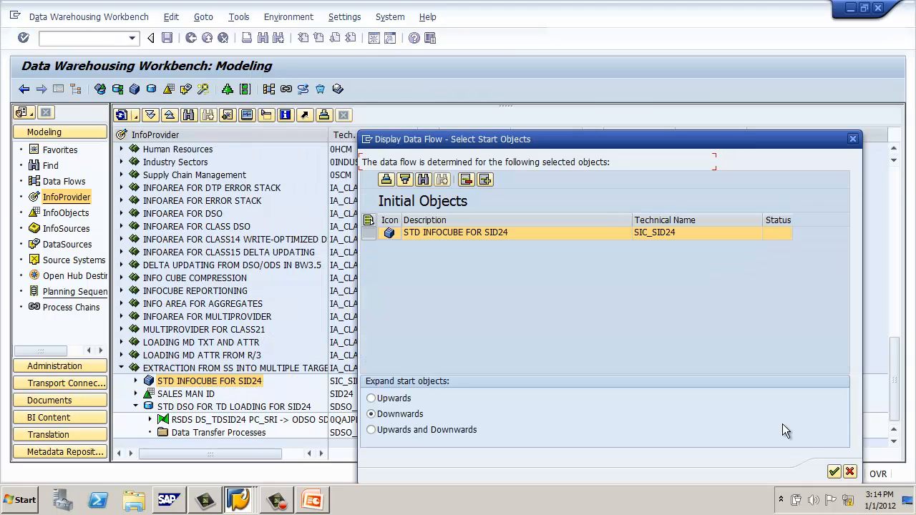
pyautogui.click(835, 472)
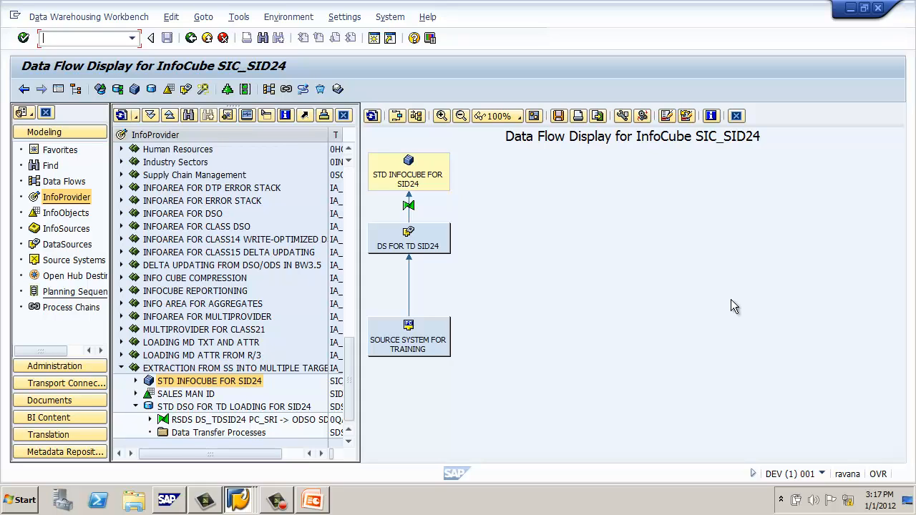
pyautogui.click(736, 116)
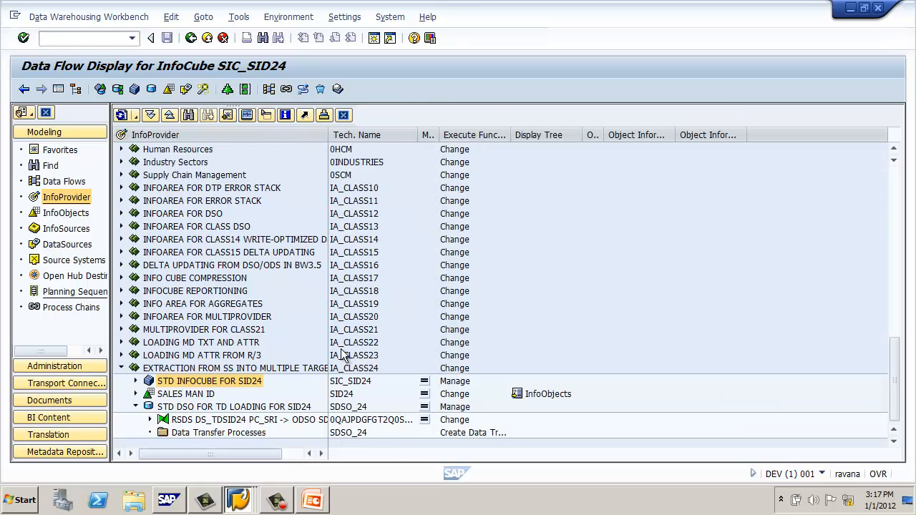
# - Display the downward data flow of InfoArea IA_CLASS24 for SIC_SID24, SDSO_24 and SID24 together
pyautogui.rightClick(252, 369)
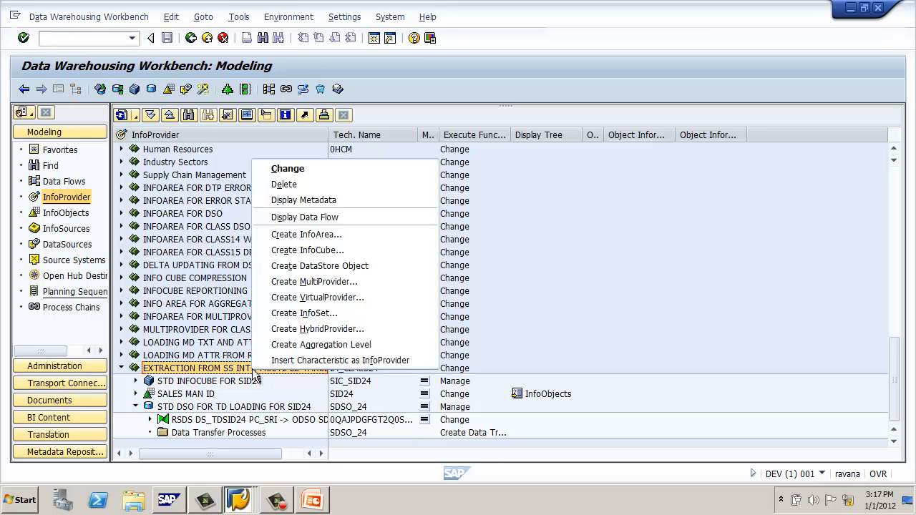
pyautogui.click(166, 393)
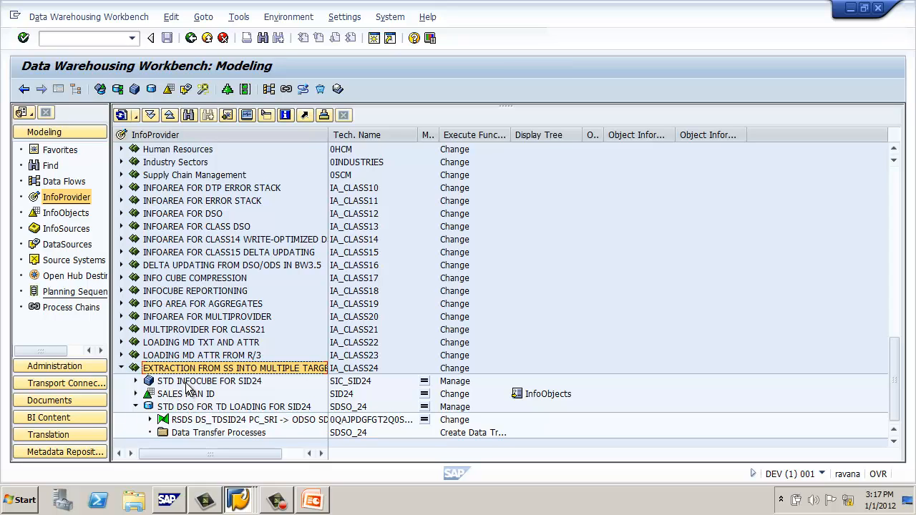
pyautogui.click(186, 383)
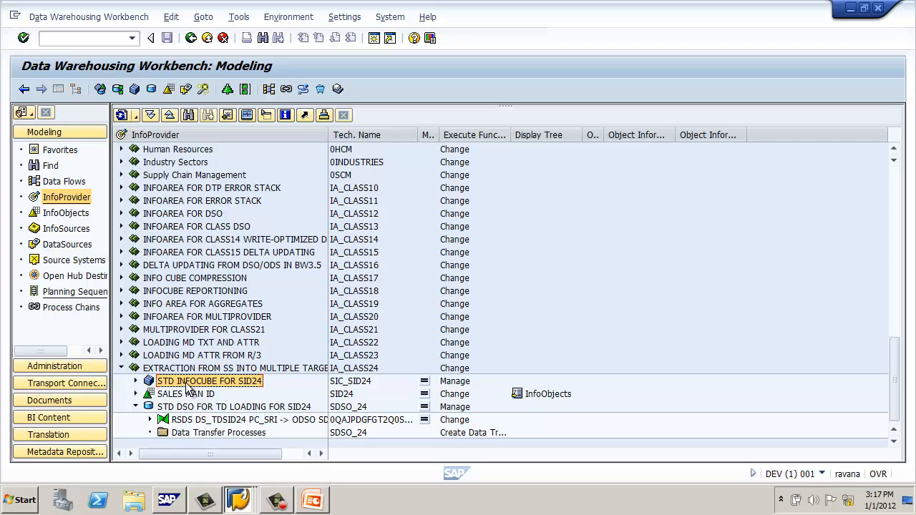
pyautogui.press('Up')
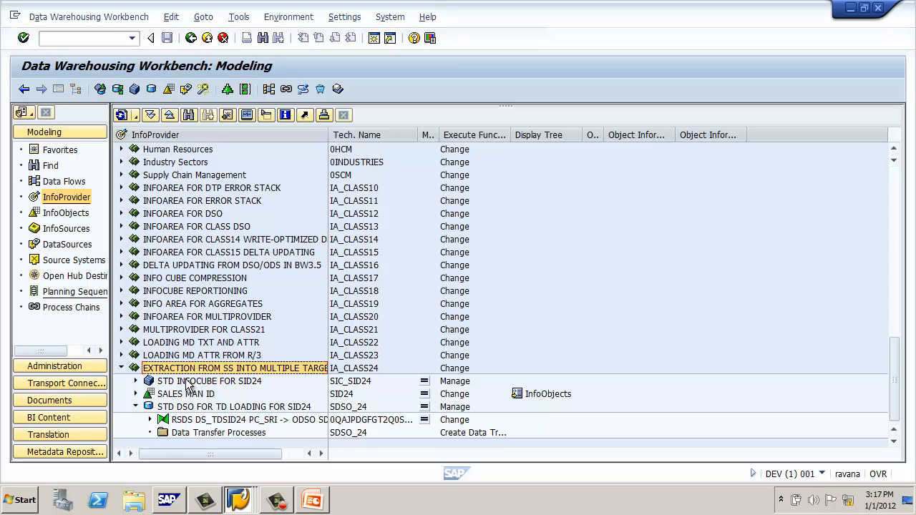
pyautogui.rightClick(186, 370)
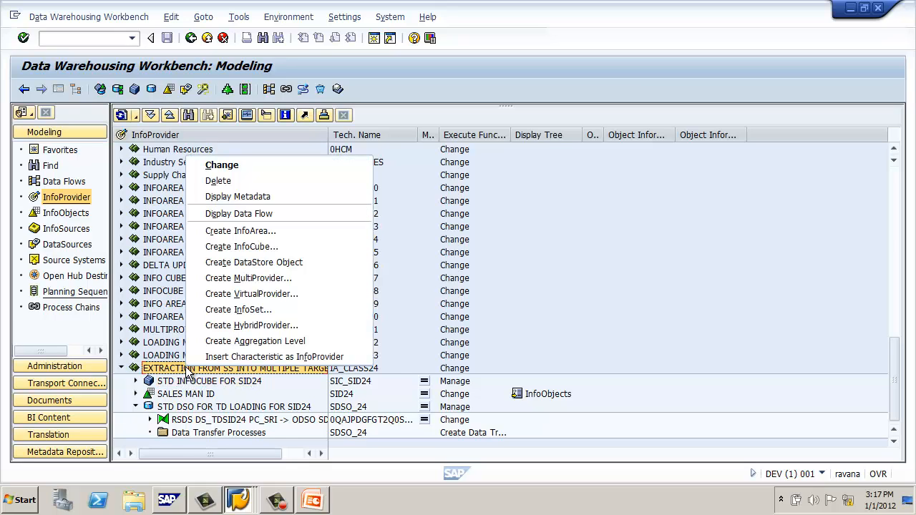
pyautogui.click(233, 212)
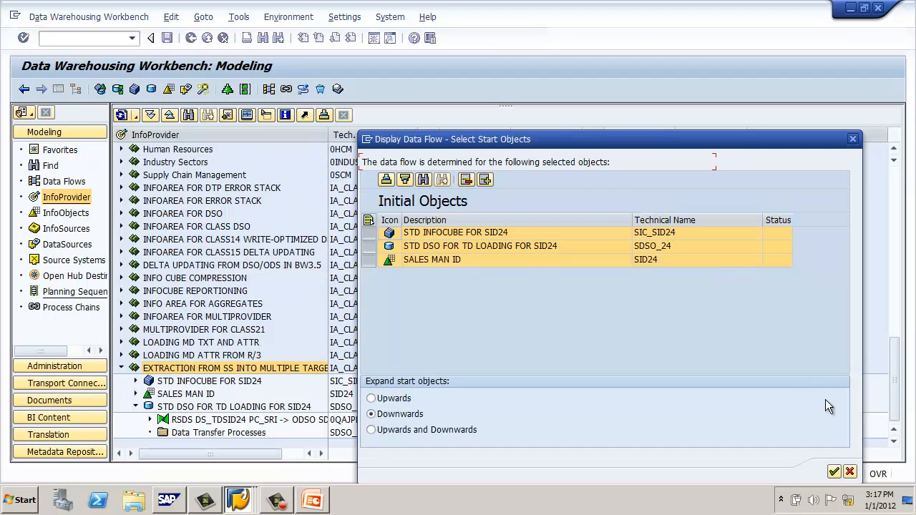
pyautogui.click(834, 472)
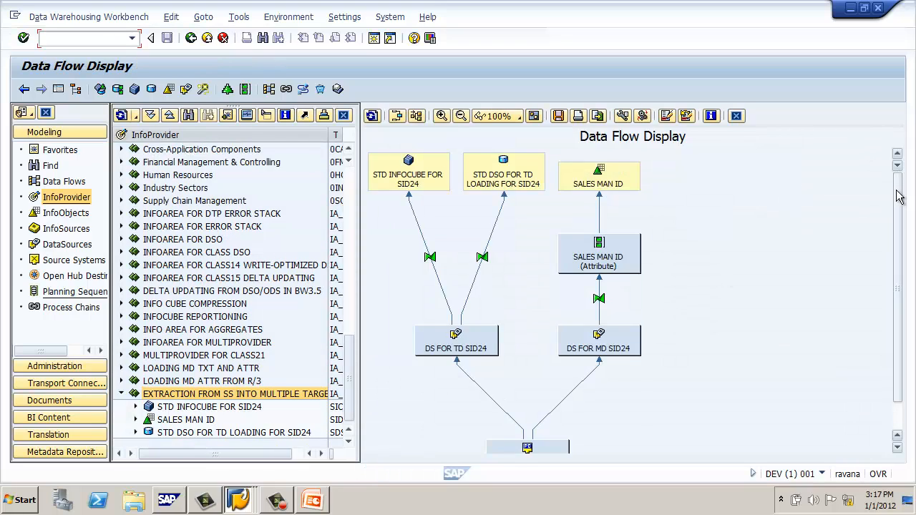
# - Examine how the master and transaction DataSources connect the training source system to the three targets, and close the data flow display
pyautogui.moveTo(897, 190); pyautogui.dragTo(897, 289)
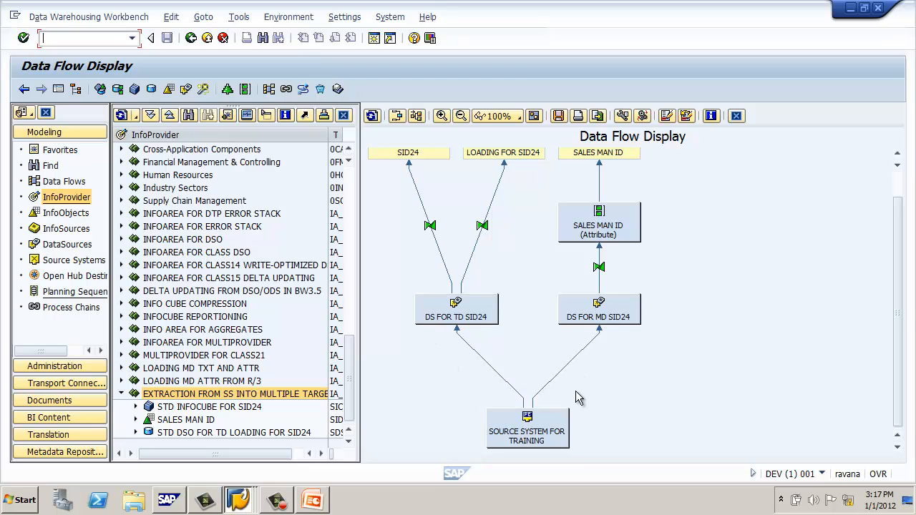
pyautogui.click(600, 311)
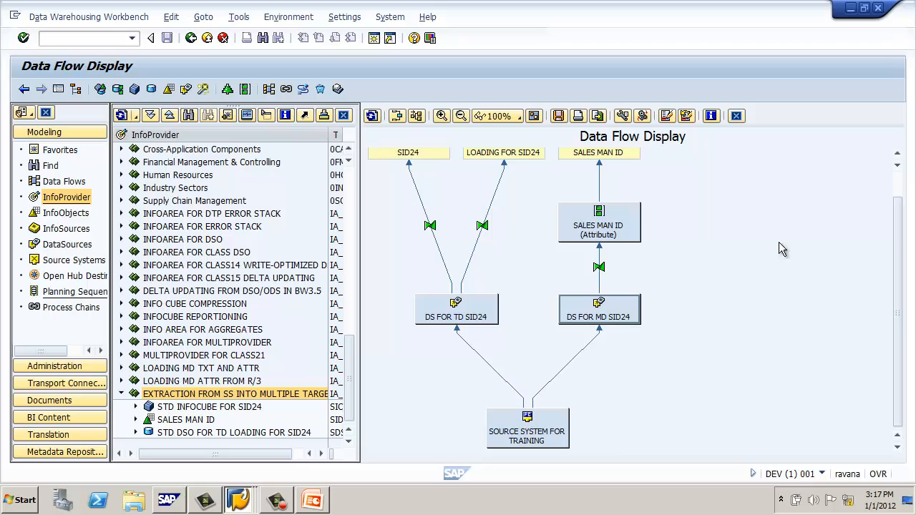
pyautogui.click(898, 153)
pyautogui.click(898, 166)
pyautogui.scroll(1, 637, 222)
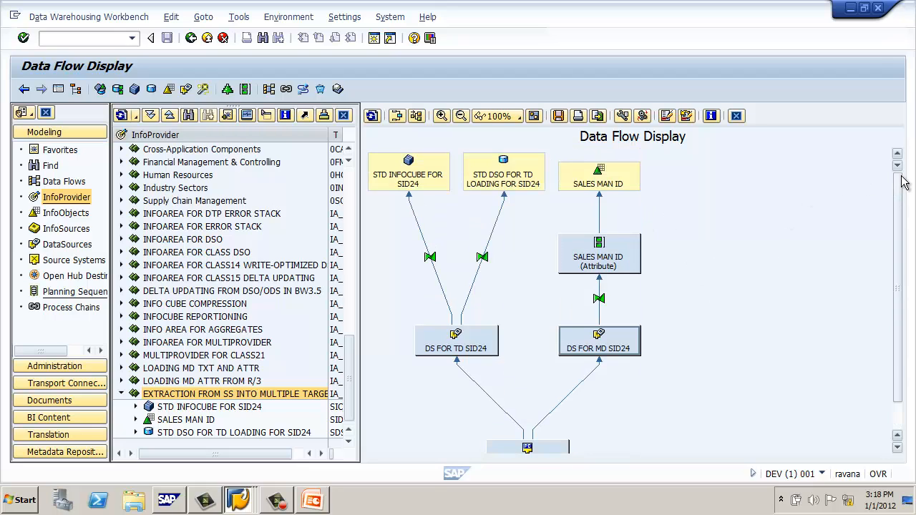
pyautogui.click(606, 262)
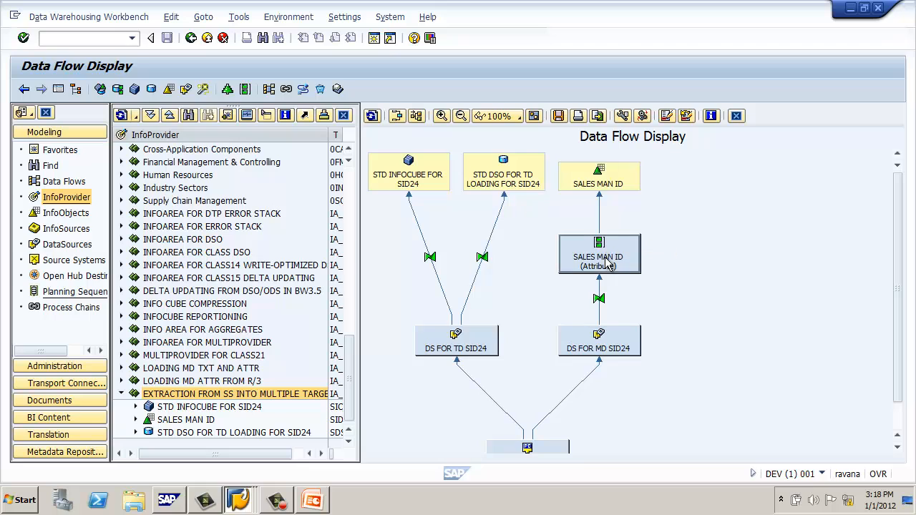
pyautogui.click(607, 179)
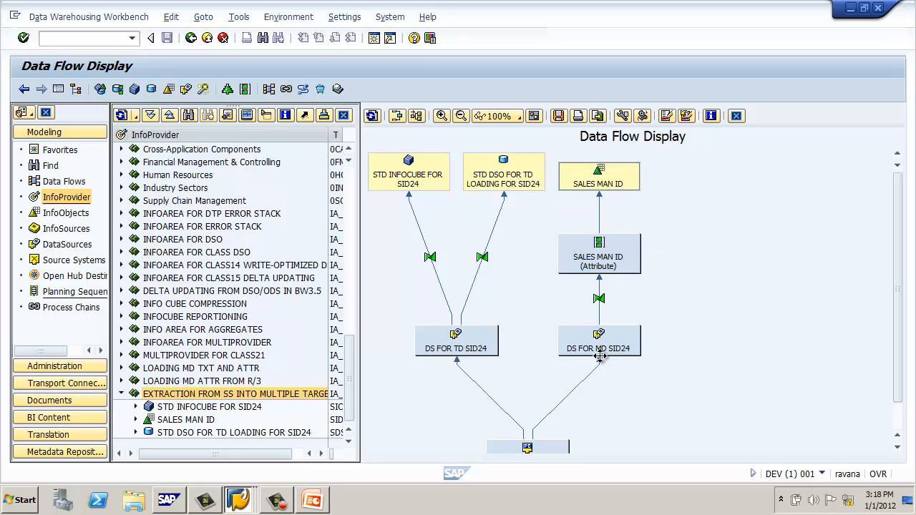
pyautogui.click(459, 352)
pyautogui.click(736, 116)
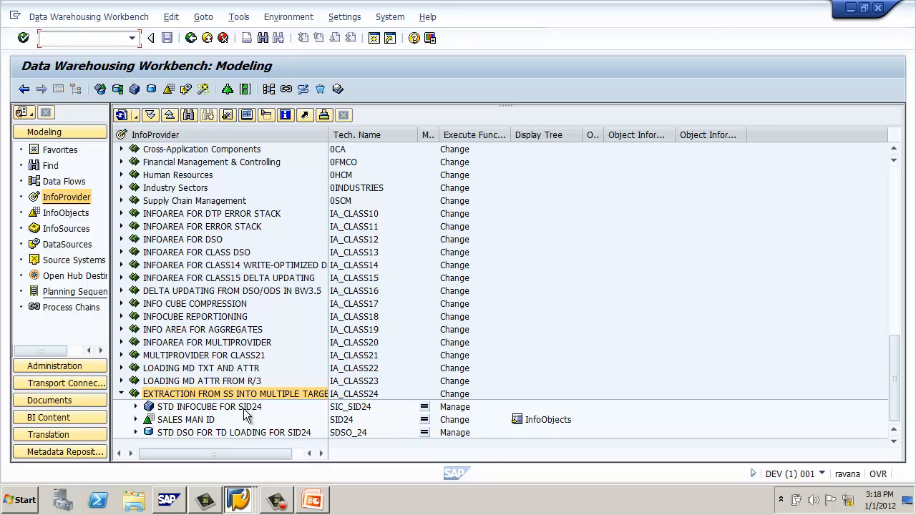
# - Refresh the DataSources tree and create an InfoPackage described as "IP FOR DS_TDSID24" for transaction DataSource DS_TDSID24
pyautogui.click(70, 246)
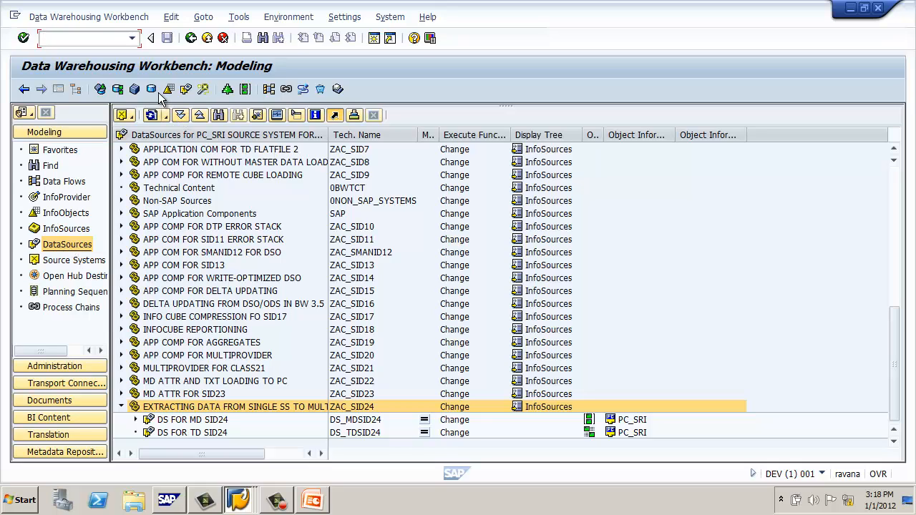
pyautogui.click(151, 116)
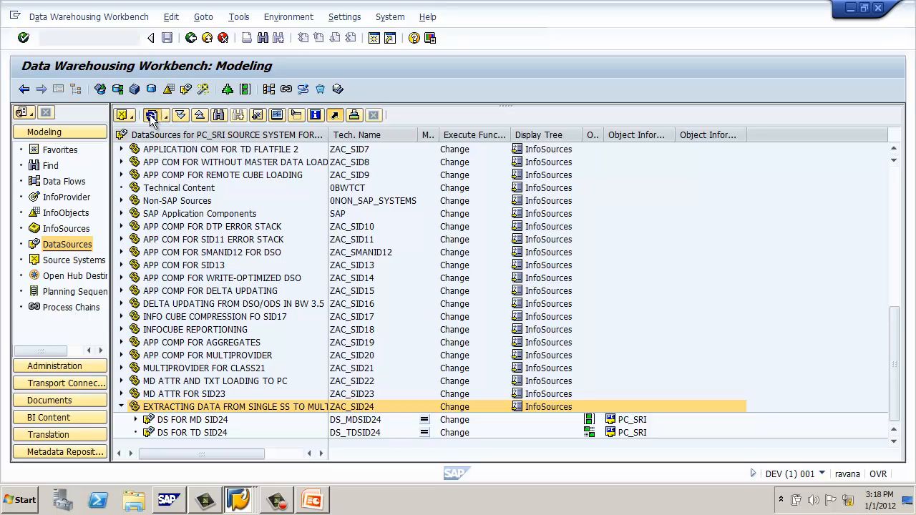
pyautogui.click(163, 433)
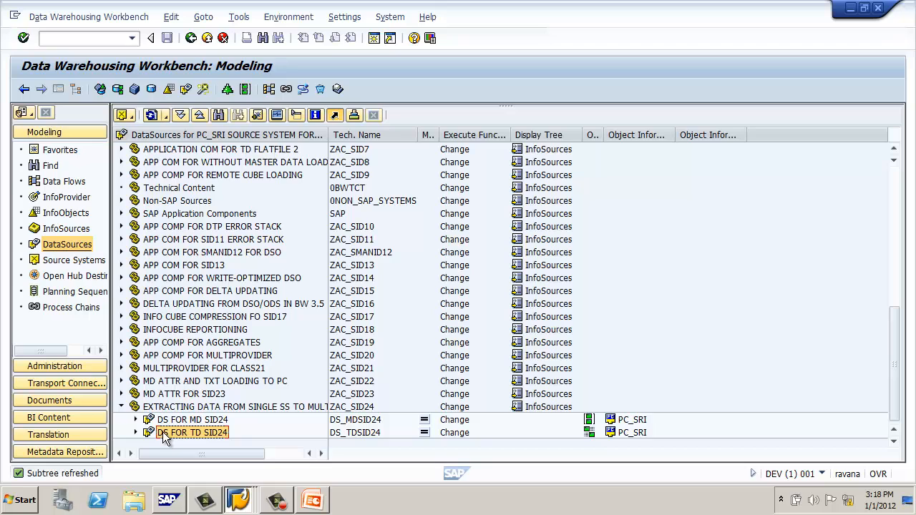
pyautogui.rightClick(163, 432)
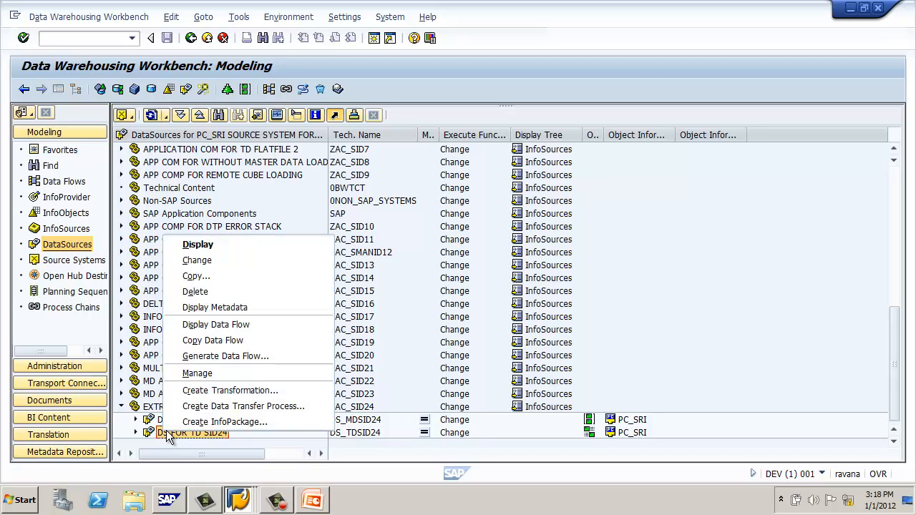
pyautogui.click(187, 422)
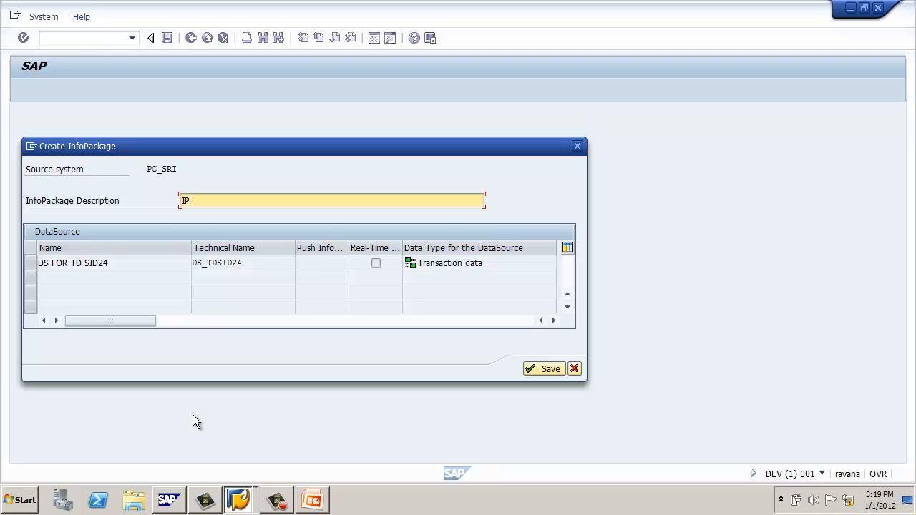
pyautogui.write('FOR DS_TDSID24')
pyautogui.click(27, 263)
pyautogui.click(549, 373)
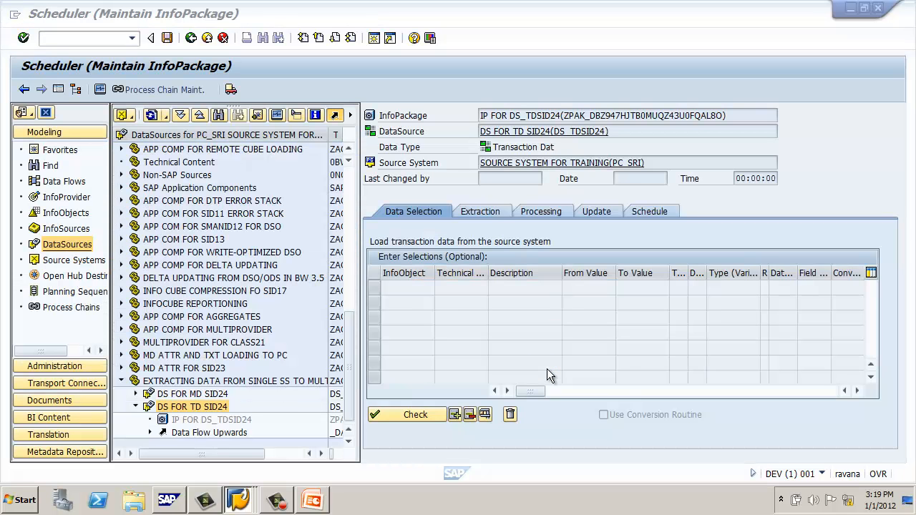
# - Review the InfoPackage's extraction, processing, update and schedule settings, and save the InfoPackage
pyautogui.click(476, 212)
pyautogui.click(570, 213)
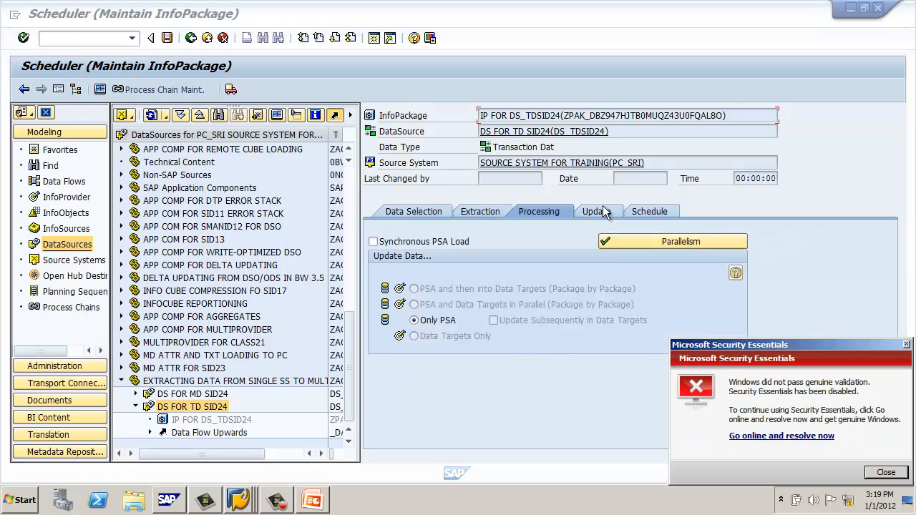
pyautogui.click(607, 212)
pyautogui.click(653, 212)
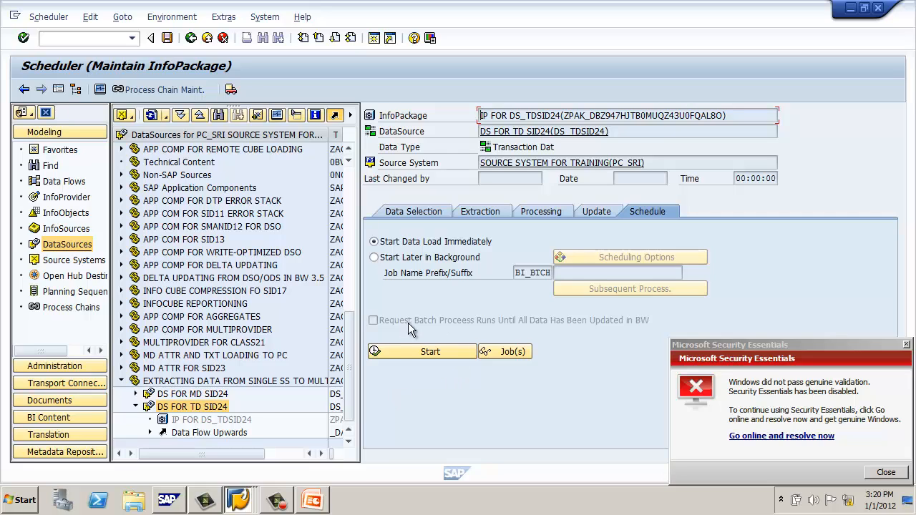
pyautogui.click(166, 38)
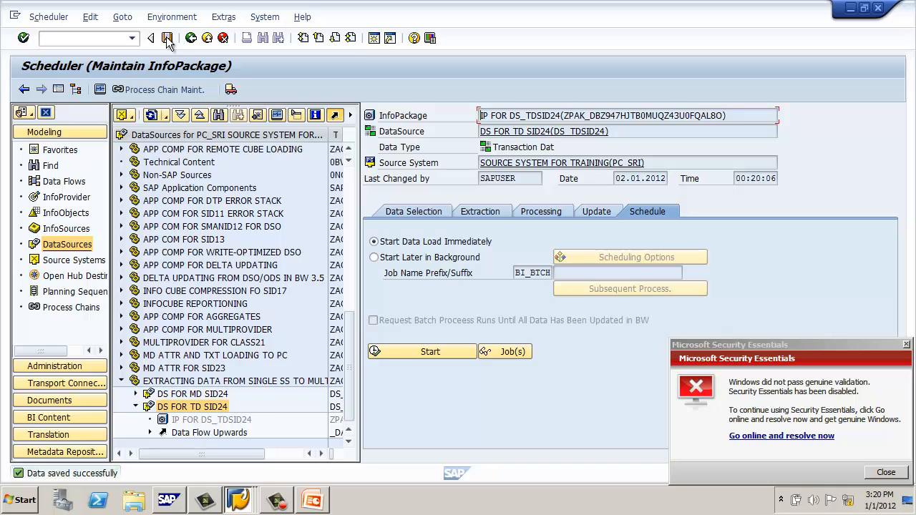
# - Check the InfoPackage's load monitor, then return to the DataSources tree and refresh it
pyautogui.click(100, 90)
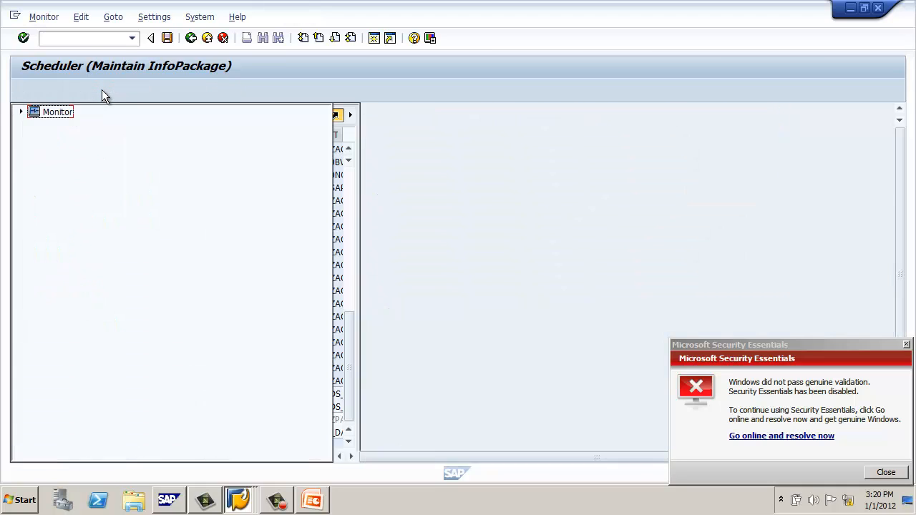
pyautogui.click(22, 113)
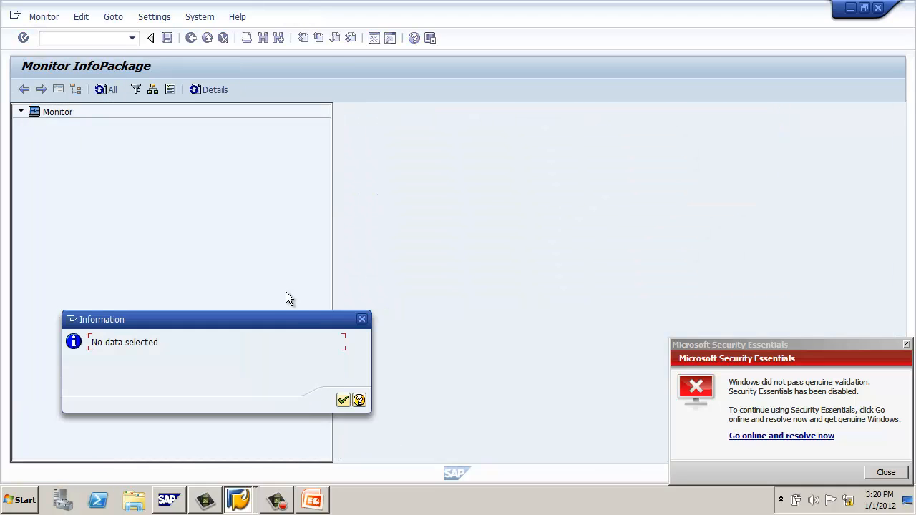
pyautogui.click(347, 401)
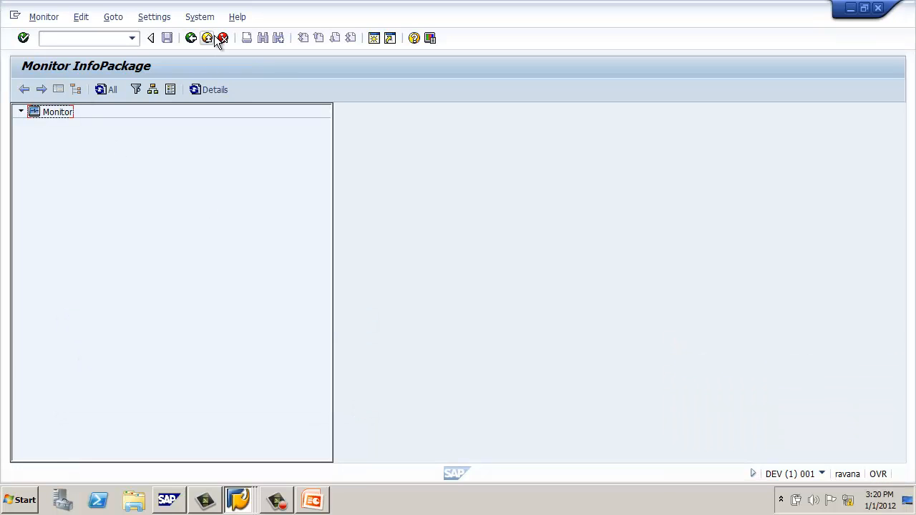
pyautogui.click(191, 37)
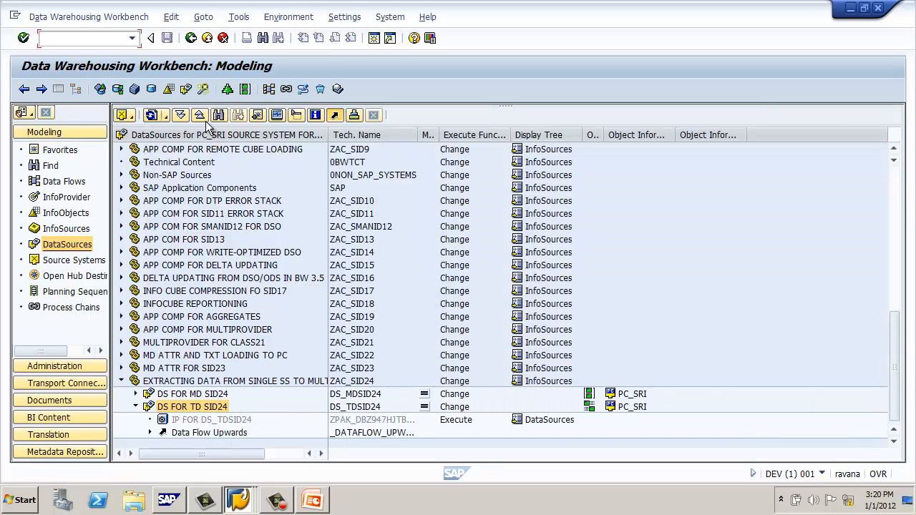
pyautogui.click(152, 116)
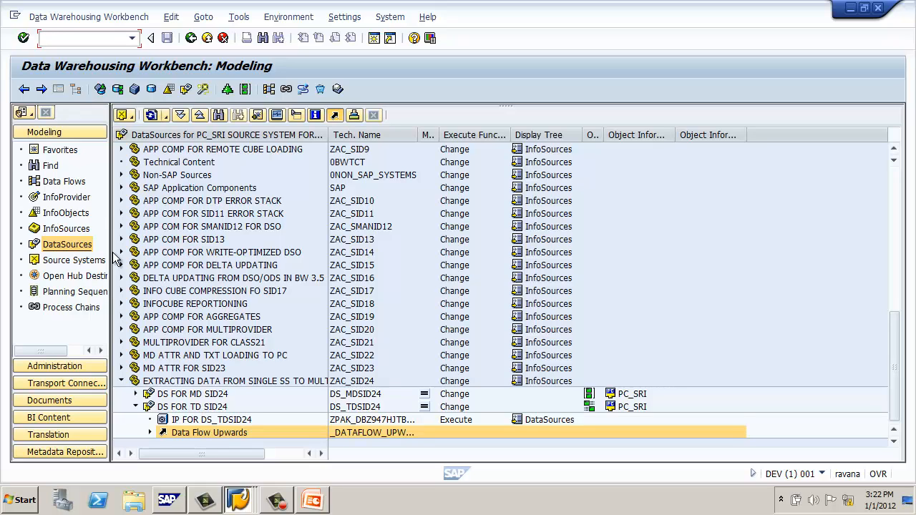
# - Create a standard data transfer process for InfoCube SIC_SID24 from DataSource DS_TDSID24 in source system PC_SRI
pyautogui.click(72, 197)
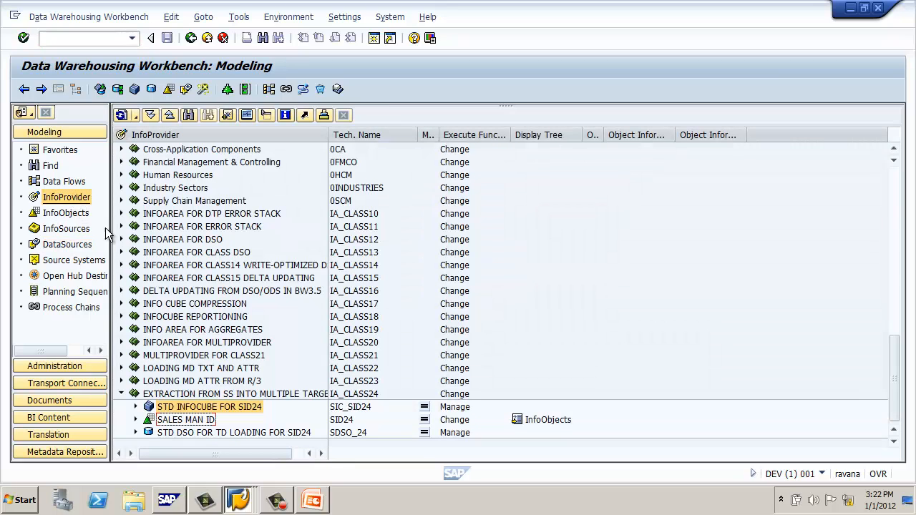
pyautogui.click(164, 409)
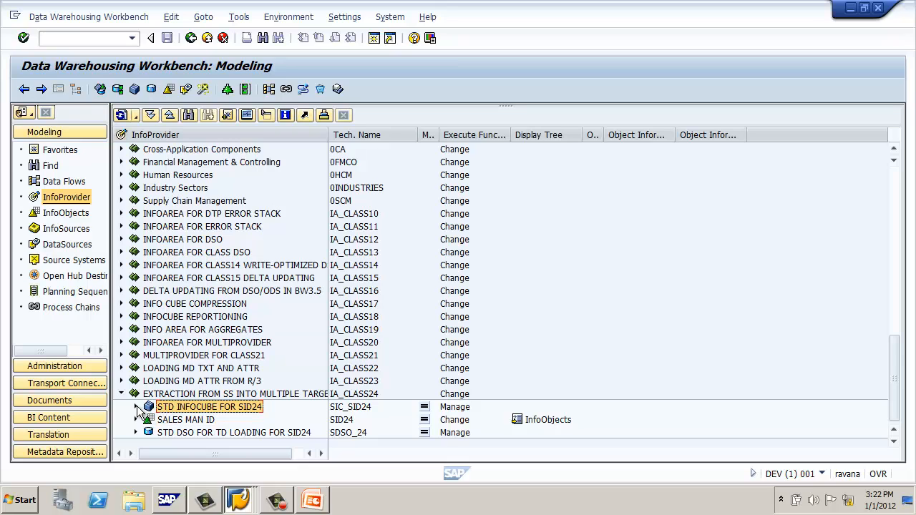
pyautogui.click(137, 407)
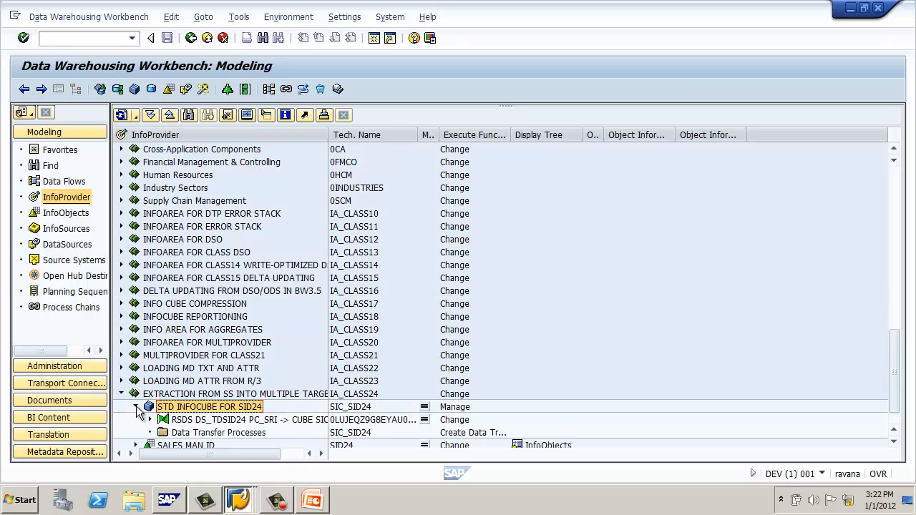
pyautogui.click(222, 434)
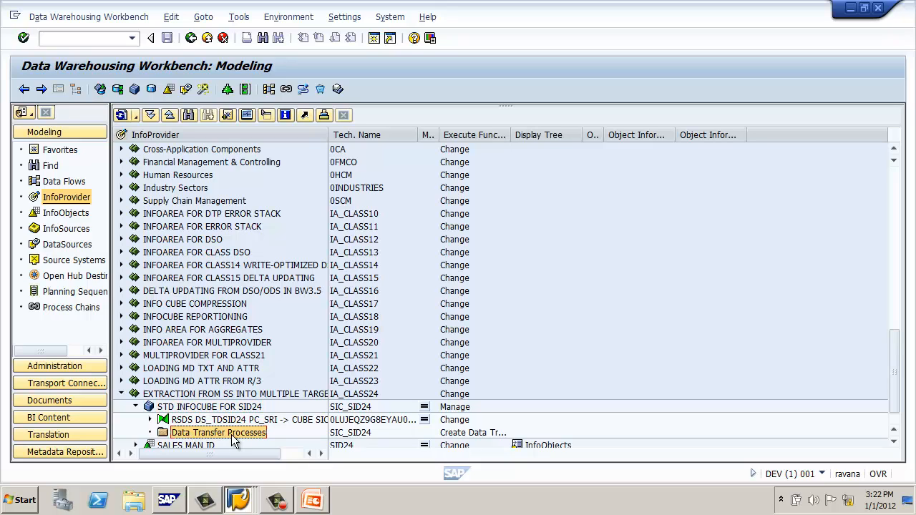
pyautogui.rightClick(239, 438)
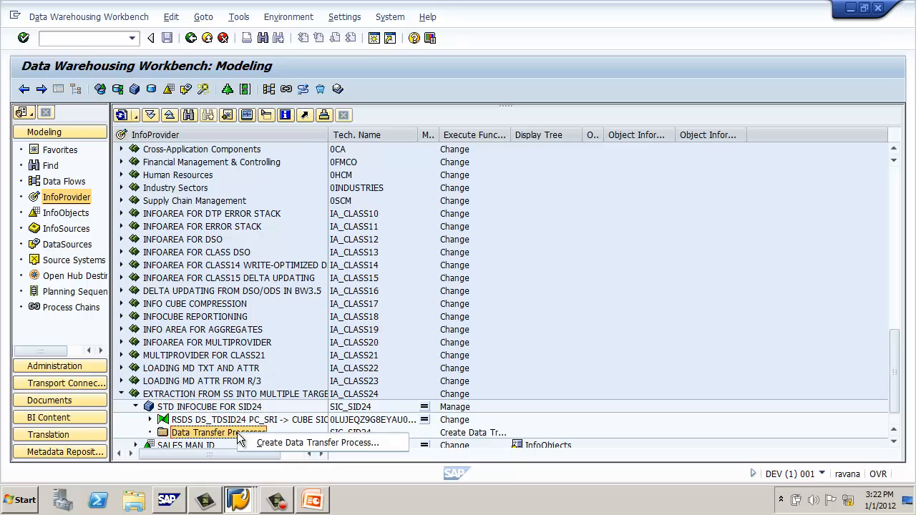
pyautogui.click(256, 443)
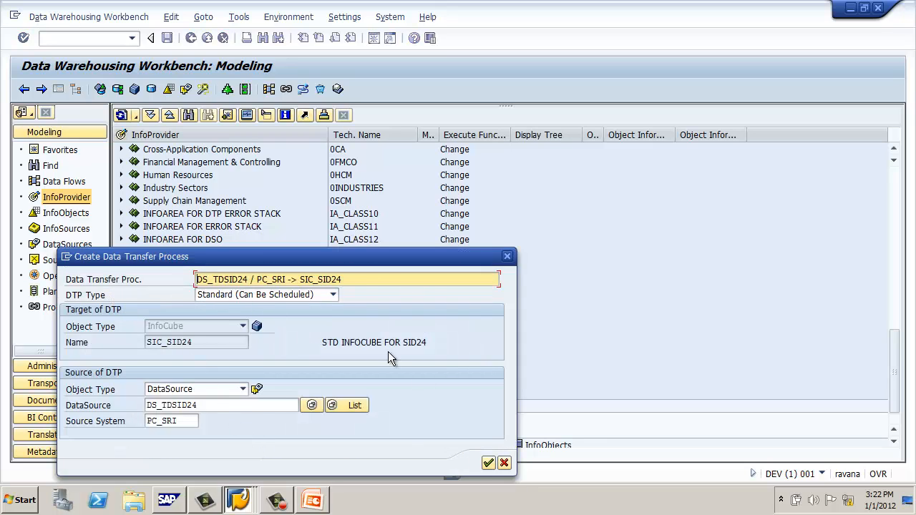
pyautogui.click(487, 463)
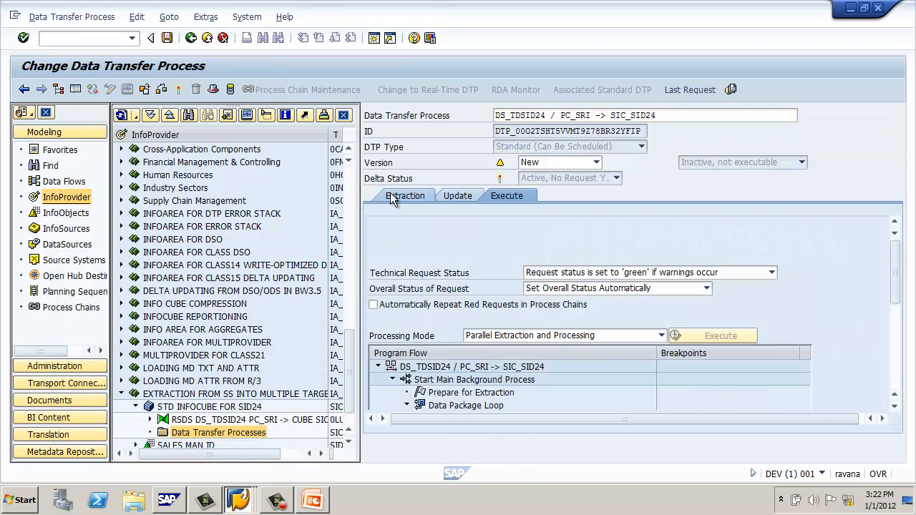
# - Set the InfoCube data transfer process to Full extraction mode, activate it, and return to the InfoProvider tree
pyautogui.click(390, 193)
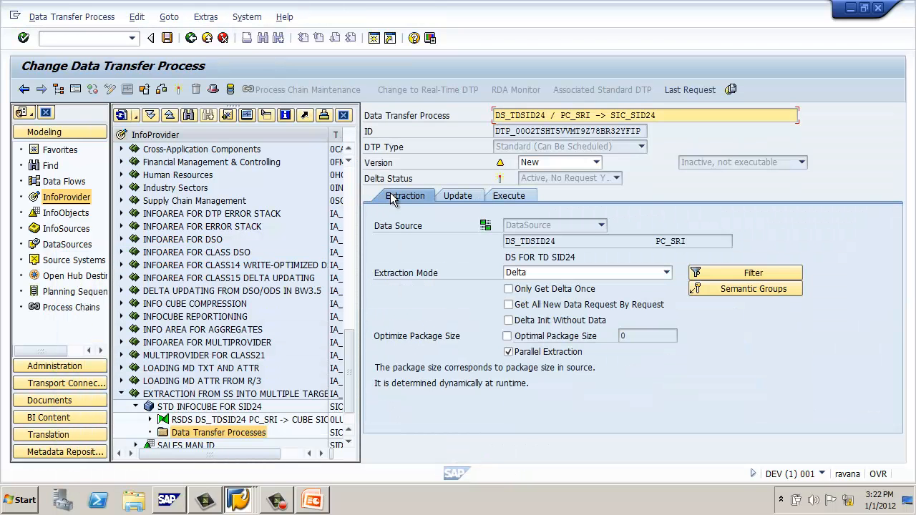
pyautogui.click(543, 272)
pyautogui.click(544, 288)
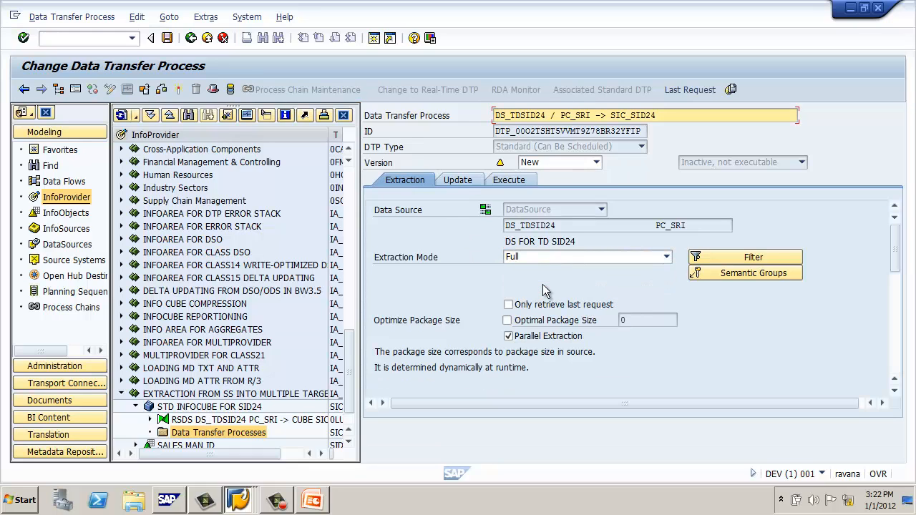
pyautogui.click(473, 181)
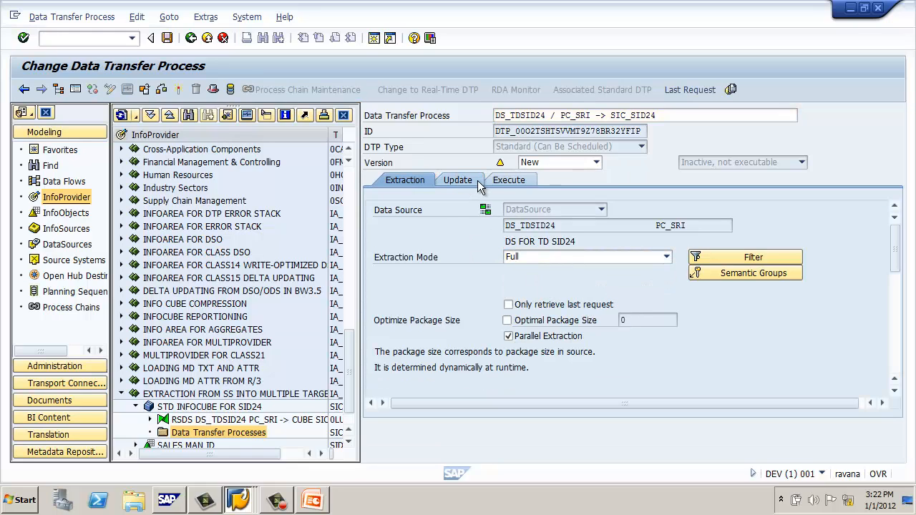
pyautogui.click(503, 180)
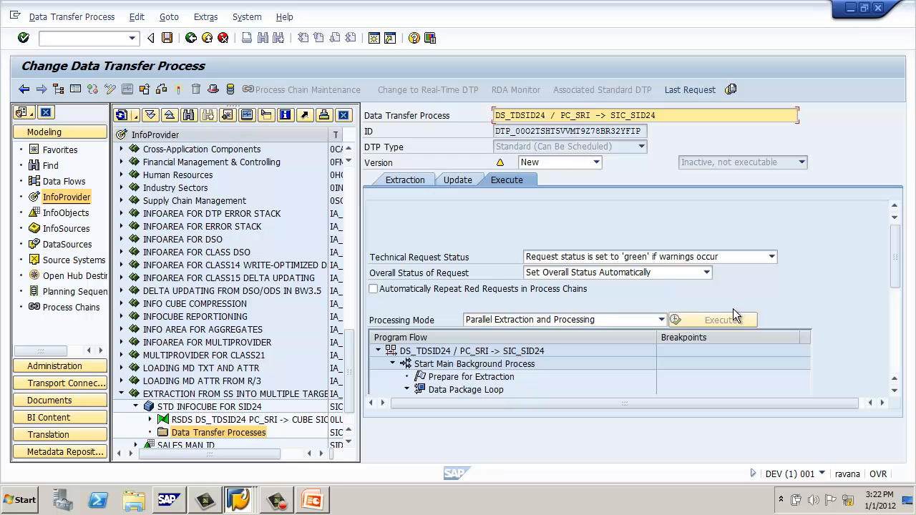
pyautogui.click(181, 90)
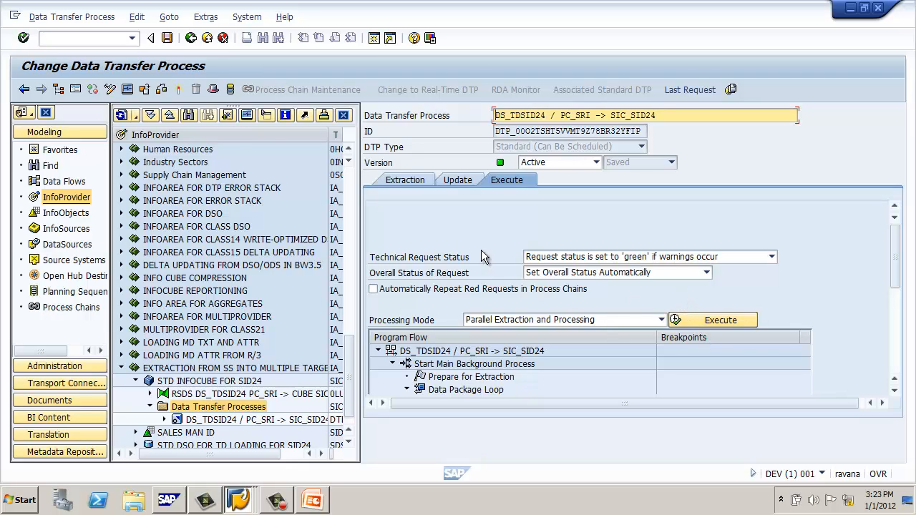
pyautogui.click(192, 39)
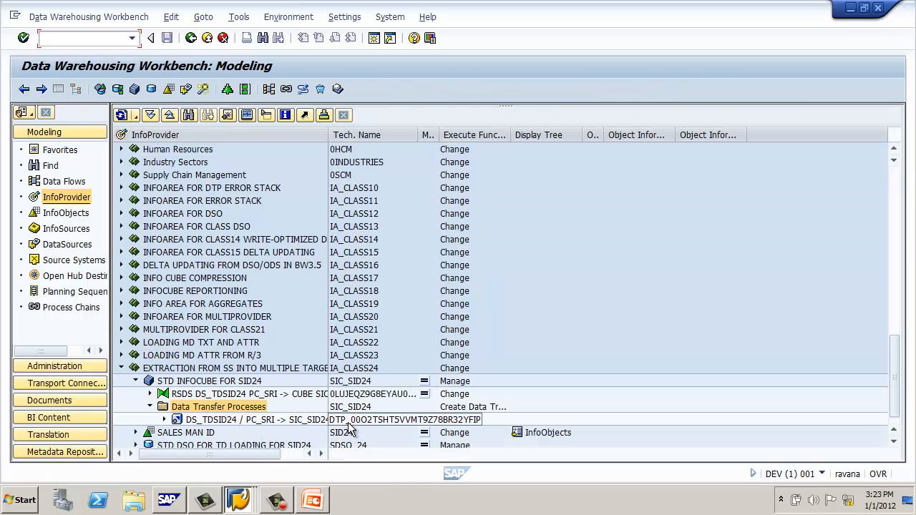
# - Copy the InfoCube data transfer process's technical name into a new Notepad file, append "---INFOCUBE DTP", and minimize Notepad
pyautogui.click(348, 422)
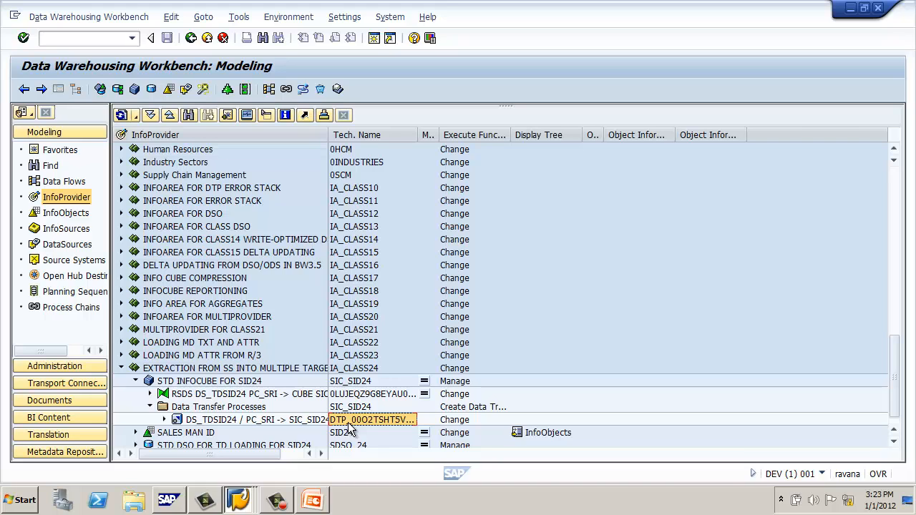
pyautogui.click(21, 500)
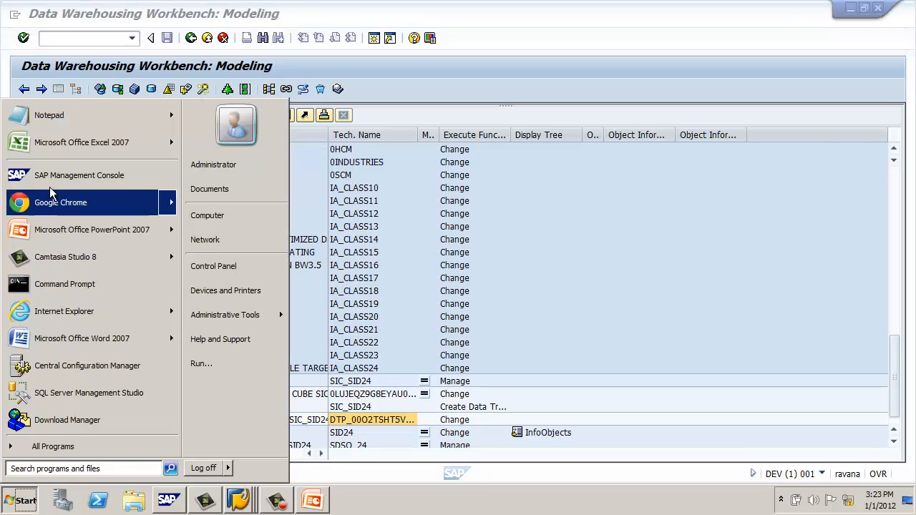
pyautogui.click(54, 116)
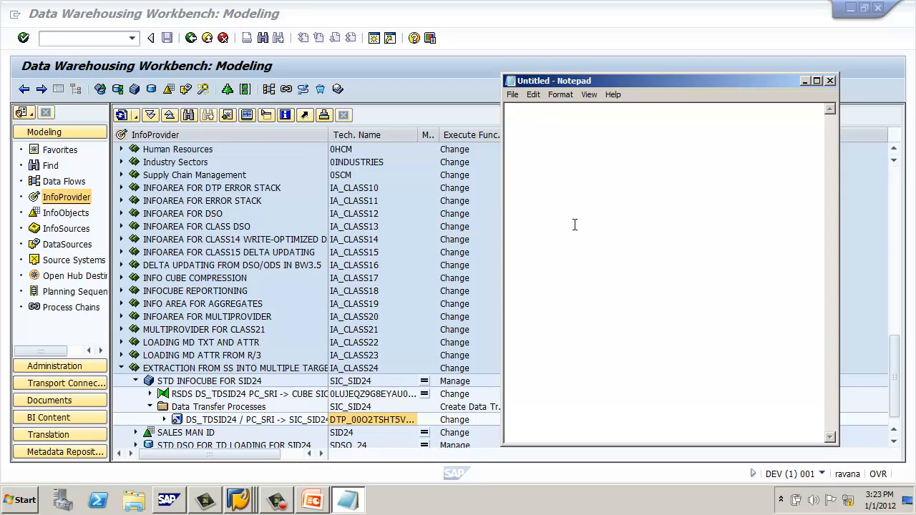
pyautogui.write('DTP_00O2TSHT5VVMT9Z78BR32YFIP')
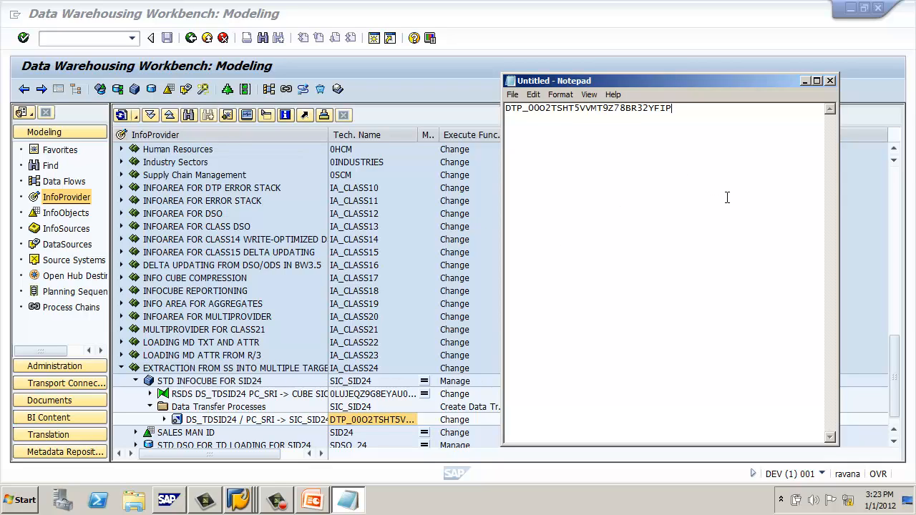
pyautogui.write('---INFOCUBE DTP')
pyautogui.click(802, 82)
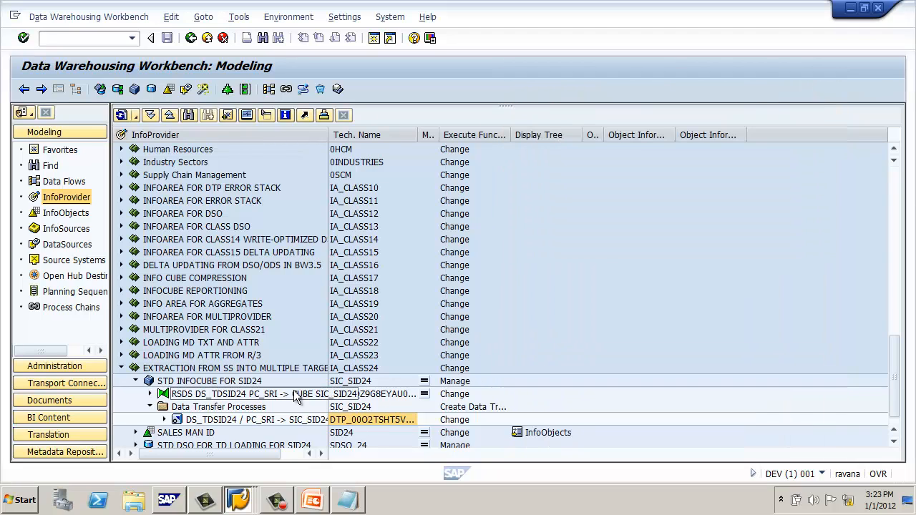
# - Create a standard data transfer process for DataStore object SDSO_24 from DataSource DS_TDSID24 in source system PC_SRI
pyautogui.click(151, 407)
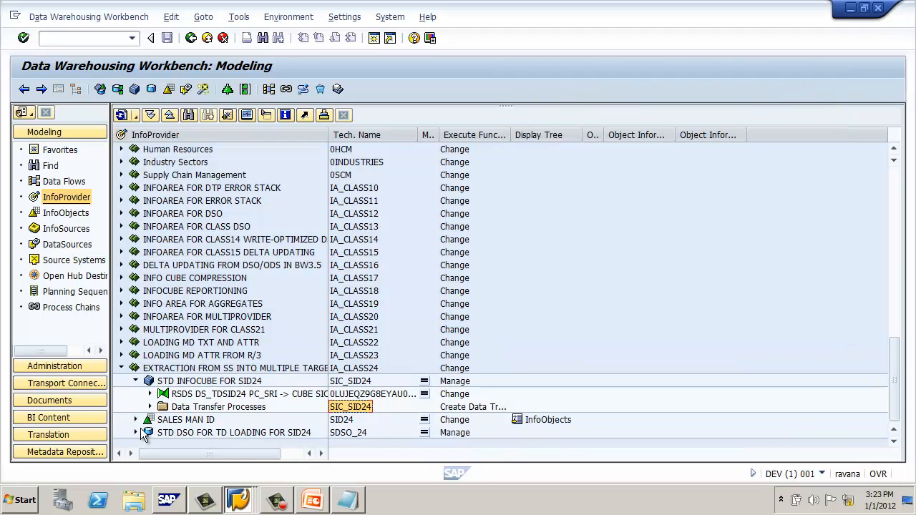
pyautogui.click(135, 432)
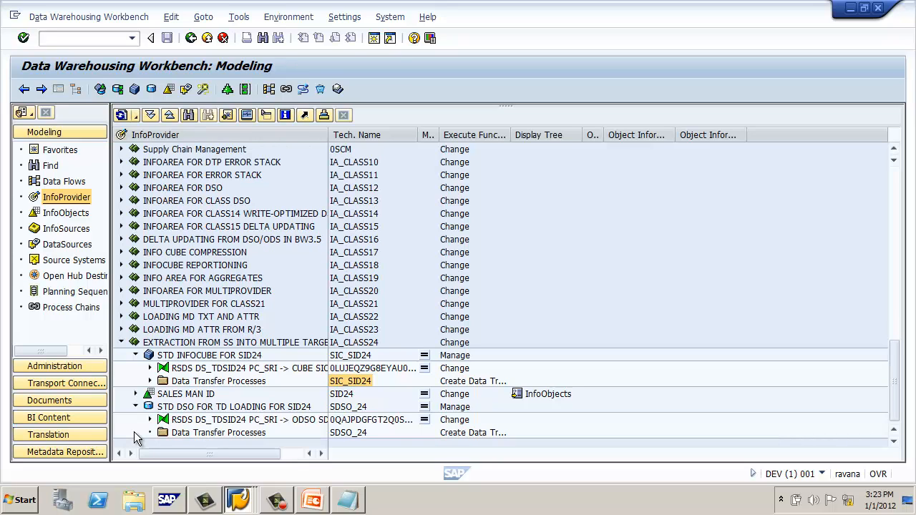
pyautogui.click(185, 434)
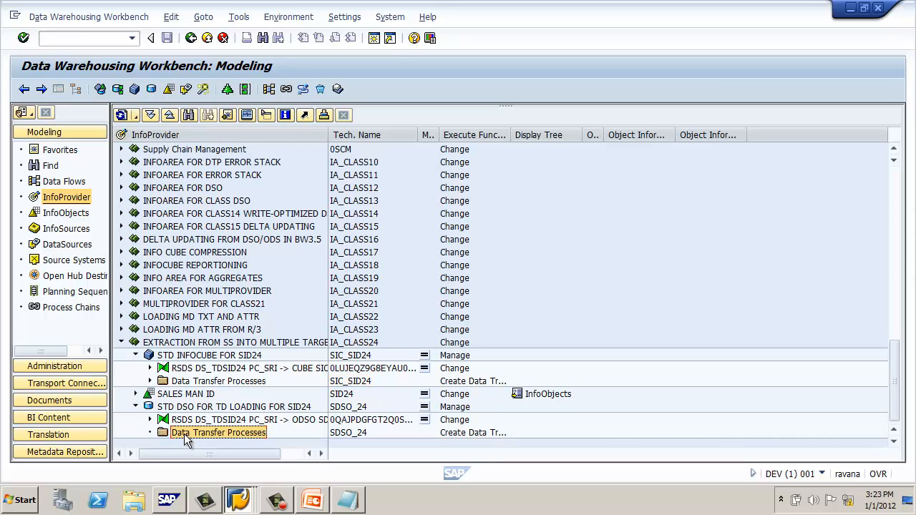
pyautogui.rightClick(184, 434)
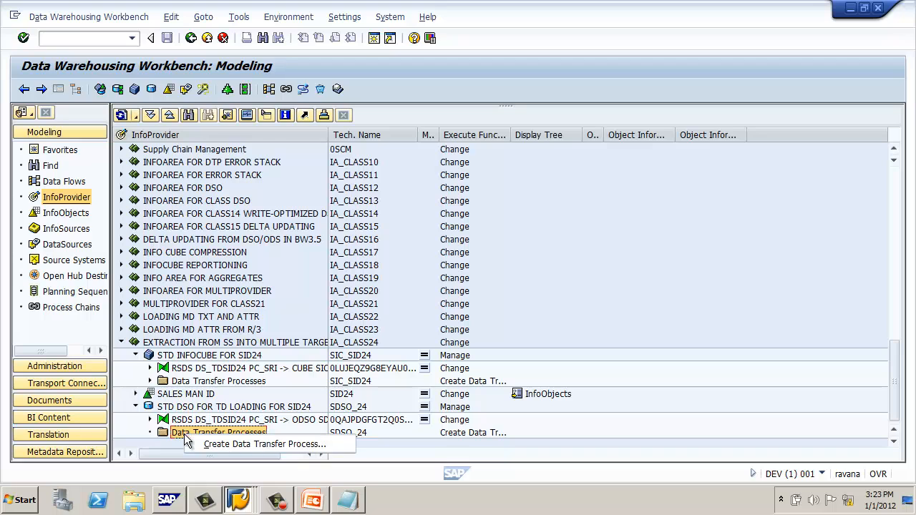
pyautogui.click(203, 442)
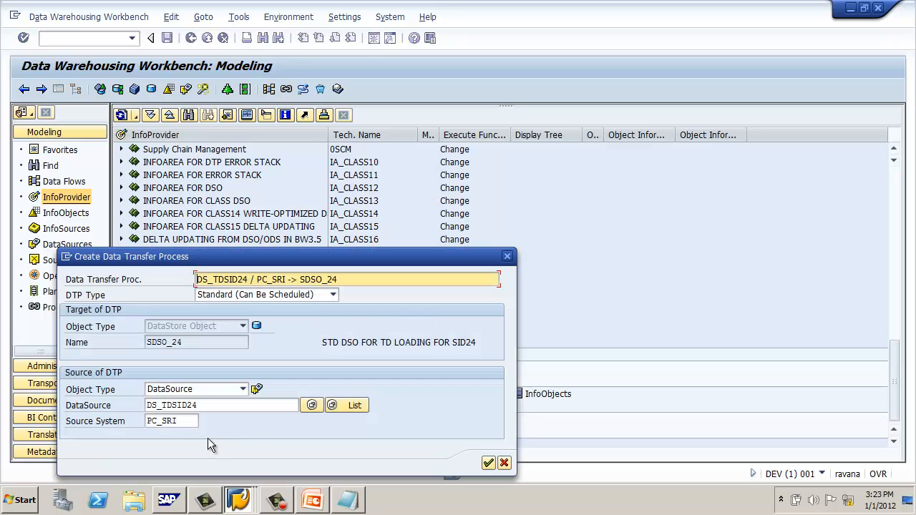
pyautogui.click(489, 464)
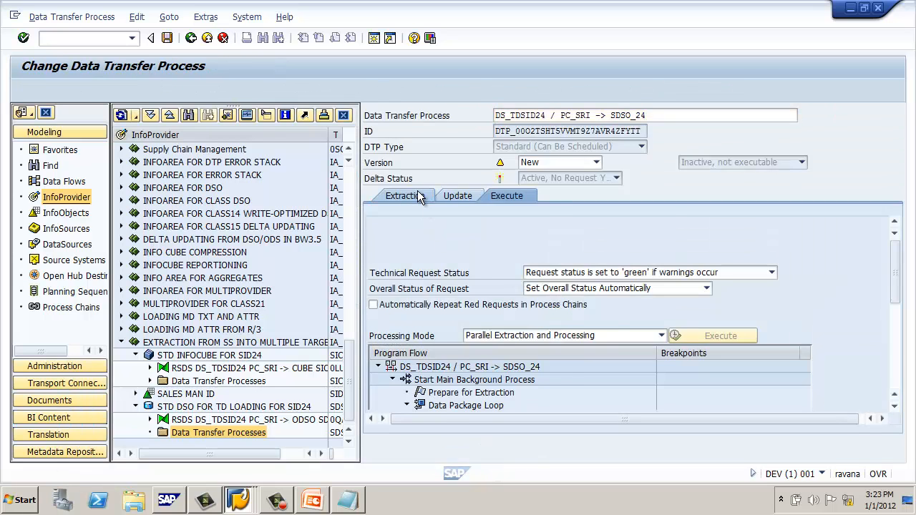
# - Set the DataStore object's data transfer process to Full extraction mode, activate it, and return to the InfoProvider tree
pyautogui.click(534, 277)
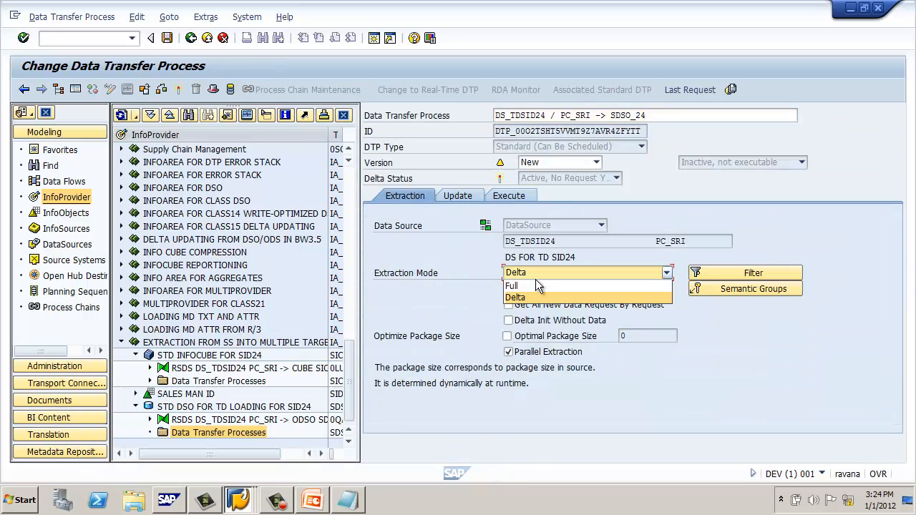
pyautogui.click(536, 284)
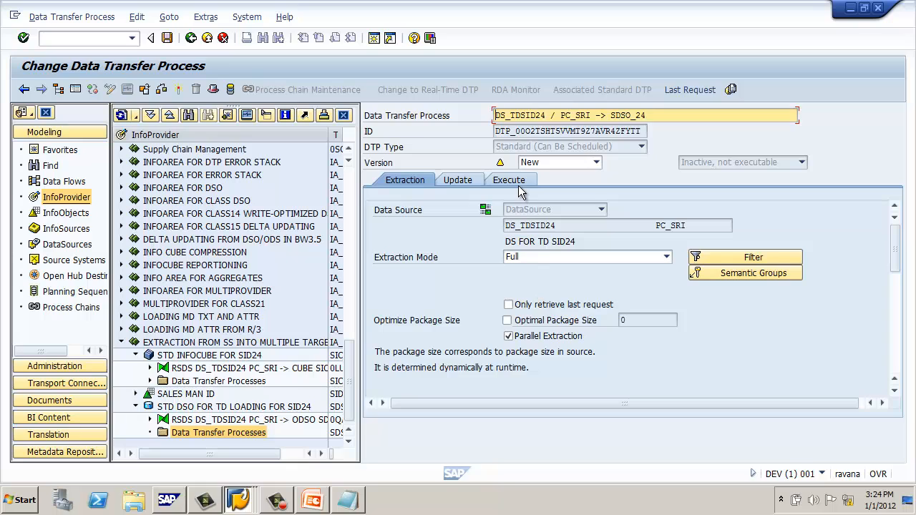
pyautogui.click(519, 184)
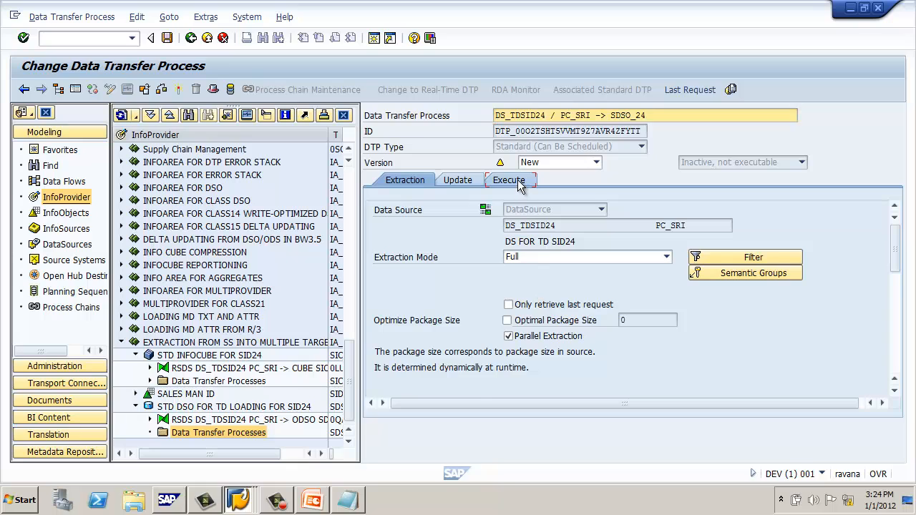
pyautogui.click(179, 89)
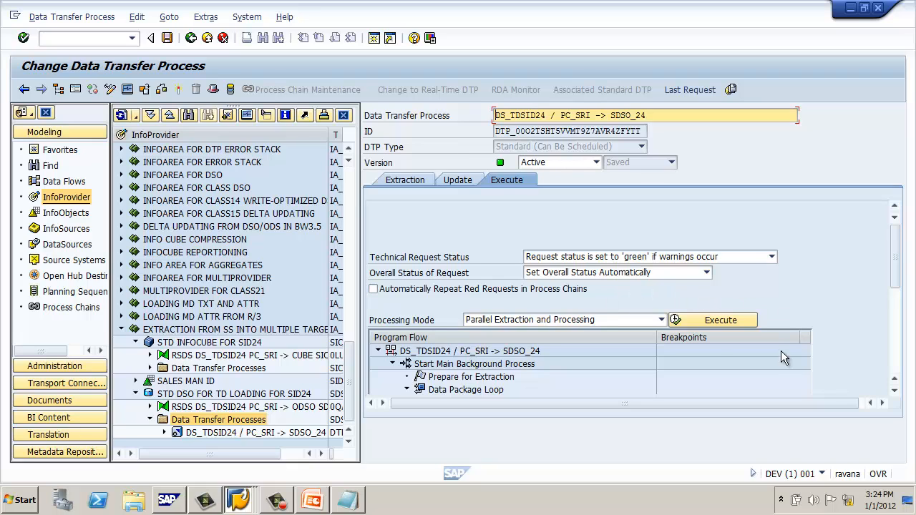
pyautogui.click(191, 39)
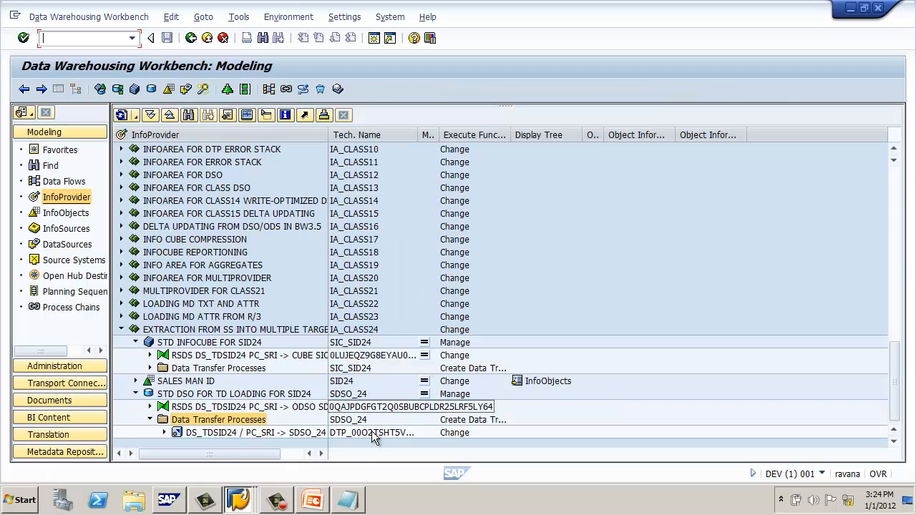
# - Copy the SDSO_24 data transfer process's technical name to a second line in the Notepad file and label it as the DSO's
pyautogui.click(204, 434)
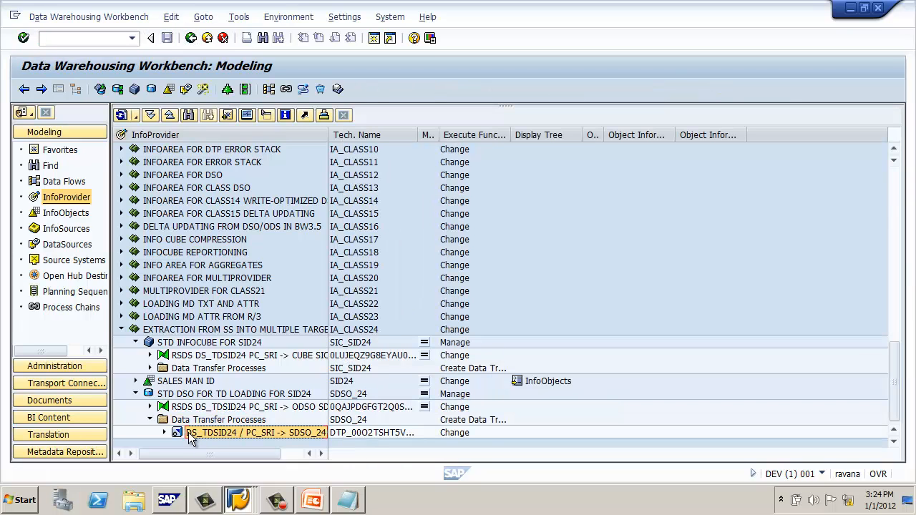
pyautogui.click(361, 435)
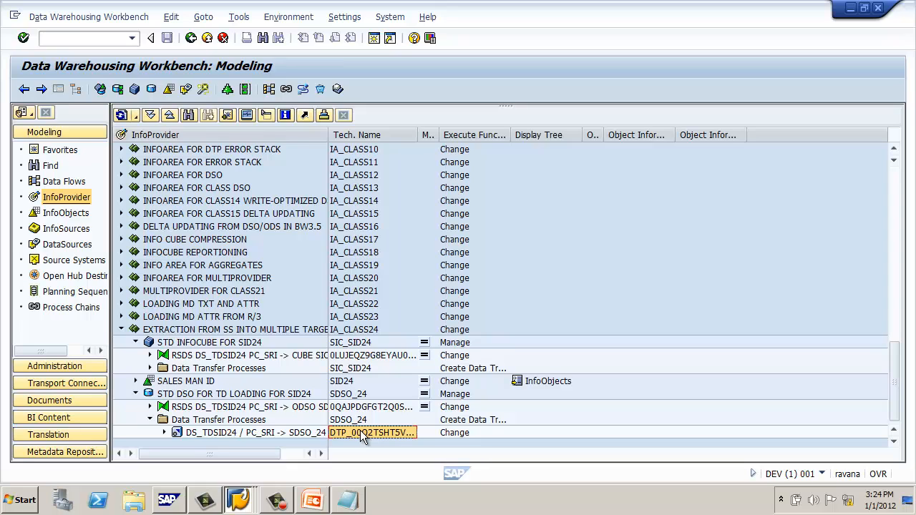
pyautogui.click(347, 500)
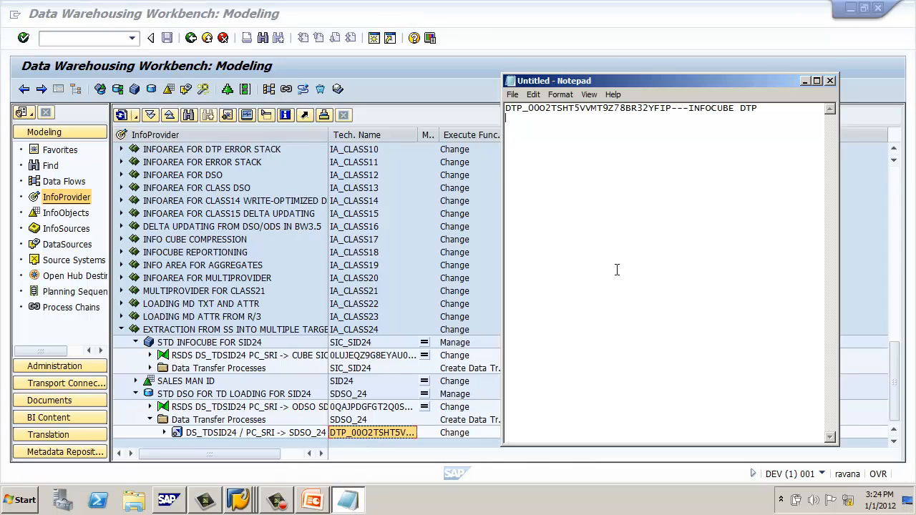
pyautogui.write('DTP_00O2TSHT5VVMT9Z7AVR4ZFYTT')
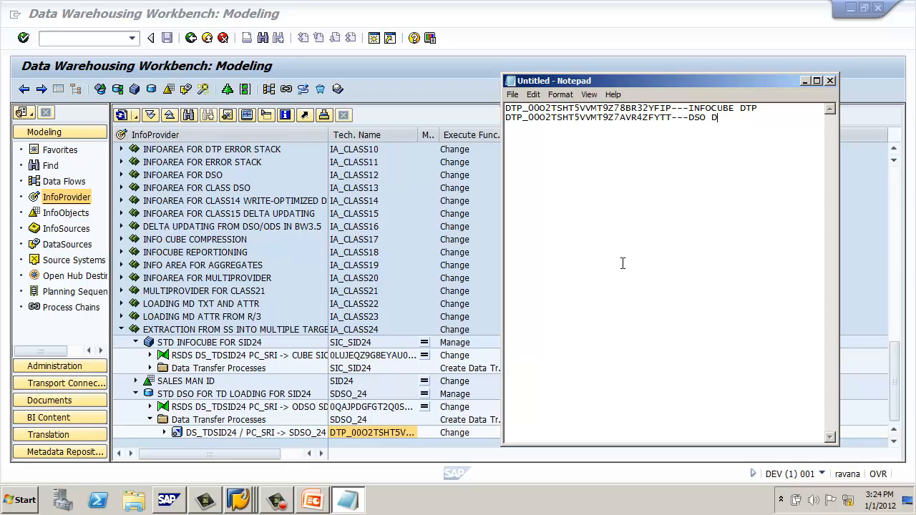
# - Return to the workbench and open the process chain transaction RSPC in a new session
pyautogui.click(219, 433)
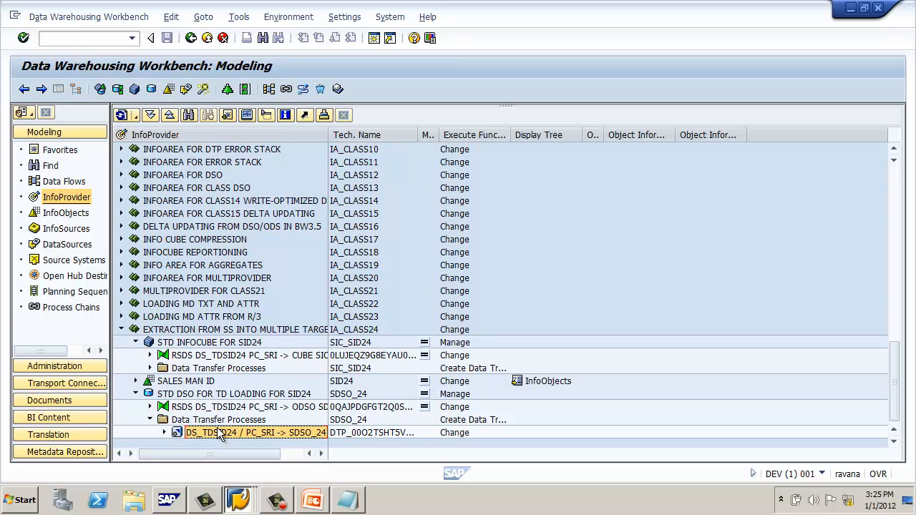
pyautogui.click(81, 36)
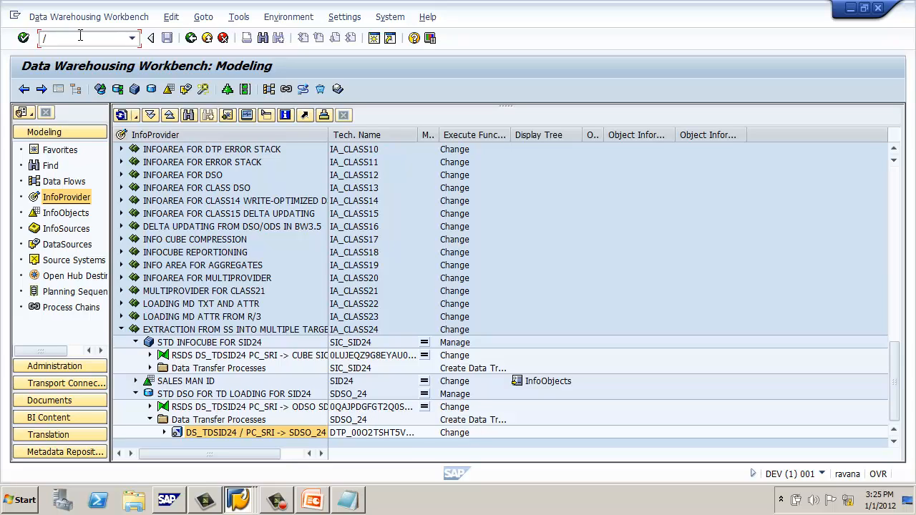
pyautogui.write('/ORSPC')
pyautogui.hotkey('alt', 'Tab')
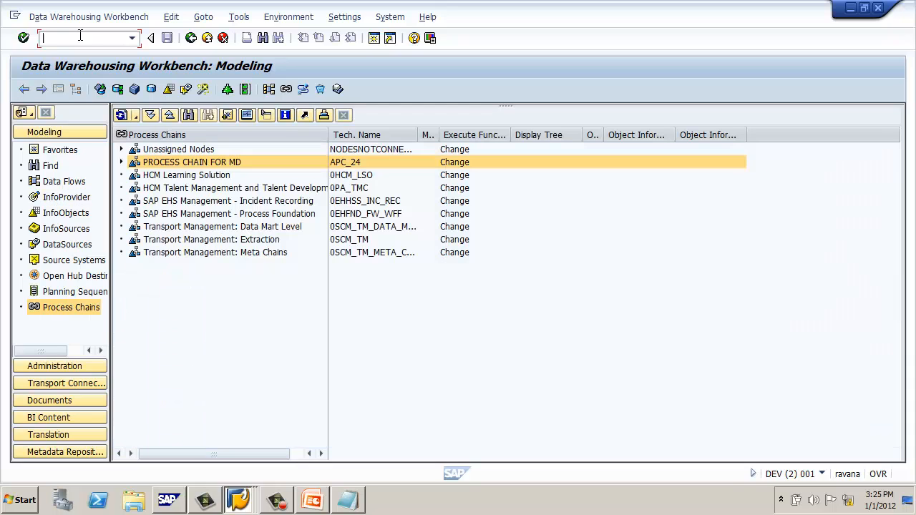
# - Create process chain PC_SID24 with the description "PROCESS CHAIN FOR SID24" under the PROCESS CHAIN FOR MD display component
pyautogui.click(121, 162)
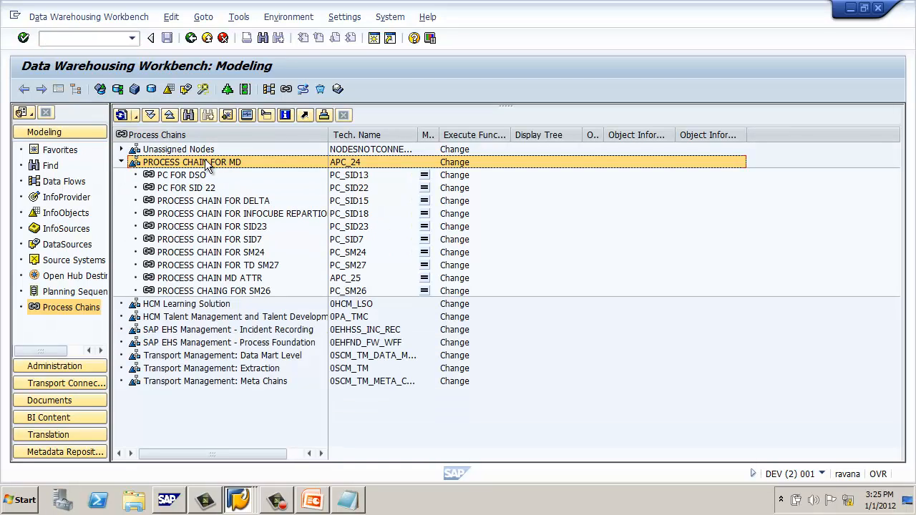
pyautogui.rightClick(241, 164)
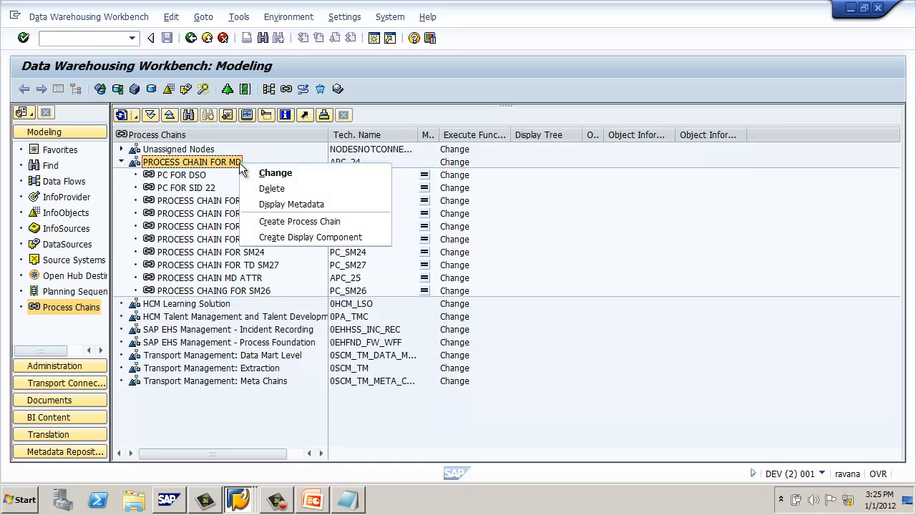
pyautogui.click(270, 222)
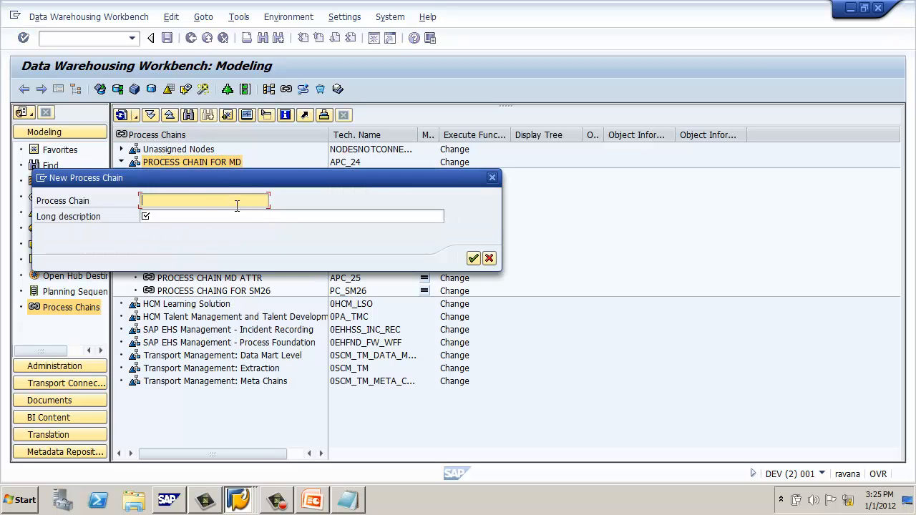
pyautogui.write('PC_S')
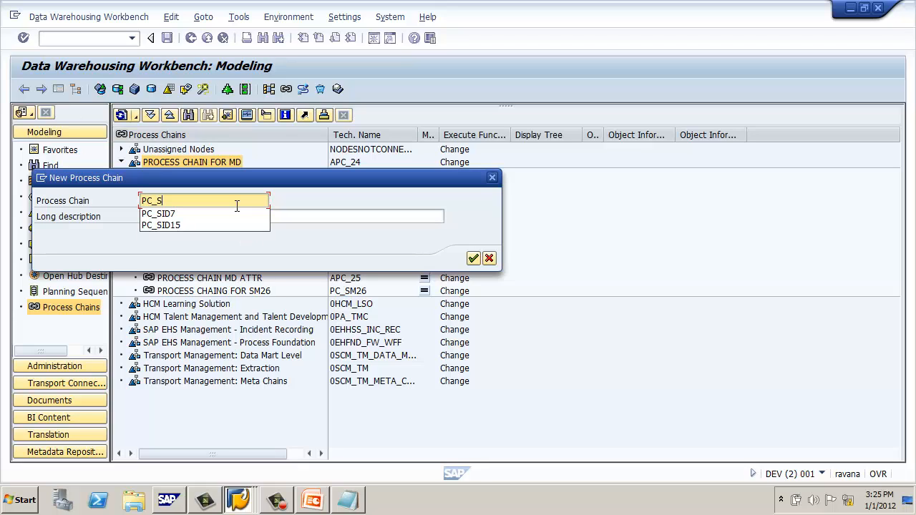
pyautogui.write('ID24')
pyautogui.press('Tab')
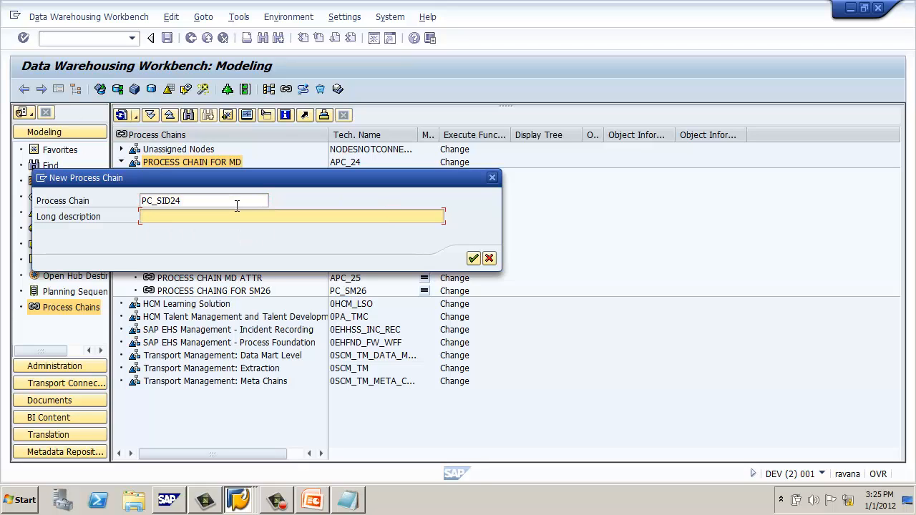
pyautogui.write('PROCESS CHAIN FOR SID24')
pyautogui.click(473, 258)
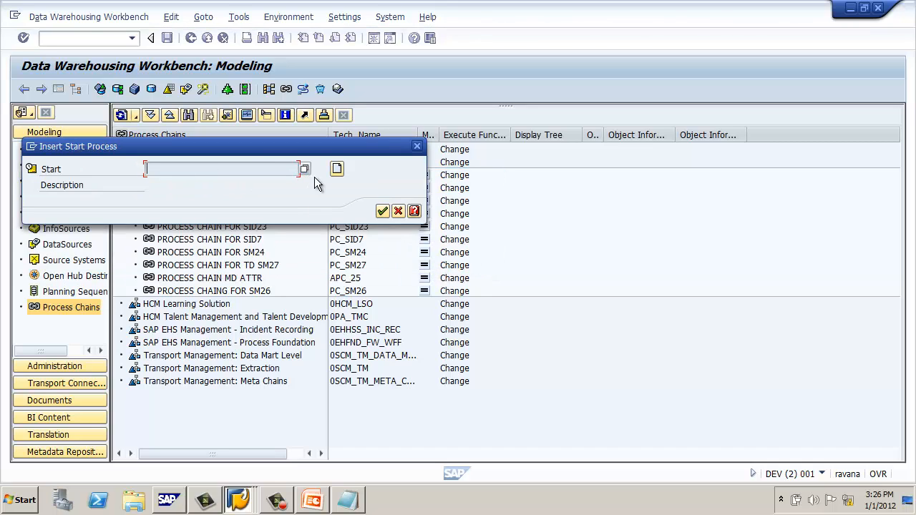
# - Create start process variant PV_STSID24 with the description "PV FOR START PROCESS"
pyautogui.click(337, 169)
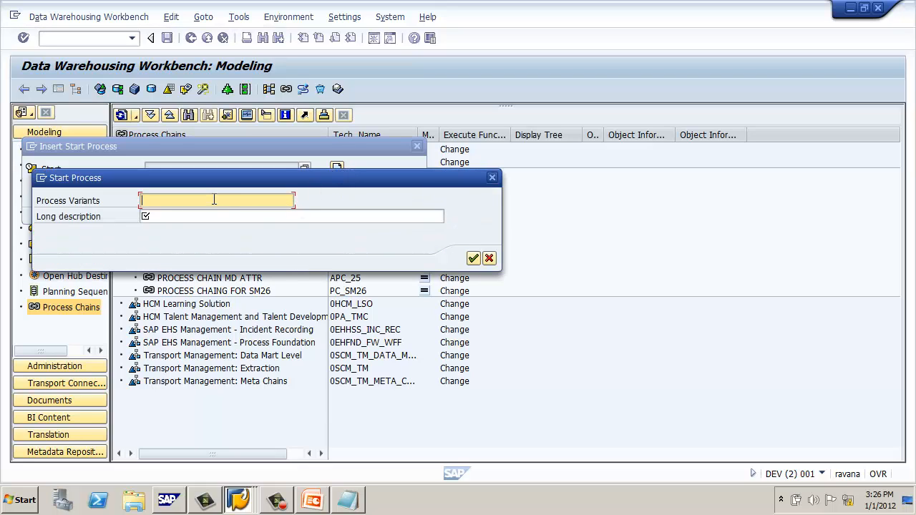
pyautogui.write('PV_')
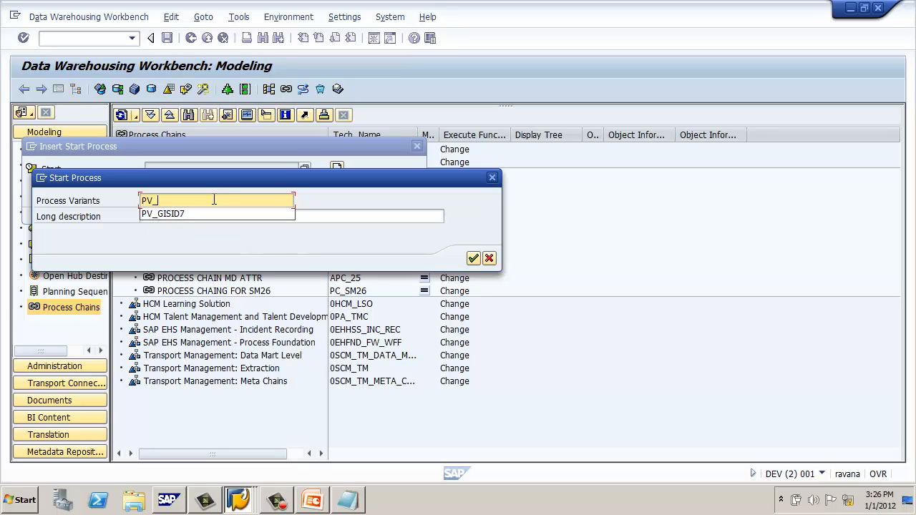
pyautogui.write('ST')
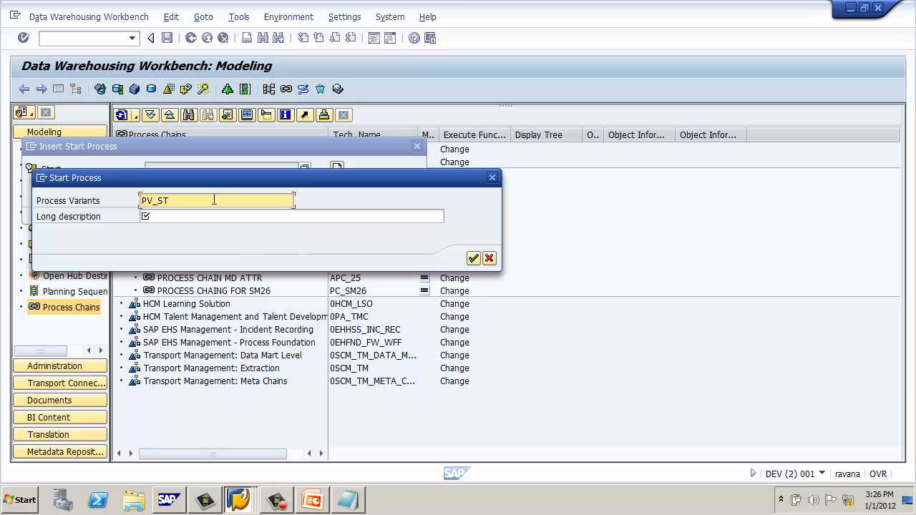
pyautogui.write('SID24')
pyautogui.press('Tab')
pyautogui.write('PV FOR ST')
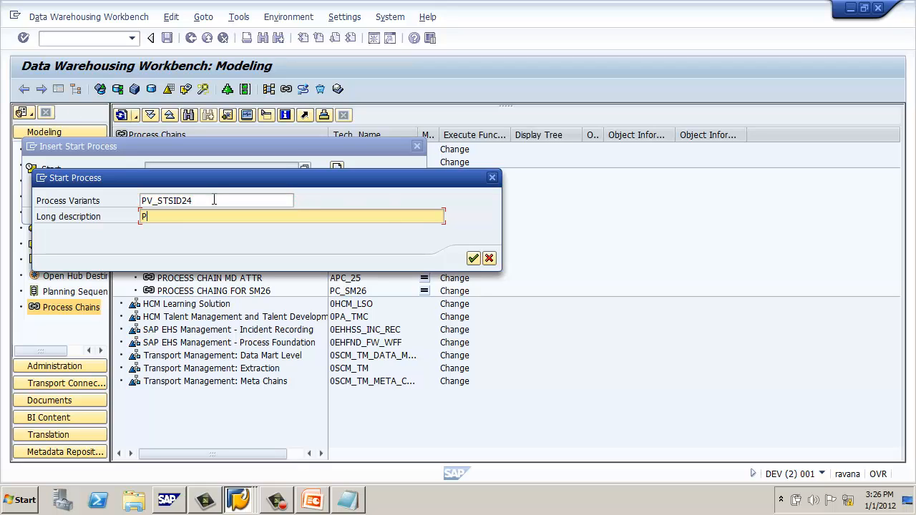
pyautogui.write('ART PROCESS')
pyautogui.press('Return')
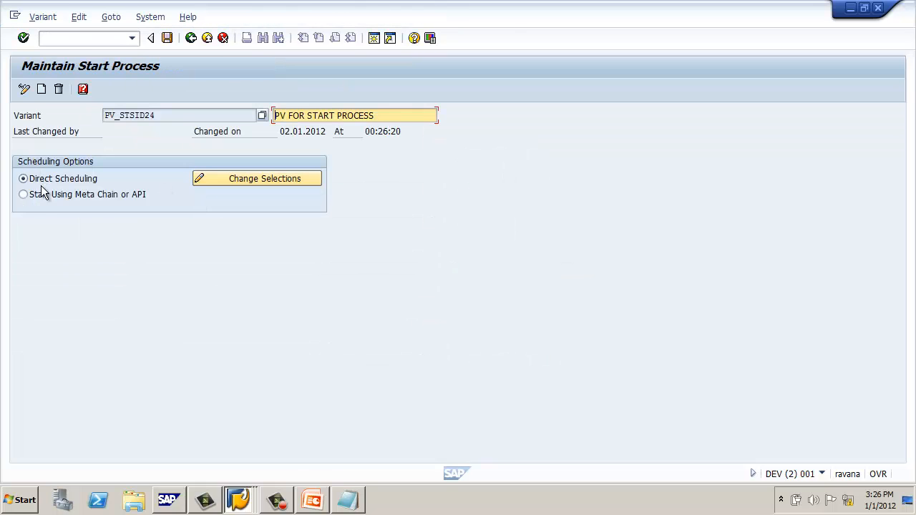
# - Schedule the start variant to run immediately, save it, and insert it as the Start node in the chain
pyautogui.click(226, 183)
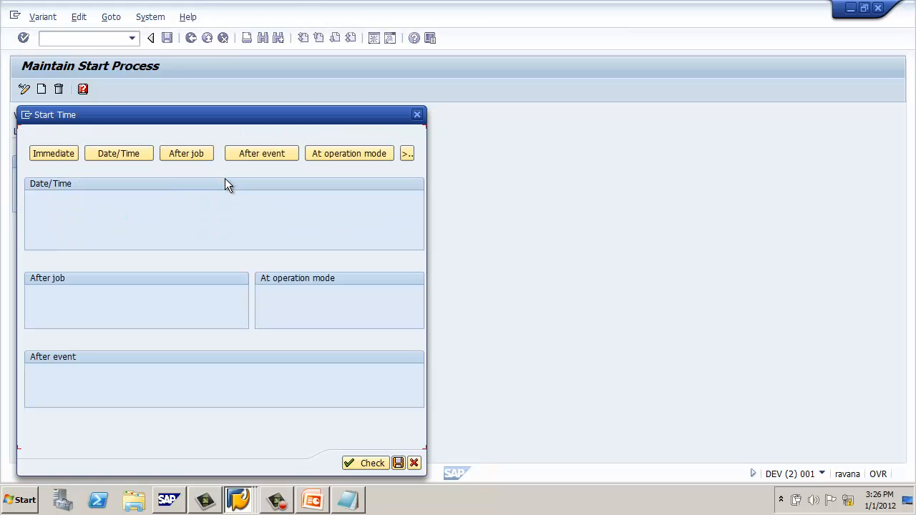
pyautogui.click(61, 155)
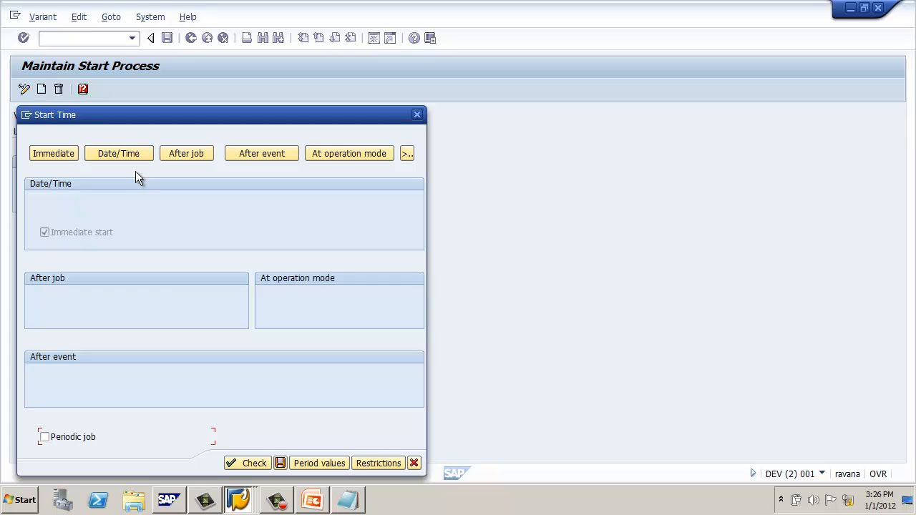
pyautogui.click(279, 463)
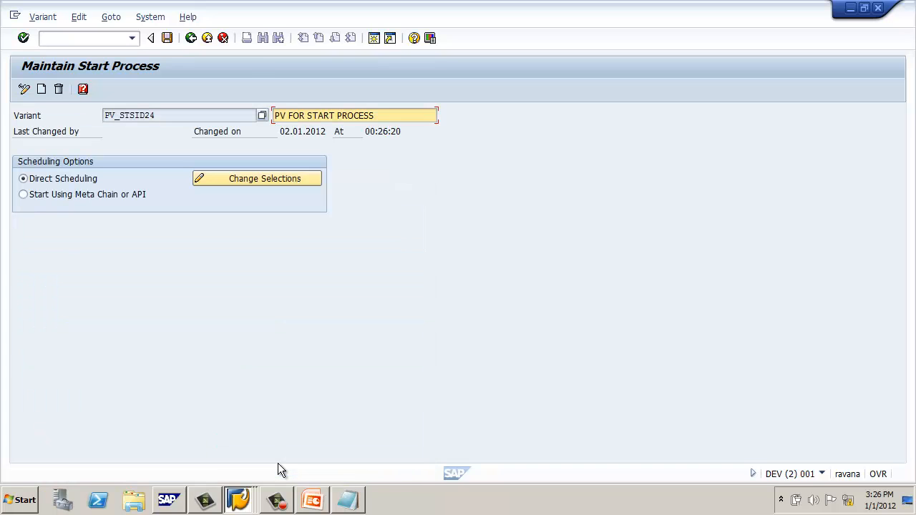
pyautogui.click(166, 41)
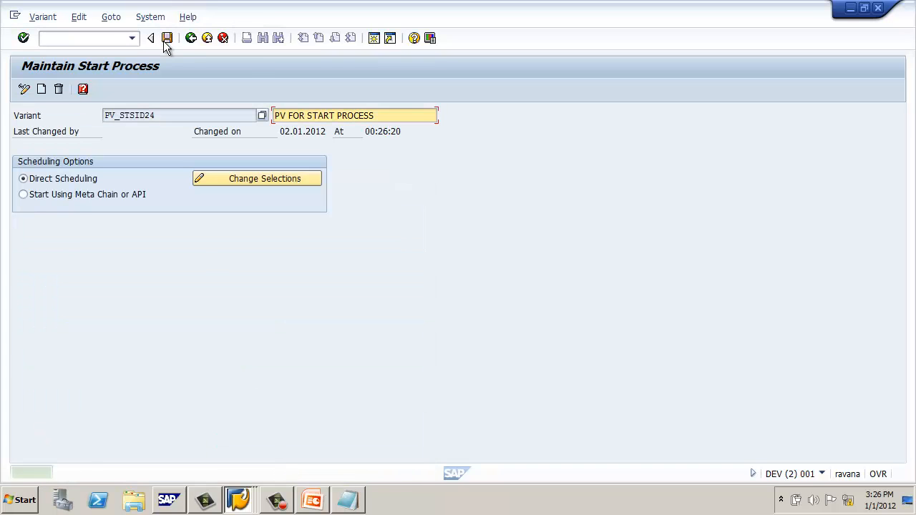
pyautogui.click(191, 38)
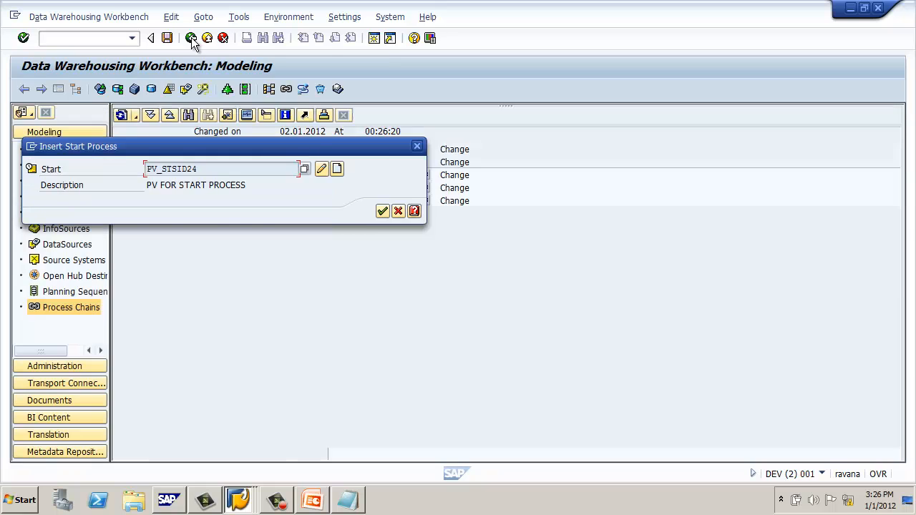
pyautogui.click(385, 214)
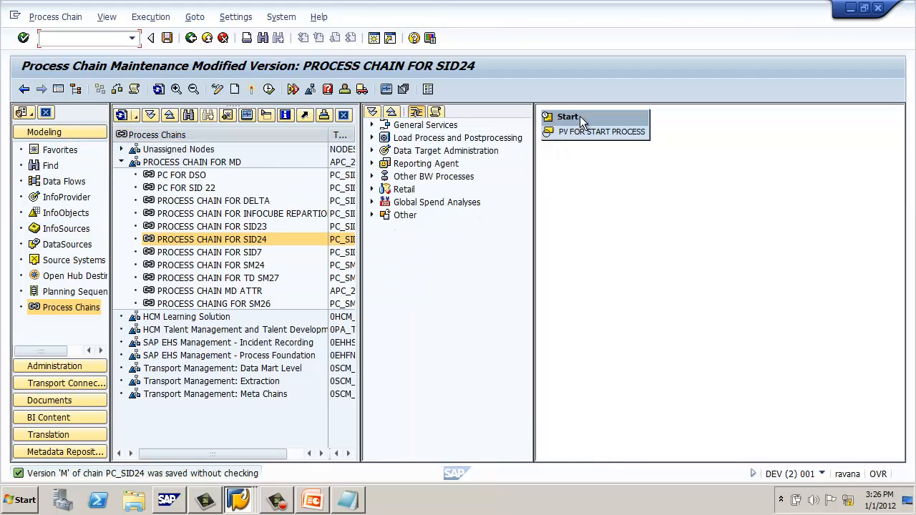
pyautogui.moveTo(590, 116); pyautogui.dragTo(676, 119)
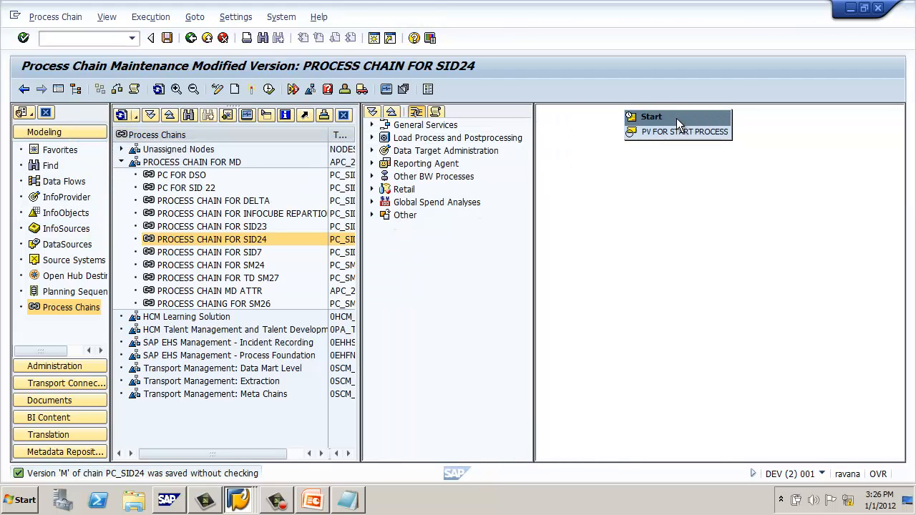
pyautogui.click(373, 138)
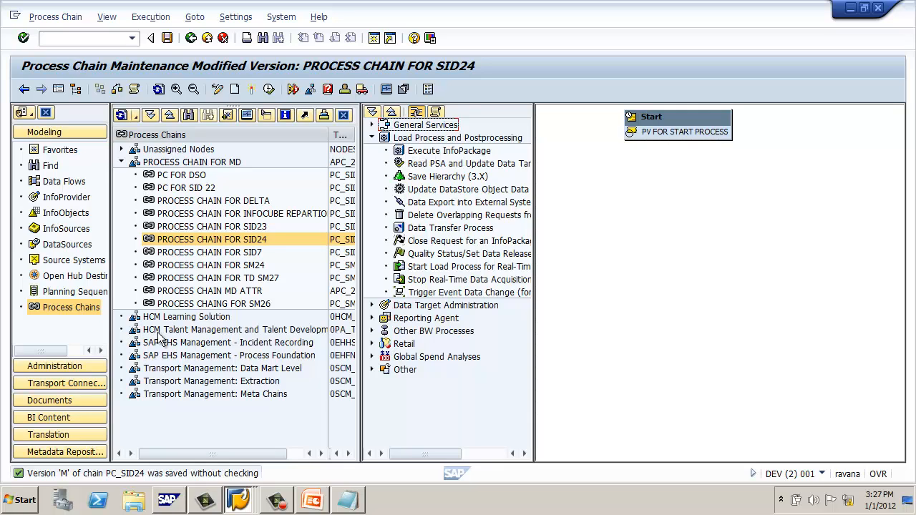
# - Open transaction RSA14 in a new session, show the DataSources tree, and expand DS_TDSID24
pyautogui.click(374, 38)
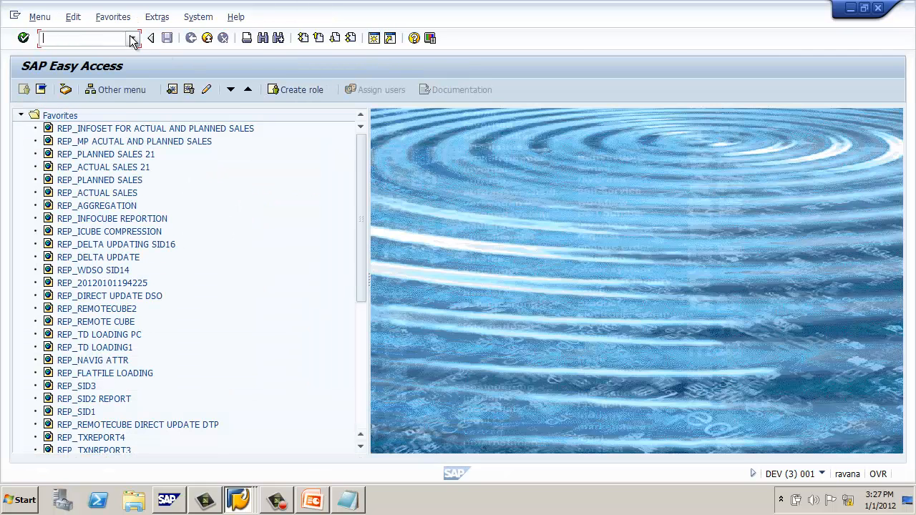
pyautogui.click(133, 41)
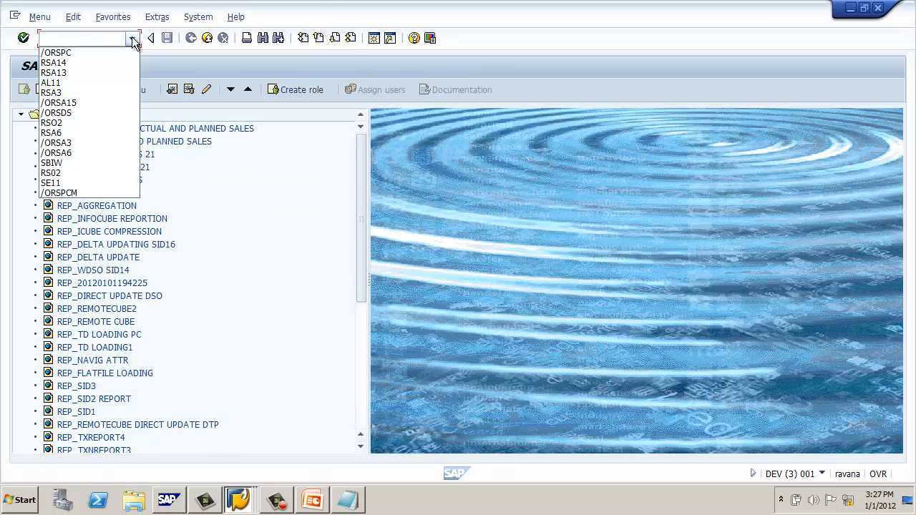
pyautogui.click(96, 63)
pyautogui.click(22, 39)
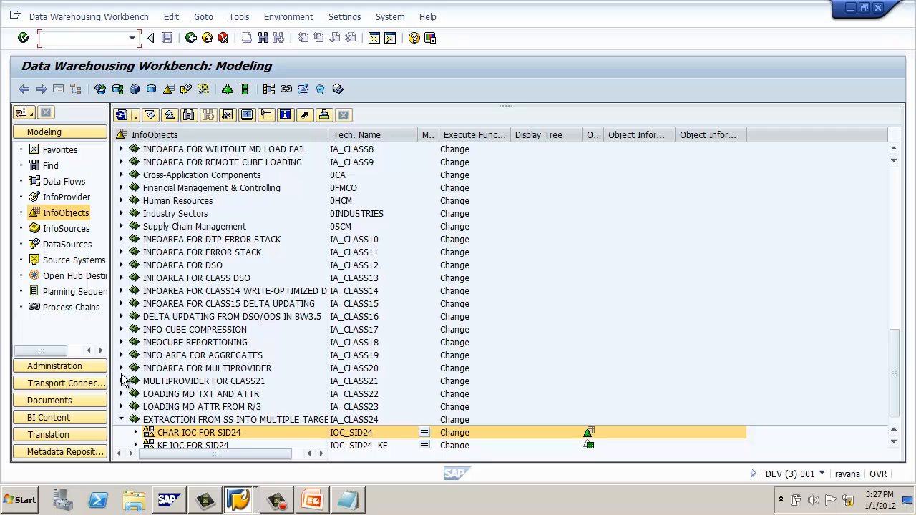
pyautogui.click(69, 246)
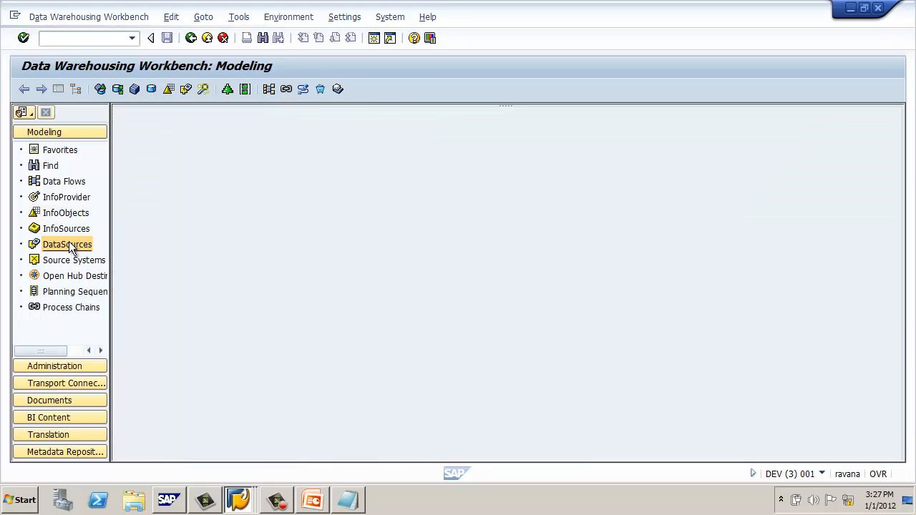
pyautogui.click(136, 433)
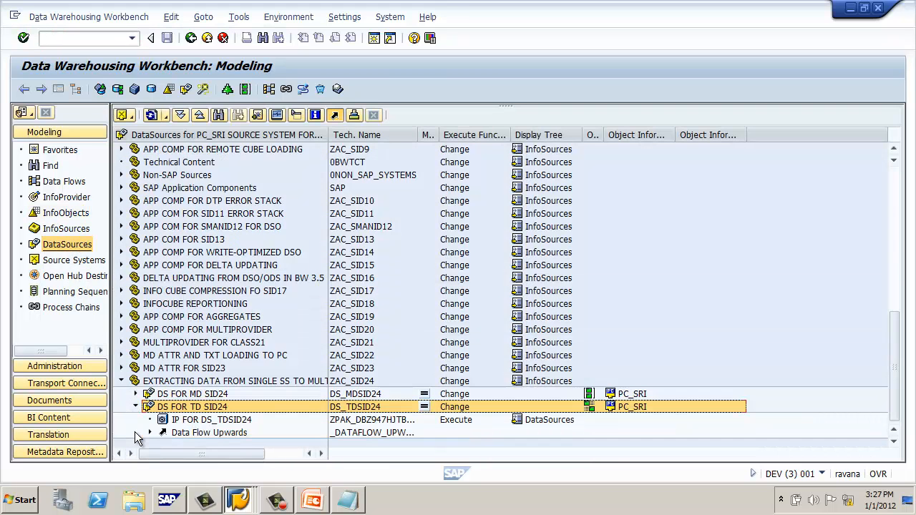
# - Copy the technical name of InfoPackage IP FOR DS_TDSID24 into the Notepad file below the data transfer process names
pyautogui.click(215, 421)
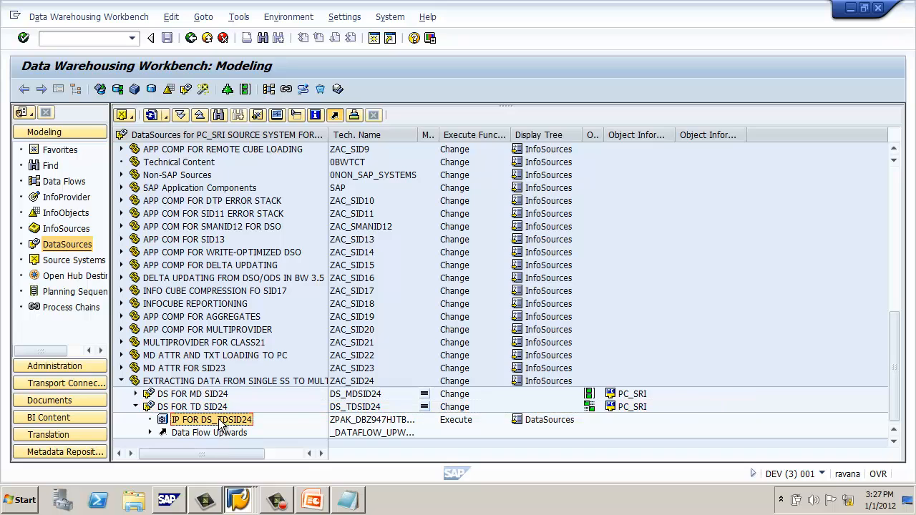
pyautogui.click(362, 422)
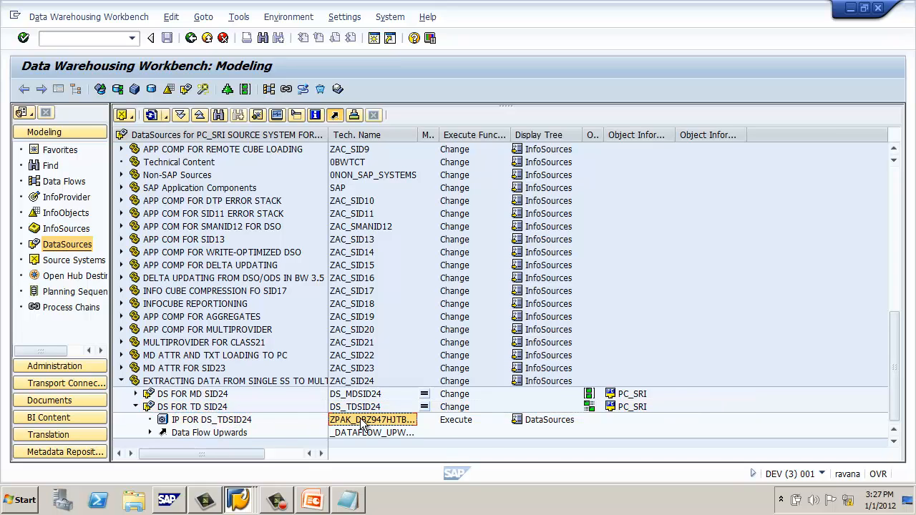
pyautogui.click(347, 499)
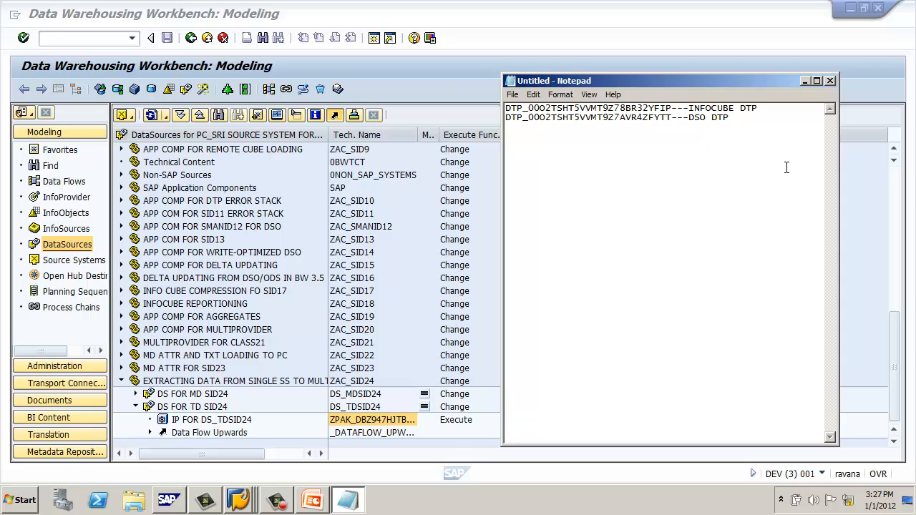
pyautogui.write('ZPAK_DBZ947HJTB0MUQZ43U0FQAL8O')
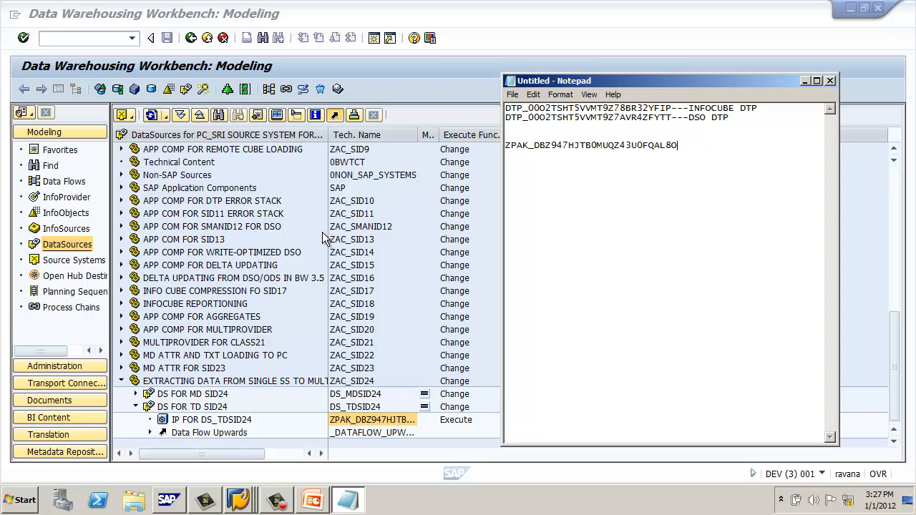
# - Return to the PROCESS CHAIN FOR SID24 session and add an Execute InfoPackage process with load data ZPAK_DBZ947HJTB0MUQZ43U0FQAL8O
pyautogui.click(240, 500)
pyautogui.click(245, 451)
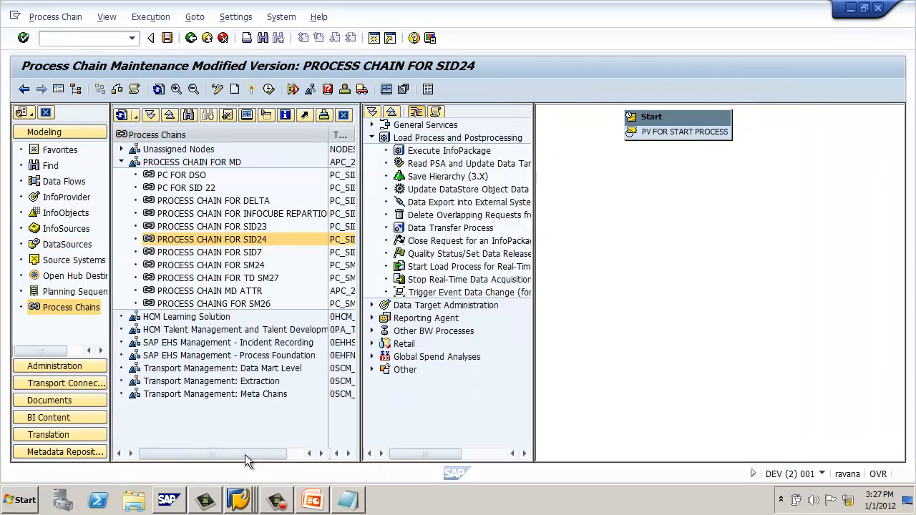
pyautogui.click(443, 151)
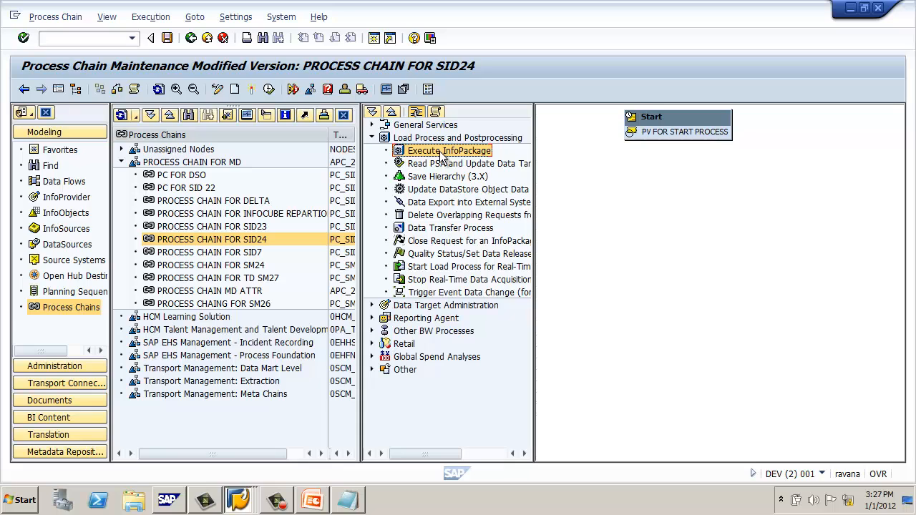
pyautogui.doubleClick(443, 152)
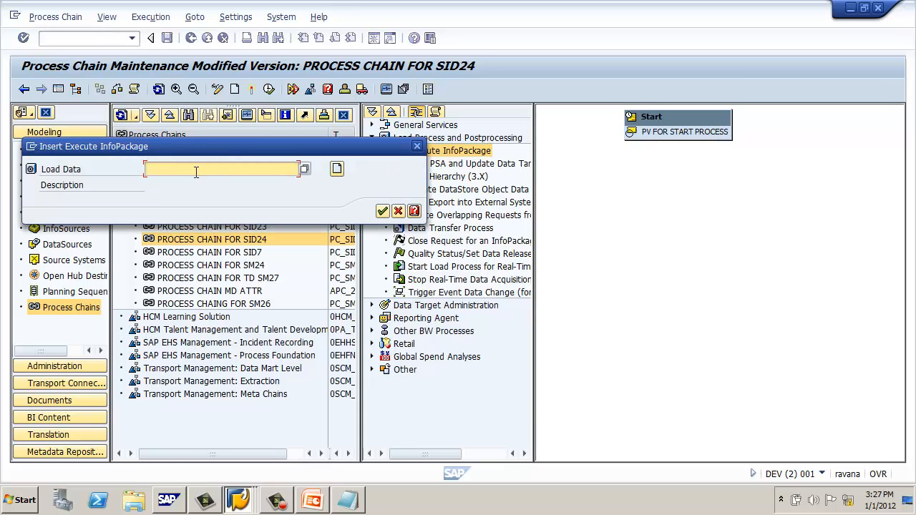
pyautogui.write('ZPAK_DBZ947HJTB0MUQZ43U0FQAL8O')
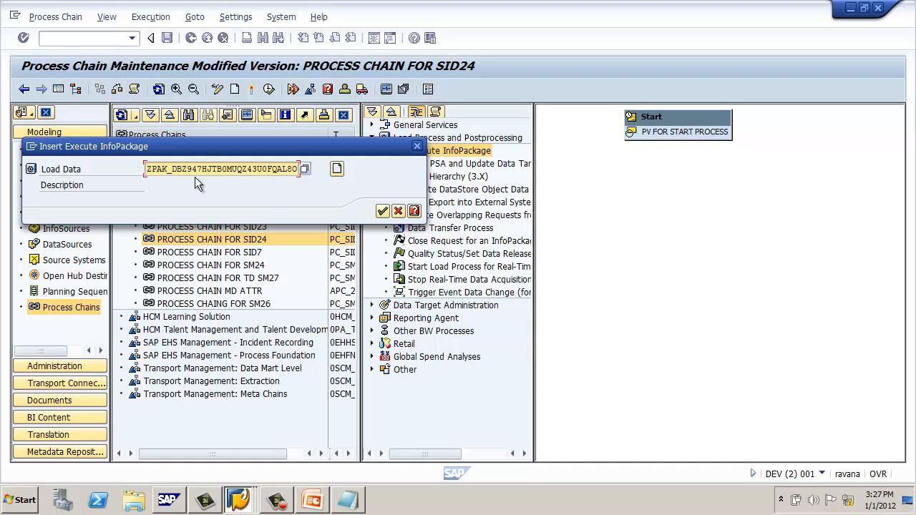
# - Review the scheduling settings of InfoPackage IP FOR DS_TDSID24, then leave its maintenance without saving changes
pyautogui.click(339, 169)
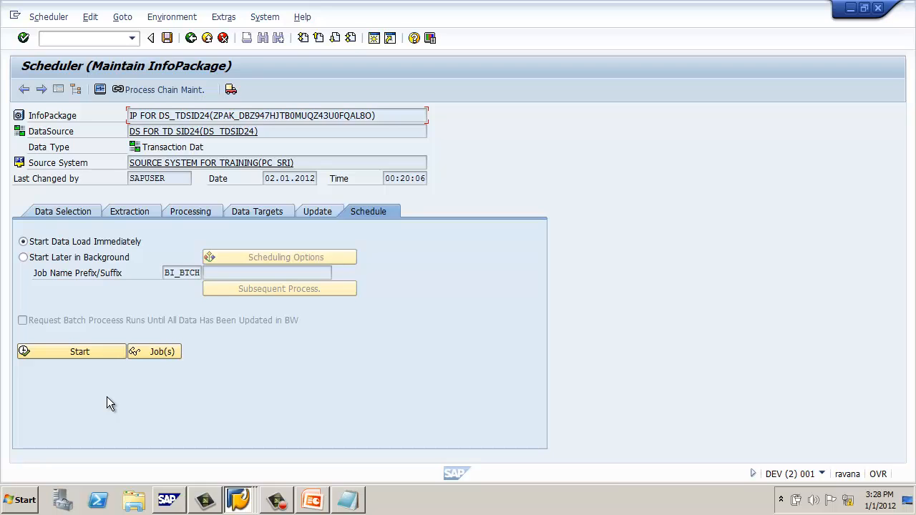
pyautogui.click(111, 349)
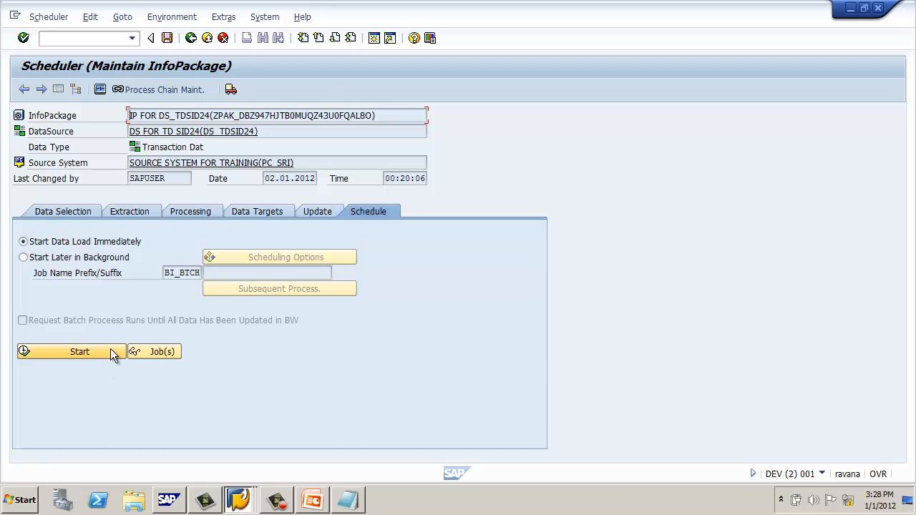
pyautogui.click(203, 37)
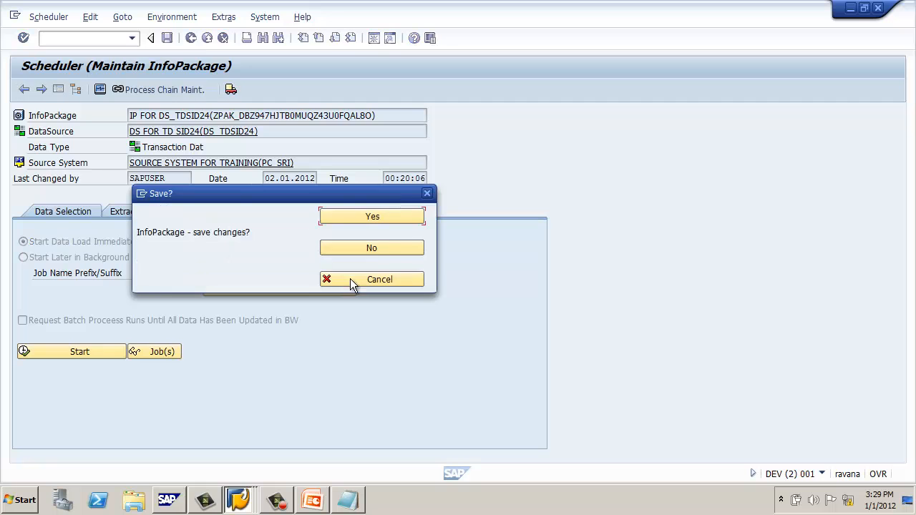
pyautogui.click(379, 248)
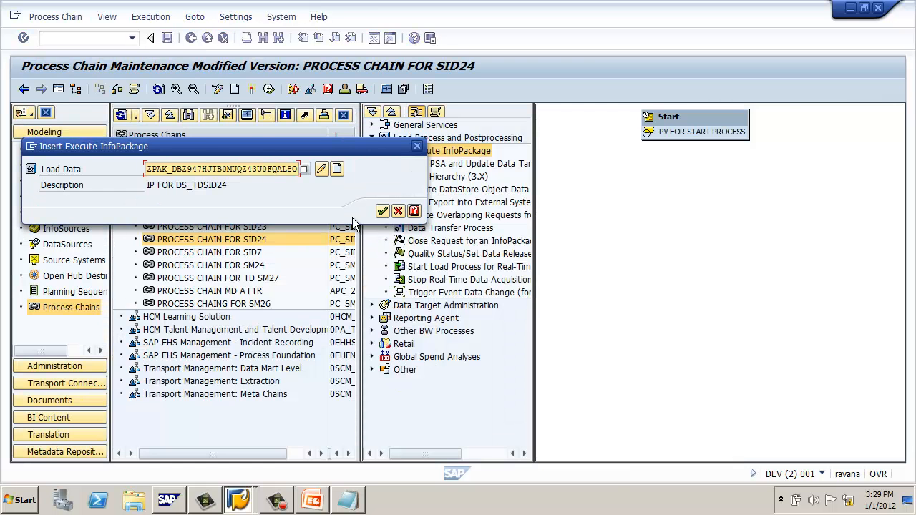
# - Insert the InfoPackage into the chain, choosing the data transfer process that targets DataStore object SDSO_24 to follow it
pyautogui.click(383, 212)
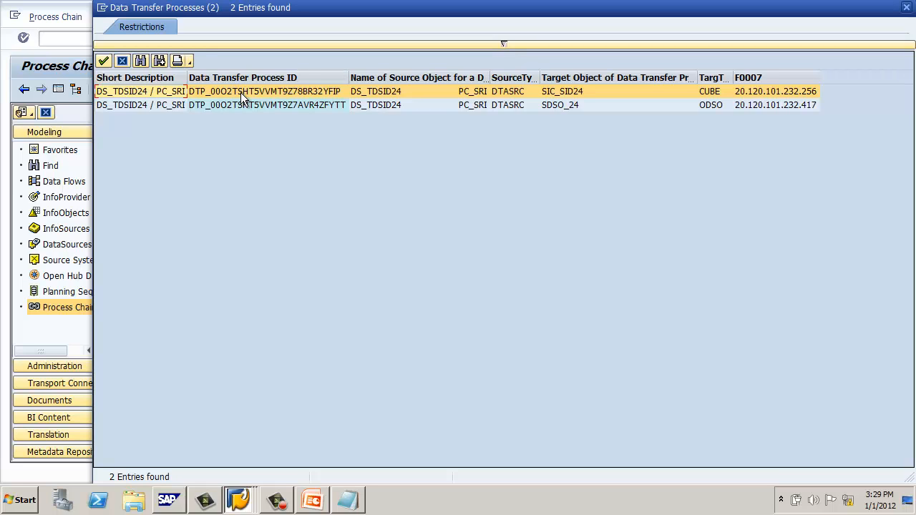
pyautogui.click(159, 105)
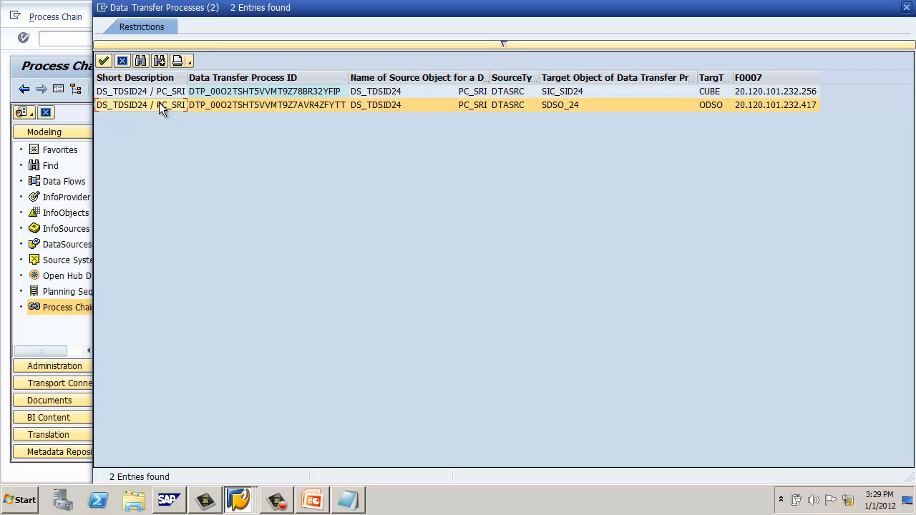
pyautogui.click(103, 61)
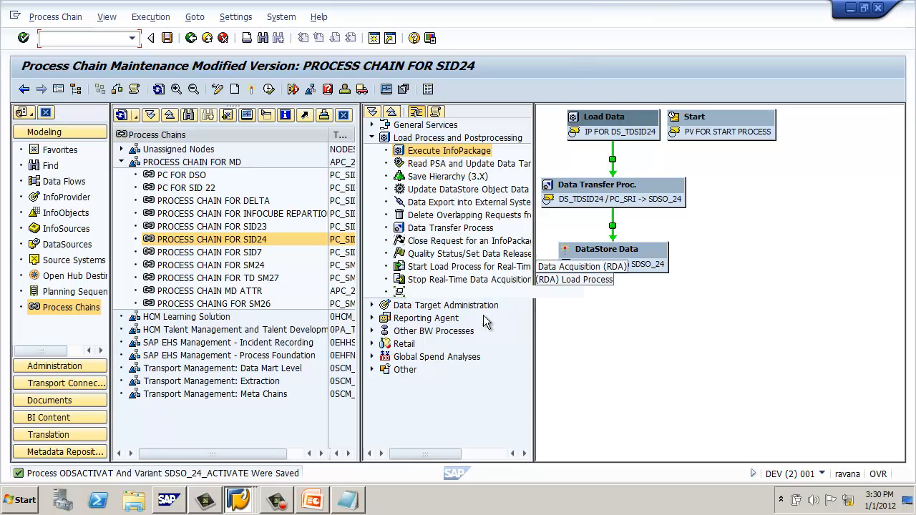
# - Insert a Data Transfer Process into the chain using the InfoCube DTP name copied from the Notepad file
pyautogui.doubleClick(440, 229)
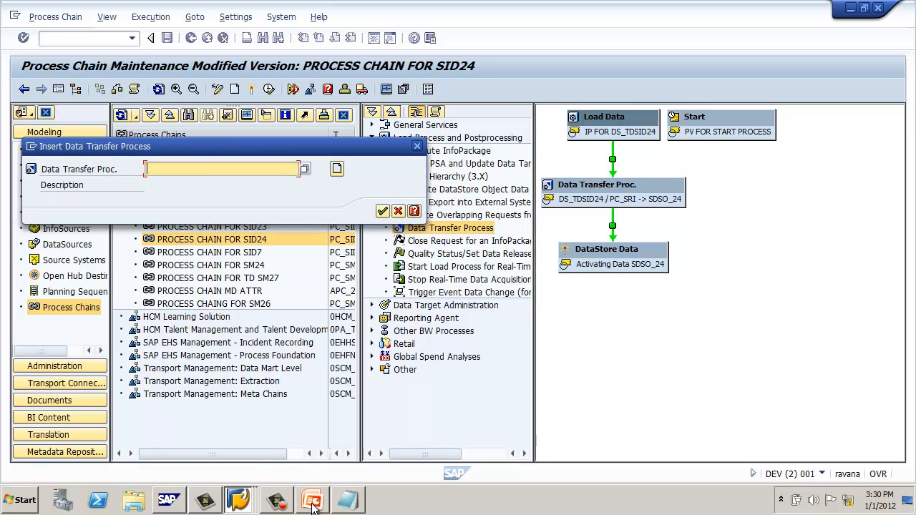
pyautogui.click(346, 504)
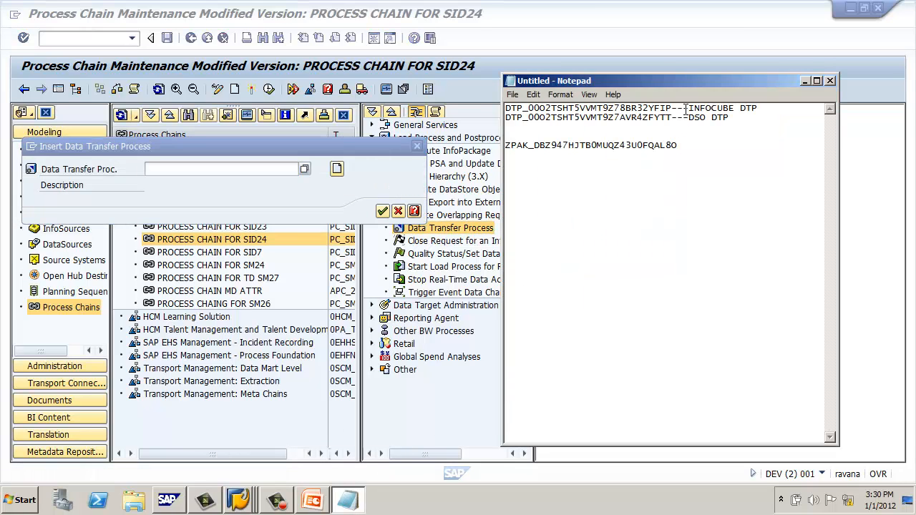
pyautogui.moveTo(674, 108); pyautogui.dragTo(508, 112)
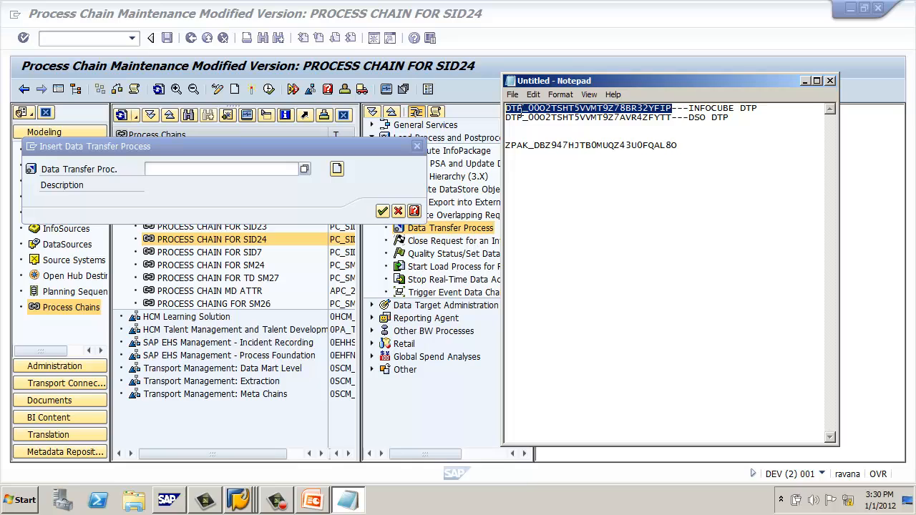
pyautogui.rightClick(533, 107)
pyautogui.click(551, 150)
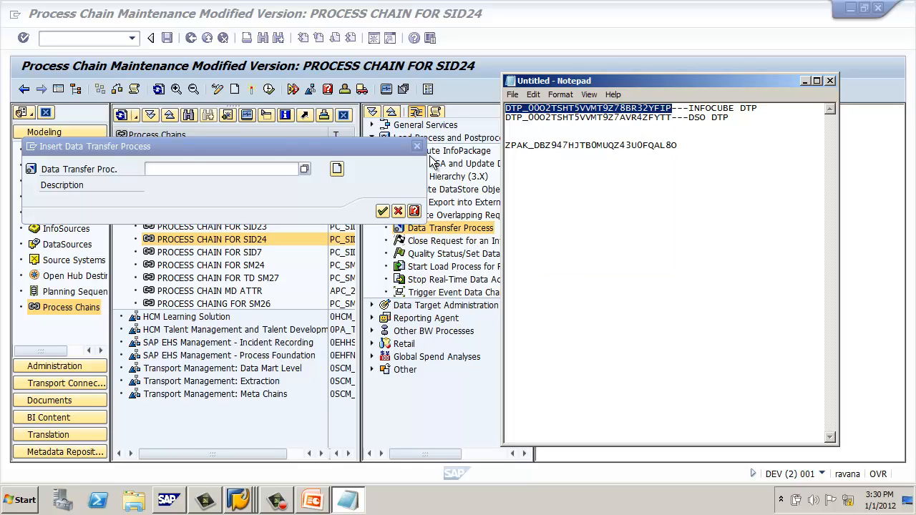
pyautogui.click(191, 166)
pyautogui.hotkey('ctrl', 'v')
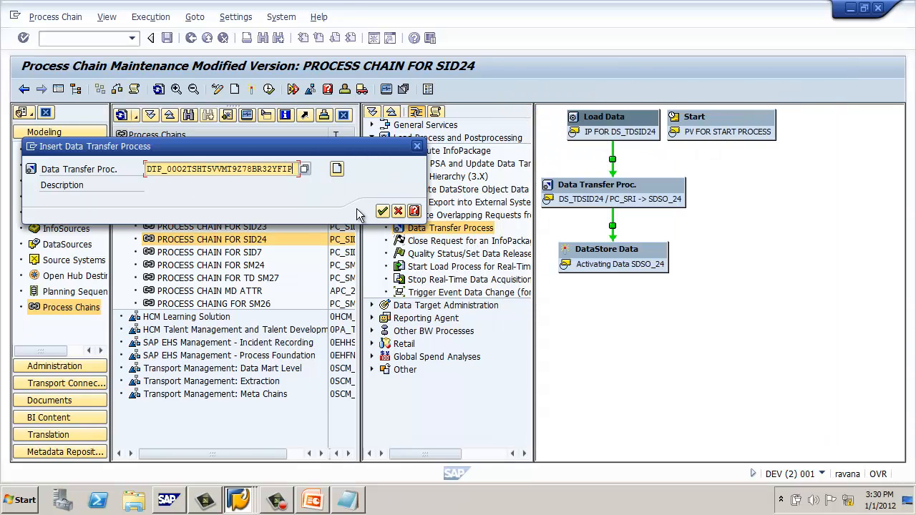
pyautogui.click(383, 212)
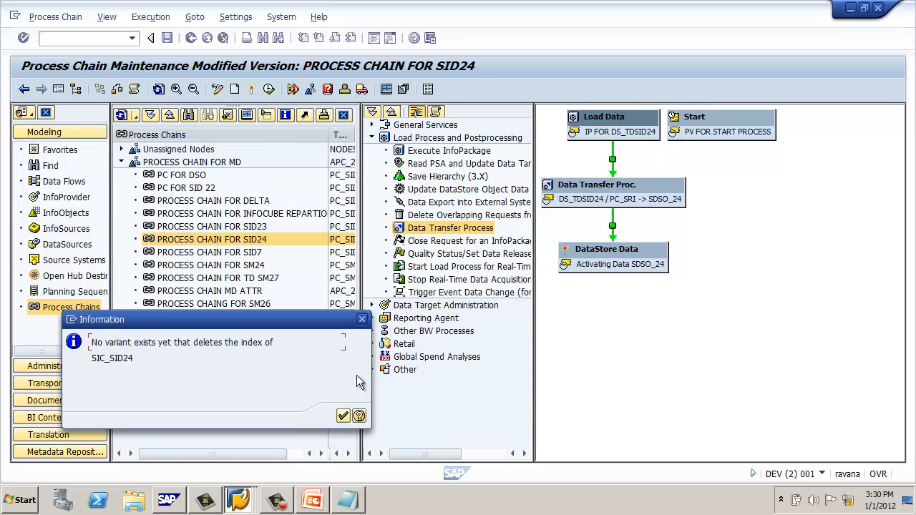
pyautogui.press('Return')
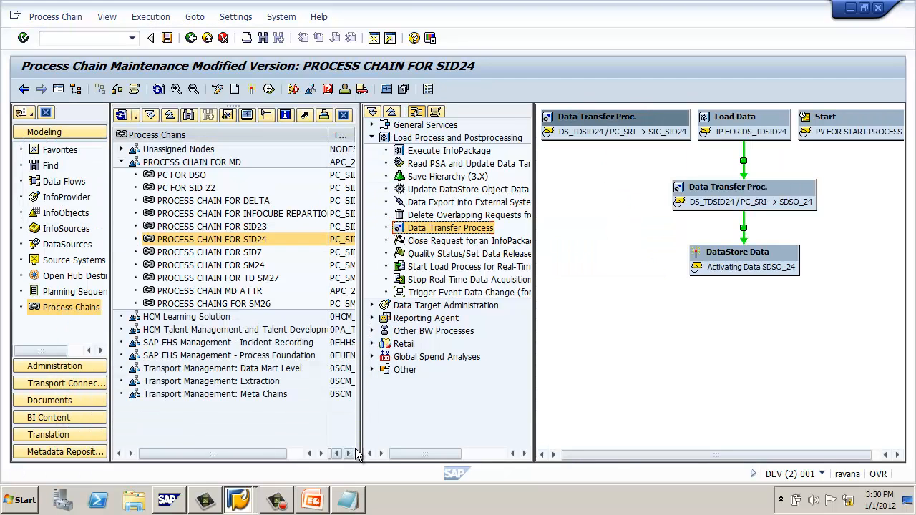
# - Hide the navigation and chain tree areas, and move the SIC_SID24 Data Transfer Process node to free space below and right of the Start node
pyautogui.click(640, 134)
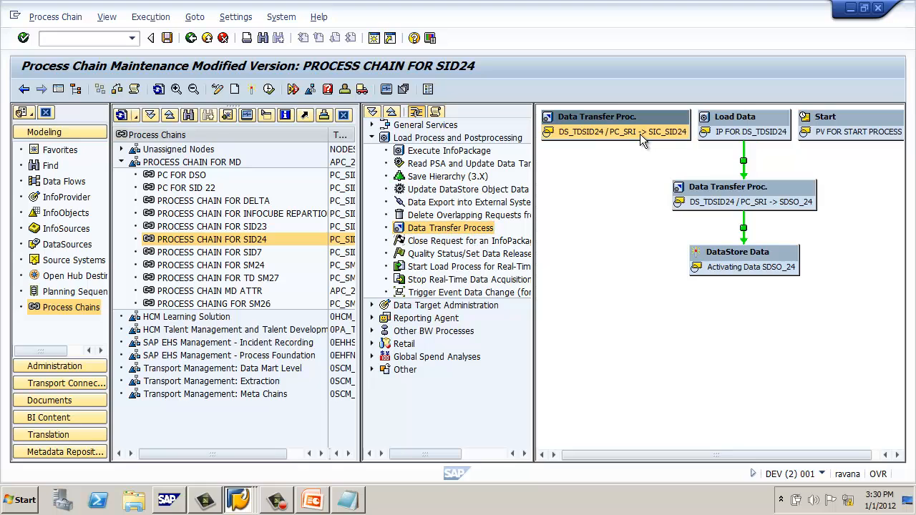
pyautogui.moveTo(627, 293); pyautogui.dragTo(628, 320)
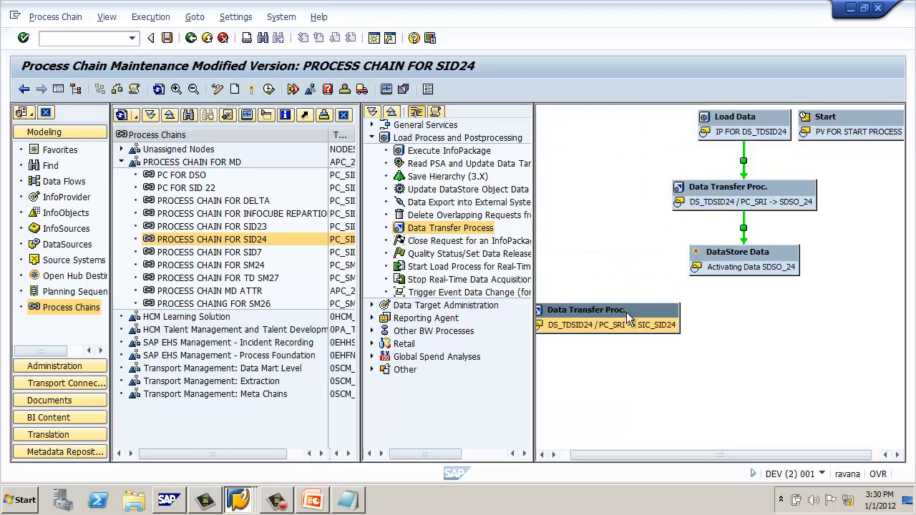
pyautogui.click(57, 90)
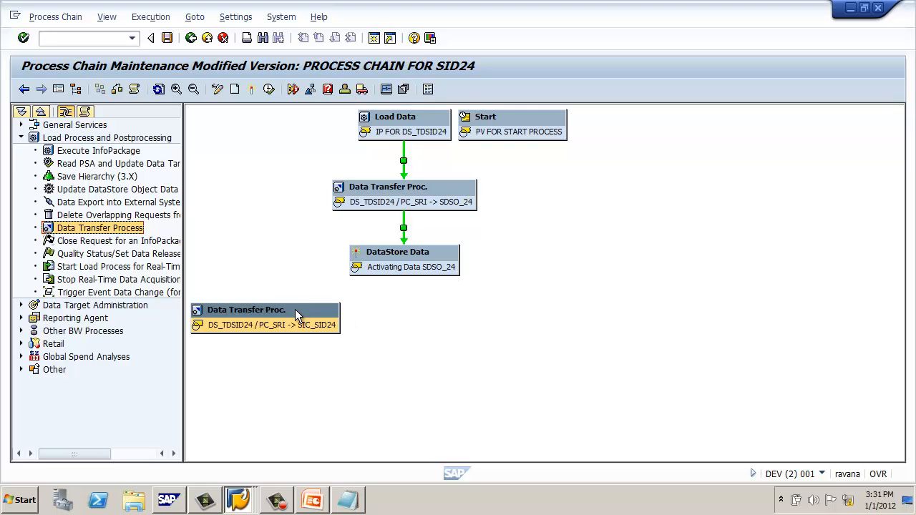
pyautogui.moveTo(295, 309); pyautogui.dragTo(619, 297)
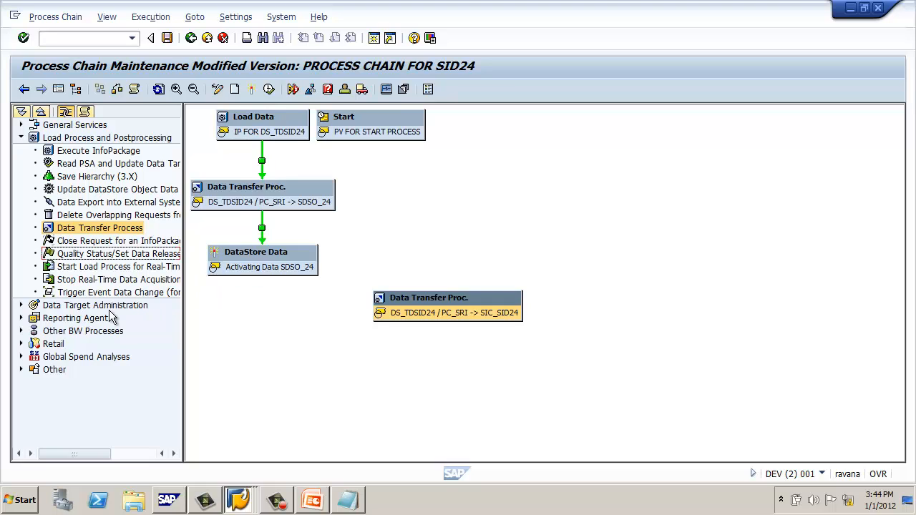
# - Add a Generate Index process and create its variant PV_GISID24 with the description "PV FOR GENERATE INDEX"
pyautogui.click(22, 305)
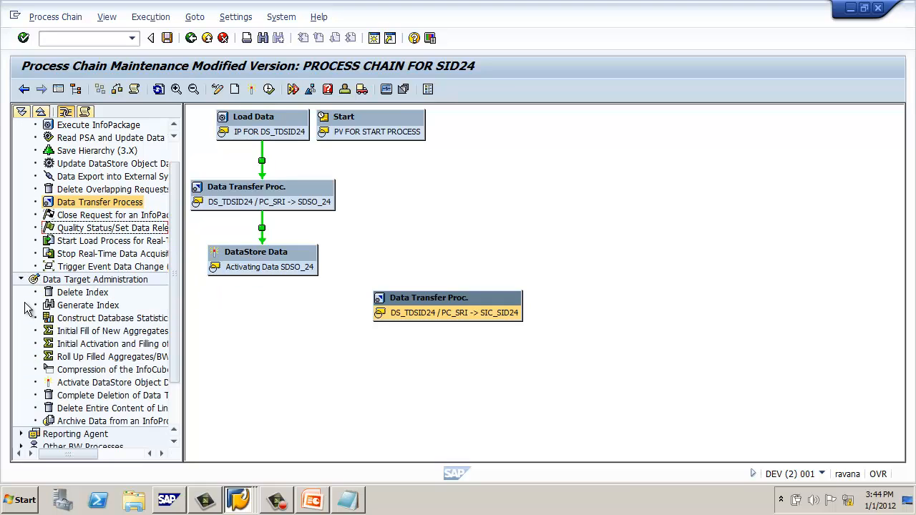
pyautogui.doubleClick(83, 305)
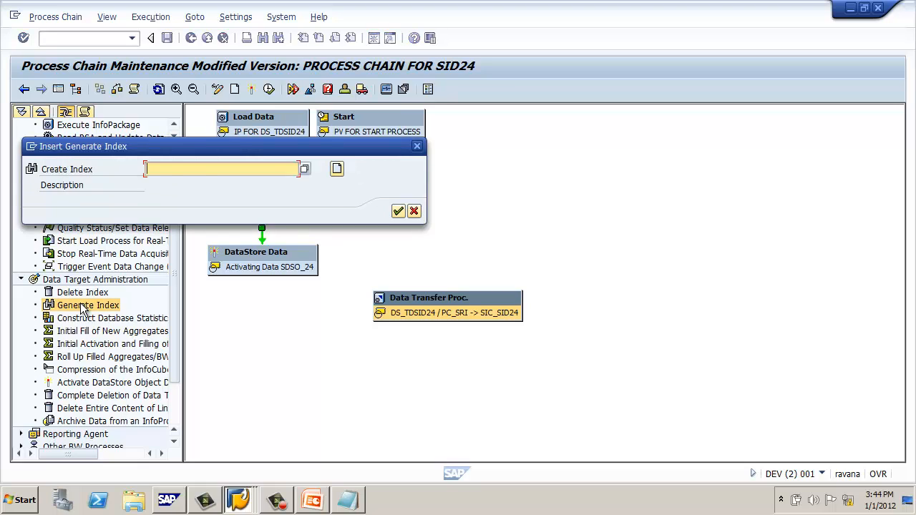
pyautogui.click(336, 170)
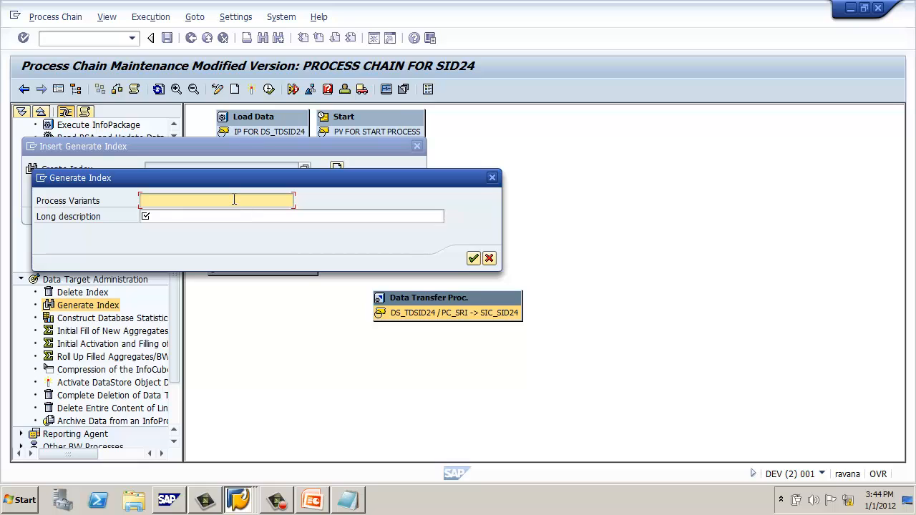
pyautogui.write('PV')
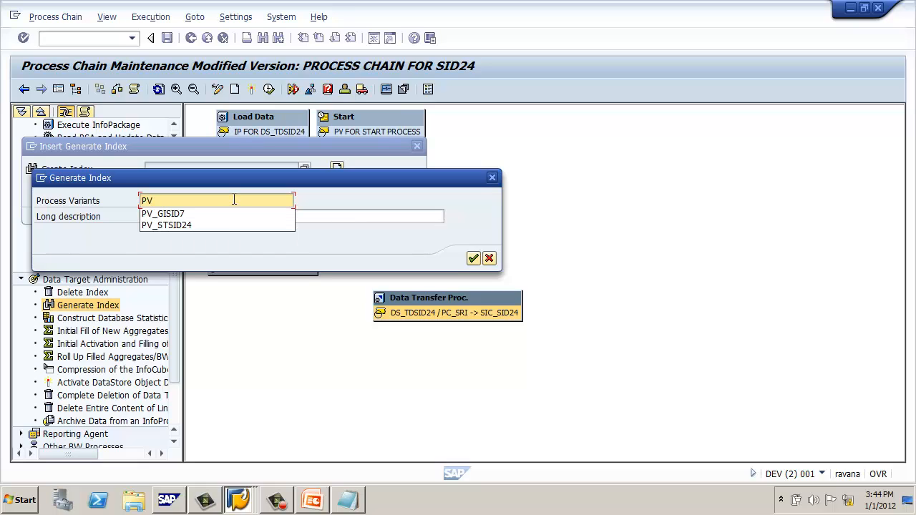
pyautogui.write('_GID')
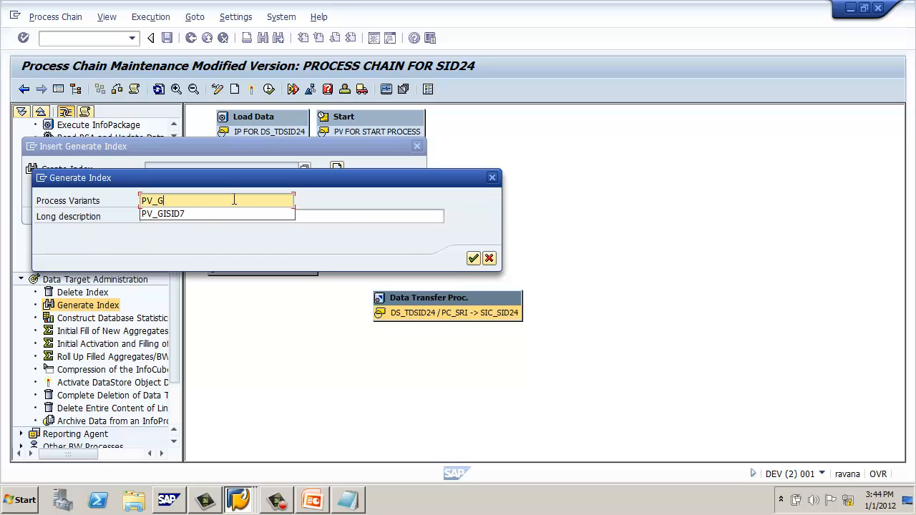
pyautogui.press('BackSpace')
pyautogui.write('SID24')
pyautogui.press('Tab')
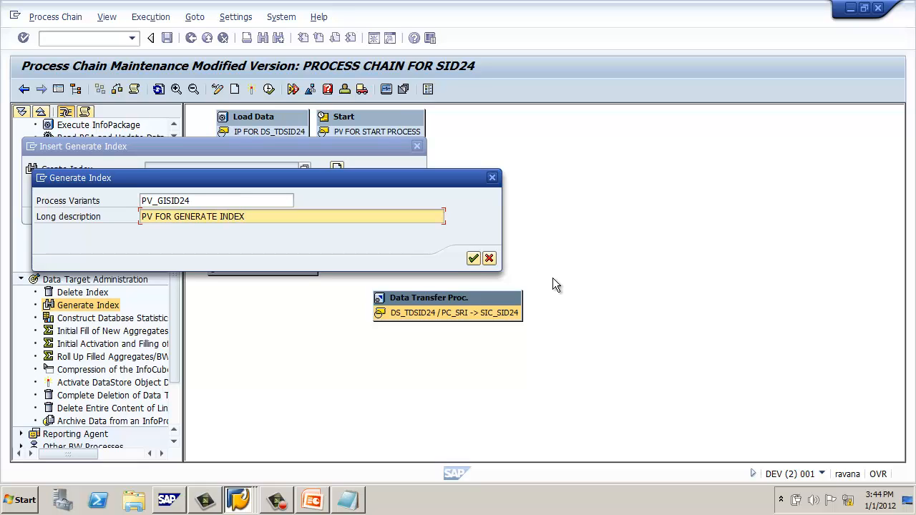
pyautogui.click(473, 259)
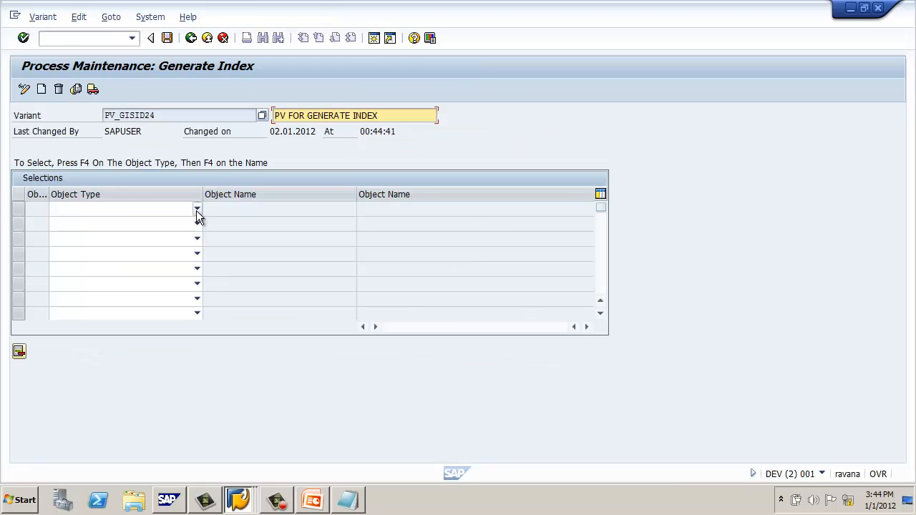
# - Assign the InfoCube SIC_SID24 to the Generate Index variant and save the variant
pyautogui.click(197, 210)
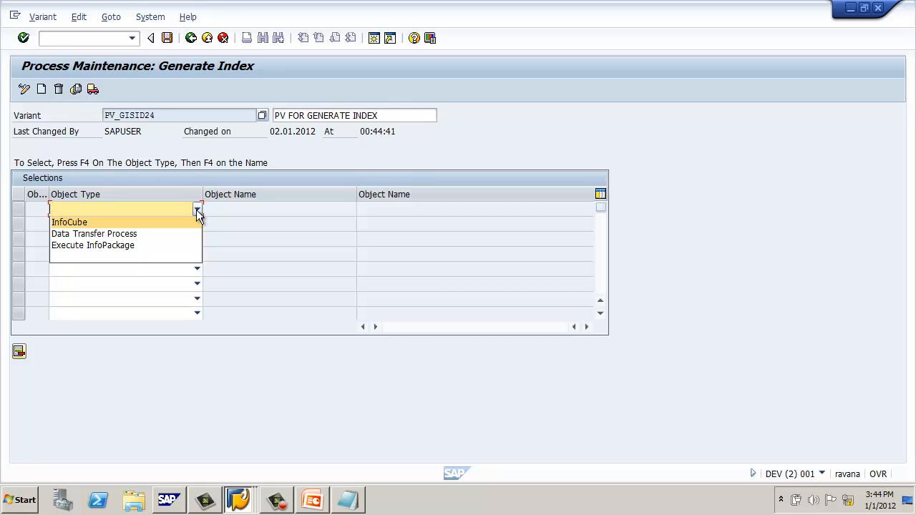
pyautogui.click(189, 223)
pyautogui.click(236, 208)
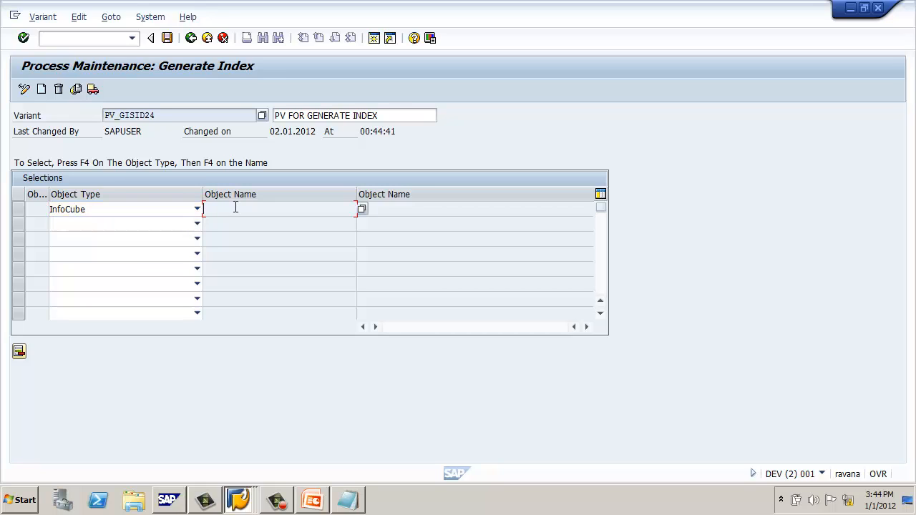
pyautogui.click(362, 209)
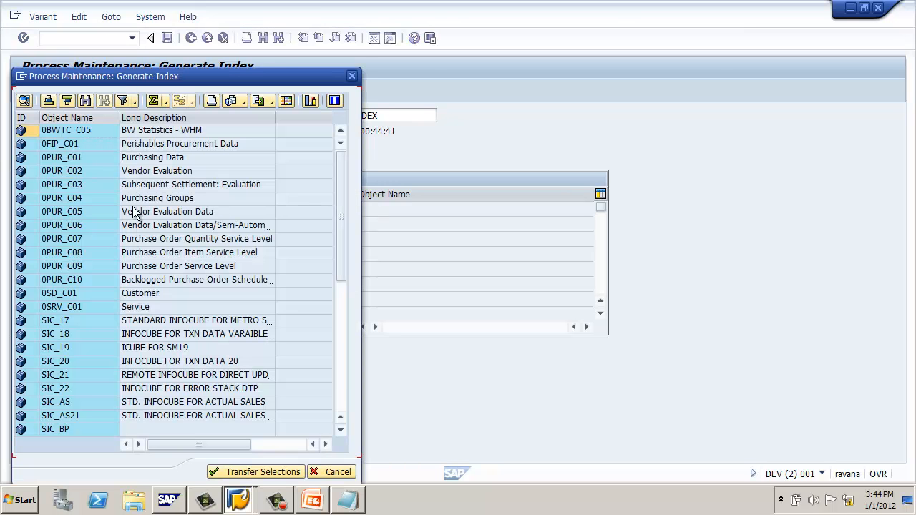
pyautogui.click(88, 415)
pyautogui.scroll(-5, 88, 413)
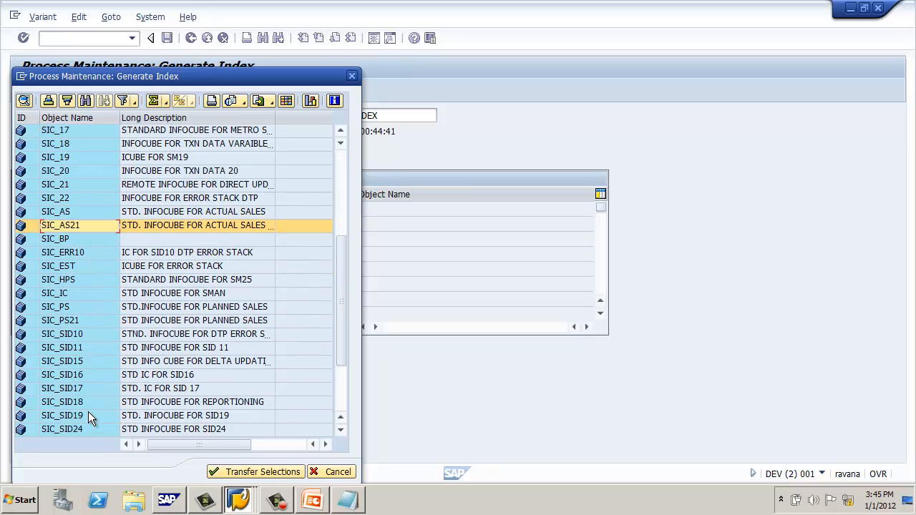
pyautogui.scroll(-2, 88, 412)
pyautogui.doubleClick(94, 377)
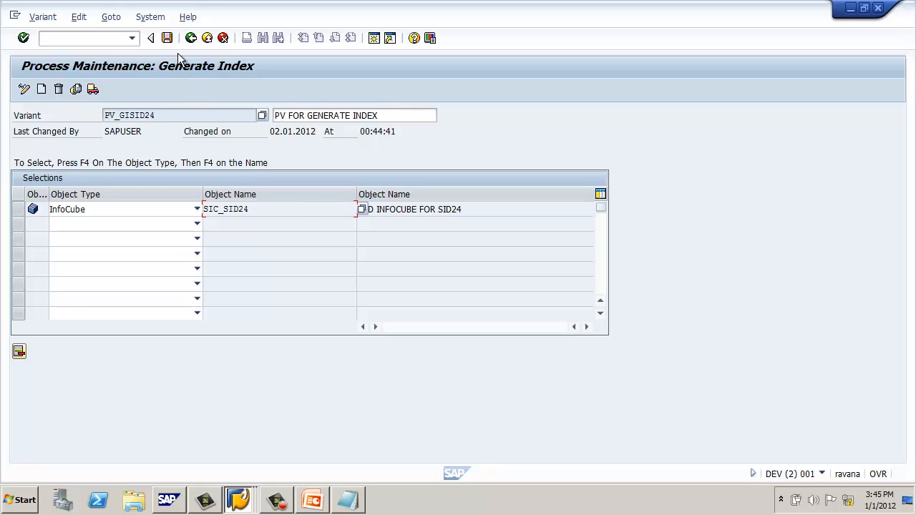
pyautogui.click(167, 38)
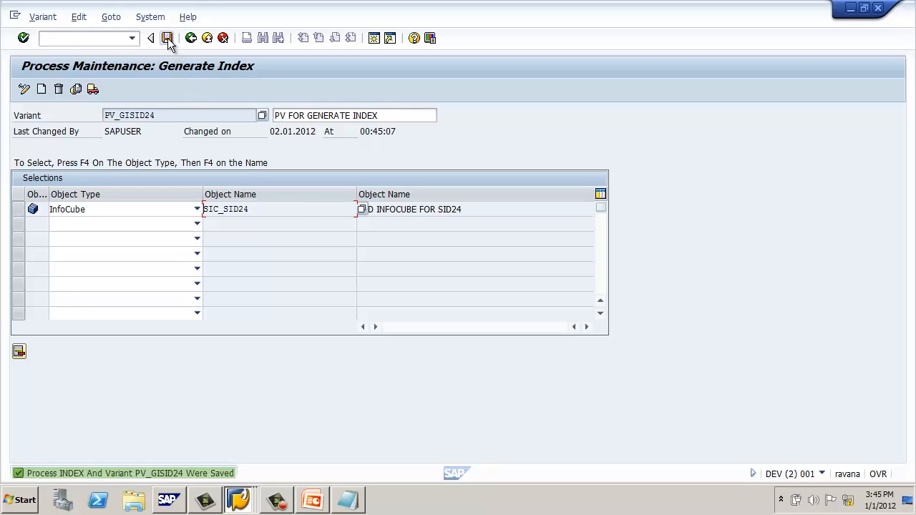
# - Insert the Generate Index variant PV_GISID24 into the chain and remove the link between the Indexes and Create Index nodes
pyautogui.click(191, 39)
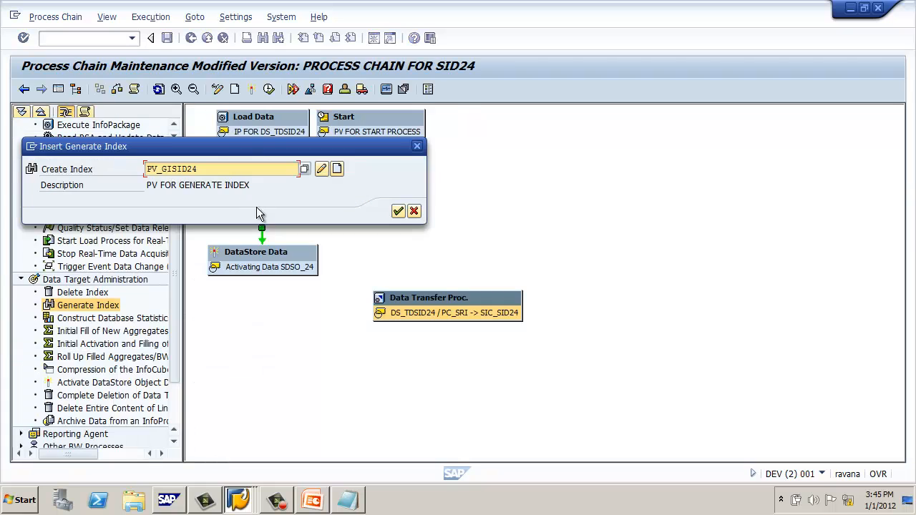
pyautogui.click(398, 212)
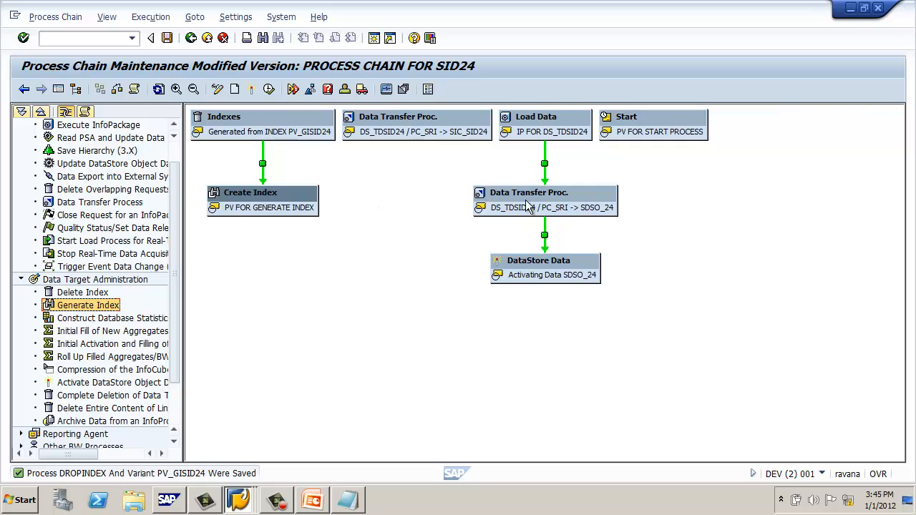
pyautogui.click(540, 263)
pyautogui.moveTo(541, 263); pyautogui.dragTo(542, 315)
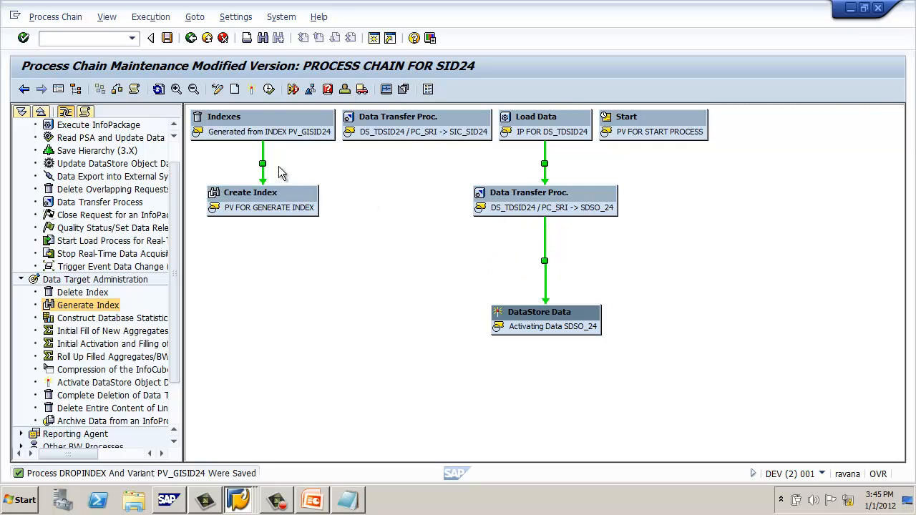
pyautogui.rightClick(262, 167)
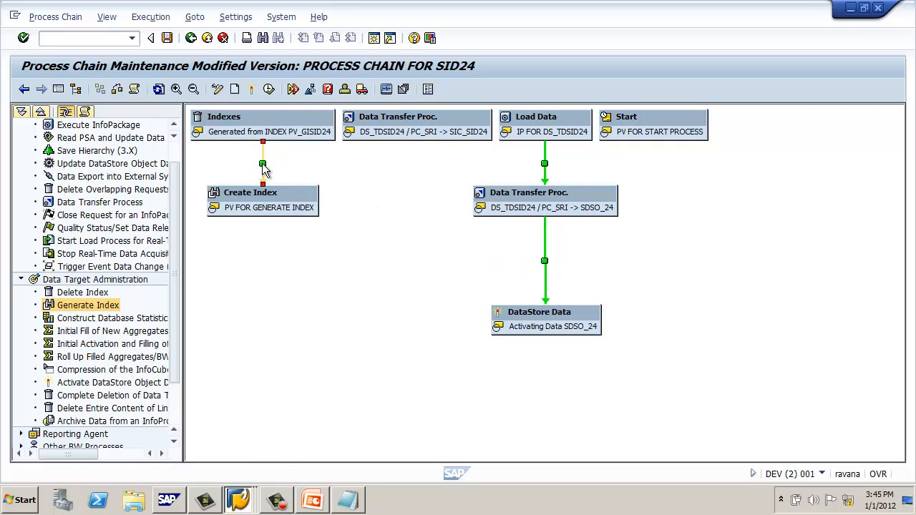
pyautogui.click(286, 189)
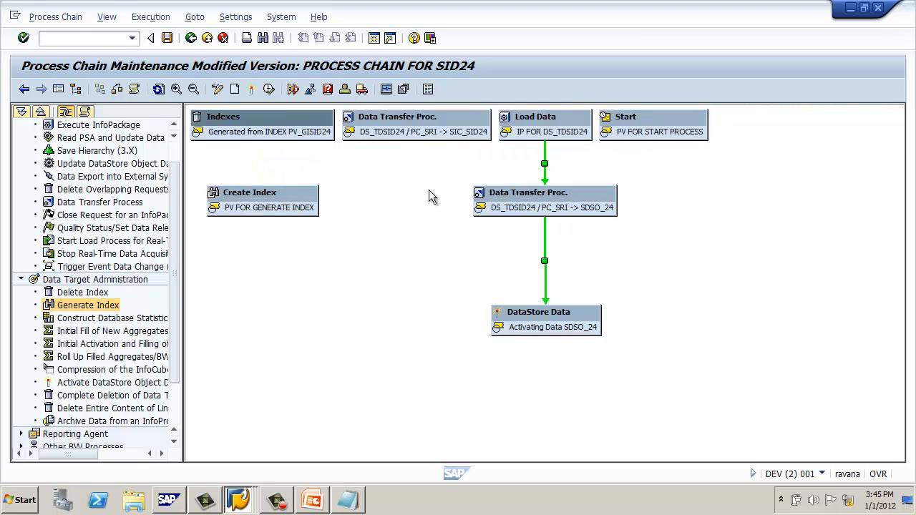
# - Rearrange the nodes so Load Data and its SDSO_24 transfer process sit beneath Start, and connect Start to Load Data
pyautogui.moveTo(555, 209); pyautogui.dragTo(571, 259)
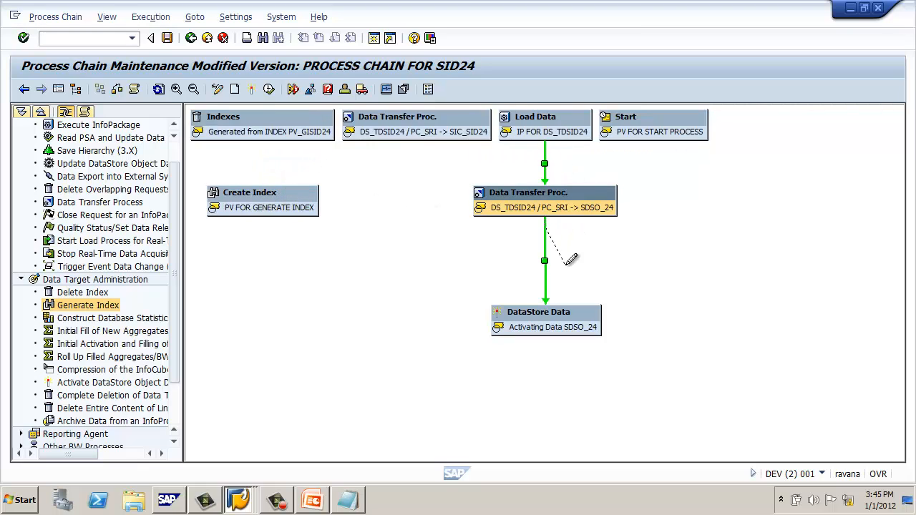
pyautogui.moveTo(548, 201); pyautogui.dragTo(551, 258)
pyautogui.moveTo(540, 121); pyautogui.dragTo(542, 207)
pyautogui.moveTo(623, 133); pyautogui.dragTo(525, 127)
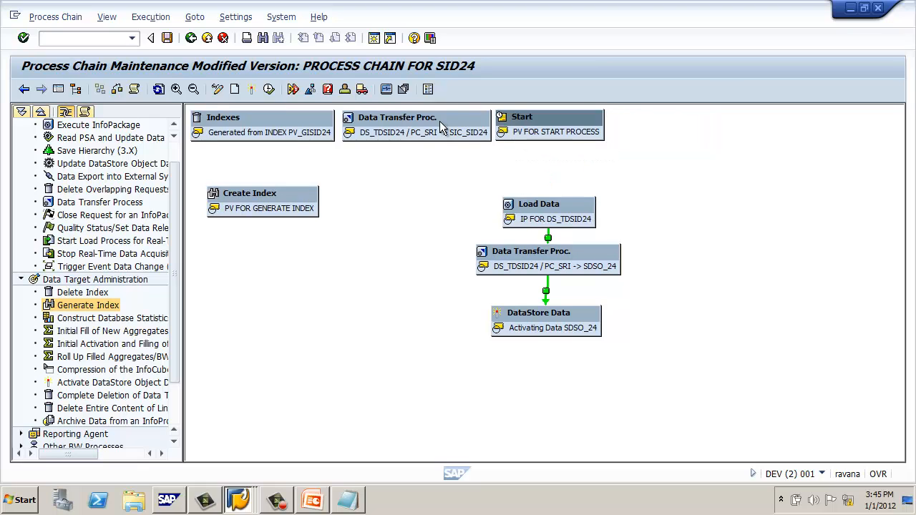
pyautogui.moveTo(454, 120); pyautogui.dragTo(361, 268)
pyautogui.moveTo(552, 208); pyautogui.dragTo(552, 184)
pyautogui.moveTo(554, 135); pyautogui.dragTo(560, 181)
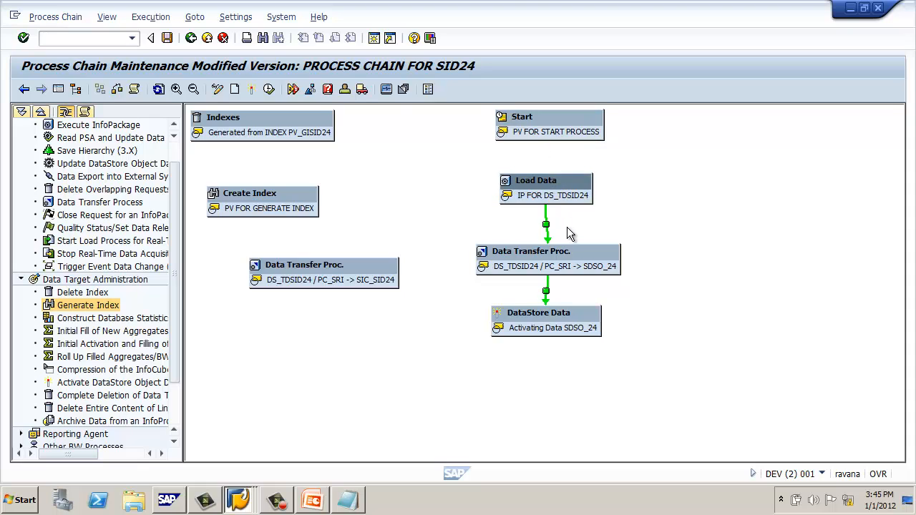
# - Place the two Data Transfer Process nodes side by side and link Load Data to the SIC_SID24 one on success
pyautogui.moveTo(575, 251); pyautogui.dragTo(689, 246)
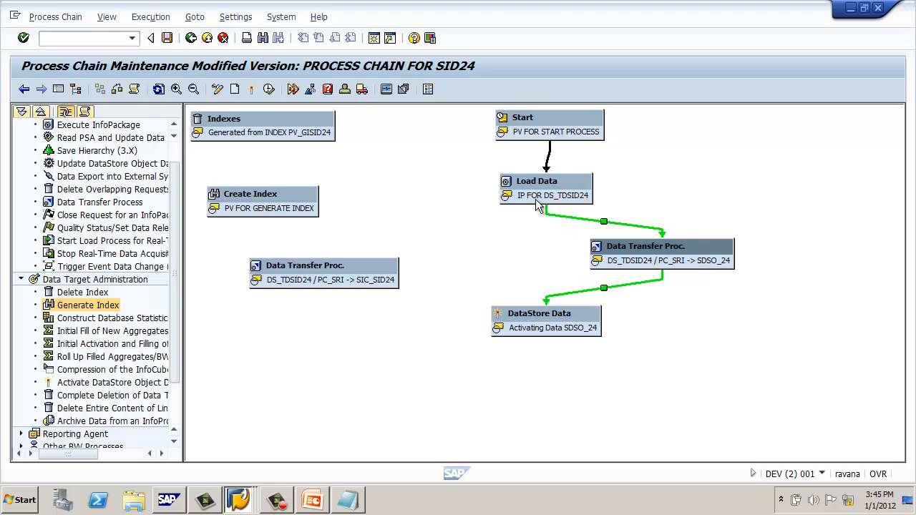
pyautogui.moveTo(384, 274); pyautogui.dragTo(481, 252)
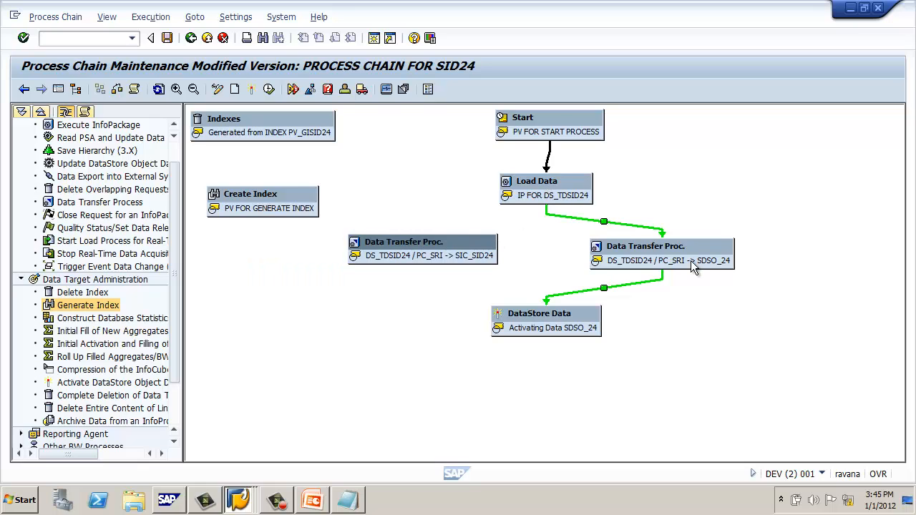
pyautogui.moveTo(540, 205); pyautogui.dragTo(416, 268)
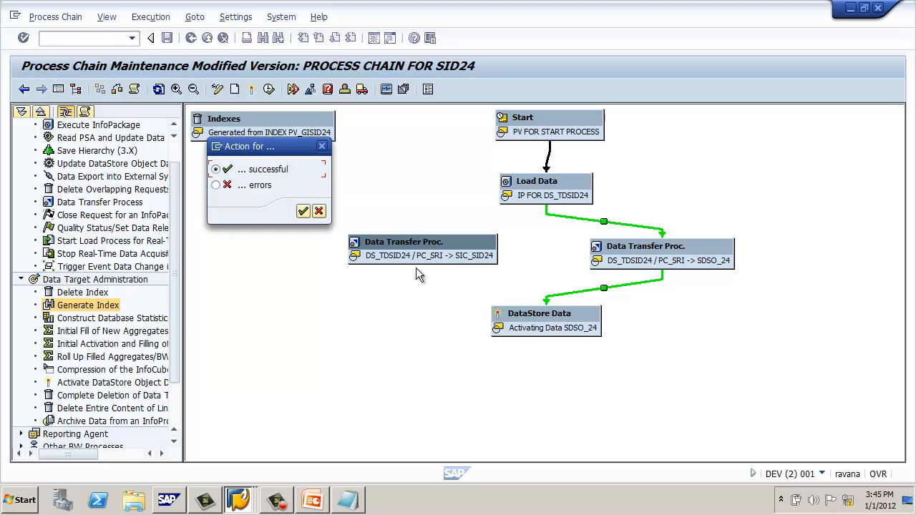
pyautogui.click(303, 211)
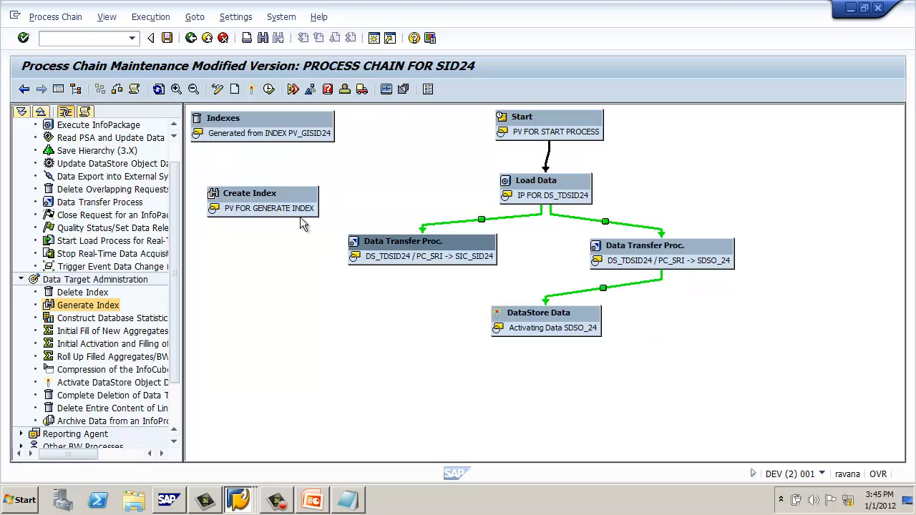
# - Move DataStore Data and Create Index beneath their transfer processes, and link the SIC_SID24 transfer to Create Index on success
pyautogui.moveTo(589, 318); pyautogui.dragTo(685, 324)
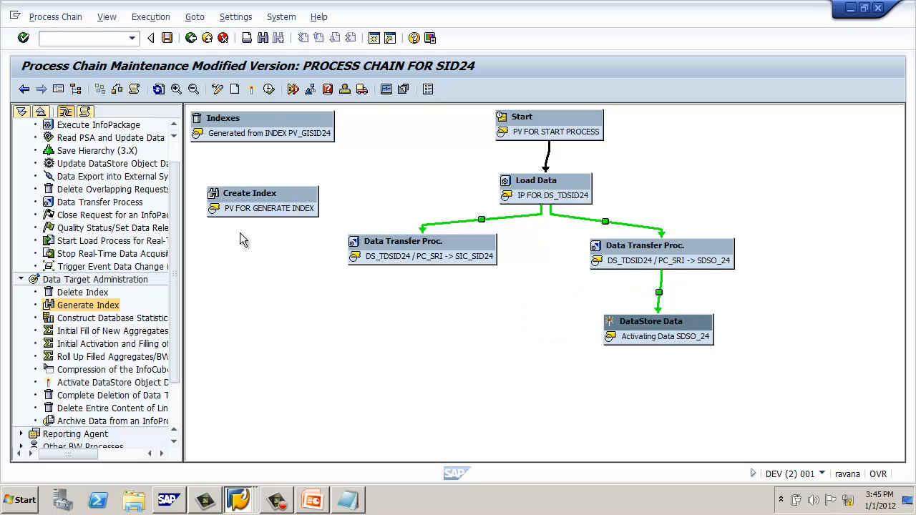
pyautogui.moveTo(254, 197); pyautogui.dragTo(421, 335)
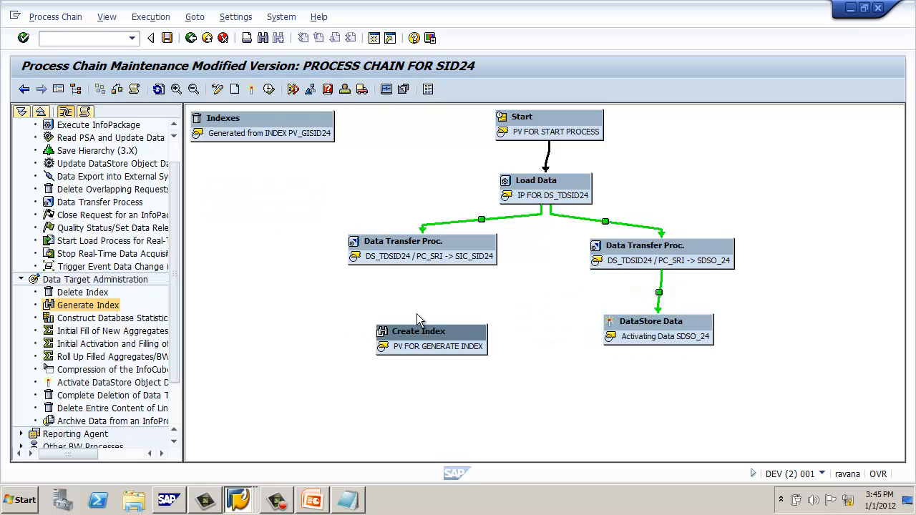
pyautogui.moveTo(420, 269); pyautogui.dragTo(428, 343)
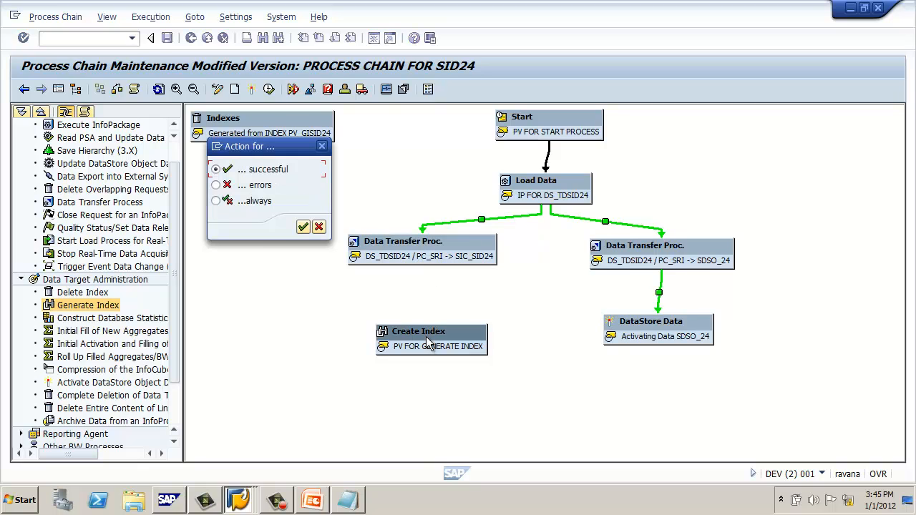
pyautogui.click(304, 227)
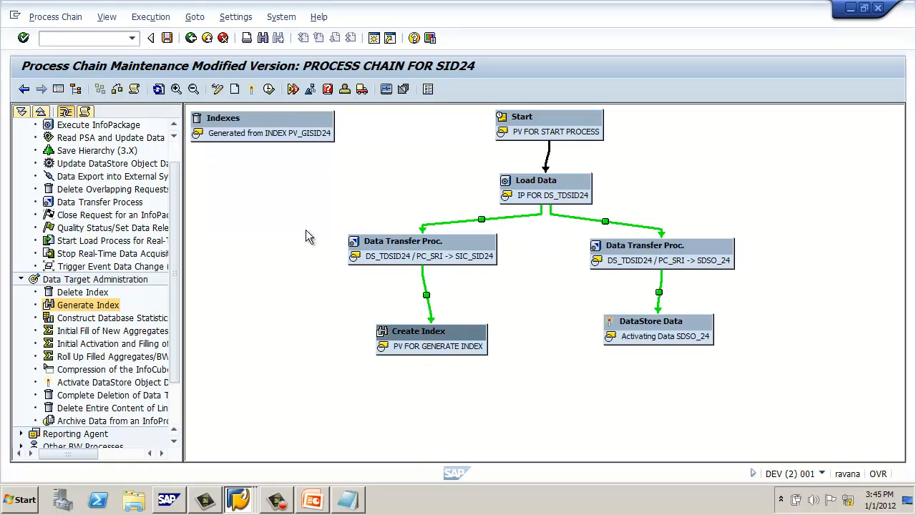
# - Replace the direct Start to Load Data link with Start to Indexes and Indexes to Load Data on success, refreshing the layout
pyautogui.rightClick(550, 151)
pyautogui.click(570, 175)
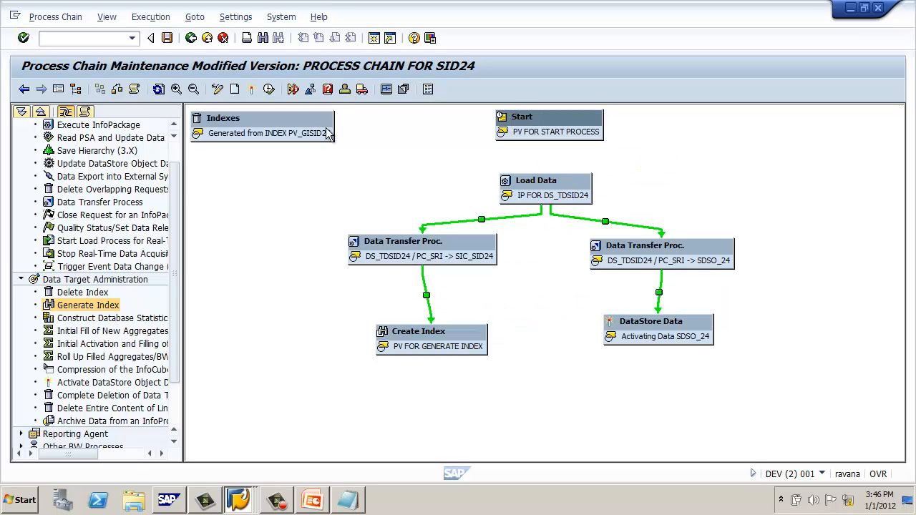
pyautogui.moveTo(307, 126); pyautogui.dragTo(717, 154)
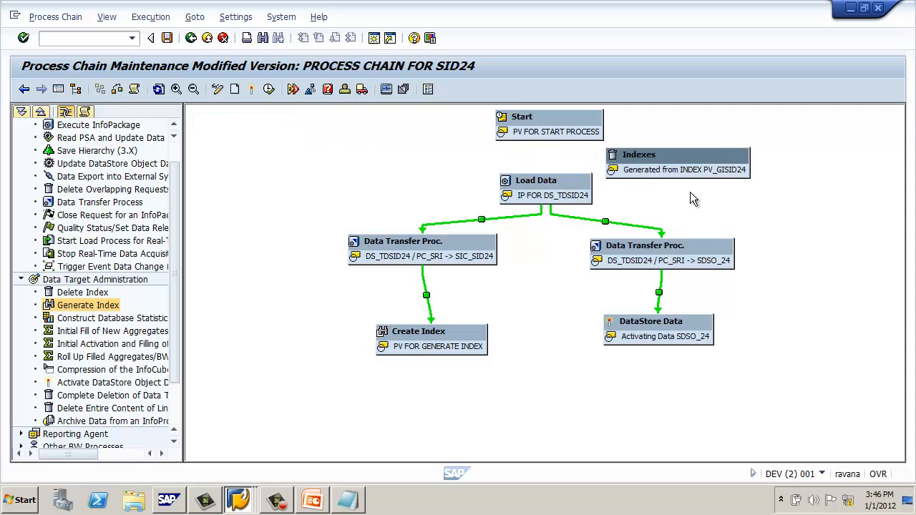
pyautogui.moveTo(576, 137)
pyautogui.mouseDown()
pyautogui.moveTo(676, 144)
pyautogui.moveTo(664, 179)
pyautogui.moveTo(554, 161)
pyautogui.moveTo(565, 178)
pyautogui.mouseUp()
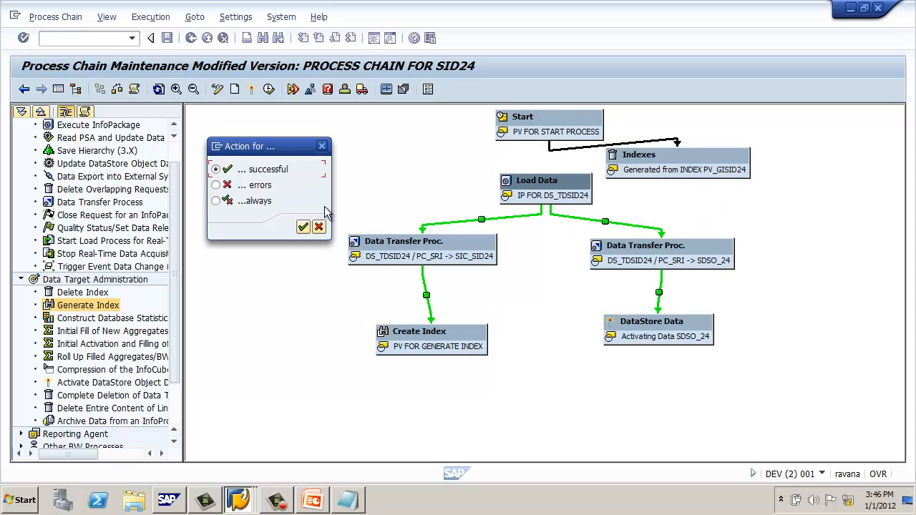
pyautogui.click(303, 227)
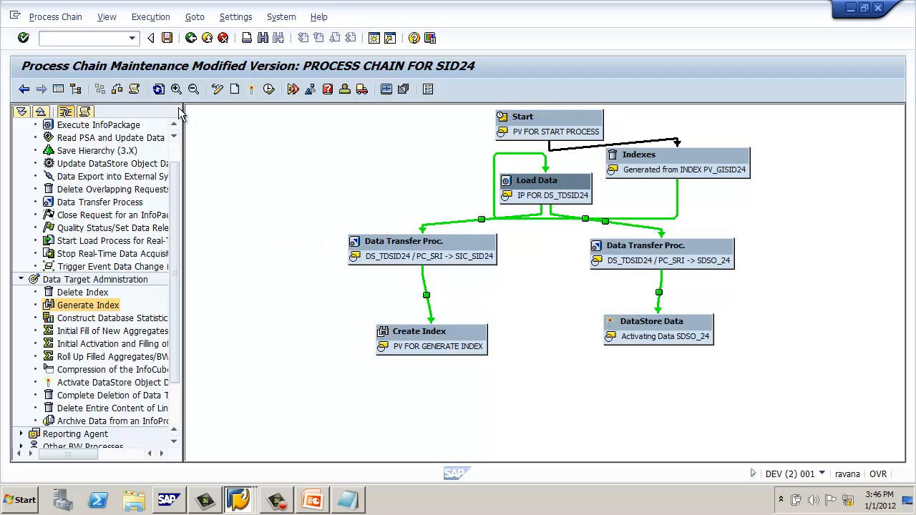
pyautogui.click(158, 89)
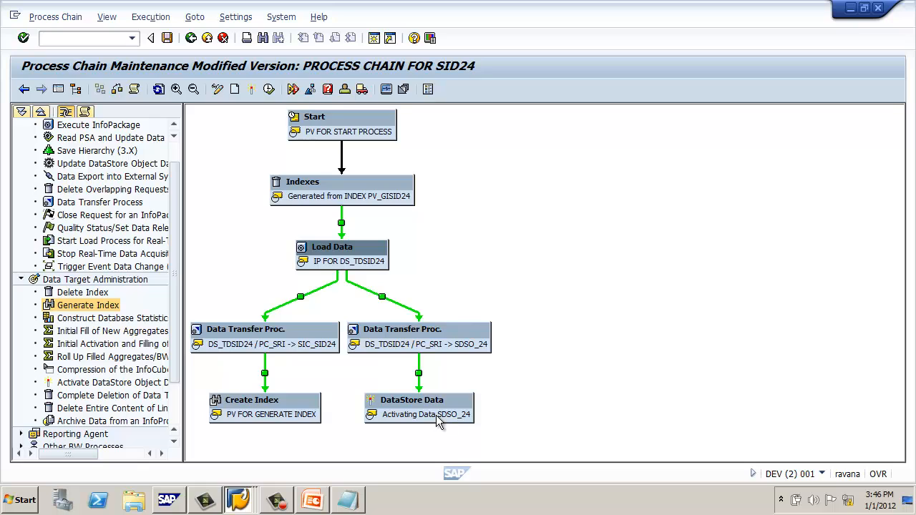
# - Activate the process chain and schedule it with Standard Priority C
pyautogui.click(252, 91)
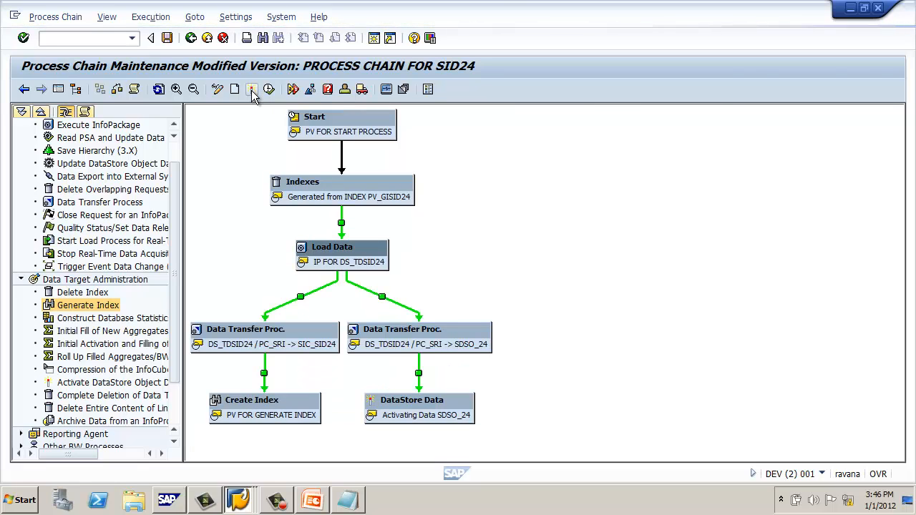
pyautogui.click(269, 90)
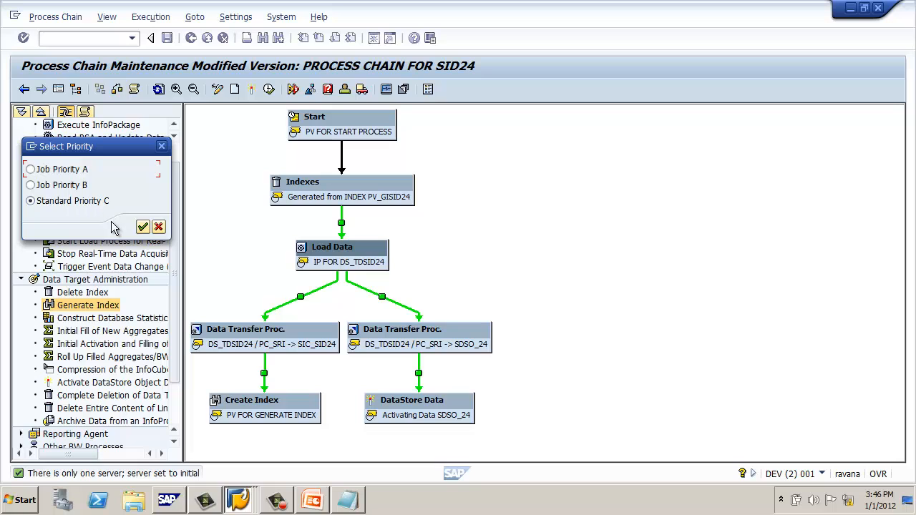
pyautogui.click(142, 226)
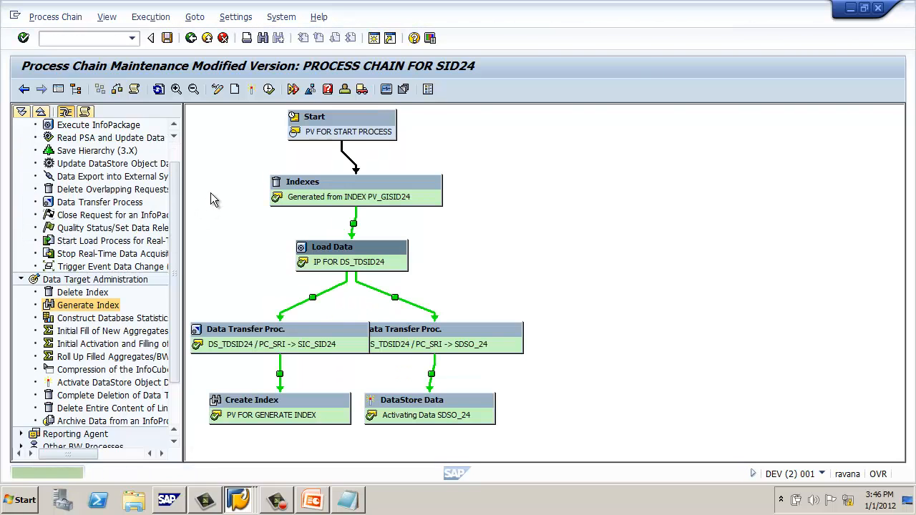
# - Open the process chain's log view and keep refreshing it until the DataStore Data and Create Index processes have finished
pyautogui.click(136, 93)
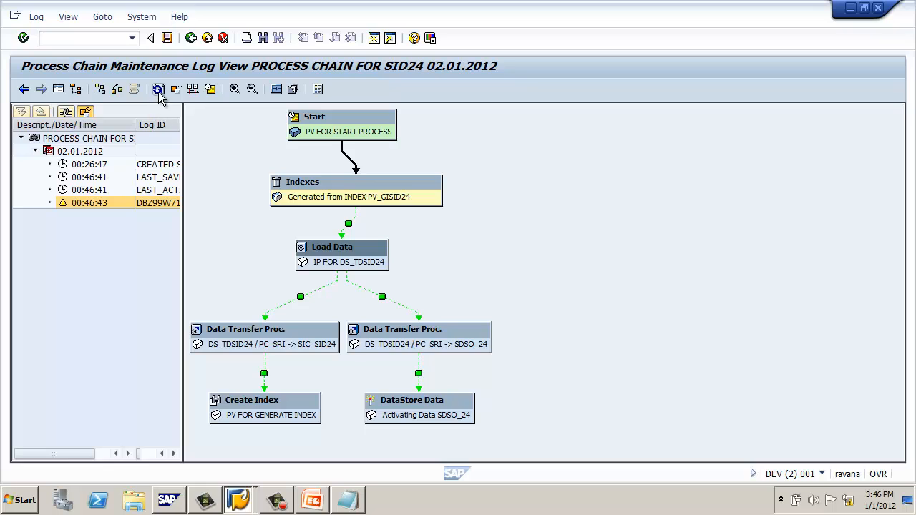
pyautogui.click(159, 91)
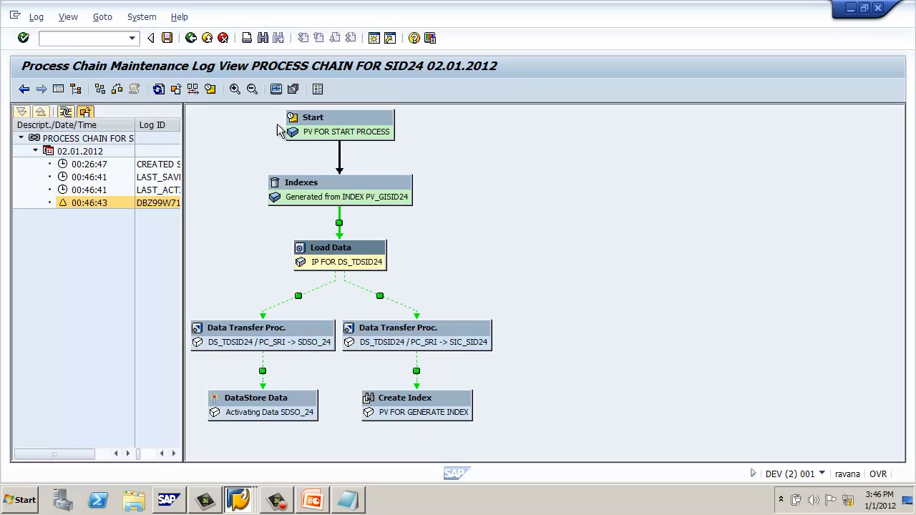
pyautogui.click(159, 91)
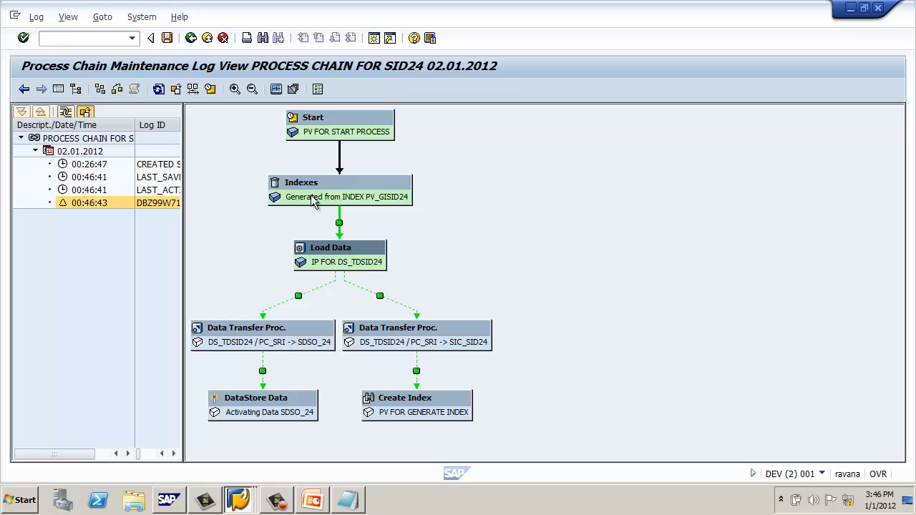
pyautogui.click(158, 91)
pyautogui.click(159, 91)
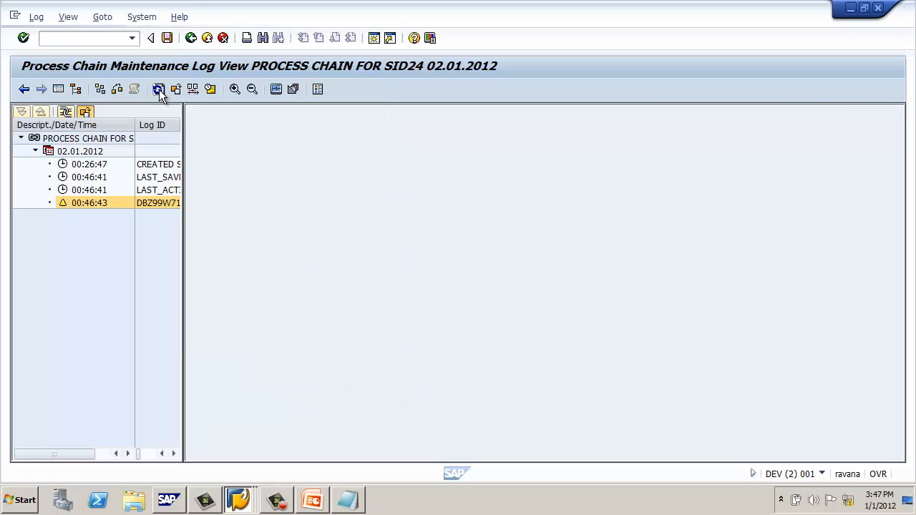
pyautogui.click(159, 91)
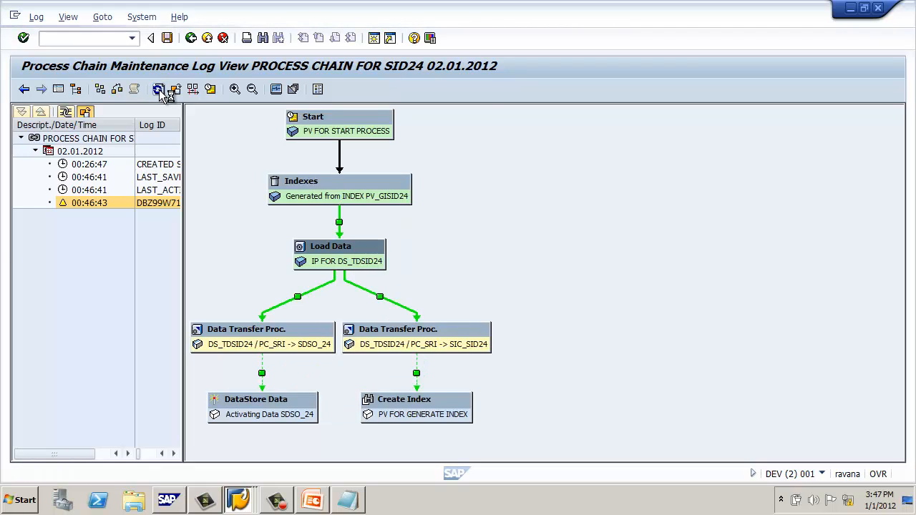
pyautogui.click(159, 91)
pyautogui.click(159, 91)
pyautogui.click(159, 91)
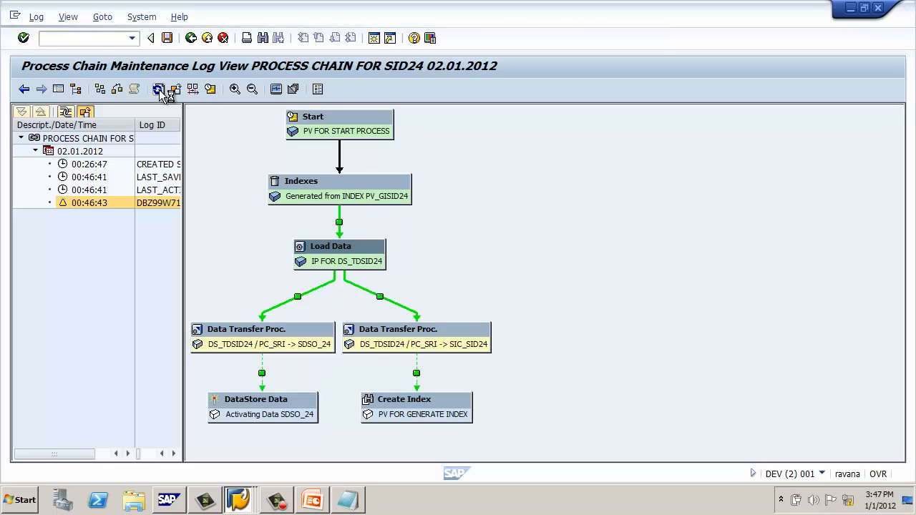
pyautogui.click(160, 93)
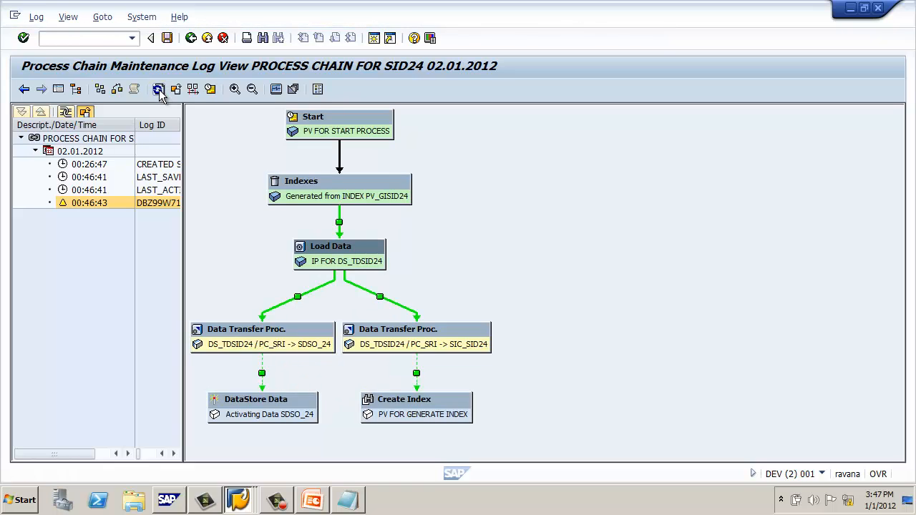
pyautogui.click(160, 93)
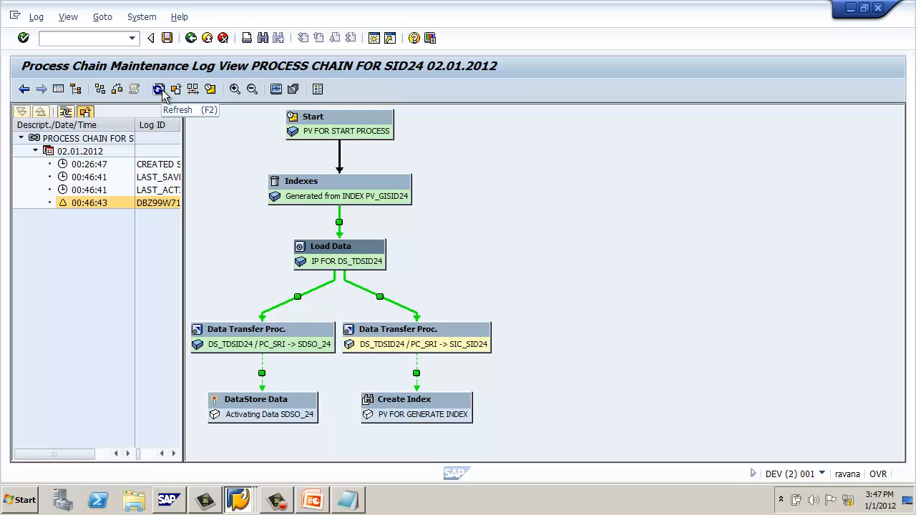
pyautogui.click(161, 91)
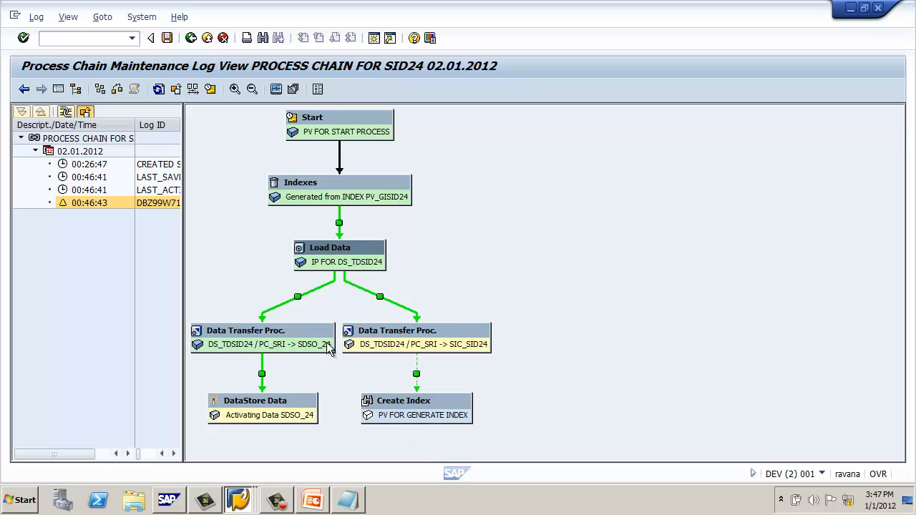
pyautogui.click(159, 91)
pyautogui.click(159, 92)
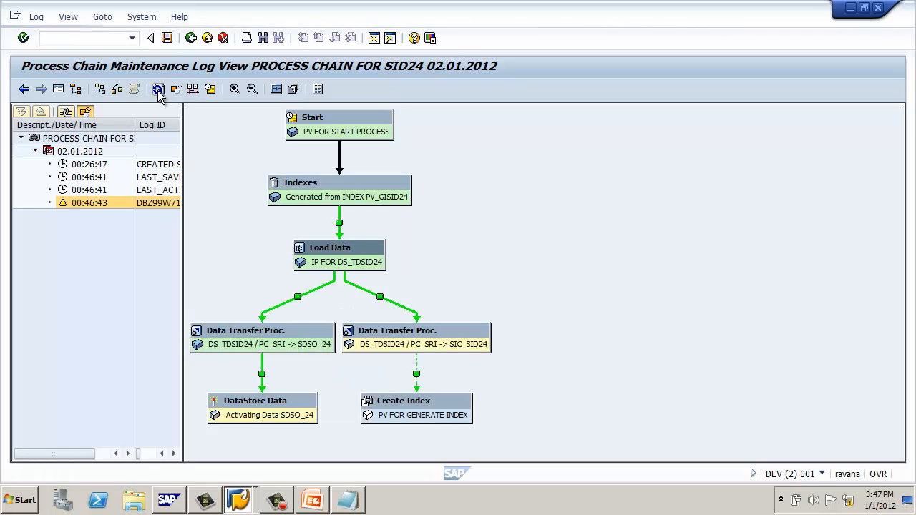
pyautogui.click(159, 93)
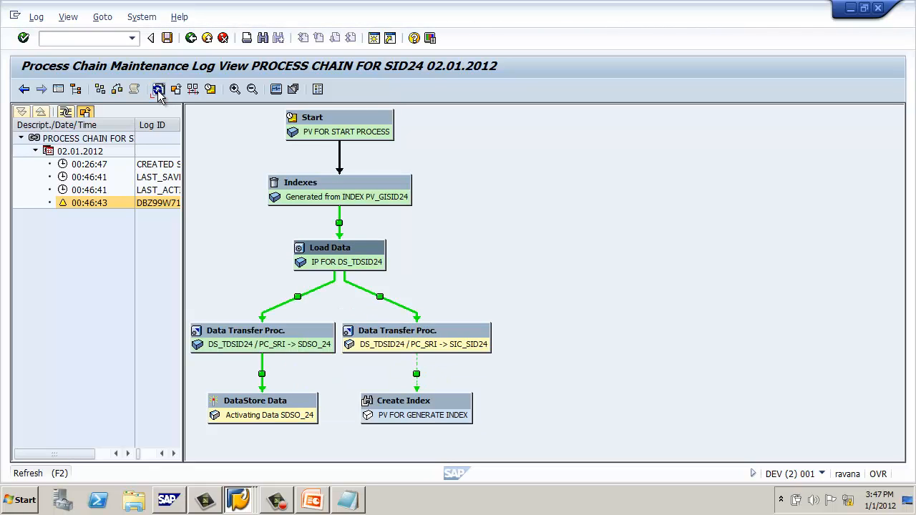
pyautogui.click(159, 93)
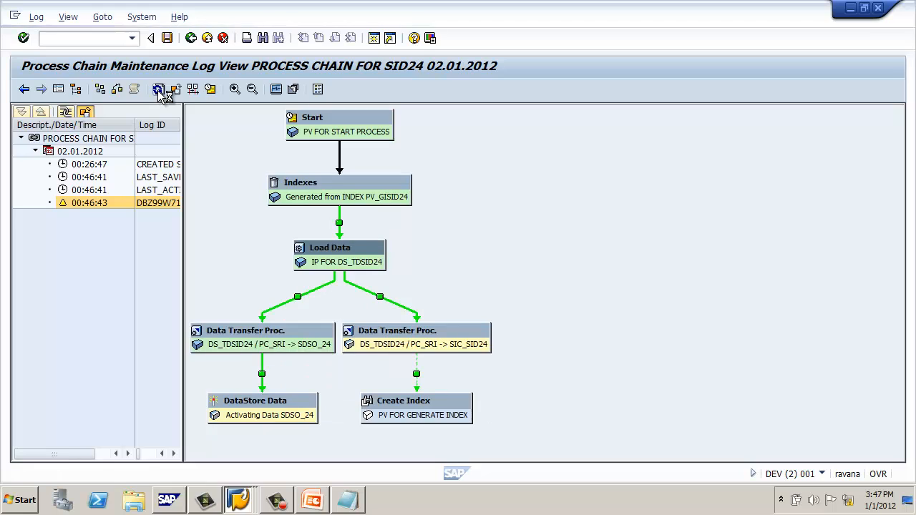
pyautogui.click(159, 93)
pyautogui.click(159, 93)
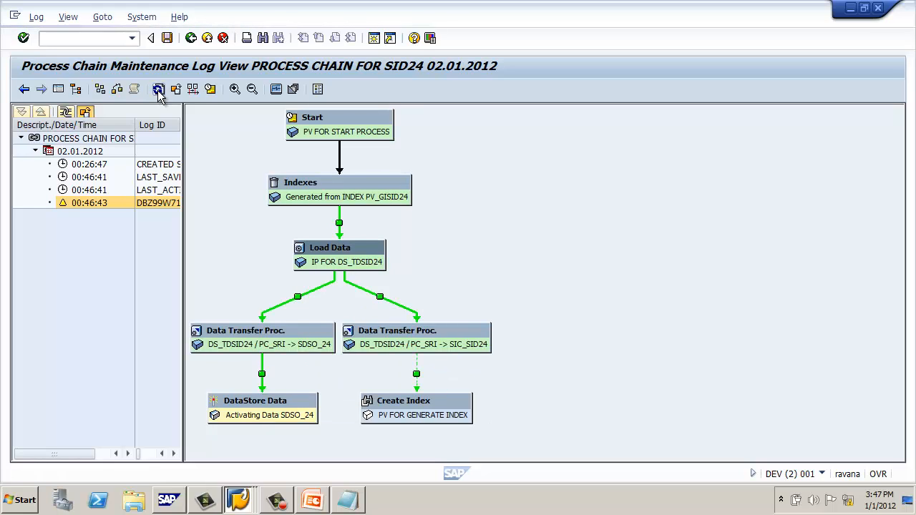
pyautogui.click(159, 93)
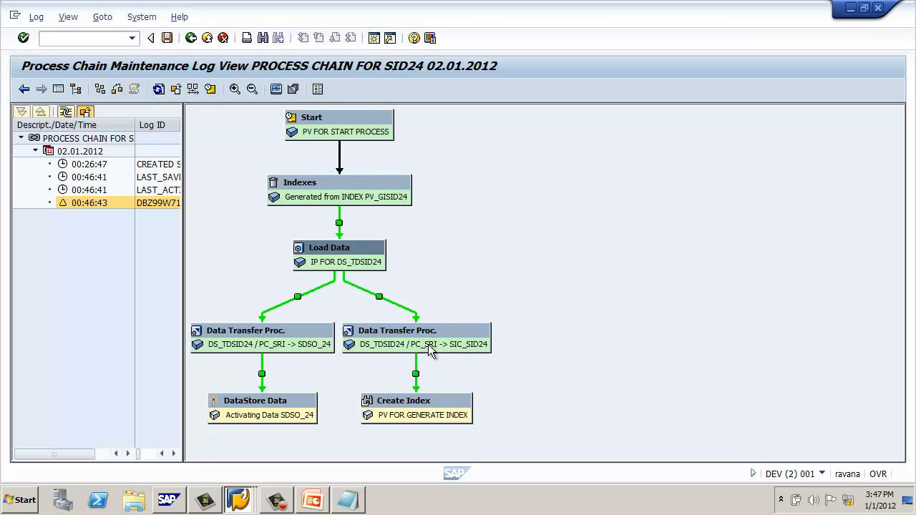
pyautogui.click(159, 93)
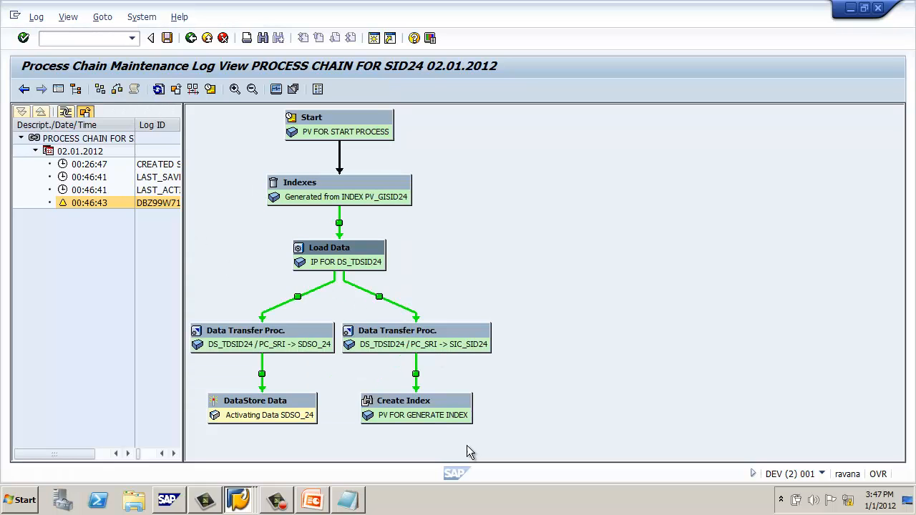
pyautogui.click(159, 93)
pyautogui.click(161, 92)
pyautogui.click(162, 93)
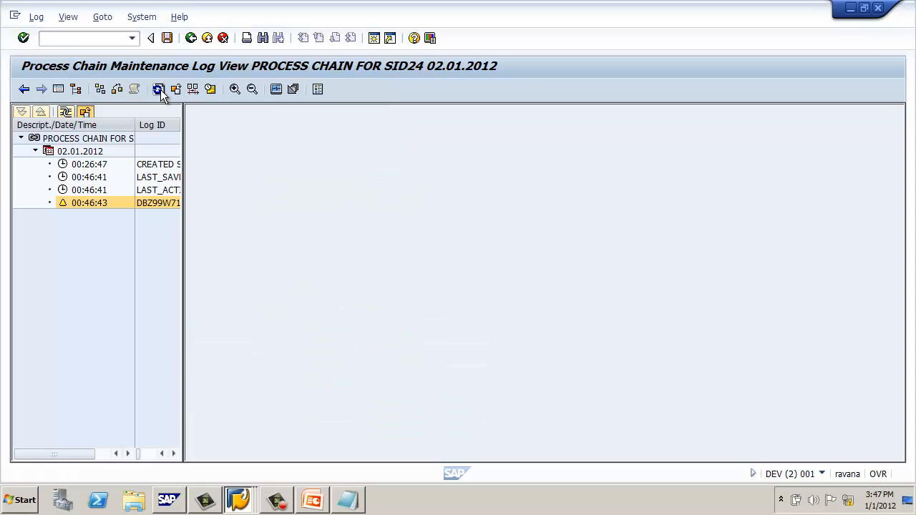
pyautogui.click(164, 94)
pyautogui.click(162, 94)
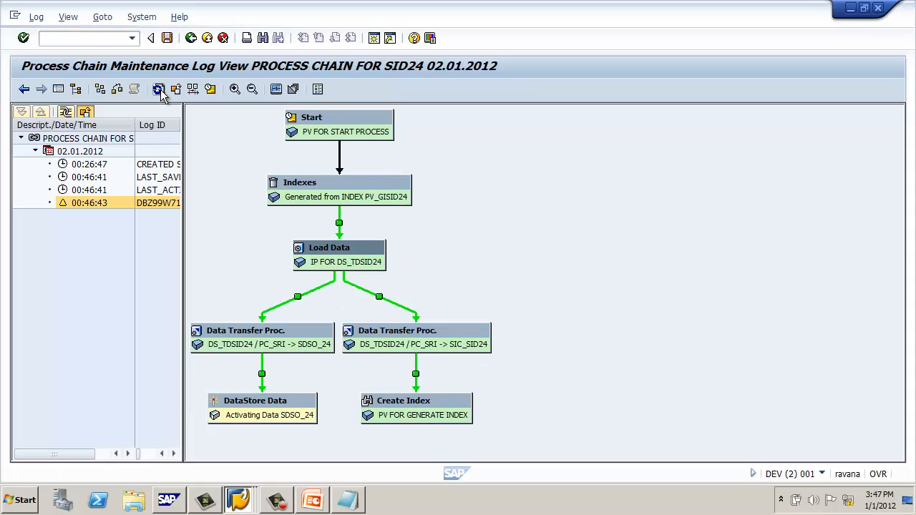
pyautogui.click(161, 90)
pyautogui.click(161, 90)
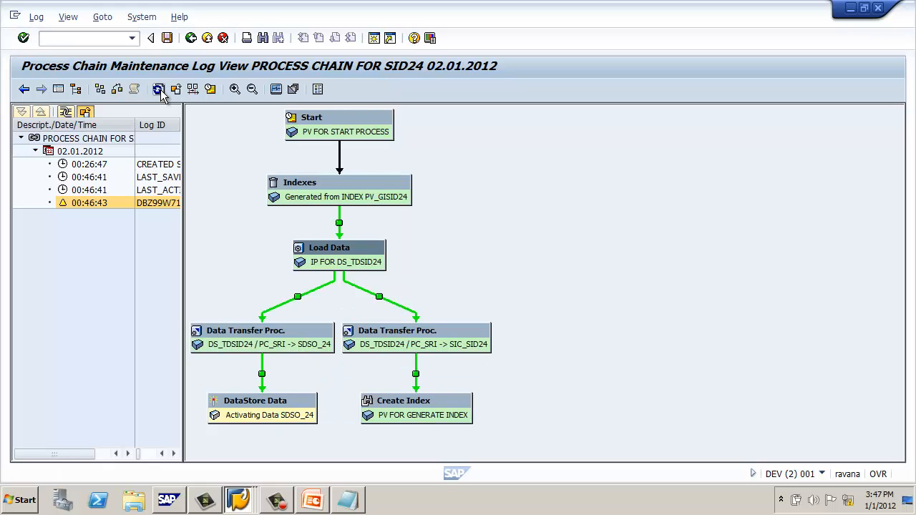
pyautogui.click(160, 90)
pyautogui.click(161, 90)
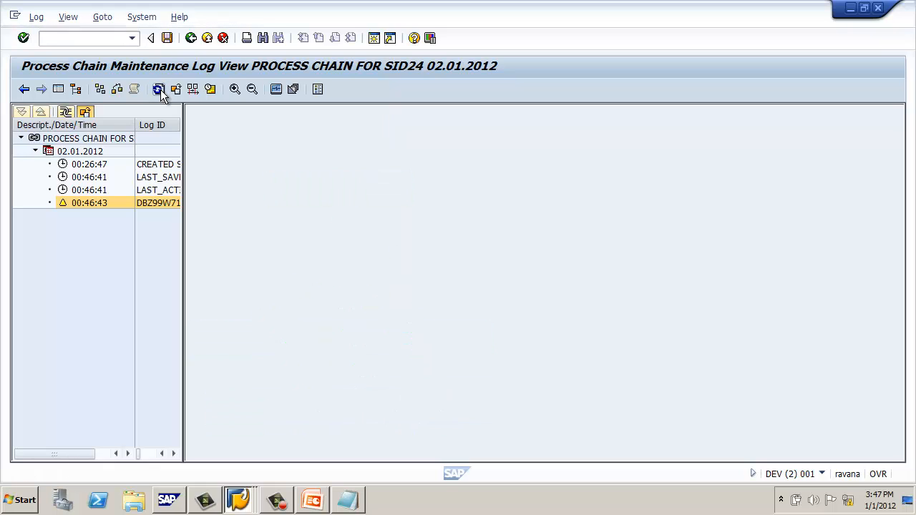
pyautogui.click(161, 90)
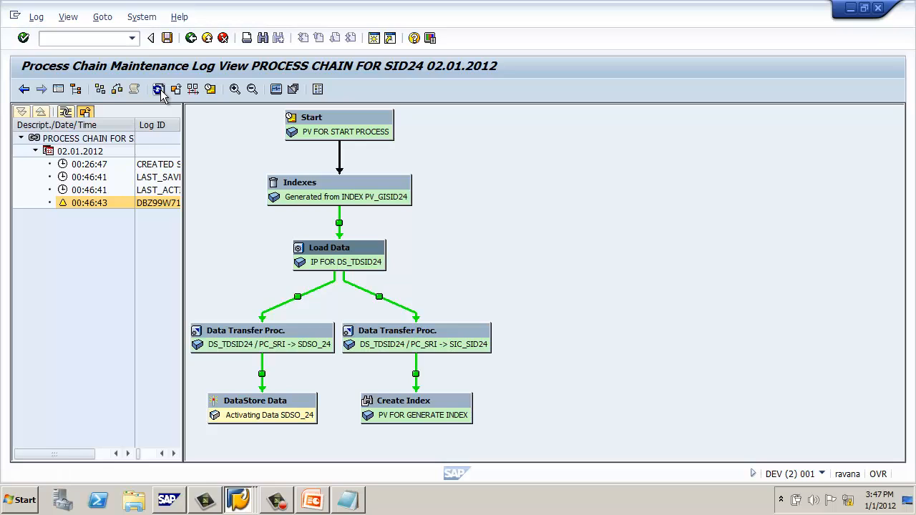
pyautogui.click(161, 91)
pyautogui.click(161, 91)
pyautogui.click(161, 91)
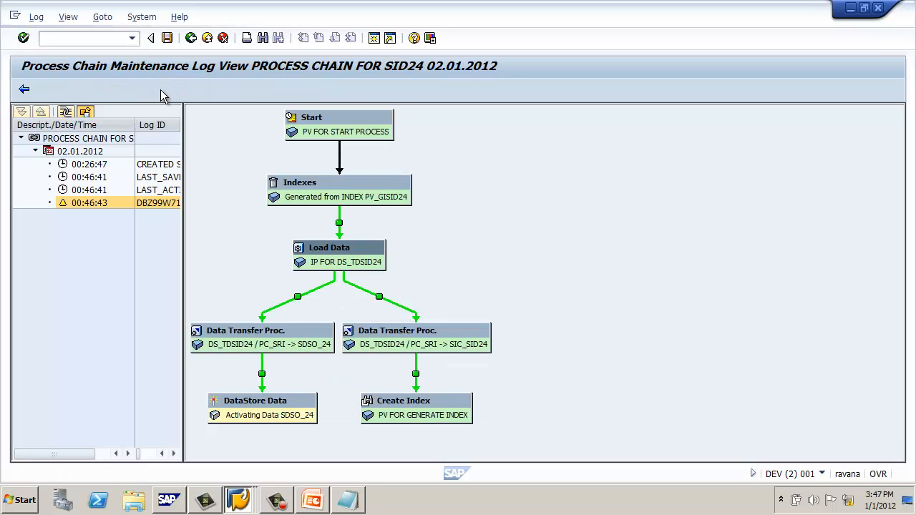
pyautogui.click(161, 92)
pyautogui.click(164, 92)
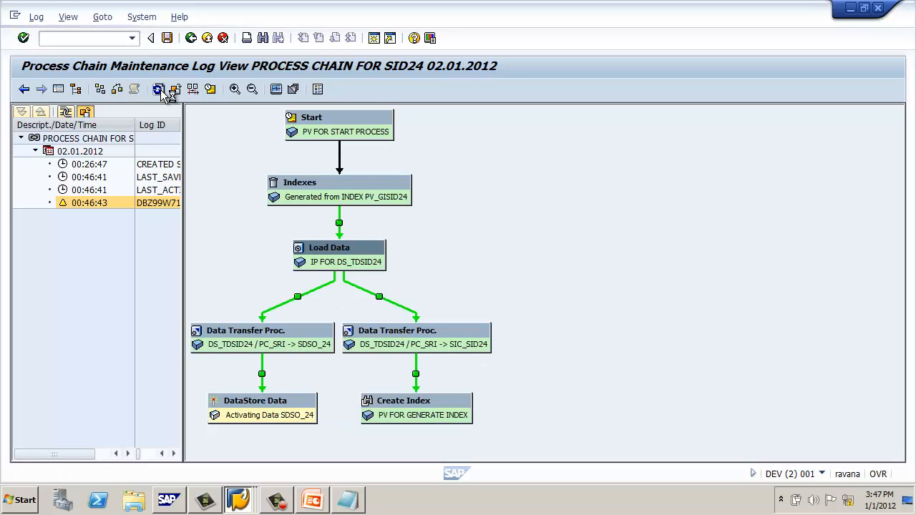
pyautogui.click(163, 92)
pyautogui.click(164, 93)
pyautogui.click(164, 93)
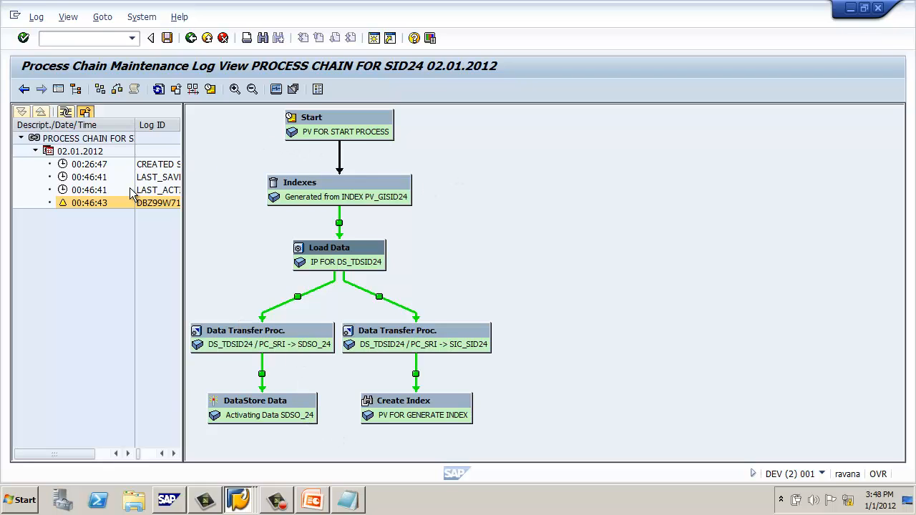
pyautogui.click(159, 88)
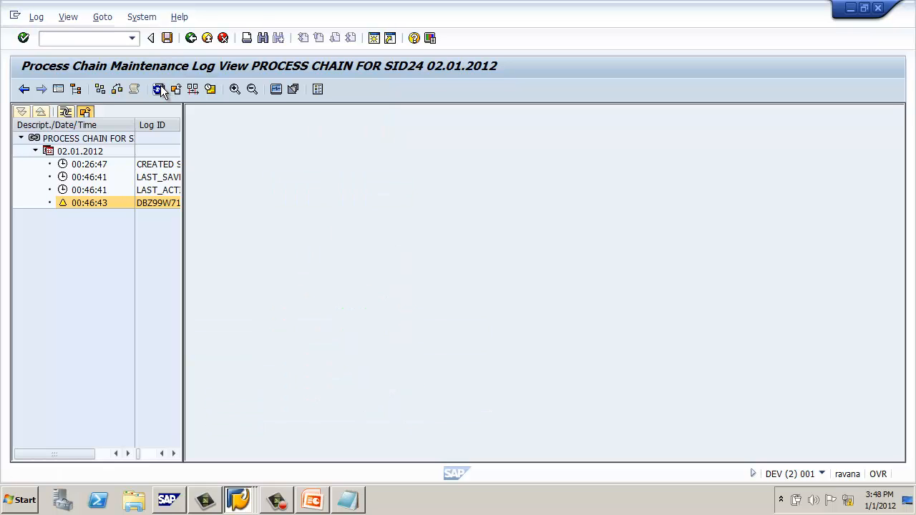
# - Leave the log view, reopen PROCESS CHAIN FOR SID24 from the process chain list and display its run log
pyautogui.click(191, 37)
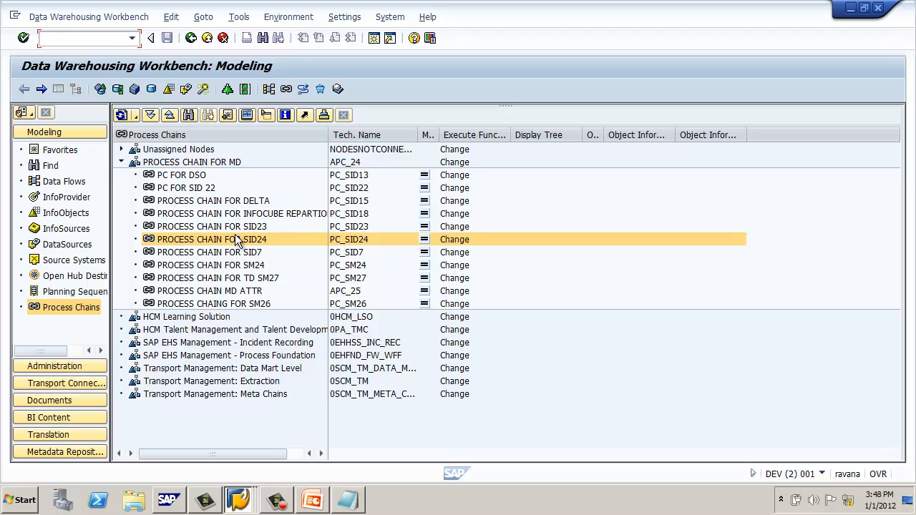
pyautogui.click(238, 240)
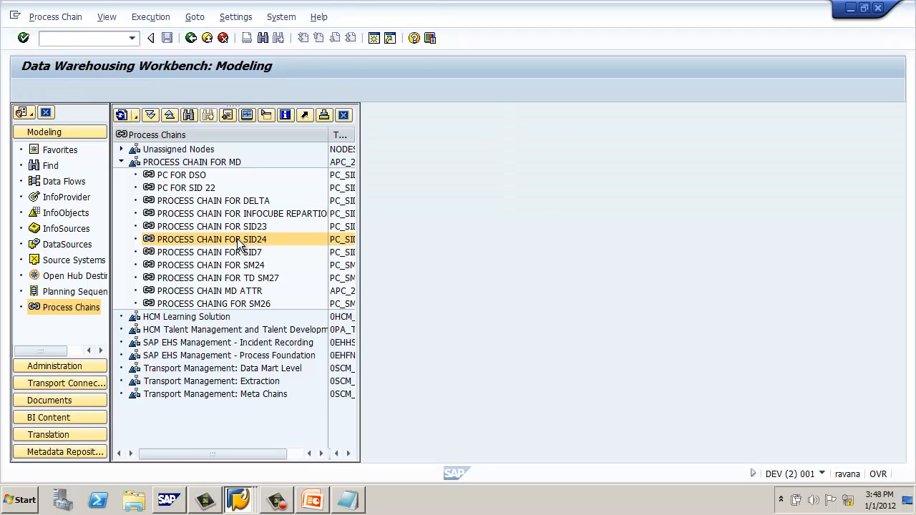
pyautogui.click(139, 93)
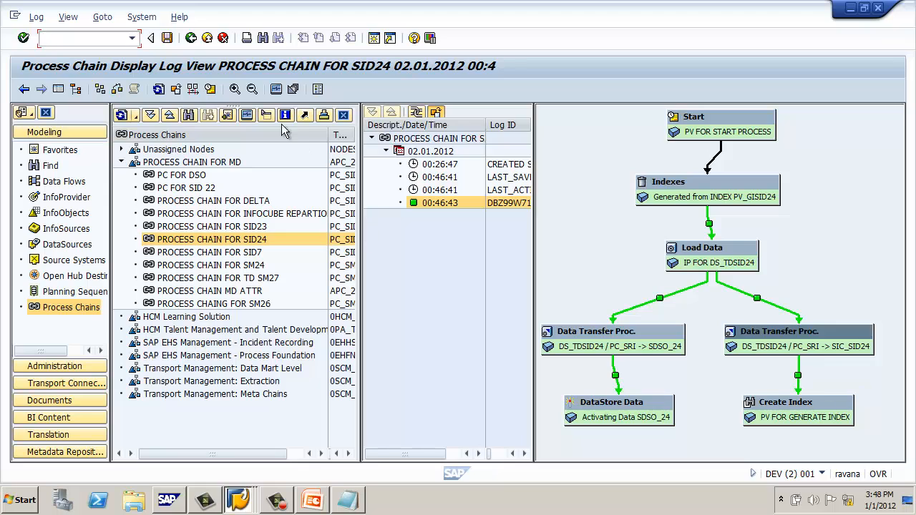
# - Display the log messages of the Load Data process IP FOR DS_TDSID24, then close them
pyautogui.click(741, 263)
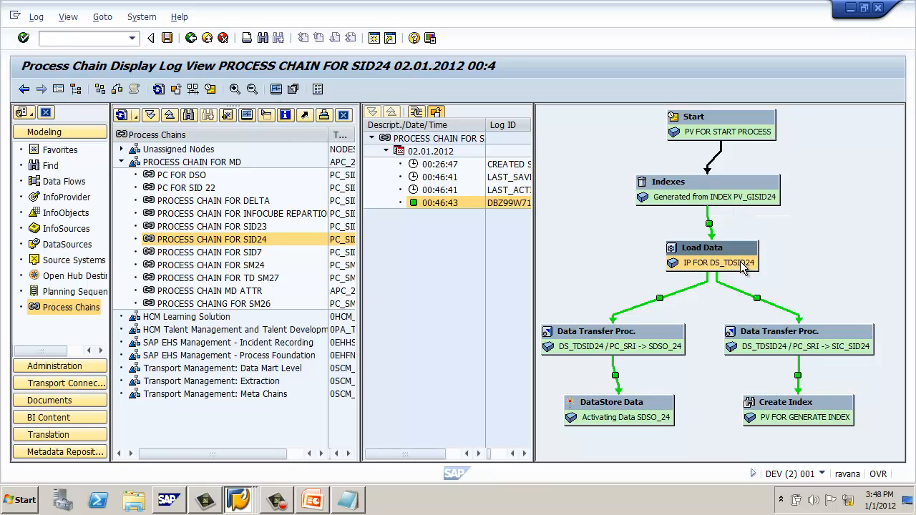
pyautogui.doubleClick(741, 262)
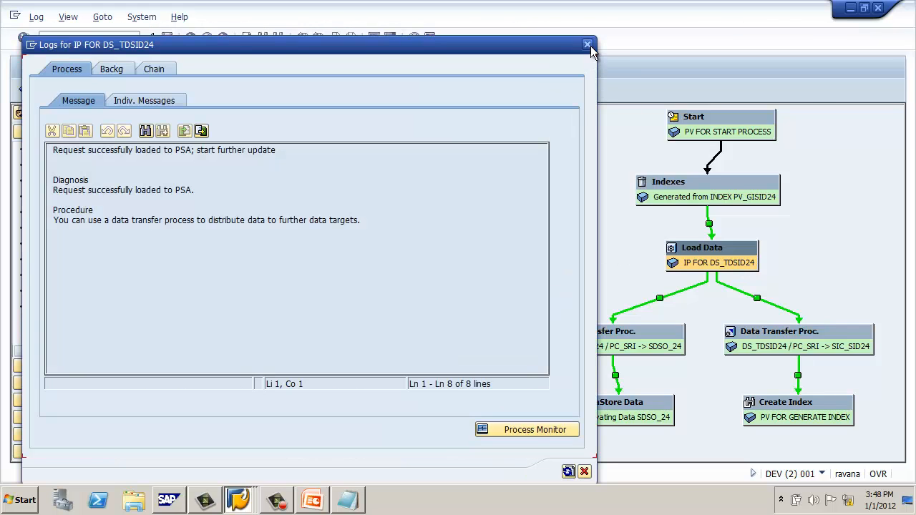
pyautogui.click(587, 45)
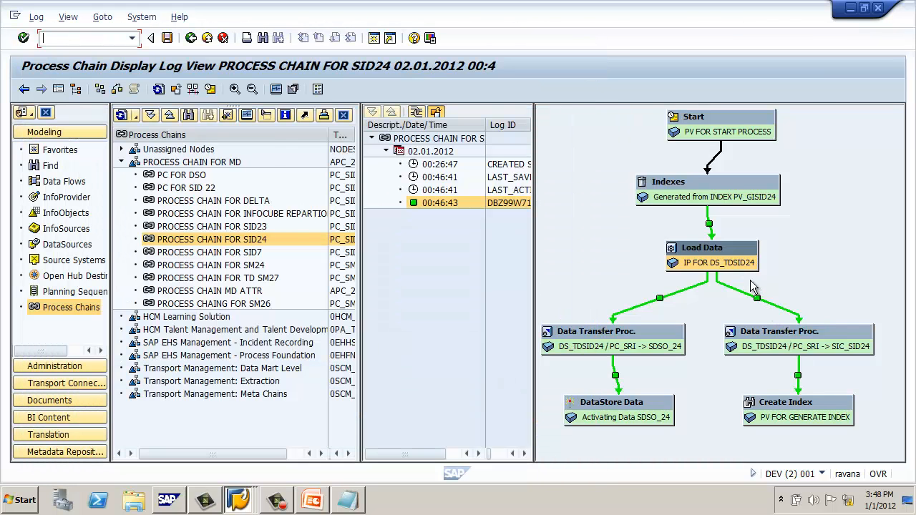
# - Open the process monitor for Load Data and display the loaded request's PSA records, limited to 1000 with status All records
pyautogui.rightClick(741, 266)
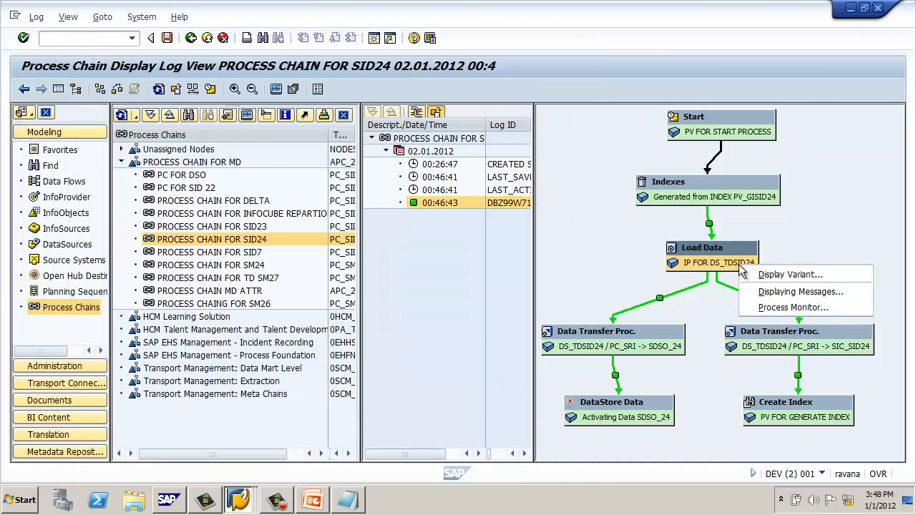
pyautogui.click(752, 308)
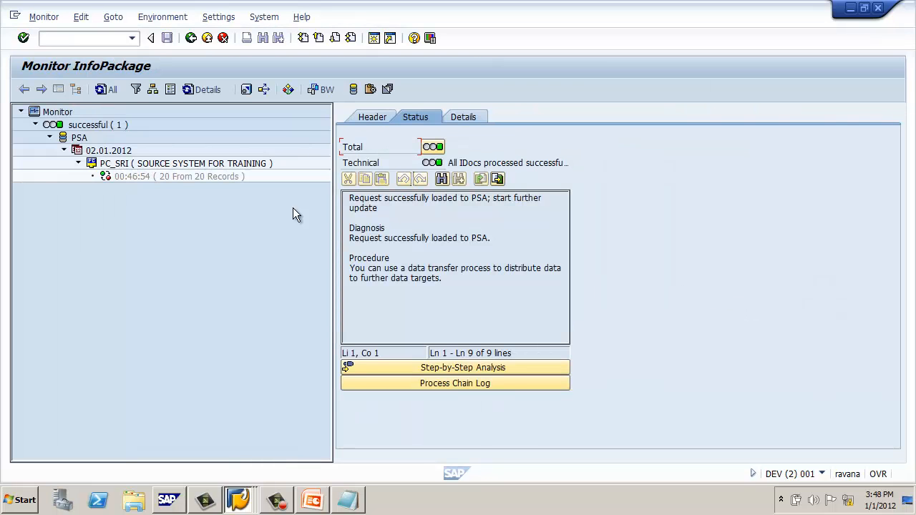
pyautogui.click(205, 177)
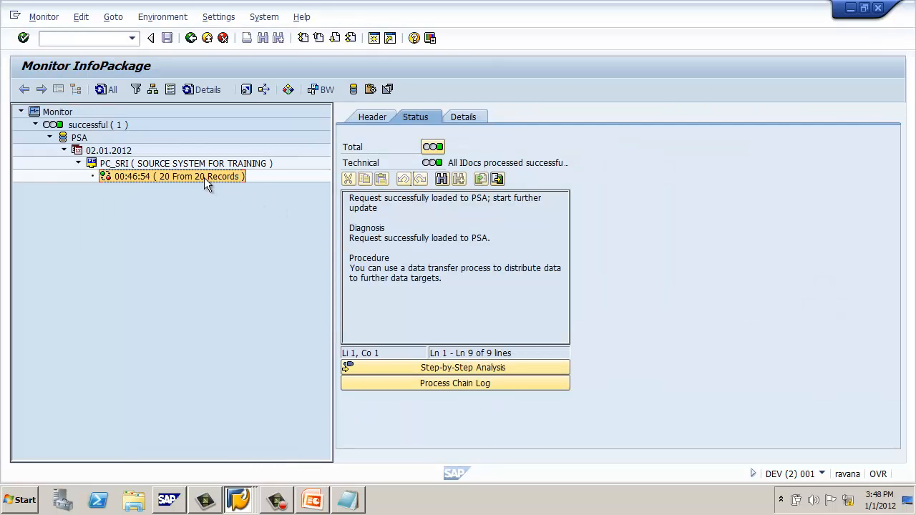
pyautogui.click(353, 90)
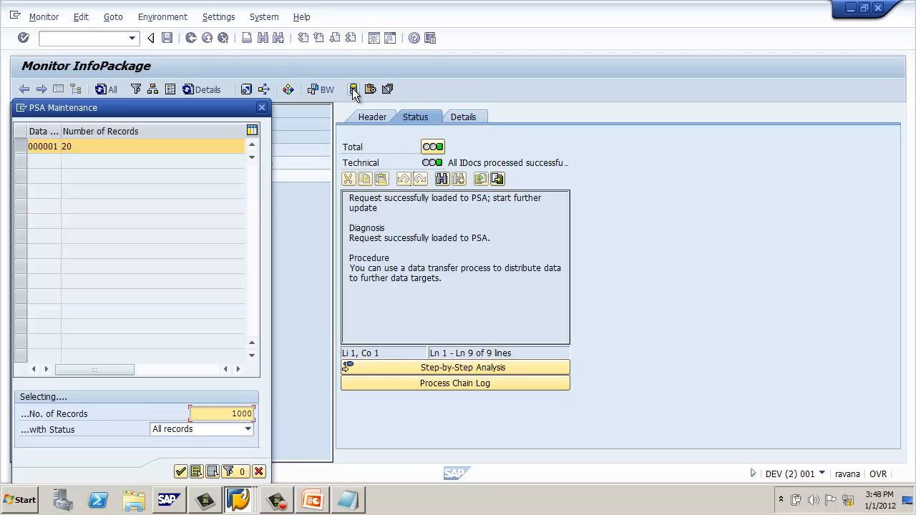
pyautogui.click(182, 472)
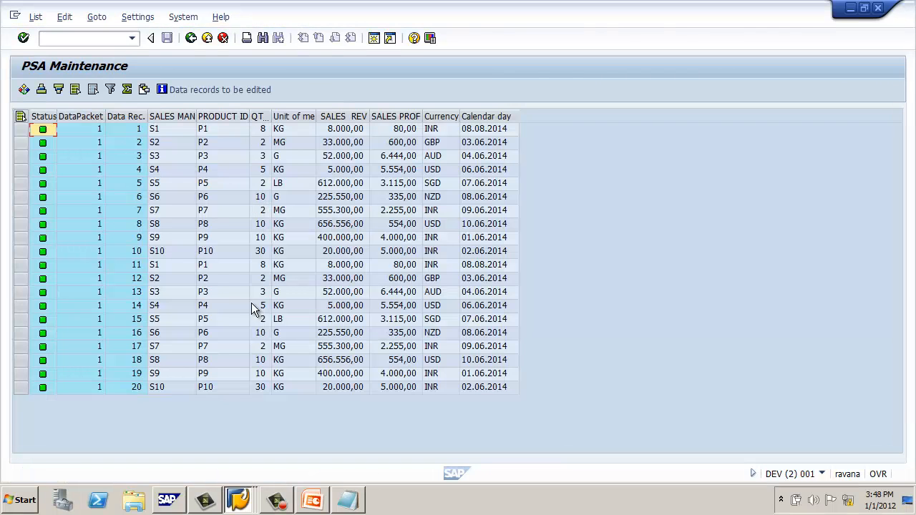
# - Leave the PSA records, open target administration for the data transfer process into SDSO_24 and check its request's transferred and added records
pyautogui.click(191, 39)
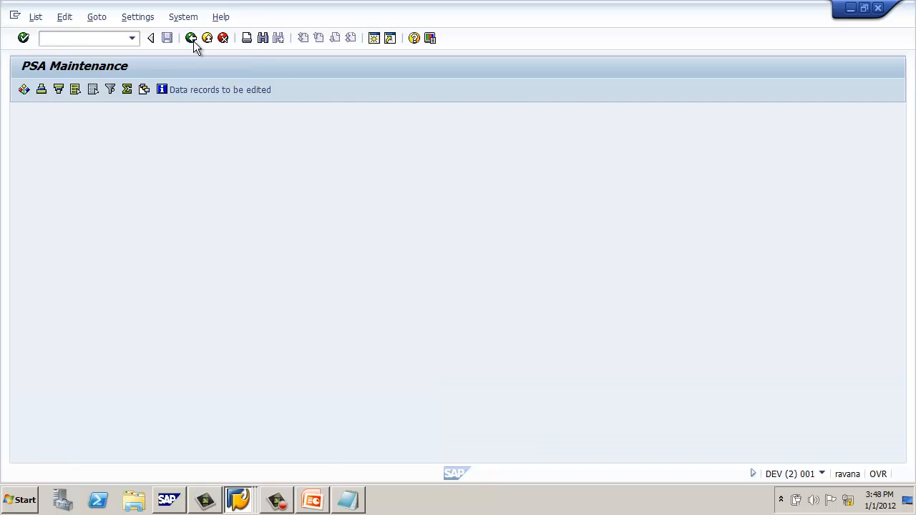
pyautogui.click(194, 41)
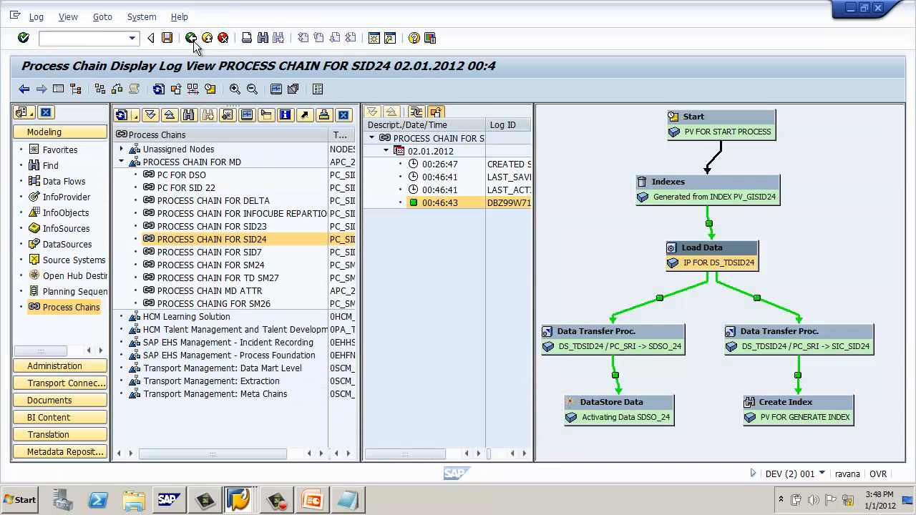
pyautogui.rightClick(646, 350)
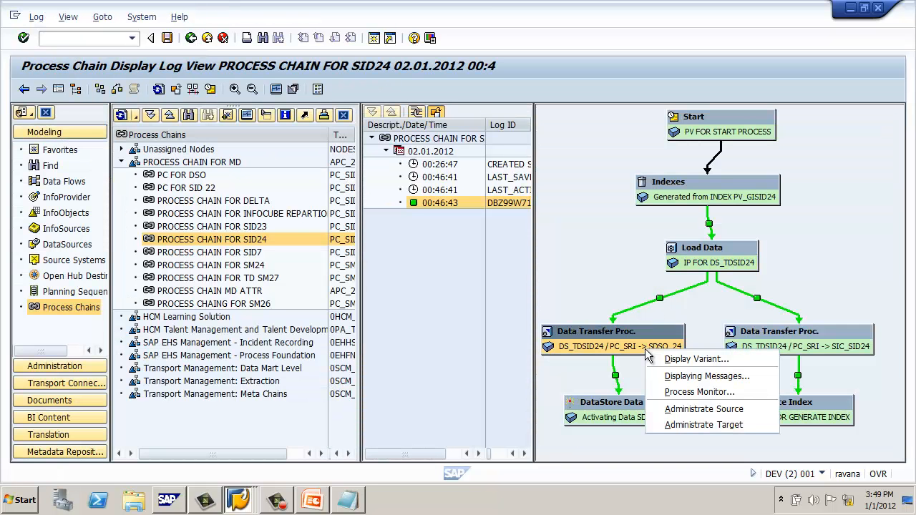
pyautogui.click(677, 422)
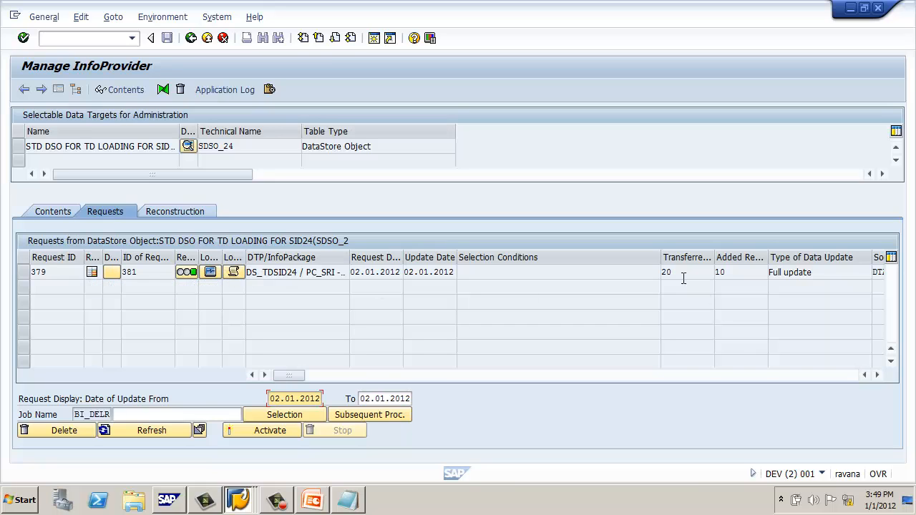
pyautogui.click(730, 273)
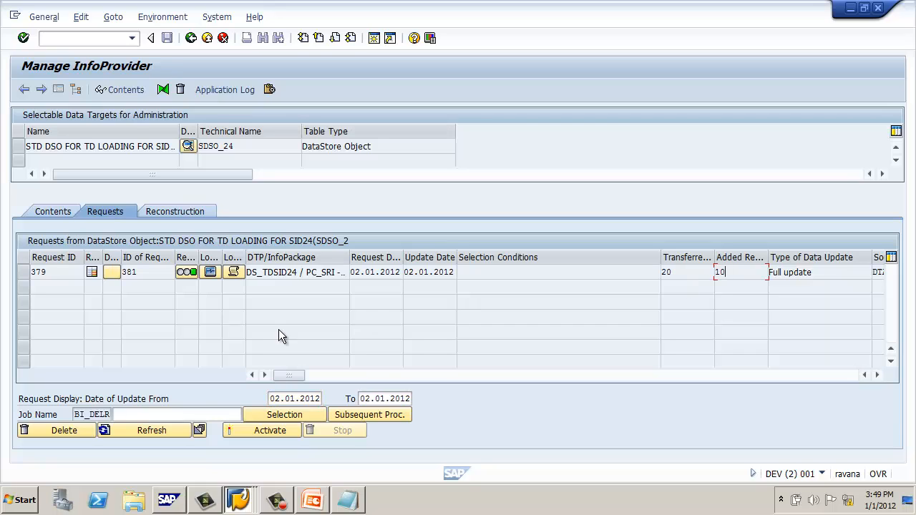
# - Display the SDSO_24 contents with the SALES PROFIT, QTY and SALES REVENUE output fields, then return to the process chain log view
pyautogui.click(19, 147)
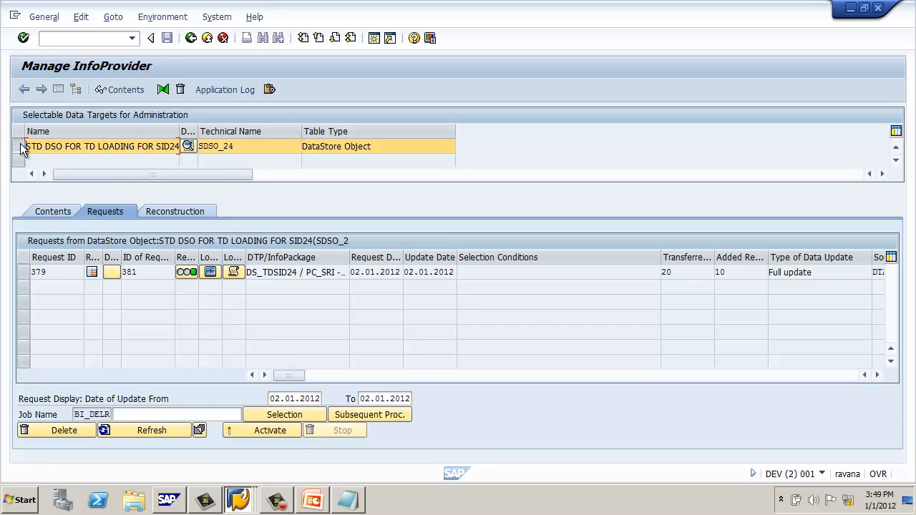
pyautogui.click(131, 90)
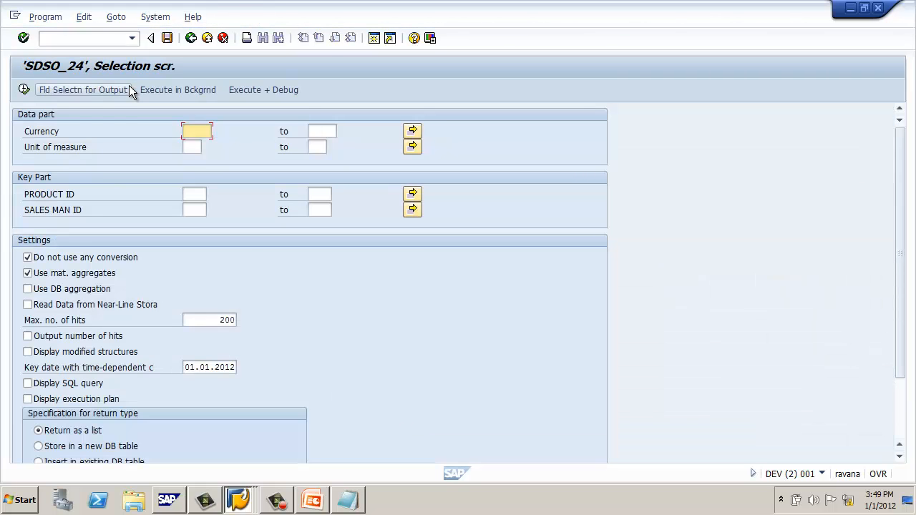
pyautogui.click(72, 89)
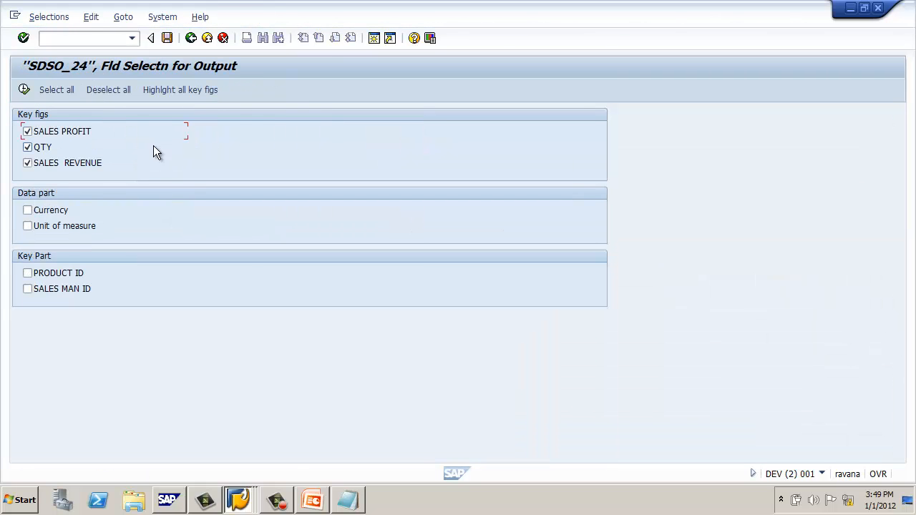
pyautogui.click(24, 90)
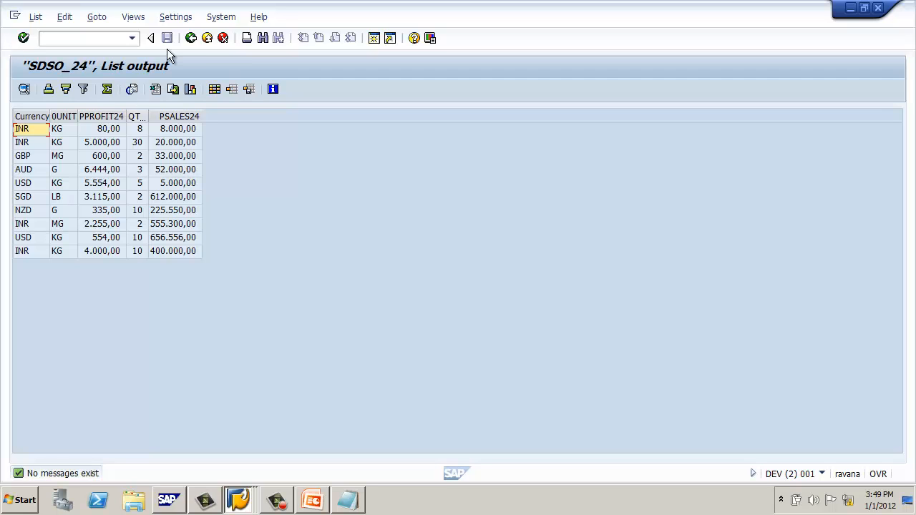
pyautogui.click(190, 38)
pyautogui.click(190, 38)
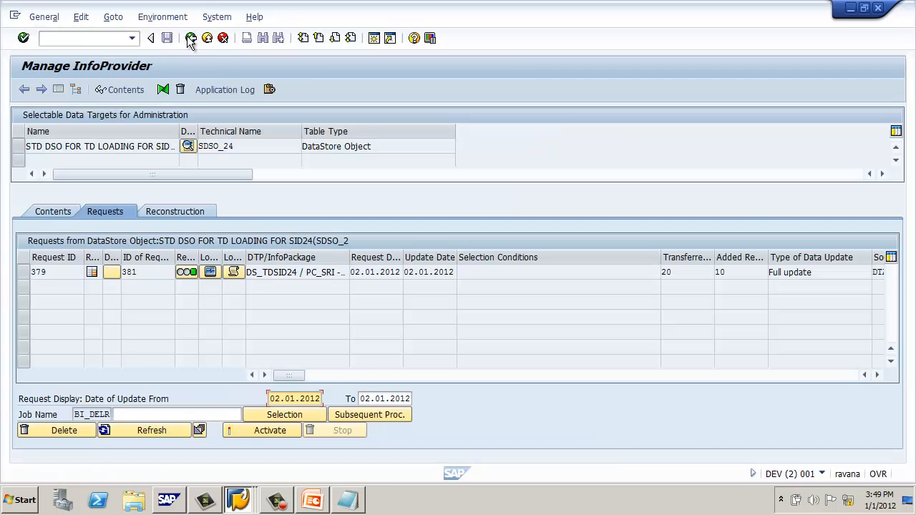
pyautogui.click(190, 38)
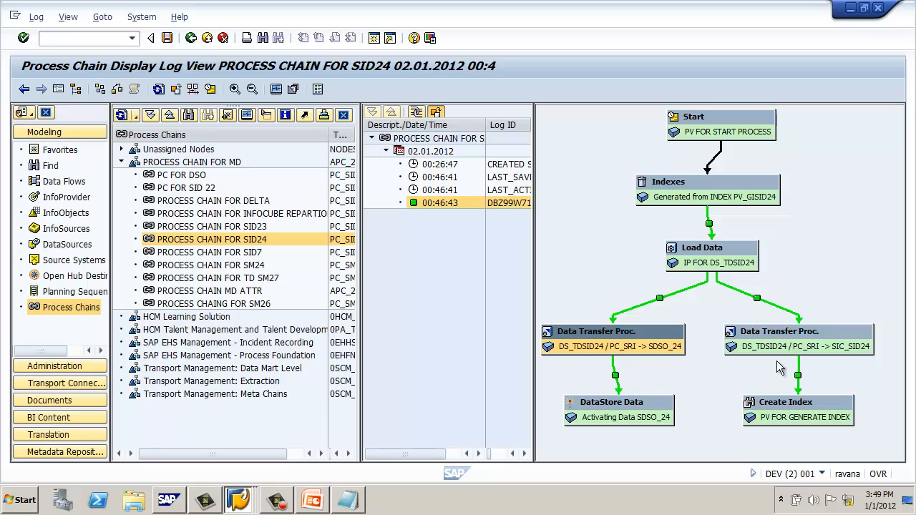
# - Open target administration for the data transfer process into SIC_SID24 and check its request's transferred and added records
pyautogui.rightClick(803, 348)
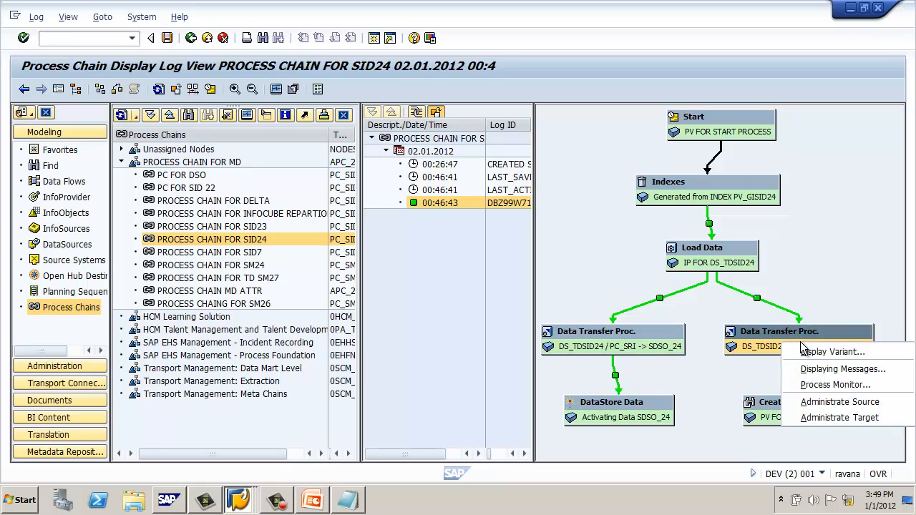
pyautogui.click(836, 418)
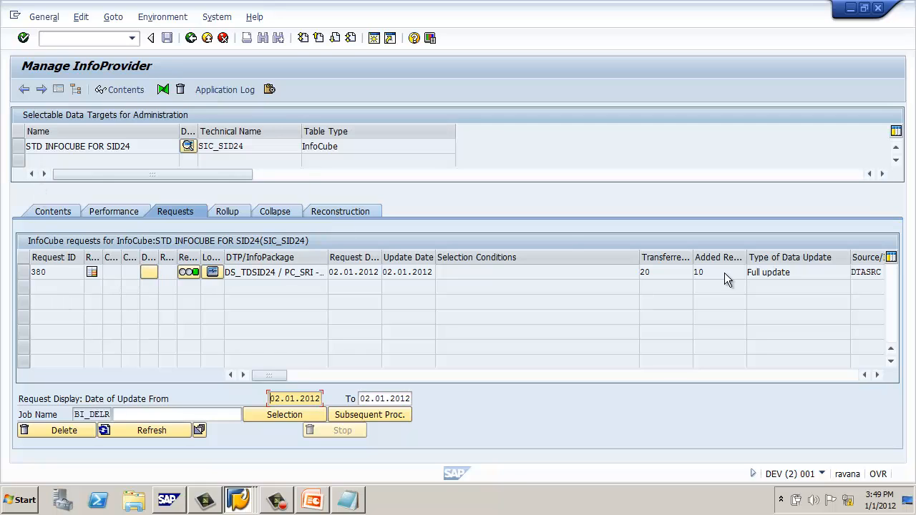
pyautogui.click(673, 273)
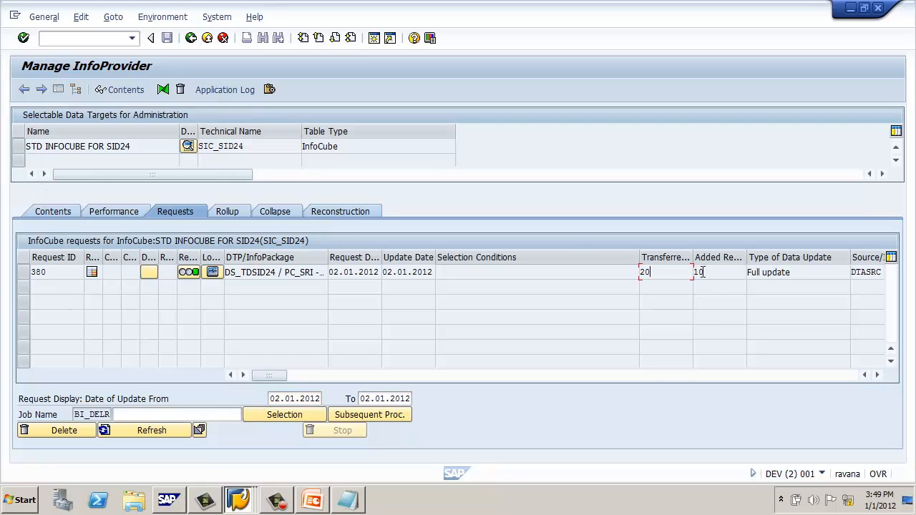
# - Display the SIC_SID24 contents with PRODUCT ID and SALES MAN ID among the output fields, then return to the process chain log view
pyautogui.click(17, 150)
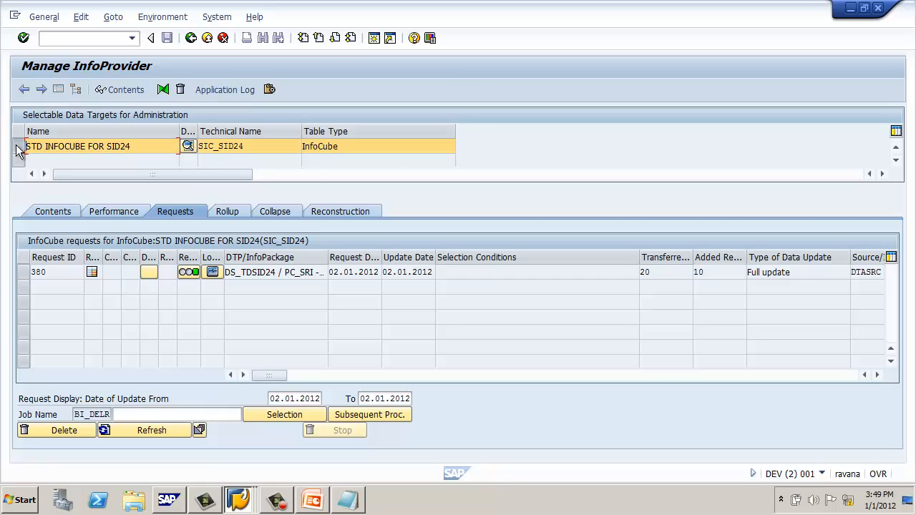
pyautogui.click(142, 90)
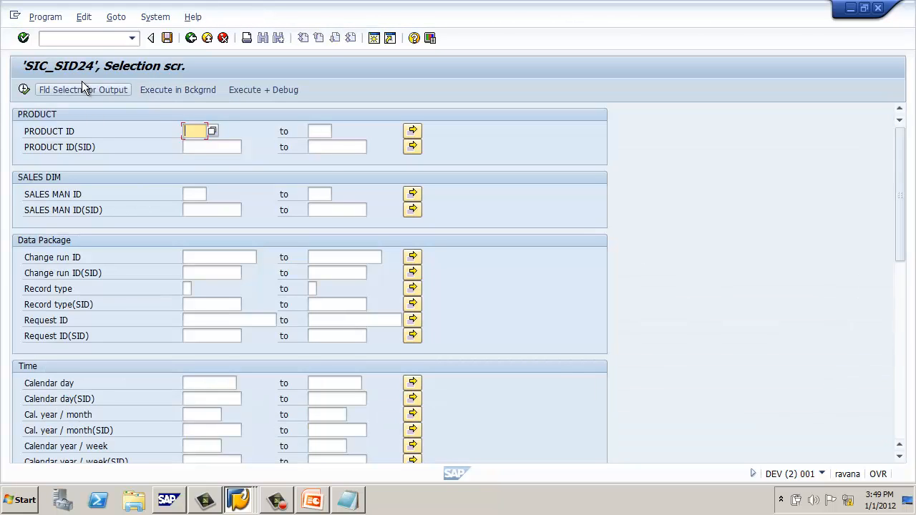
pyautogui.click(83, 89)
pyautogui.click(83, 133)
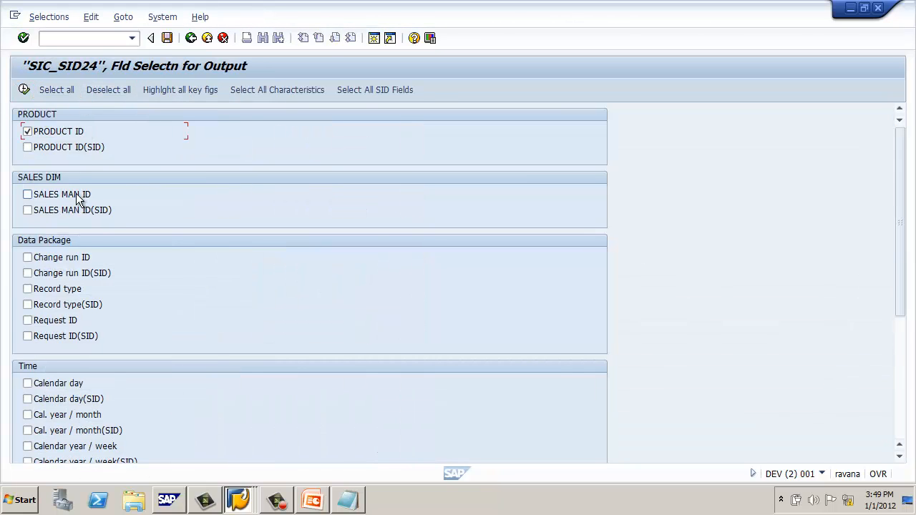
pyautogui.click(23, 89)
pyautogui.click(24, 90)
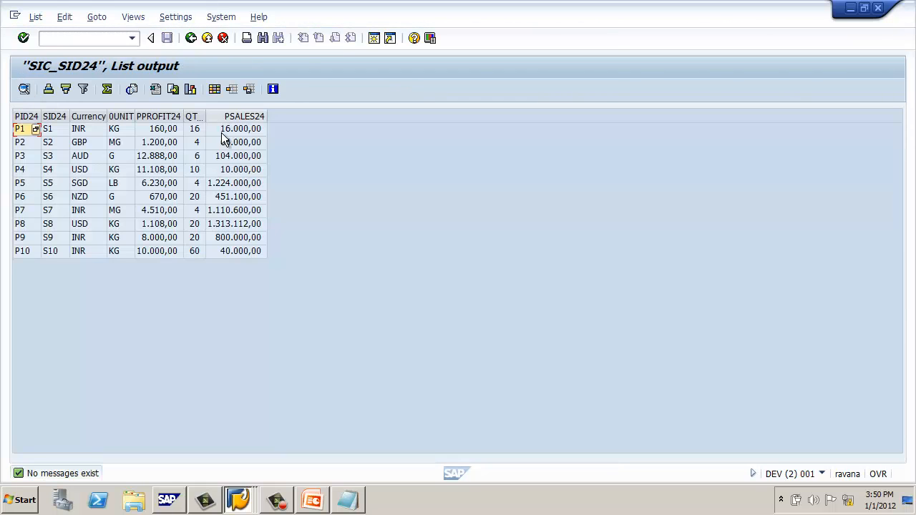
pyautogui.click(192, 38)
pyautogui.click(191, 38)
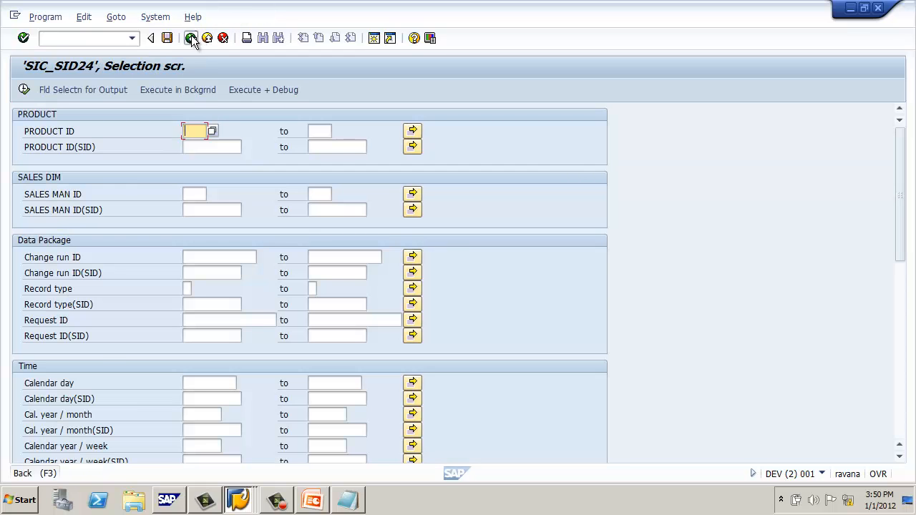
pyautogui.click(192, 38)
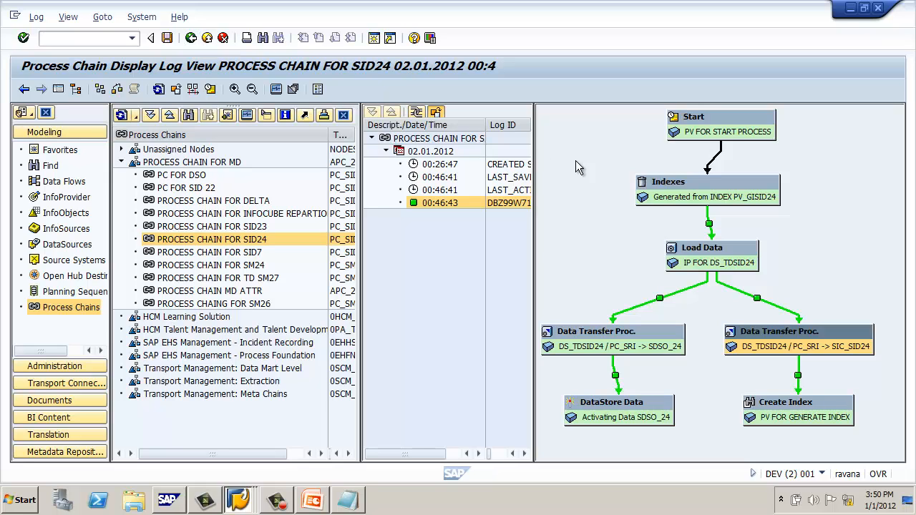
pyautogui.click(655, 340)
pyautogui.click(764, 340)
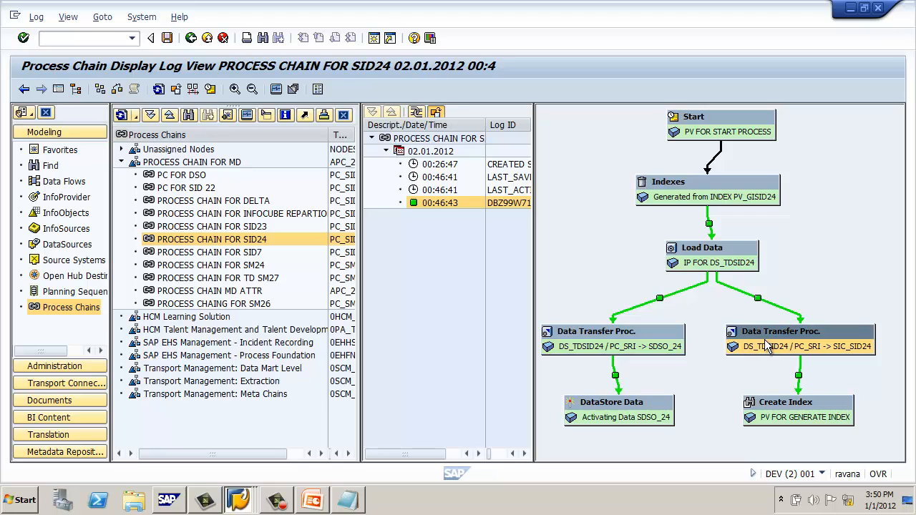
pyautogui.click(673, 347)
pyautogui.click(761, 352)
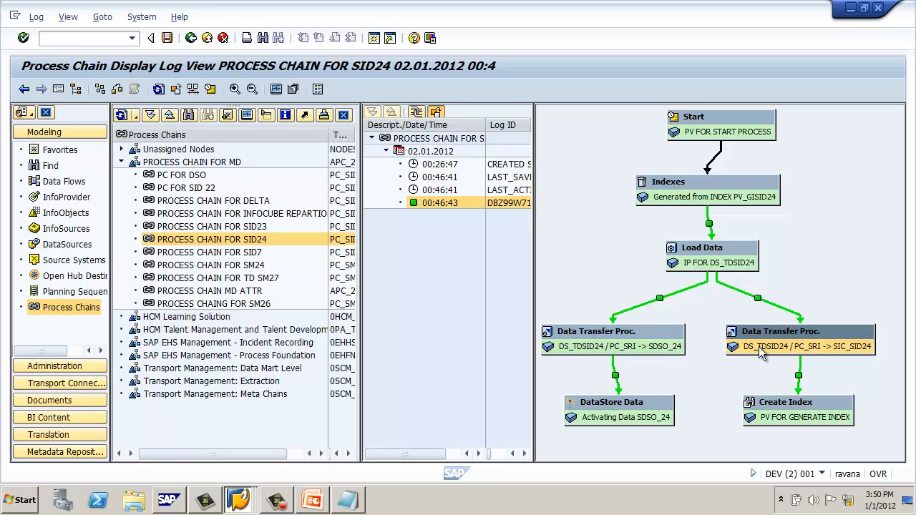